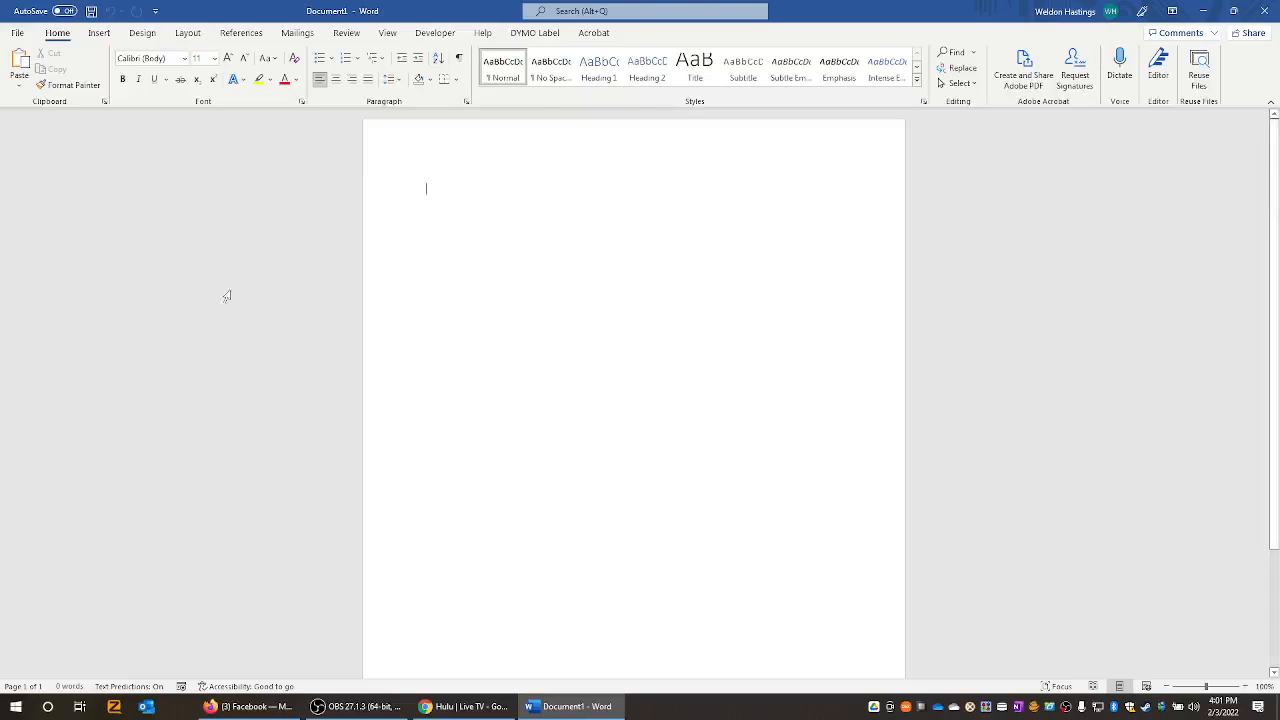
- Set the page margins to 0.5 inch using the Last Custom Setting preset
key("alt+Tab")
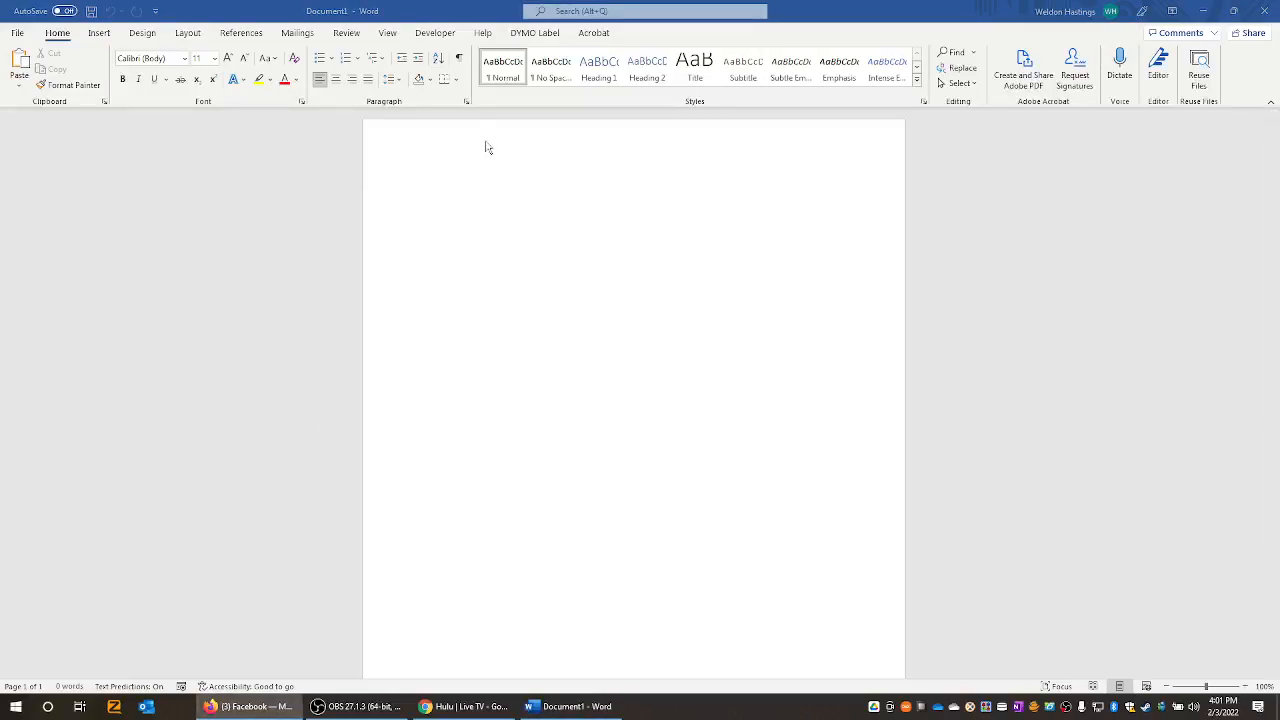
left_click(492, 184)
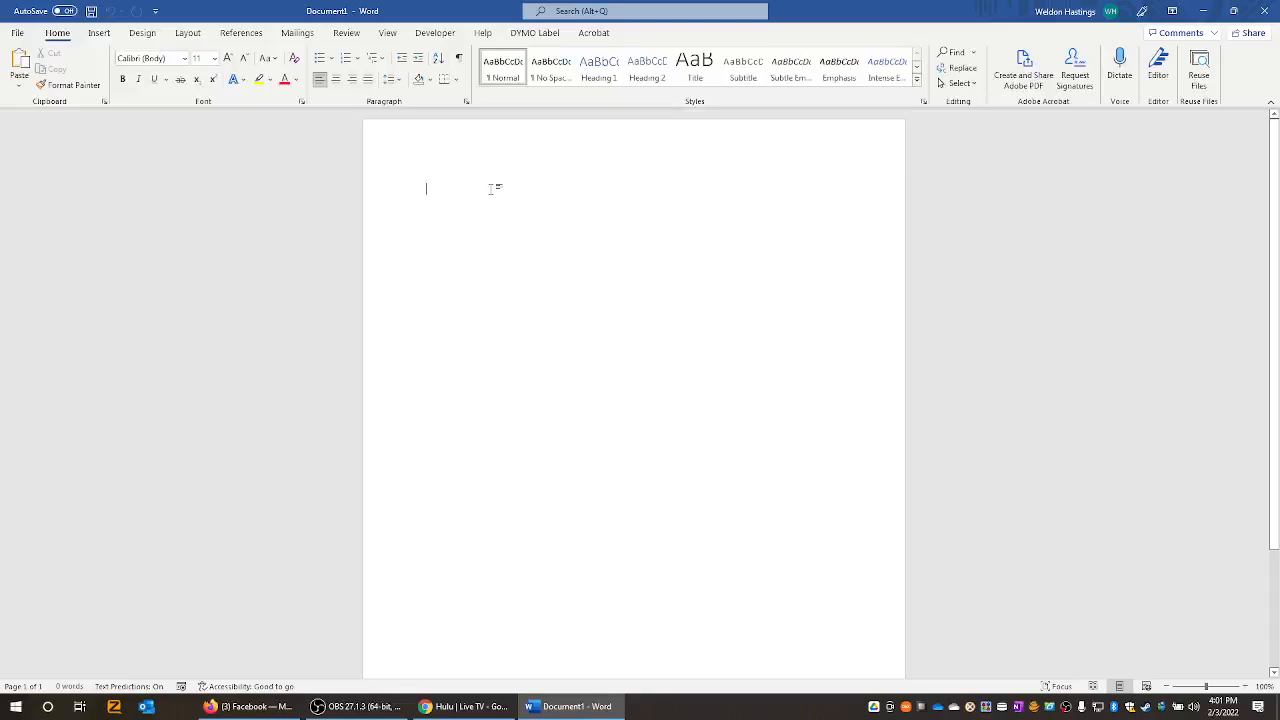
left_click(193, 38)
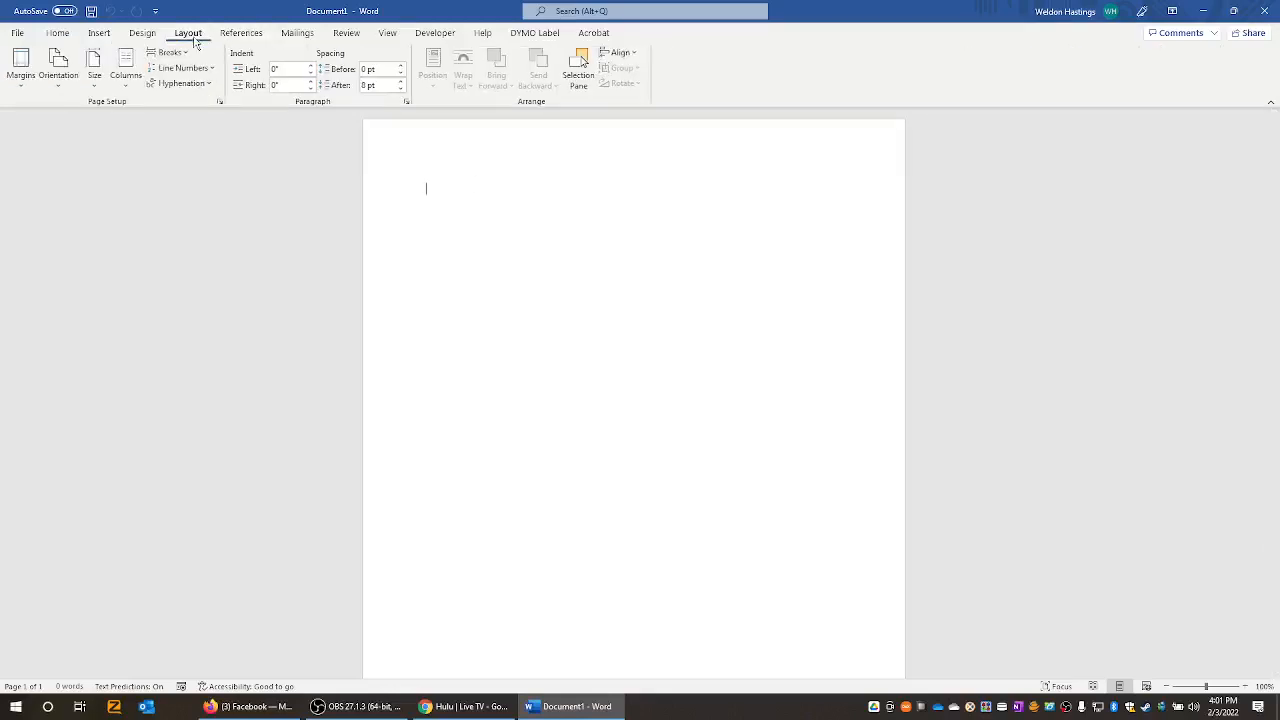
left_click(20, 66)
left_click(89, 114)
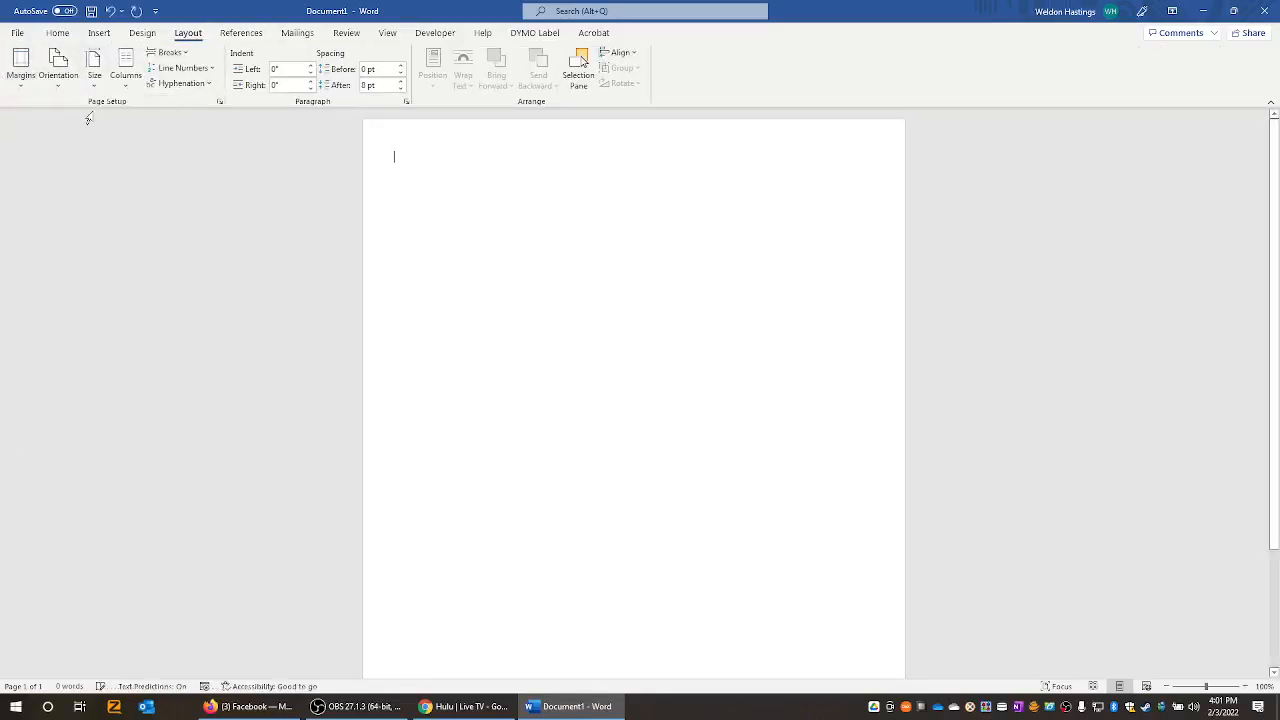
- Open the page header for editing and set its alignment to Center
double_click(482, 130)
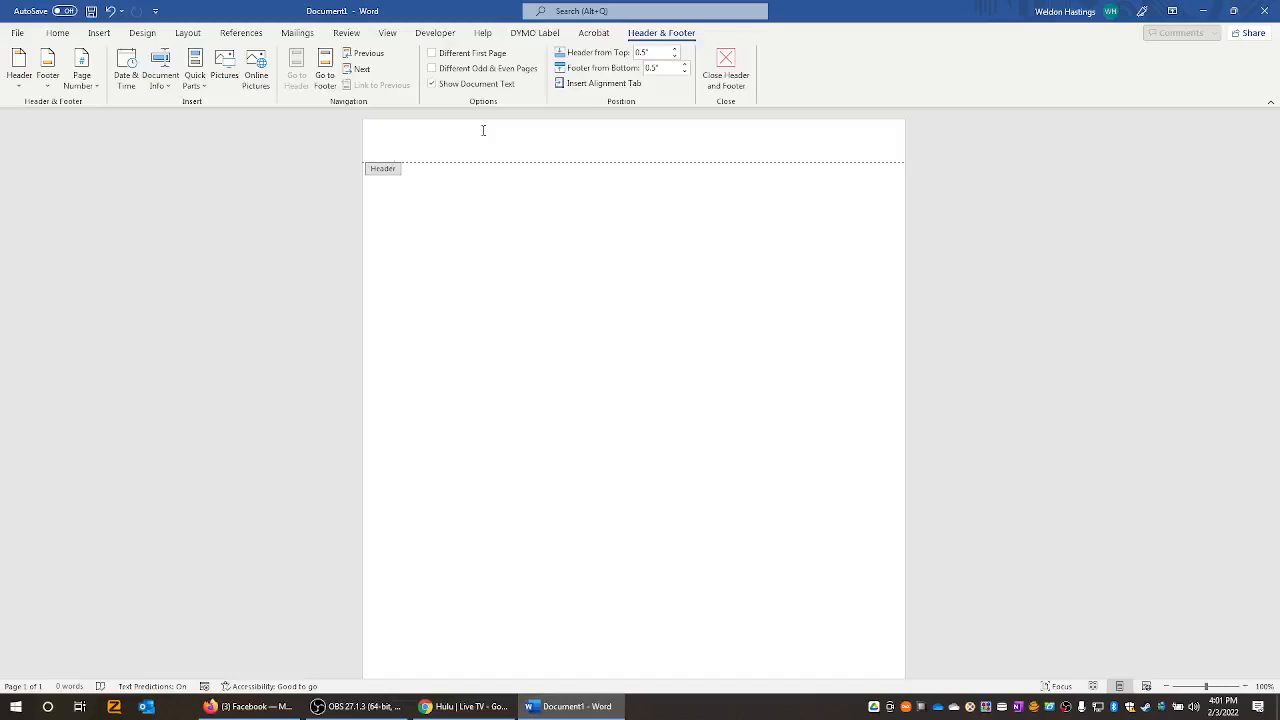
left_click(57, 35)
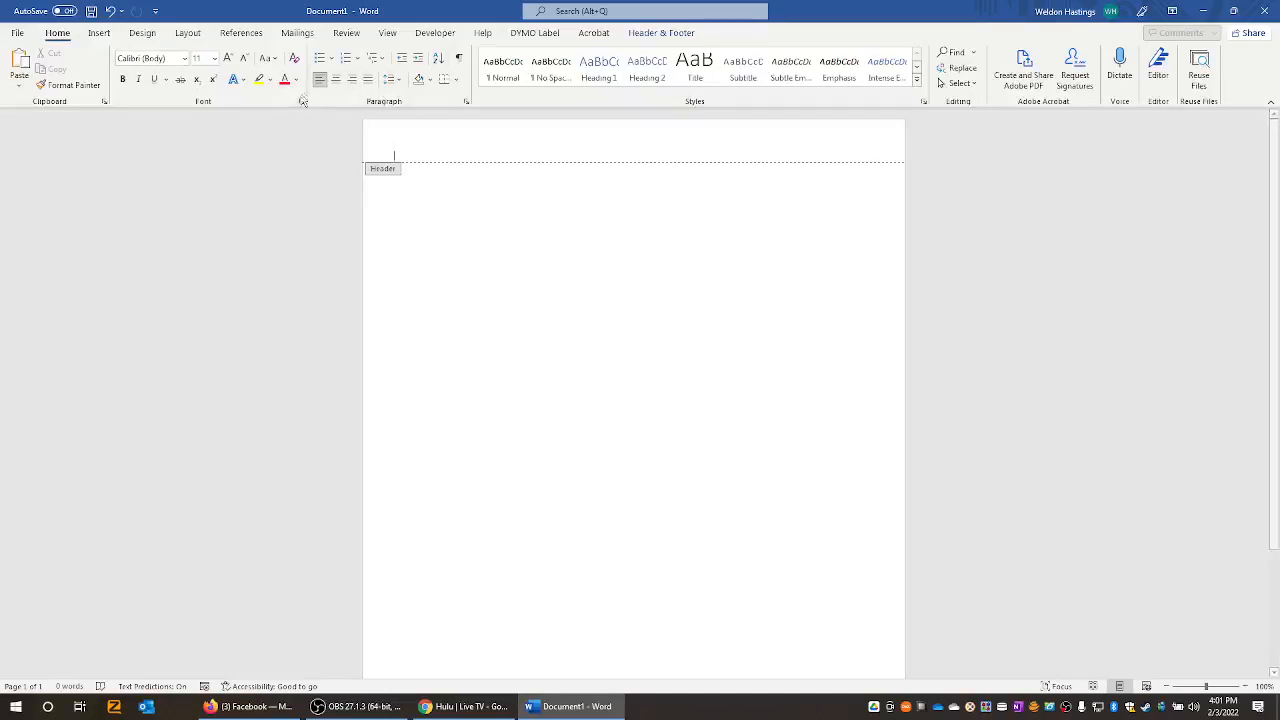
left_click(337, 80)
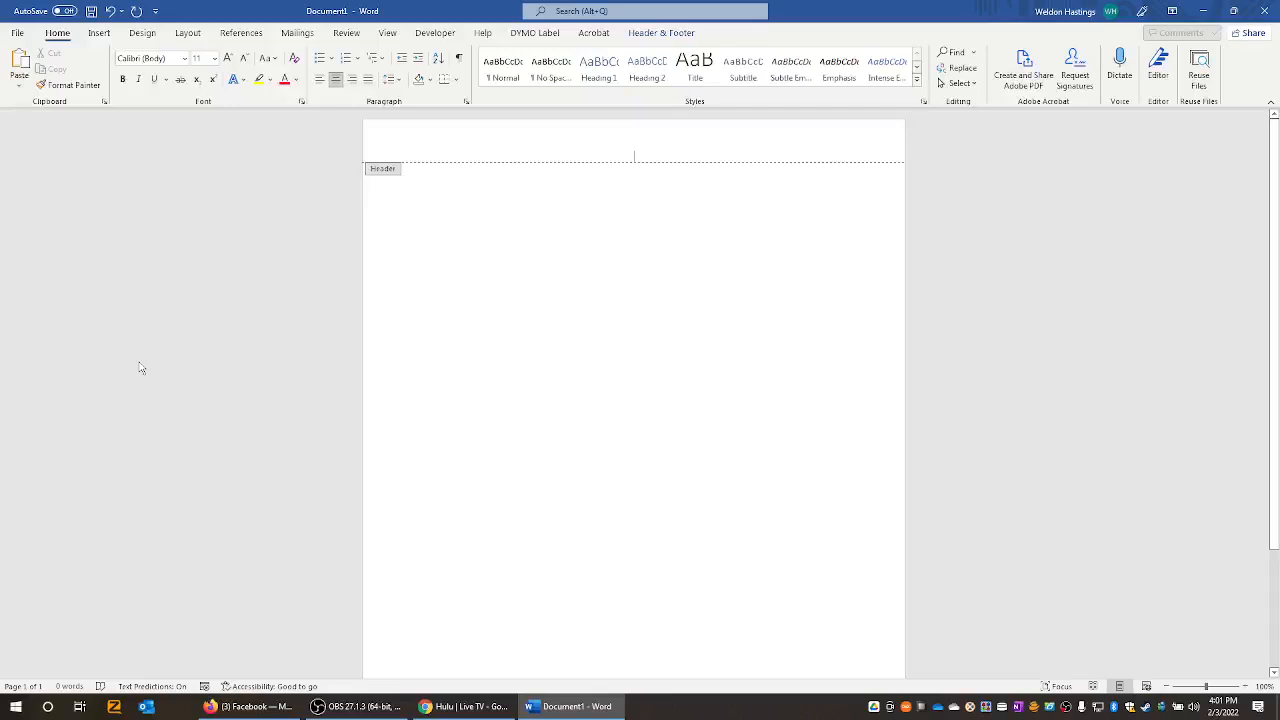
- Type three header lines: 'From the Desk of' with the sender's name, the street address, and the phone number
type("from")
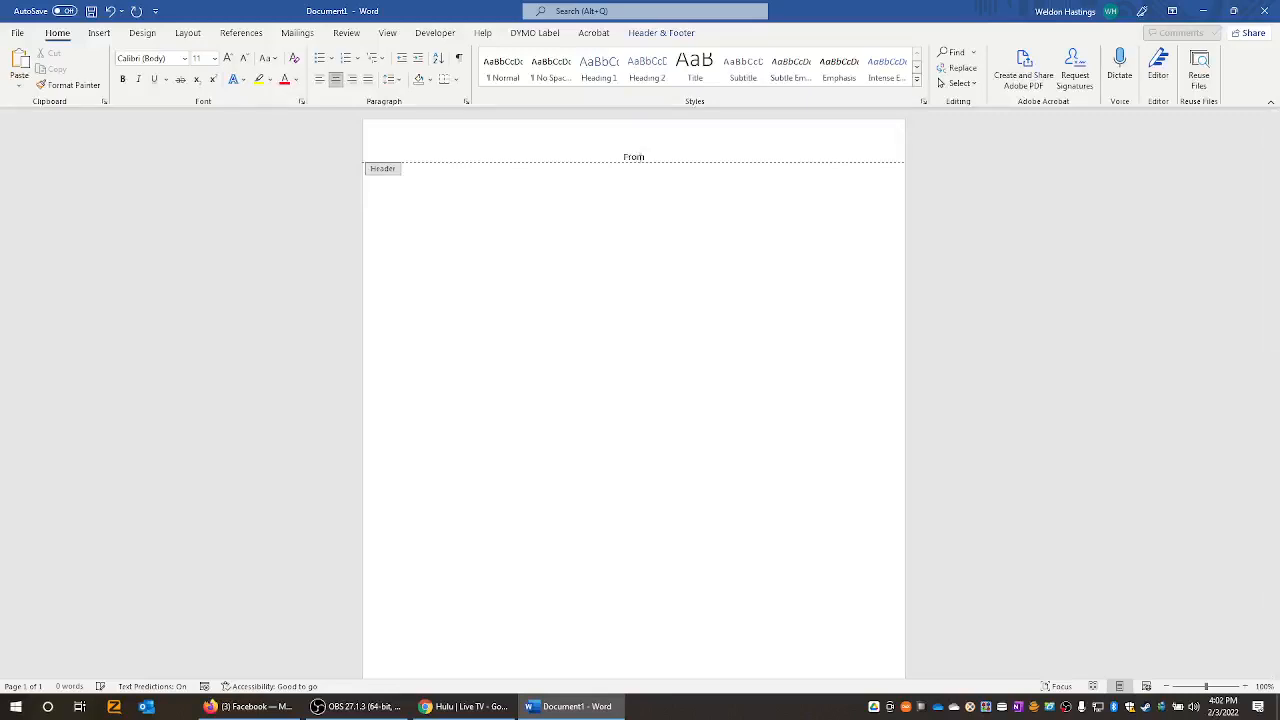
key("Return")
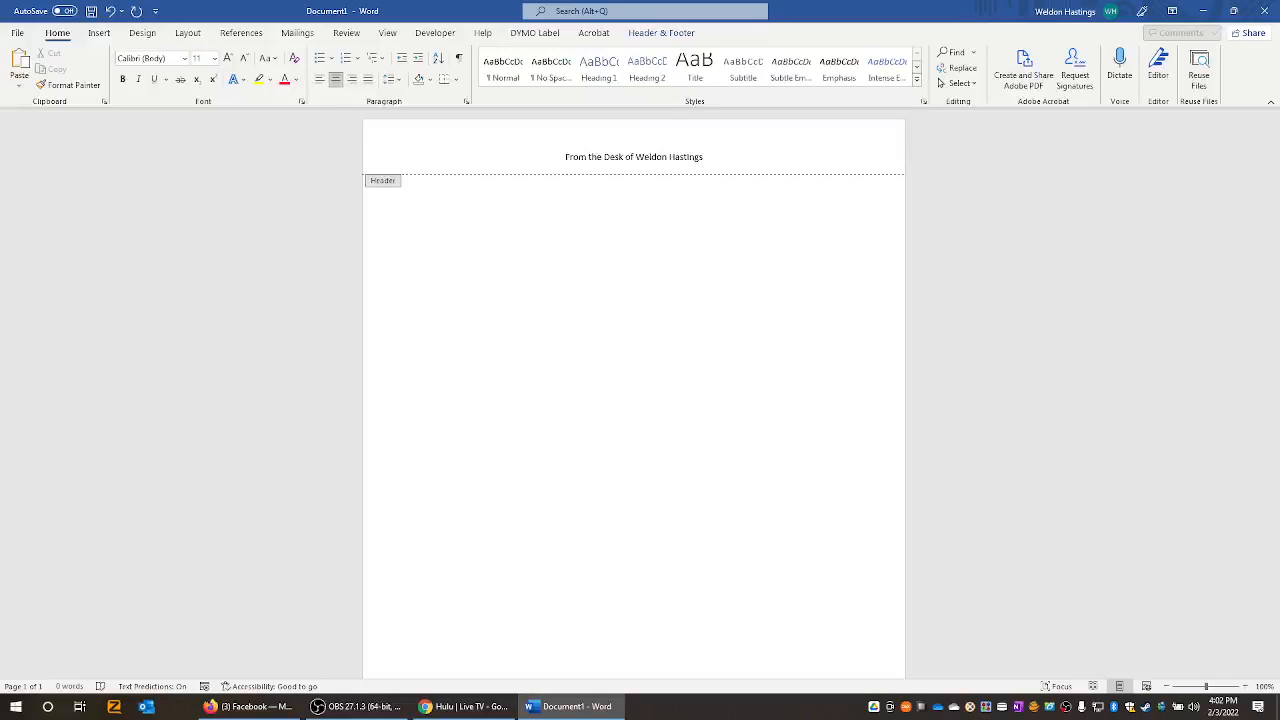
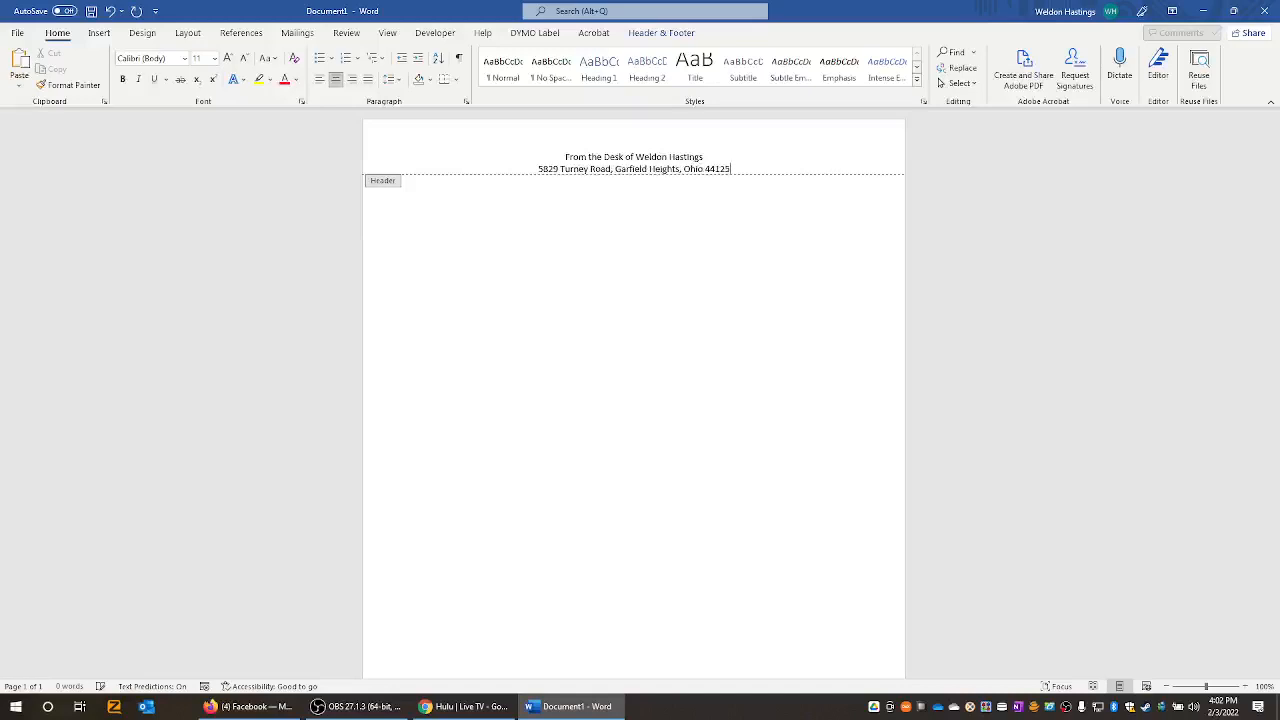
key("Return")
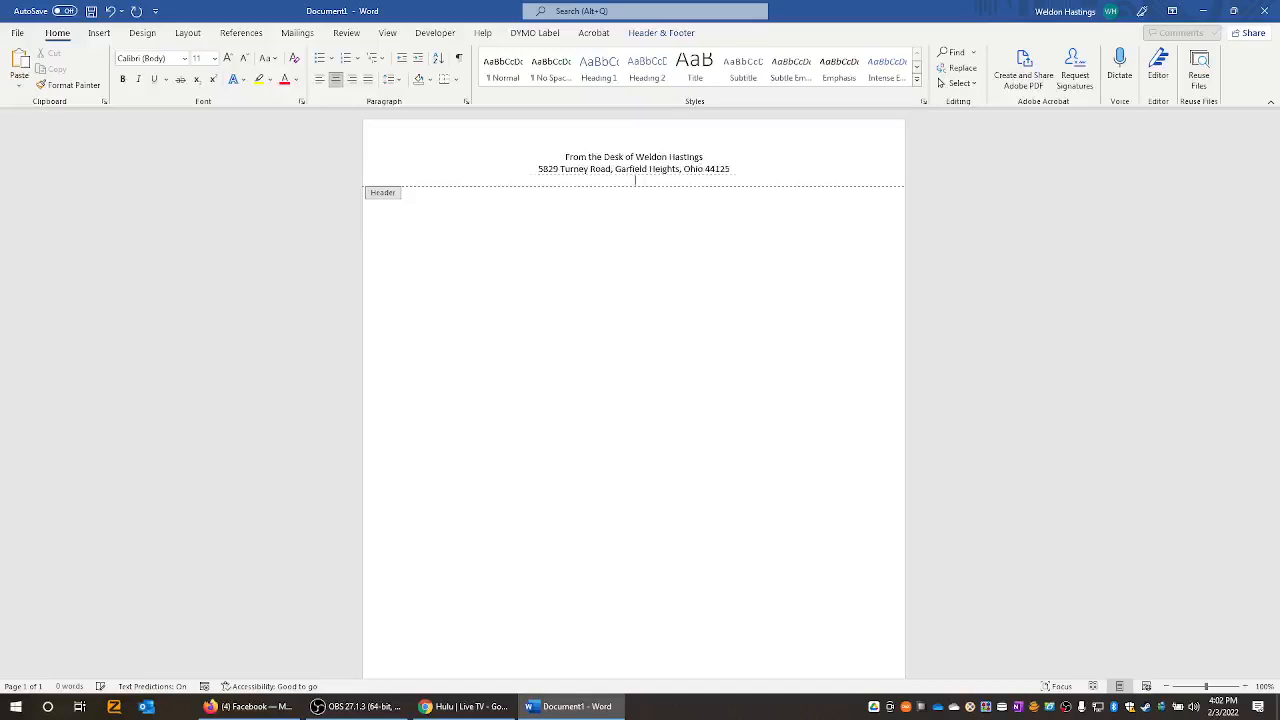
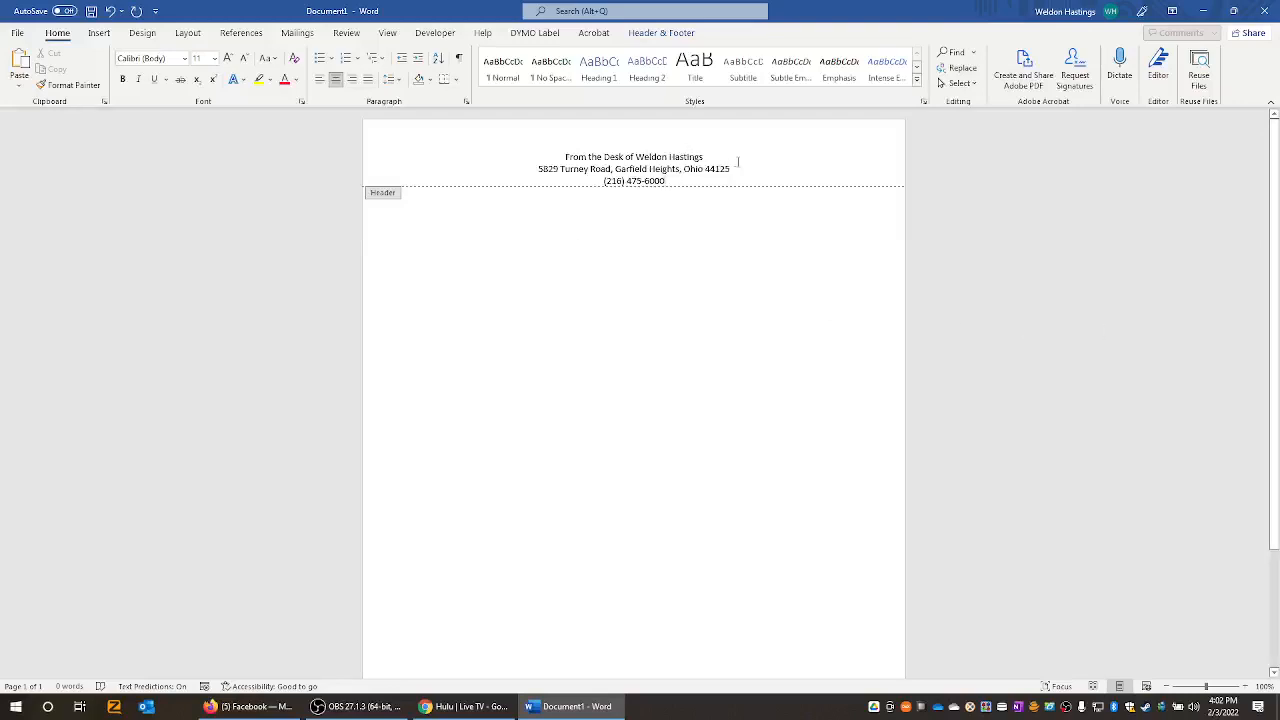
- Enlarge the header's first line to 20 pt with Grow Font
left_click_drag(703, 158, 500, 157)
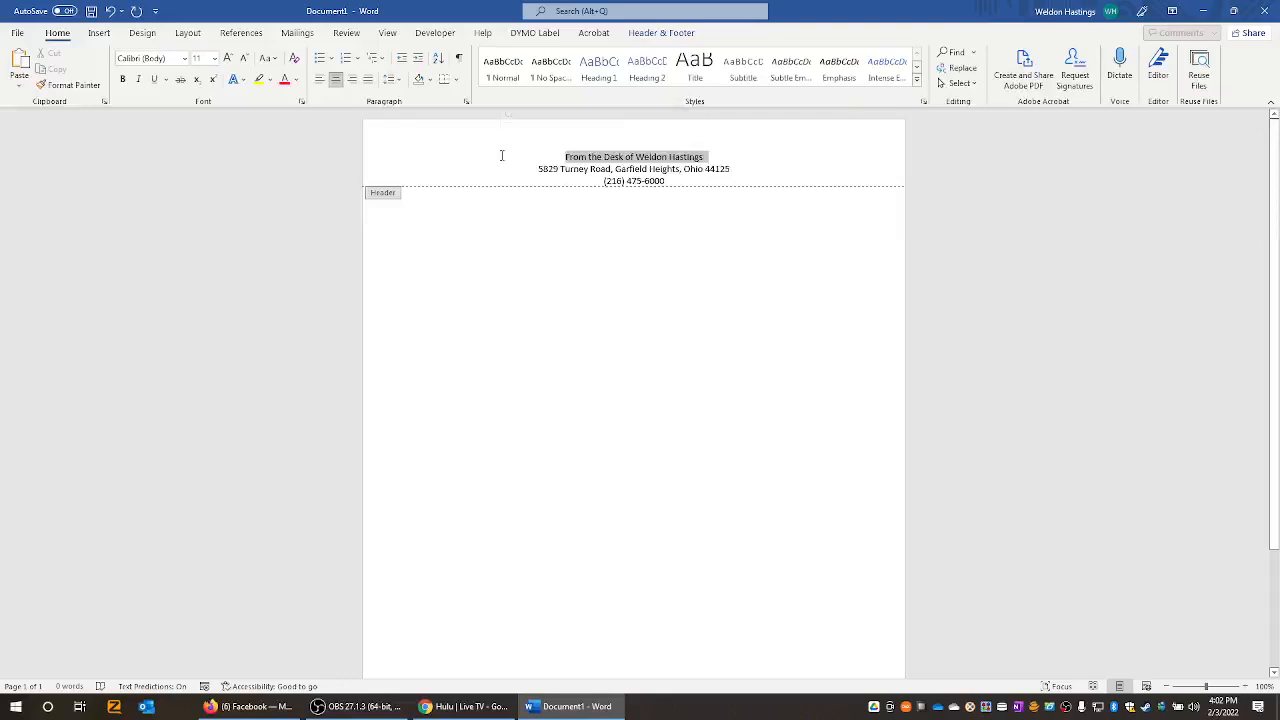
left_click(228, 58)
left_click(228, 58)
left_click(228, 58)
left_click(228, 58)
left_click(228, 58)
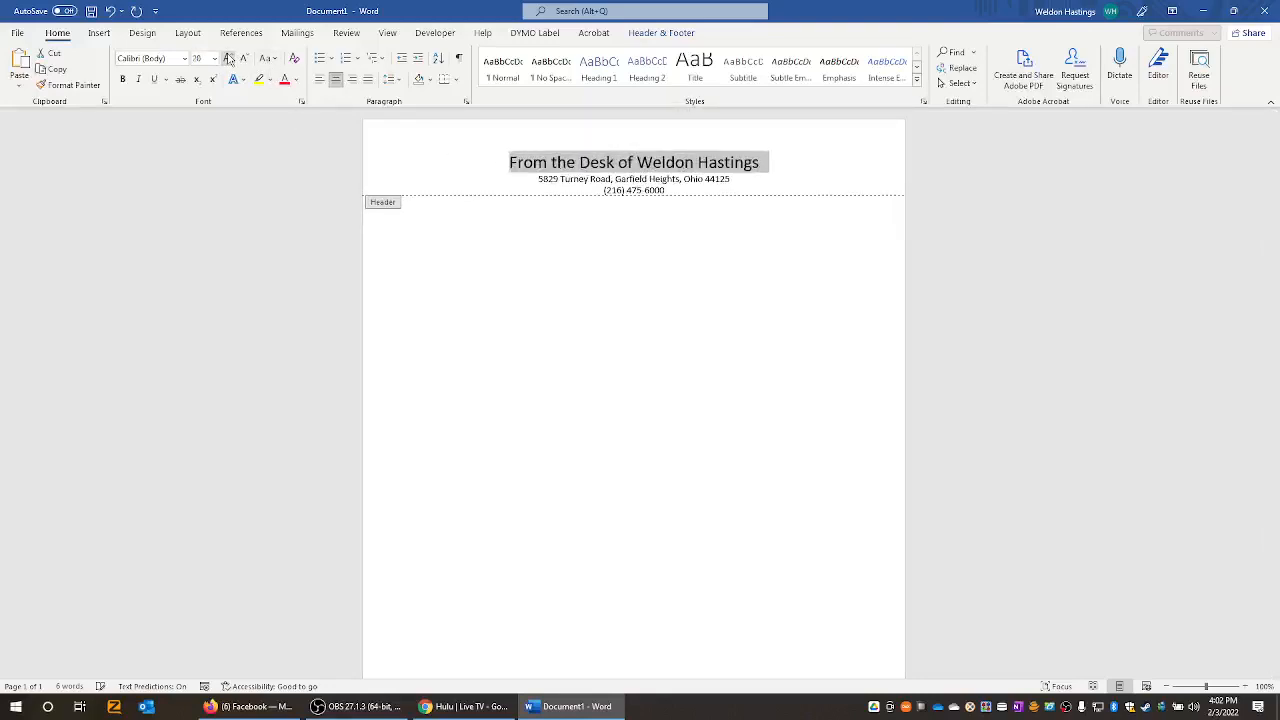
left_click(613, 172)
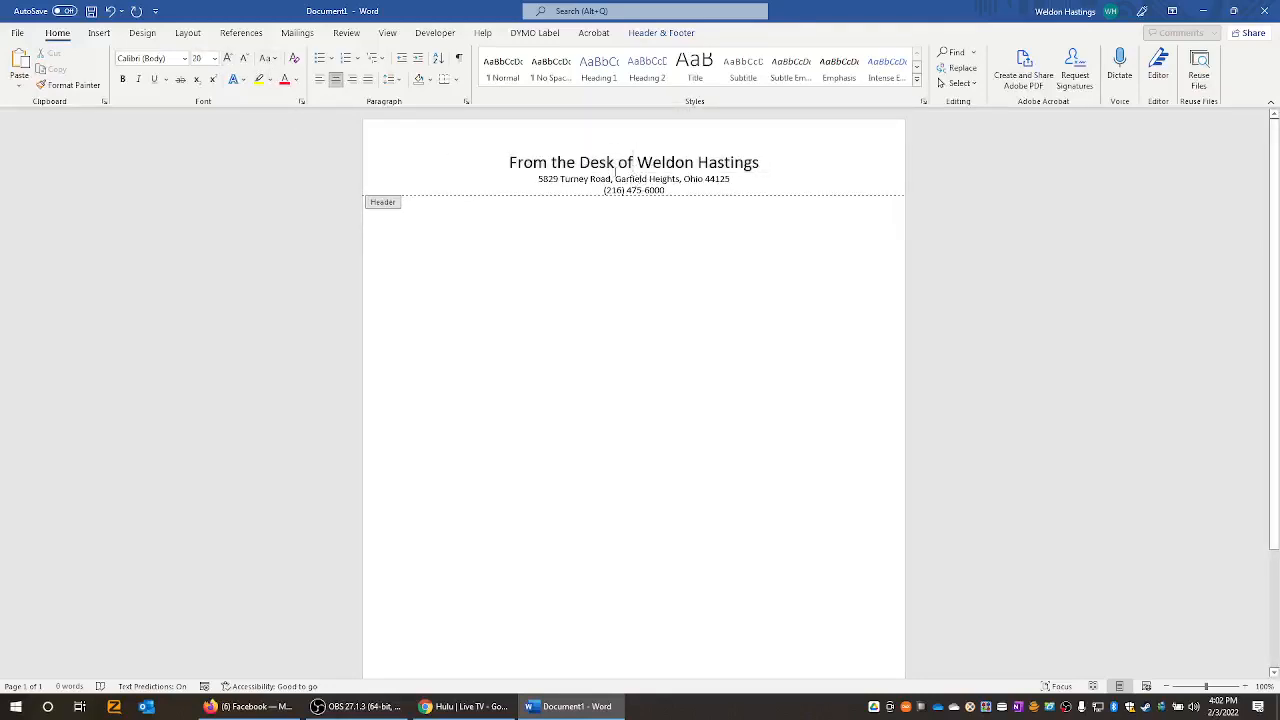
- Make the words 'From the Desk of' superscript
left_click_drag(634, 165, 509, 164)
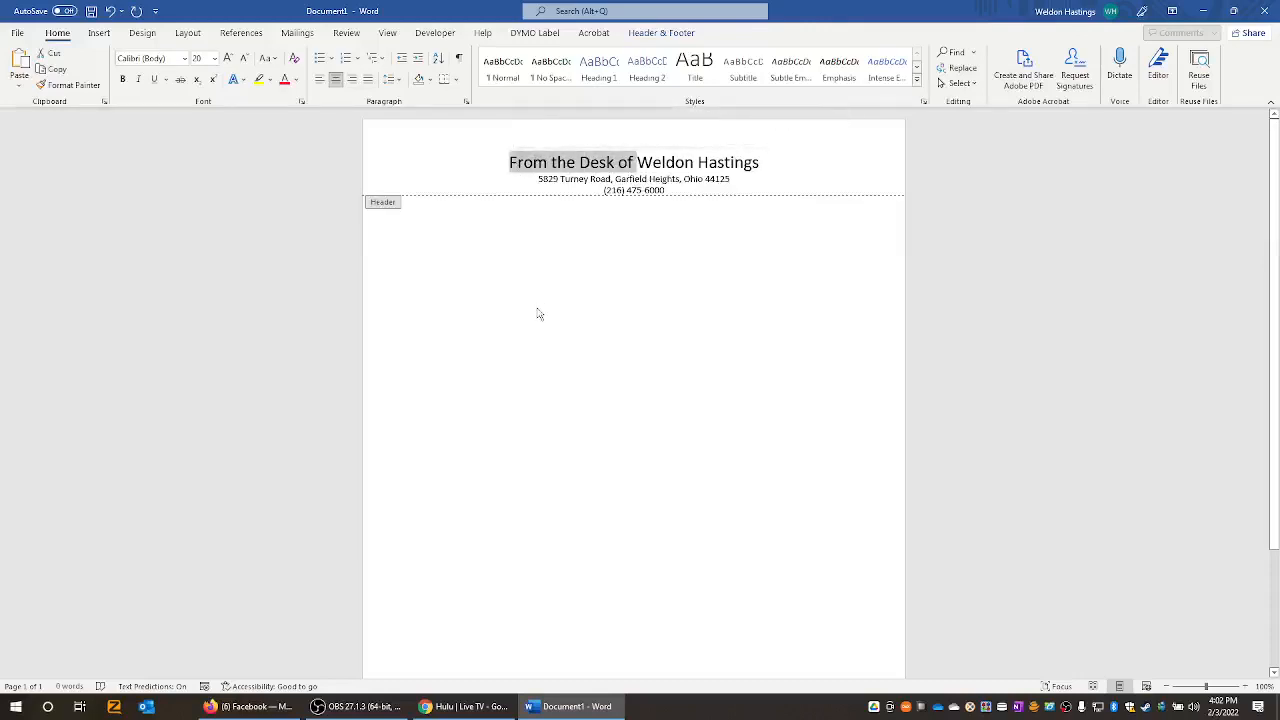
left_click(212, 79)
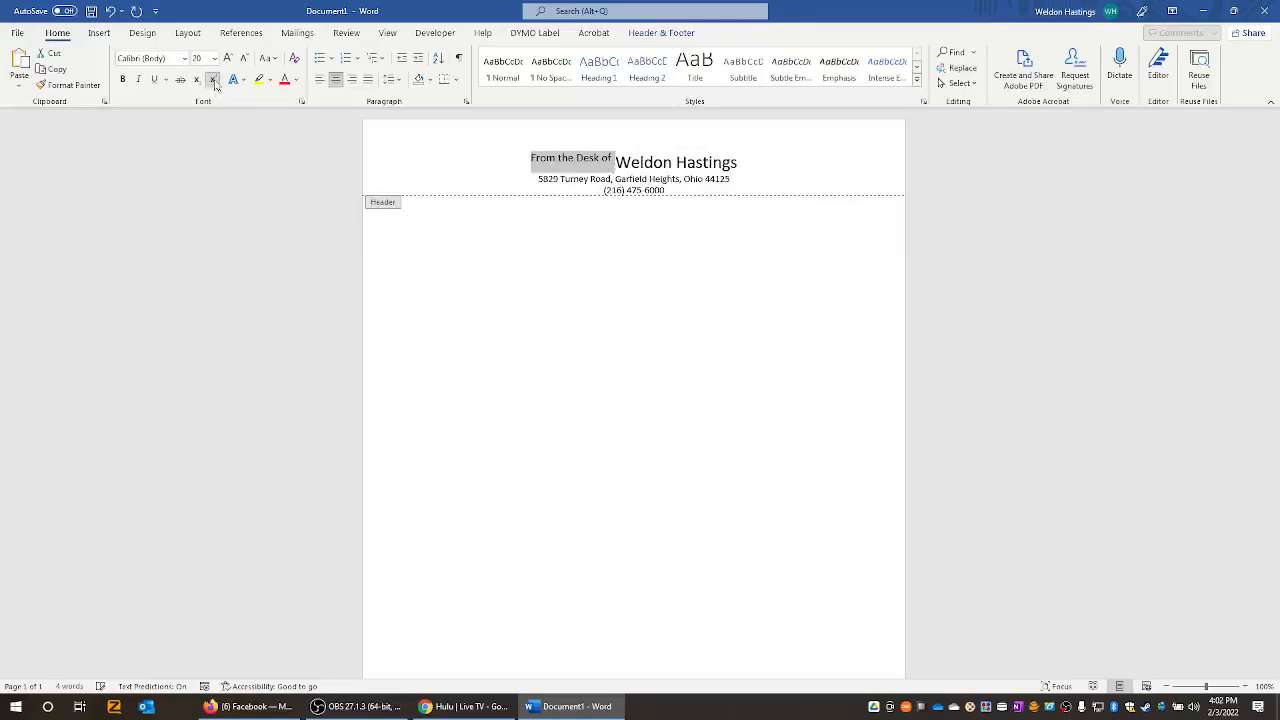
left_click(606, 165)
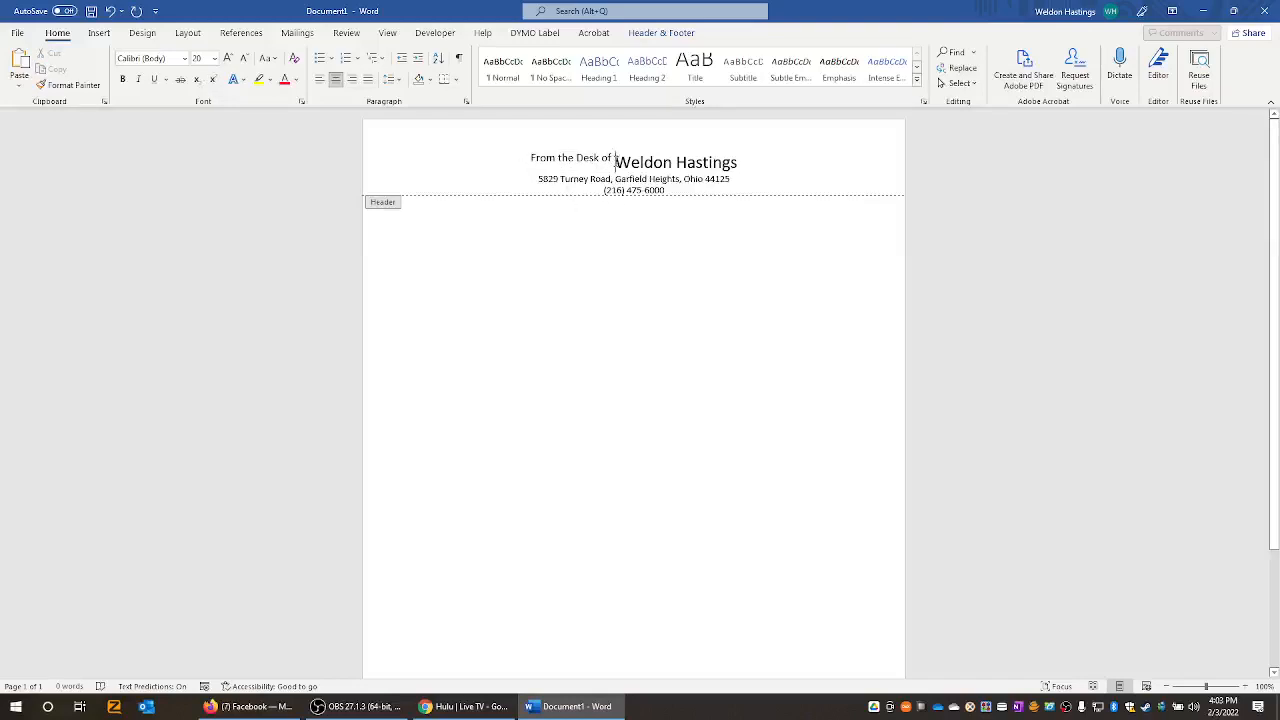
left_click_drag(615, 162, 764, 163)
left_click(686, 165)
left_click_drag(716, 178, 590, 178)
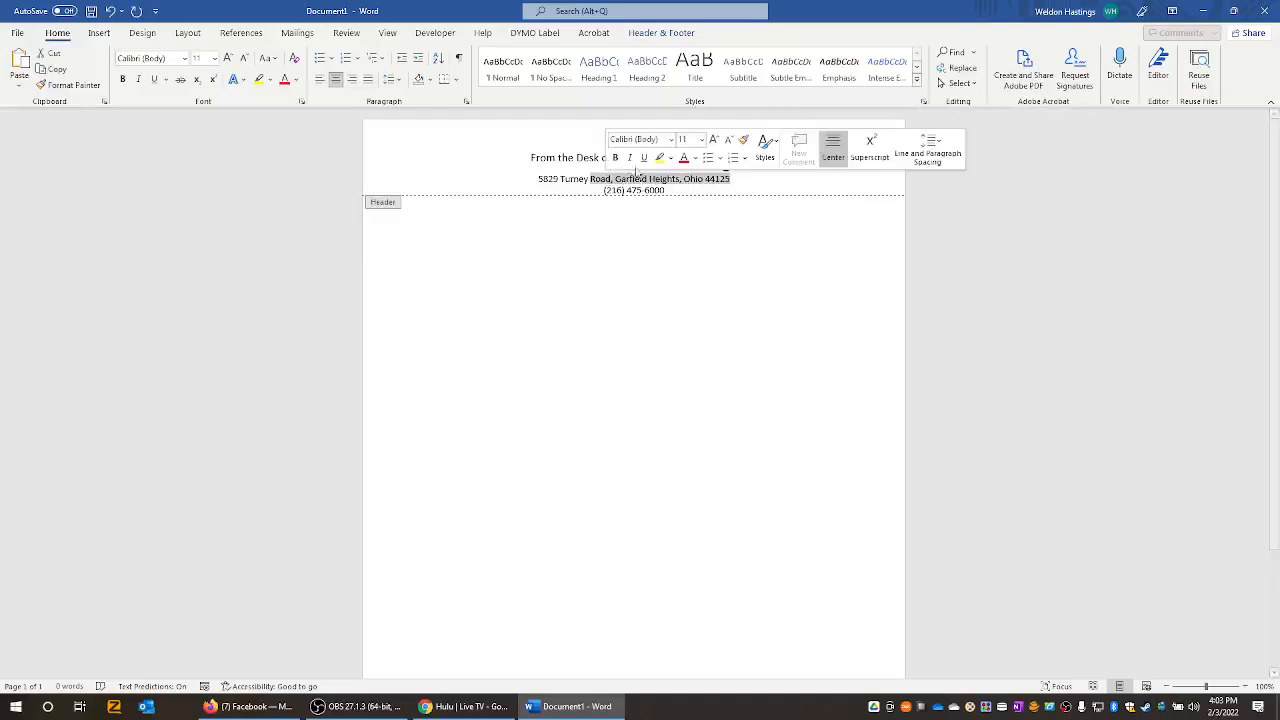
left_click(557, 158)
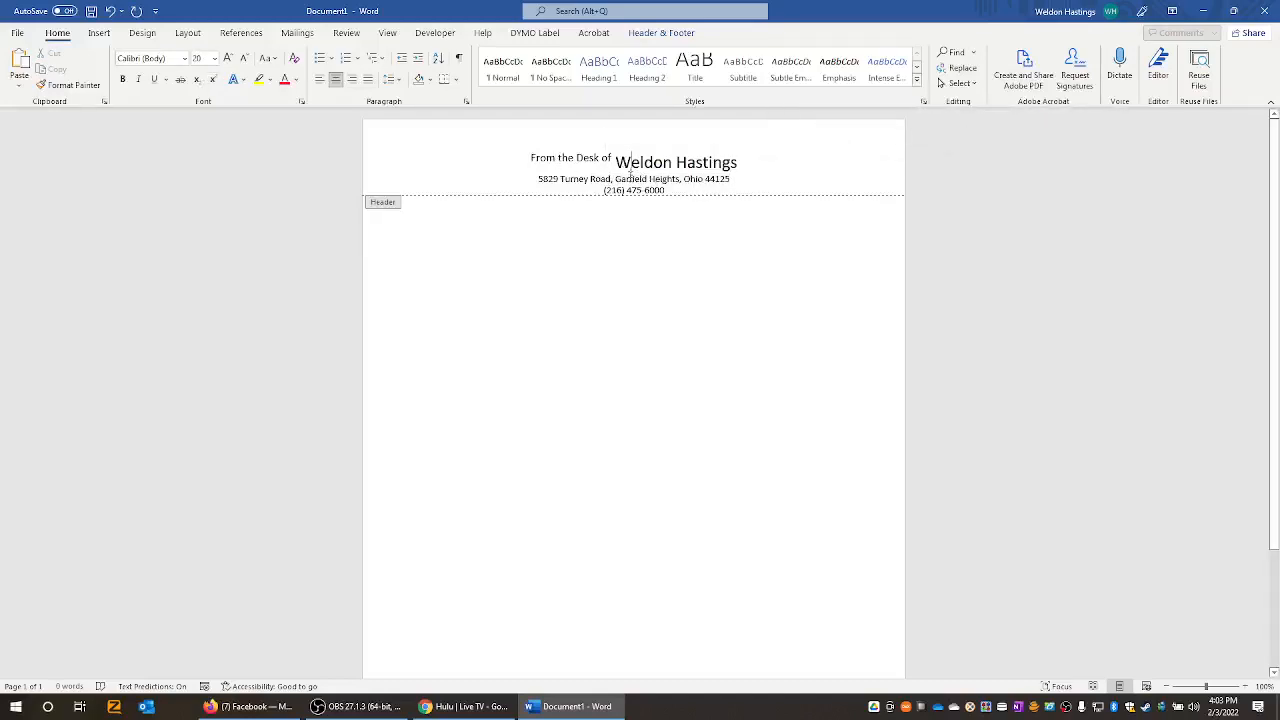
- Shrink the phone number line to 9 pt, then select the sender's name
left_click_drag(667, 190, 603, 190)
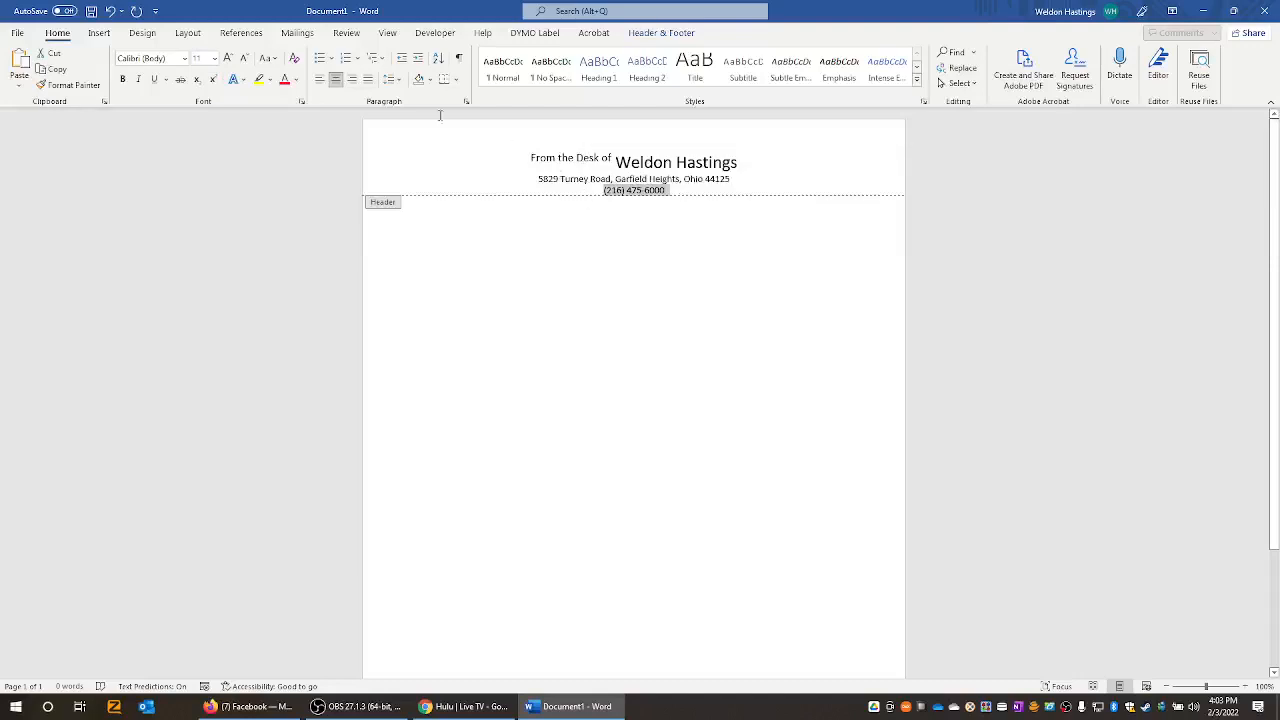
left_click(244, 57)
left_click(244, 57)
left_click(632, 165)
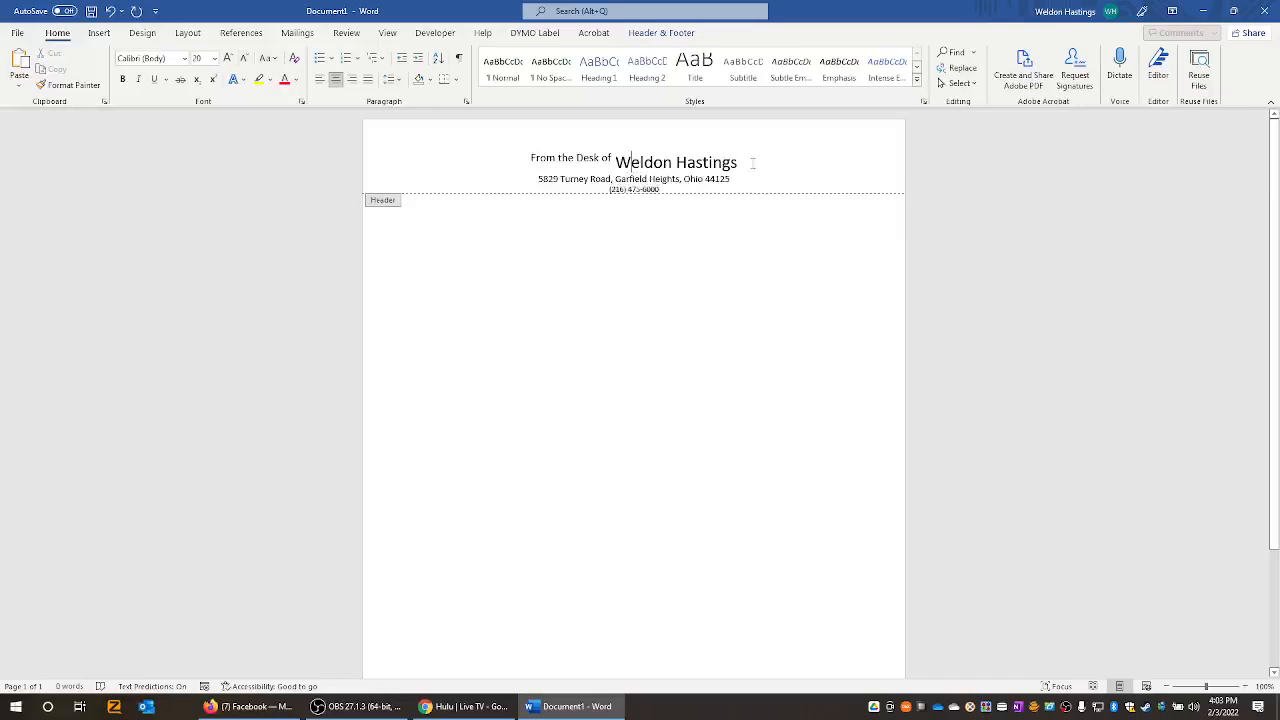
left_click_drag(725, 163, 477, 169)
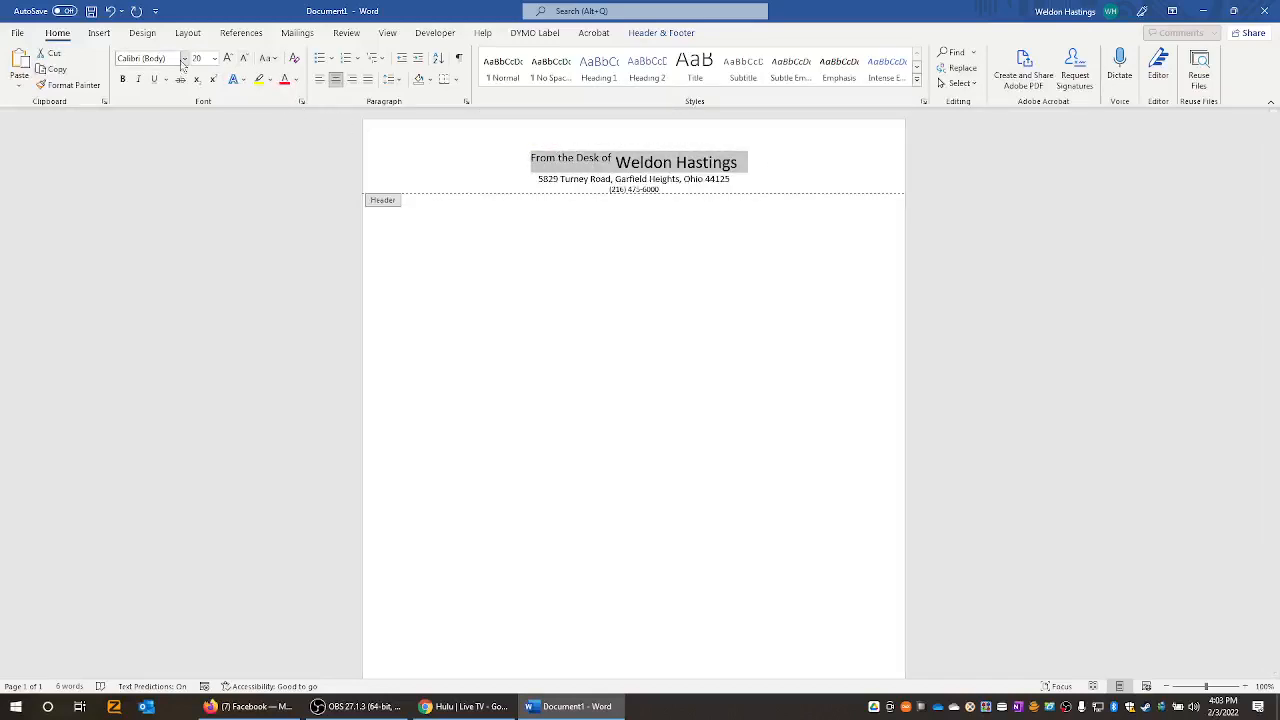
left_click(620, 165)
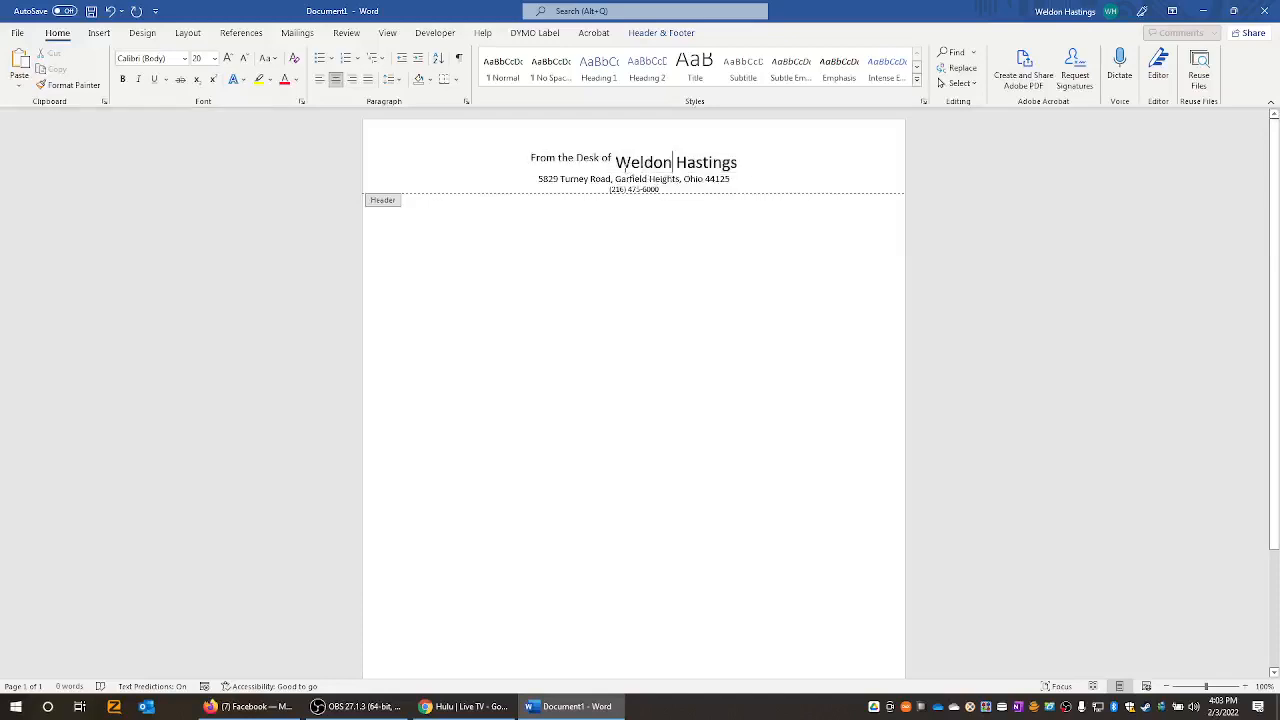
left_click_drag(616, 164, 739, 164)
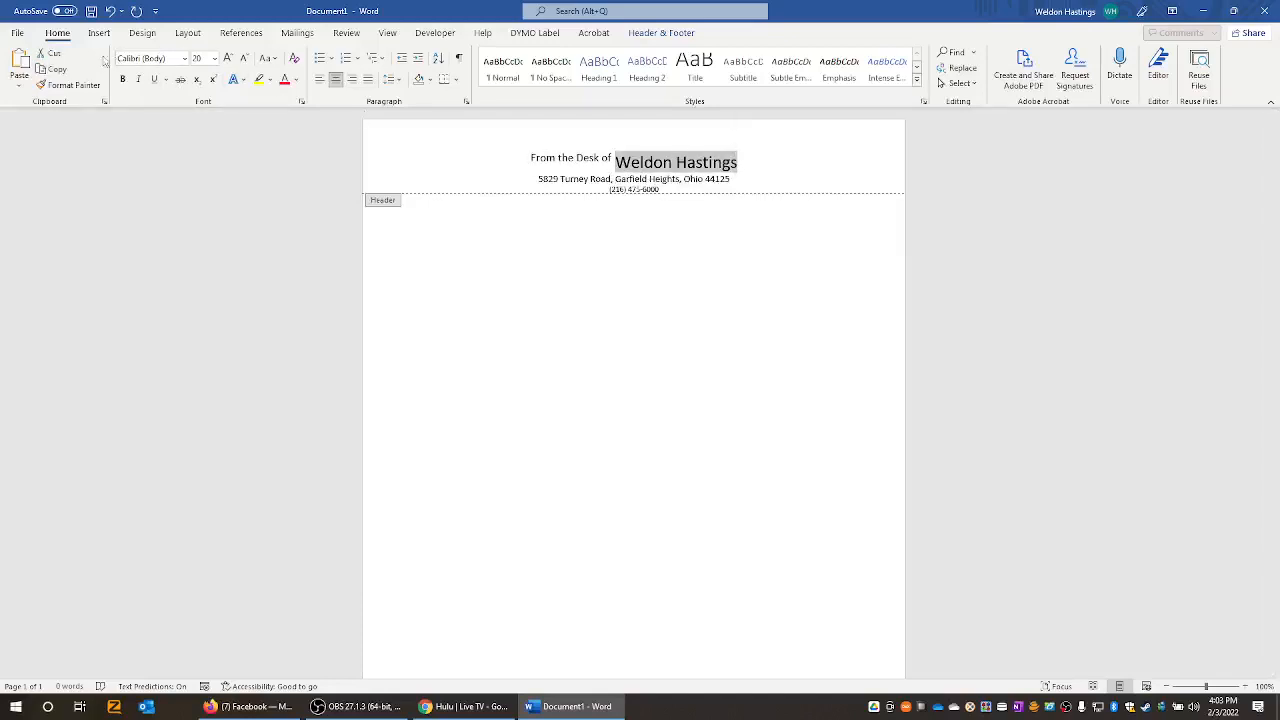
- Set the sender's name in the Alako-Bold font
left_click(184, 62)
left_click(184, 62)
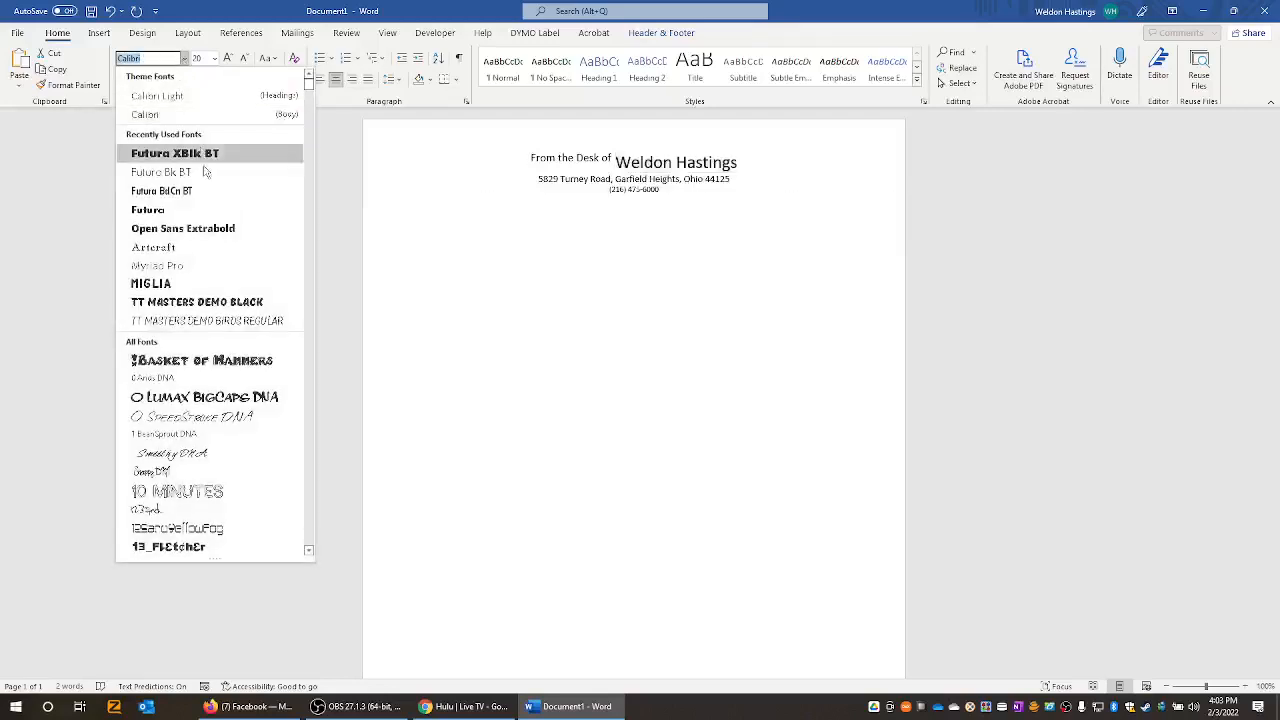
scroll(209, 192, "down", 10)
scroll(209, 192, "down", 15)
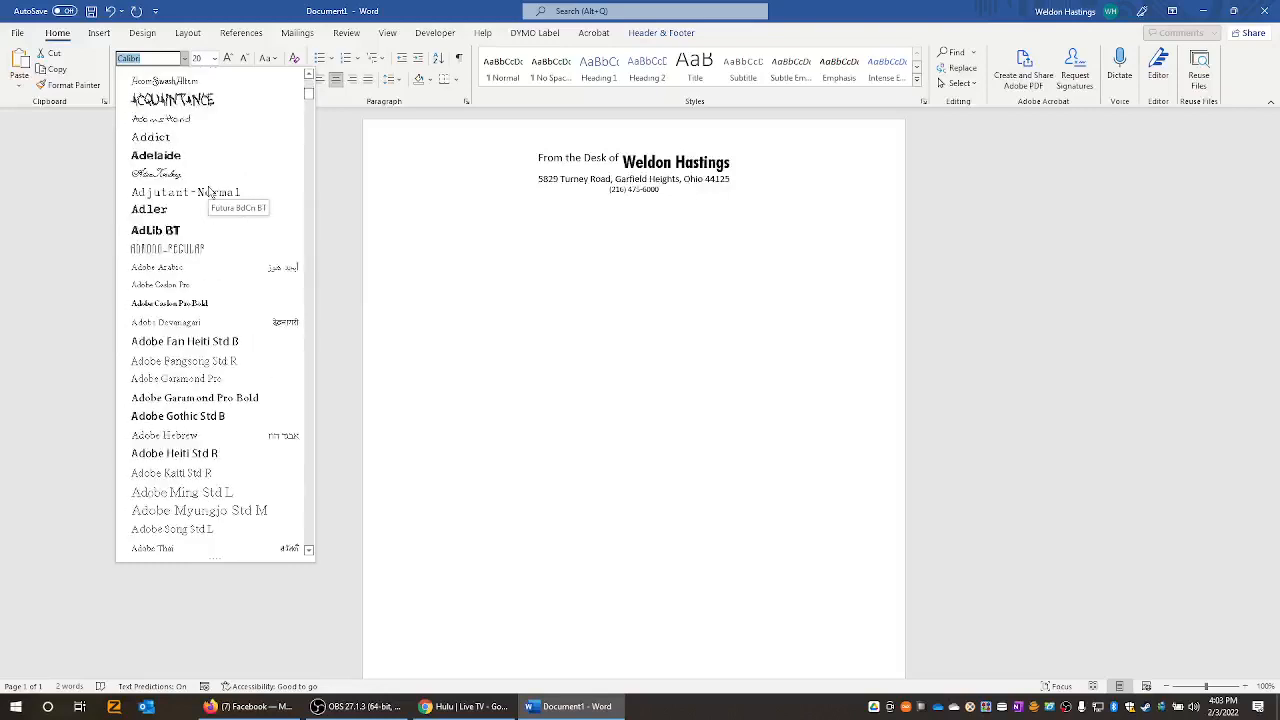
scroll(209, 192, "up", 5)
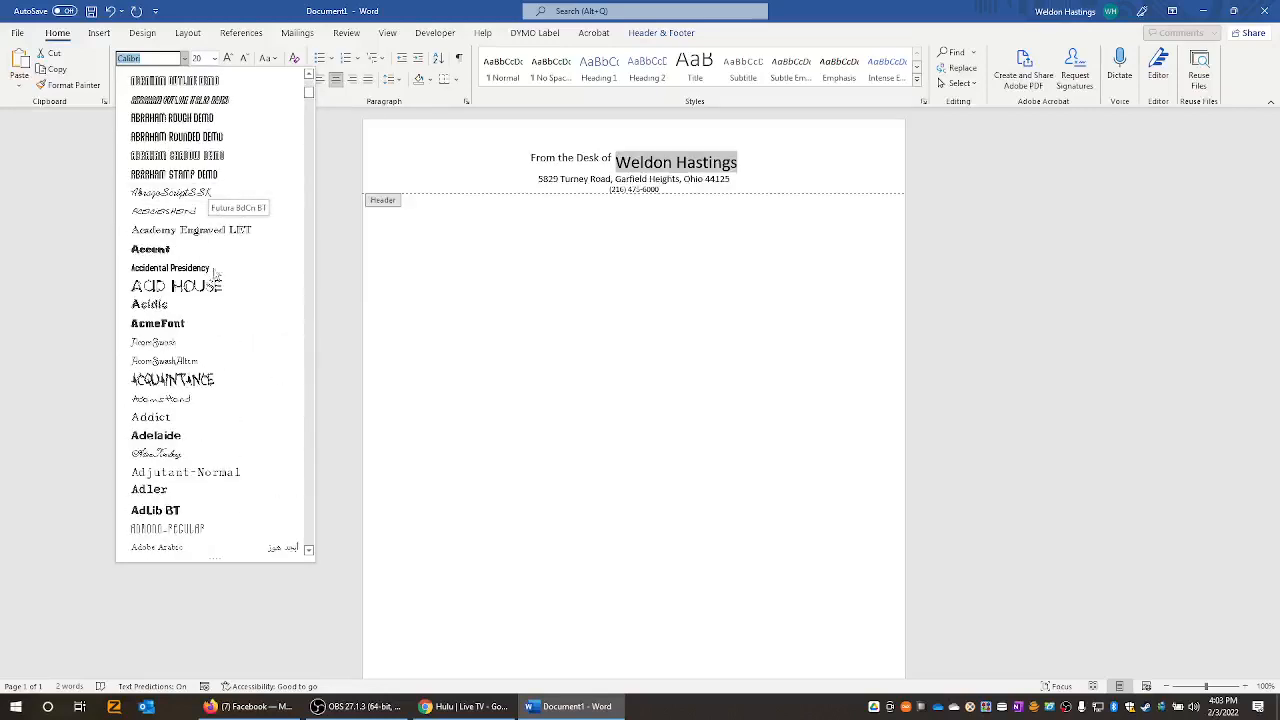
scroll(215, 285, "down", 8)
scroll(219, 305, "down", 7)
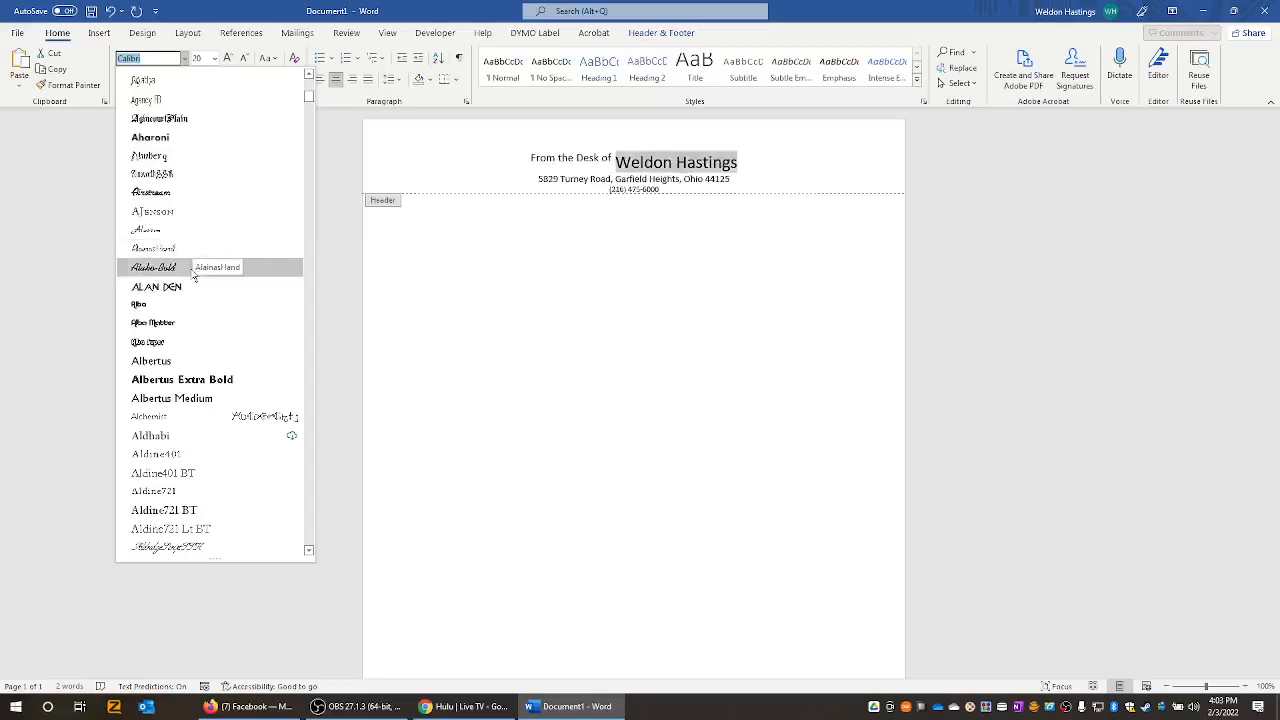
left_click(193, 273)
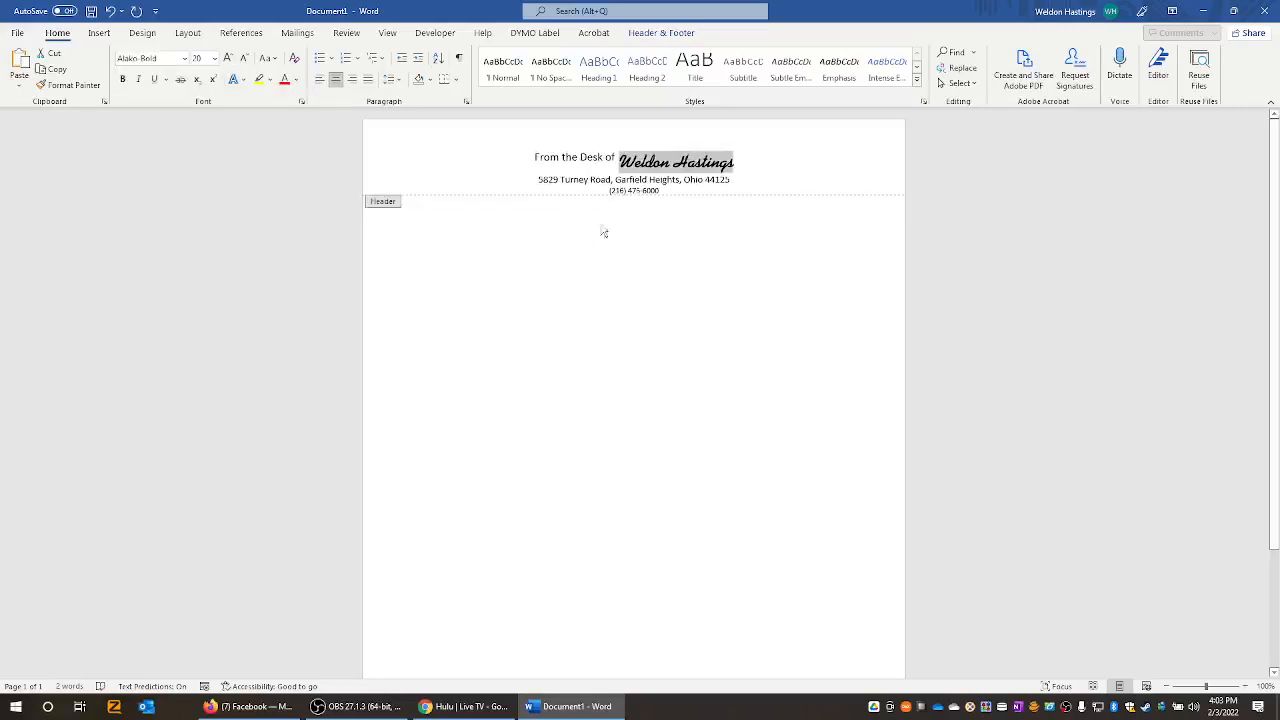
left_click(581, 157)
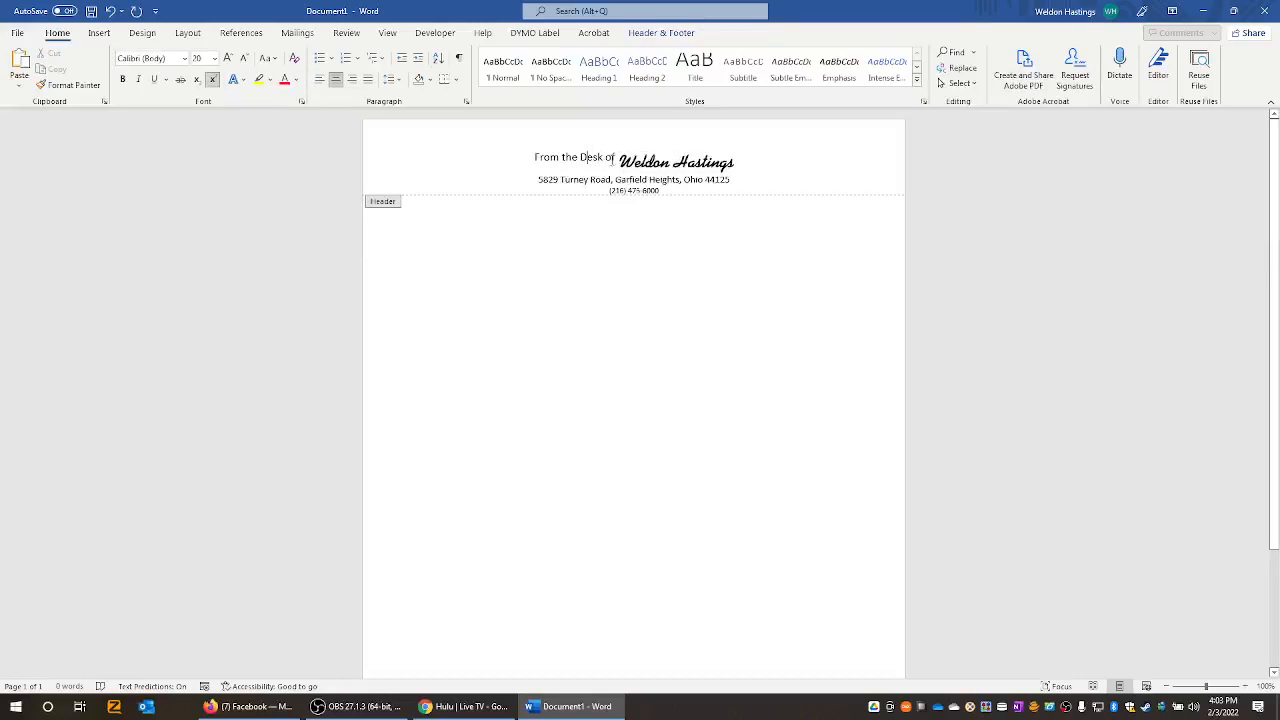
- Set the words 'From the Desk of' in the Alexa font
left_click_drag(617, 160, 528, 162)
left_click(652, 161)
left_click_drag(617, 160, 520, 158)
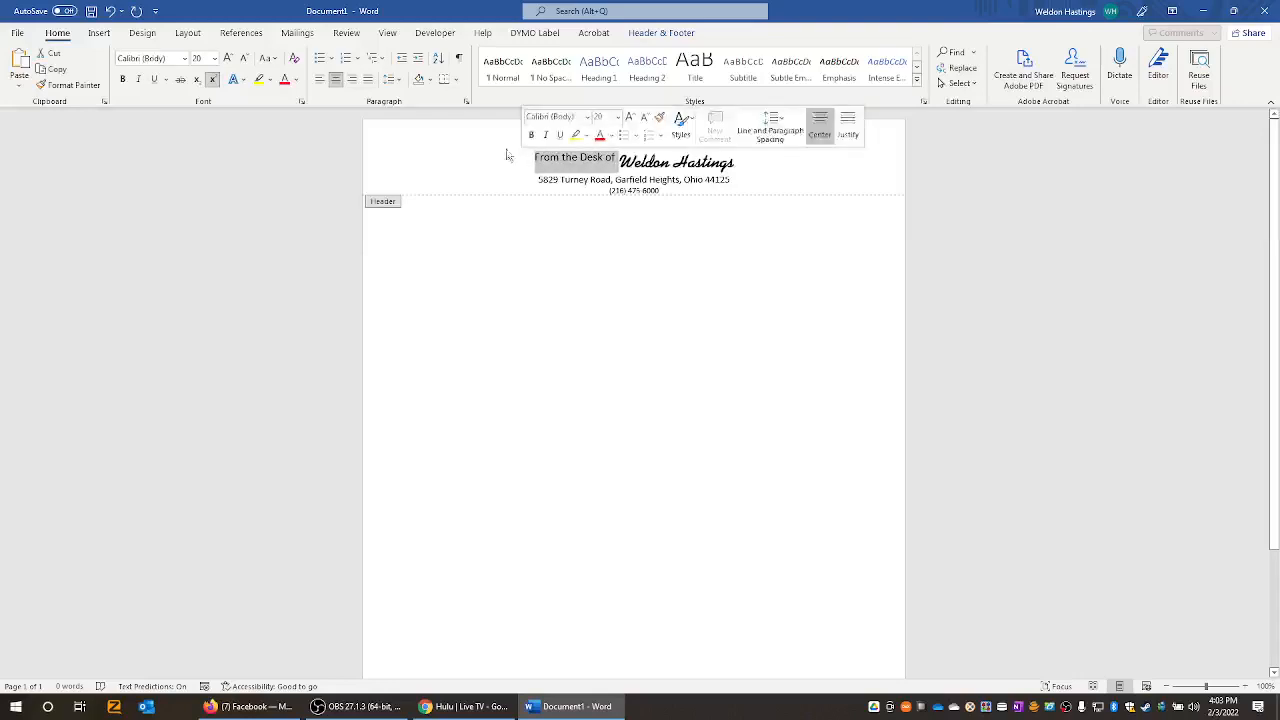
left_click(185, 60)
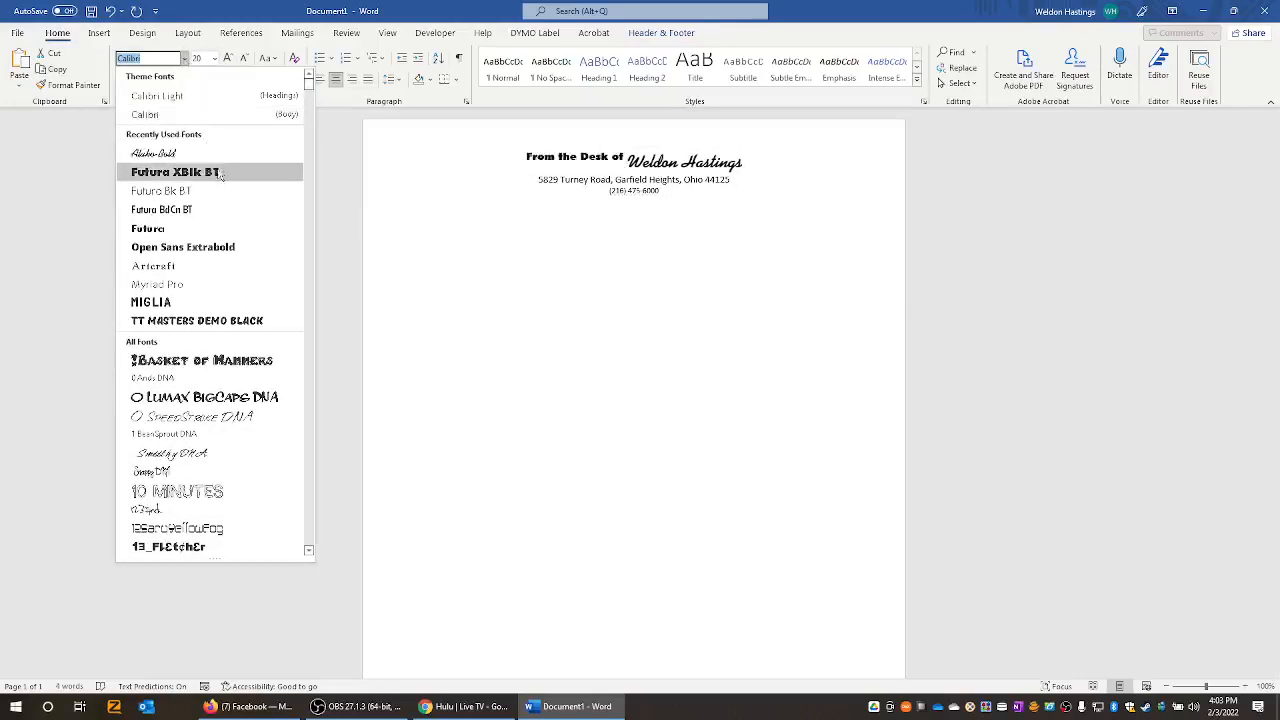
scroll(222, 172, "down", 15)
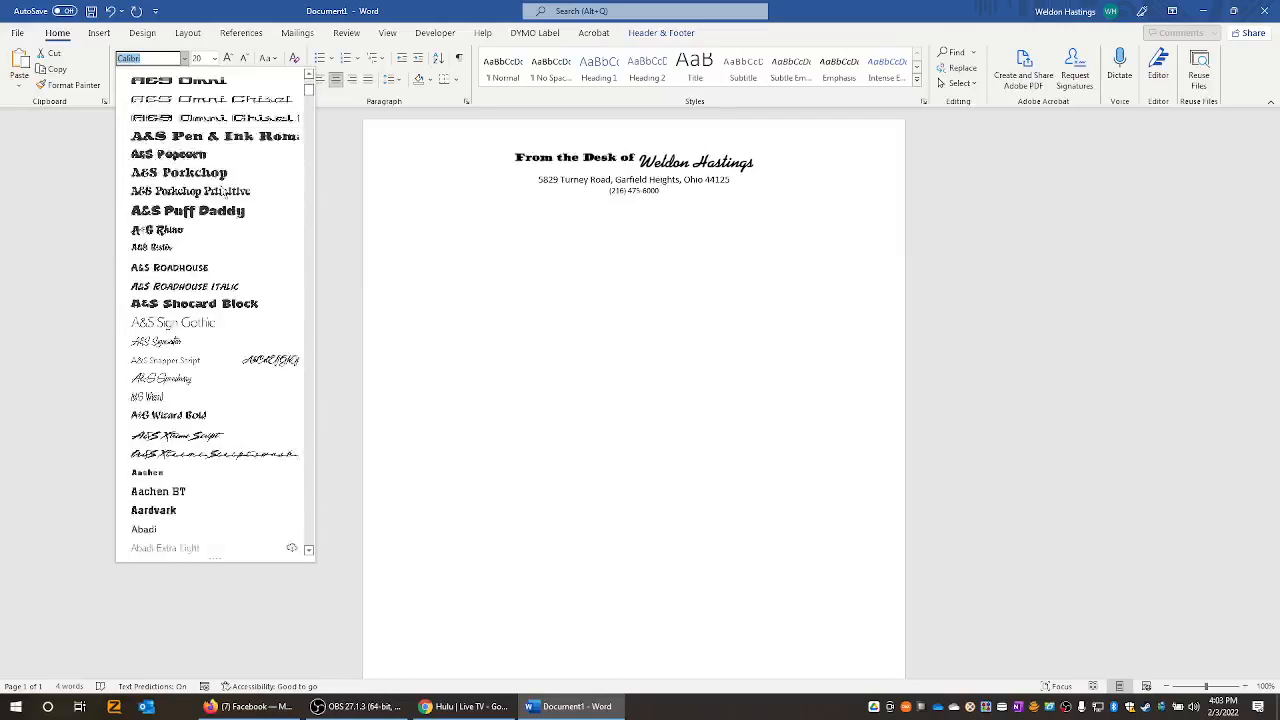
scroll(223, 193, "down", 12)
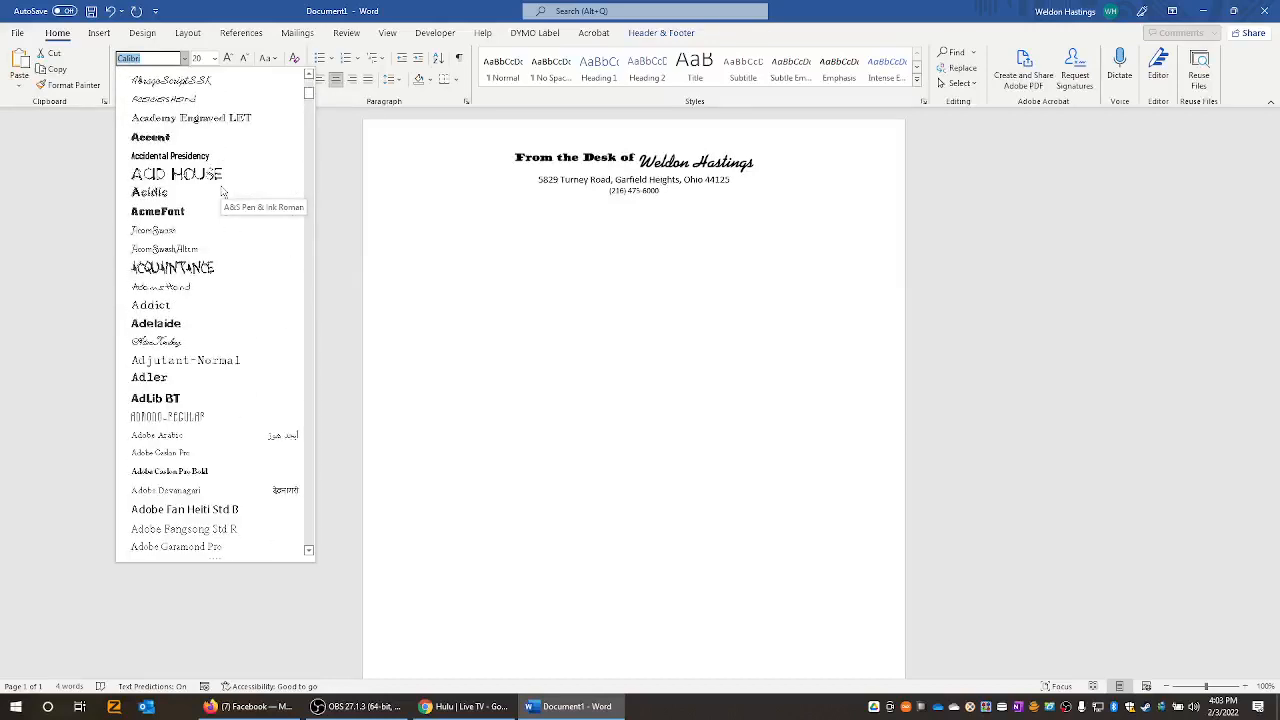
scroll(228, 249, "down", 8)
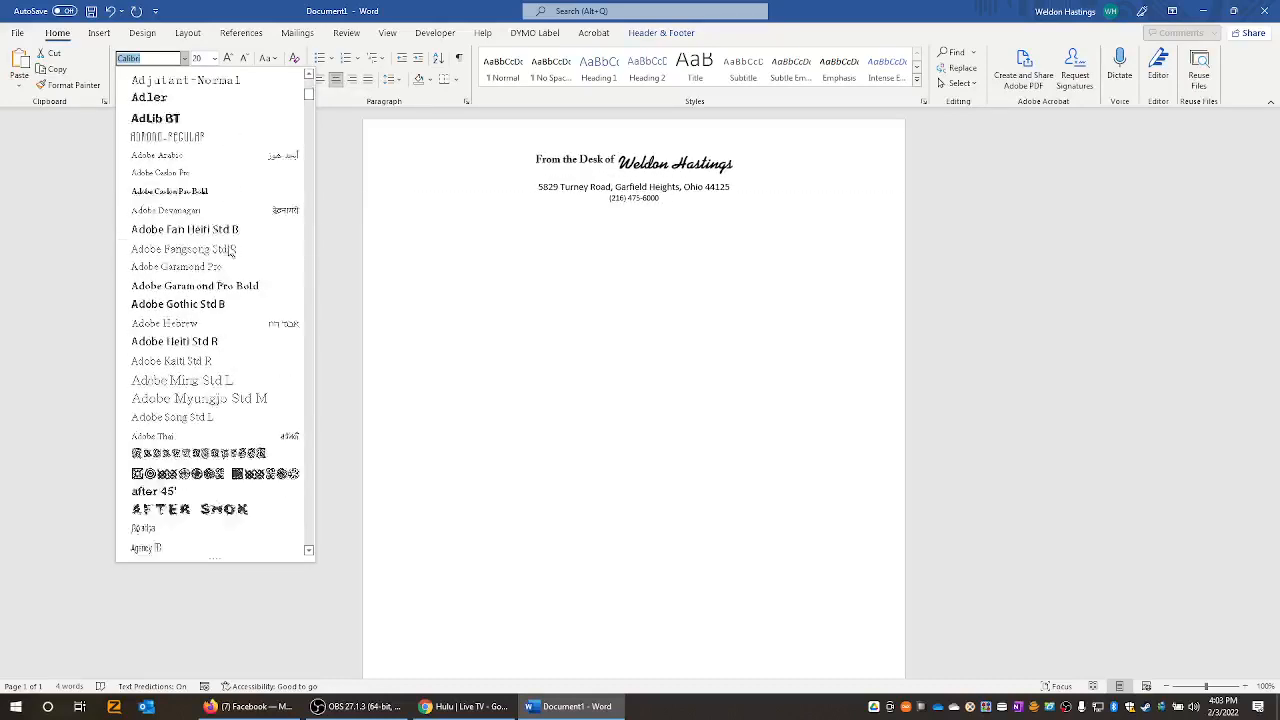
scroll(228, 249, "down", 1)
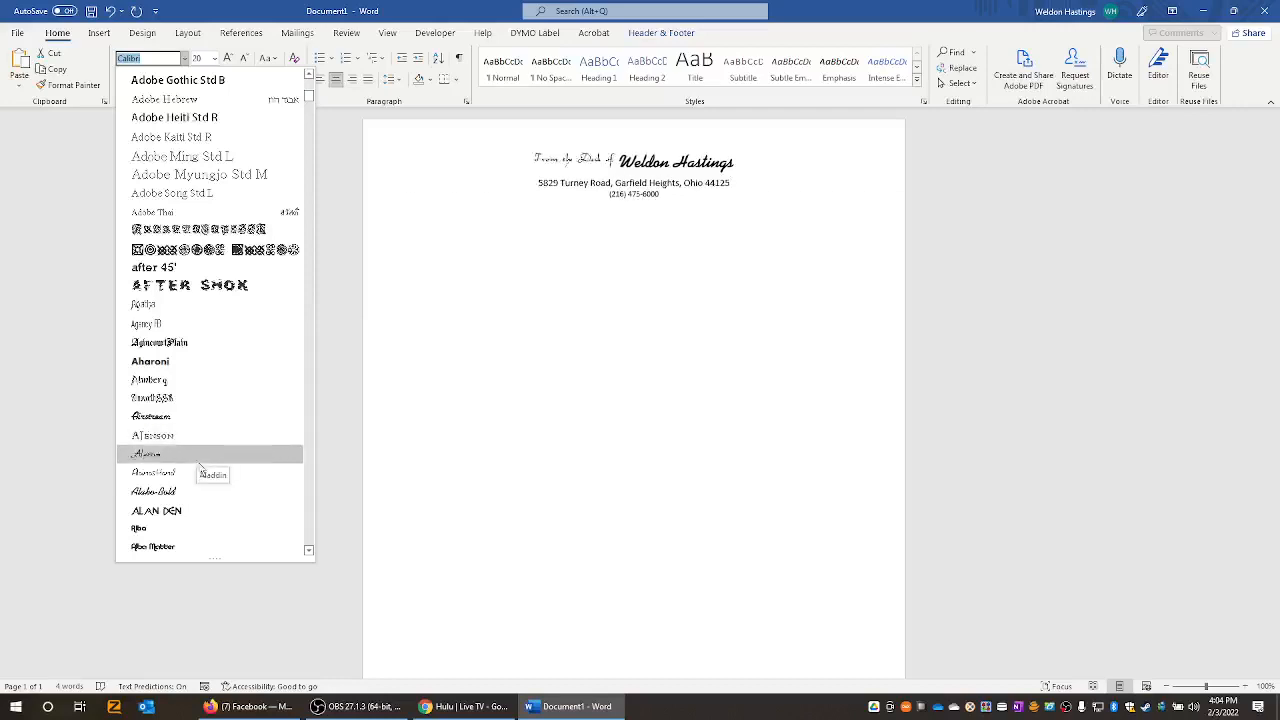
scroll(193, 516, "down", 3)
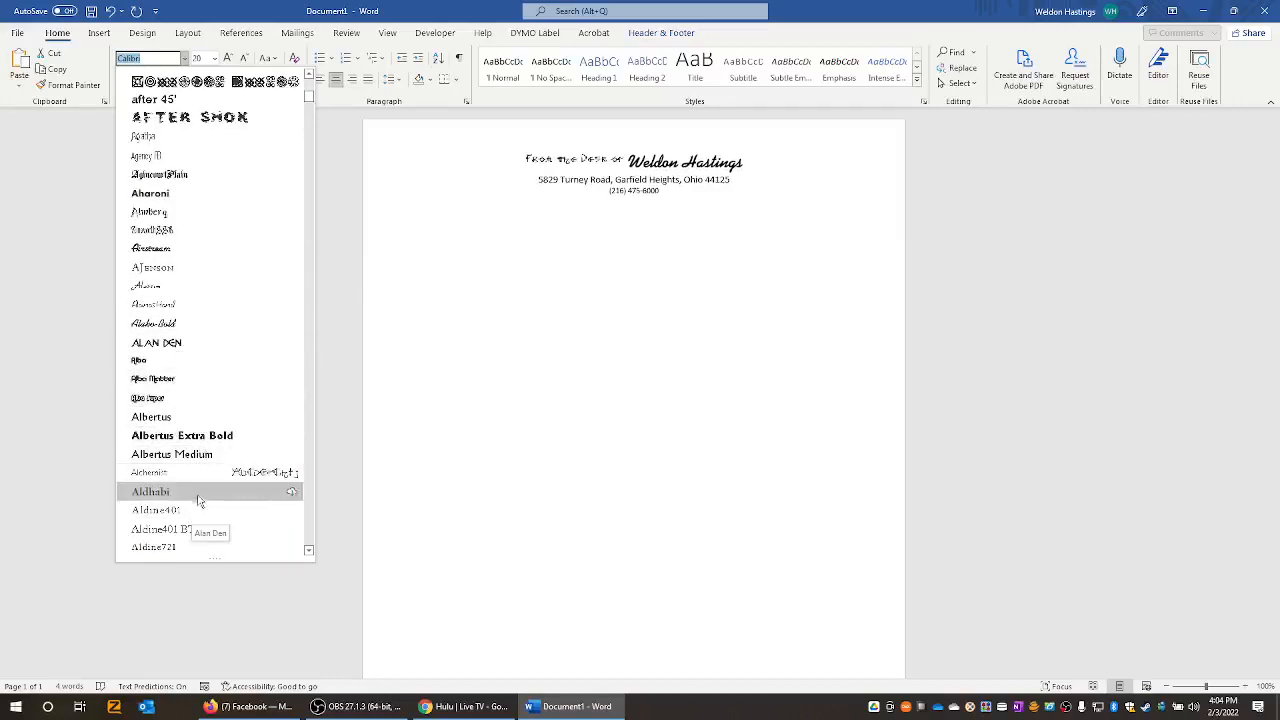
scroll(200, 503, "down", 3)
scroll(200, 503, "down", 1)
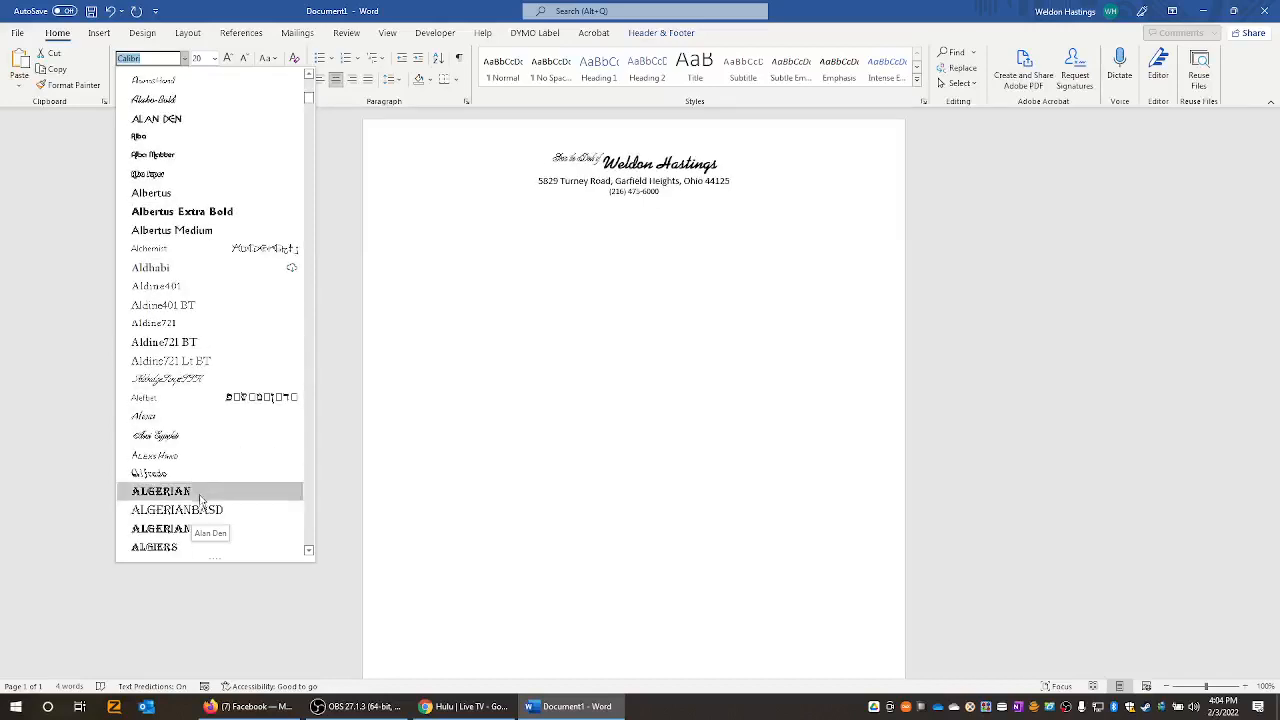
left_click(190, 417)
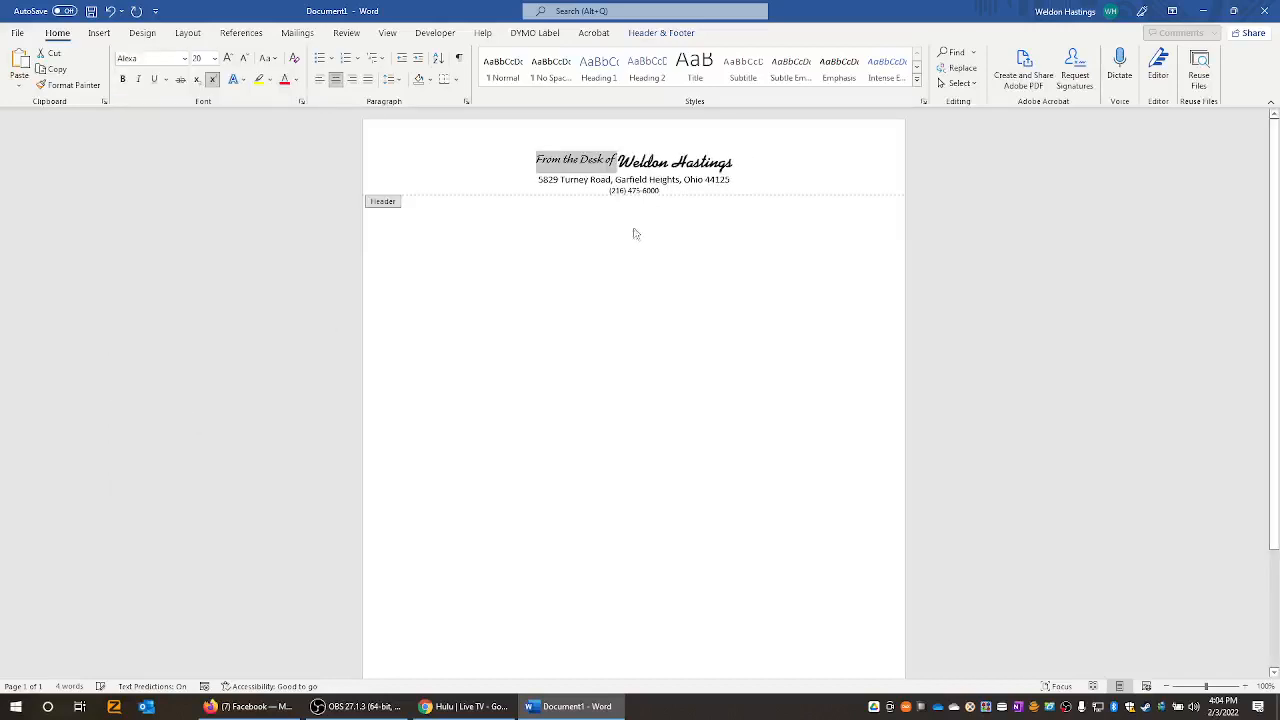
- Enlarge the whole heading line to 26 pt with Grow Font
left_click_drag(738, 161, 536, 163)
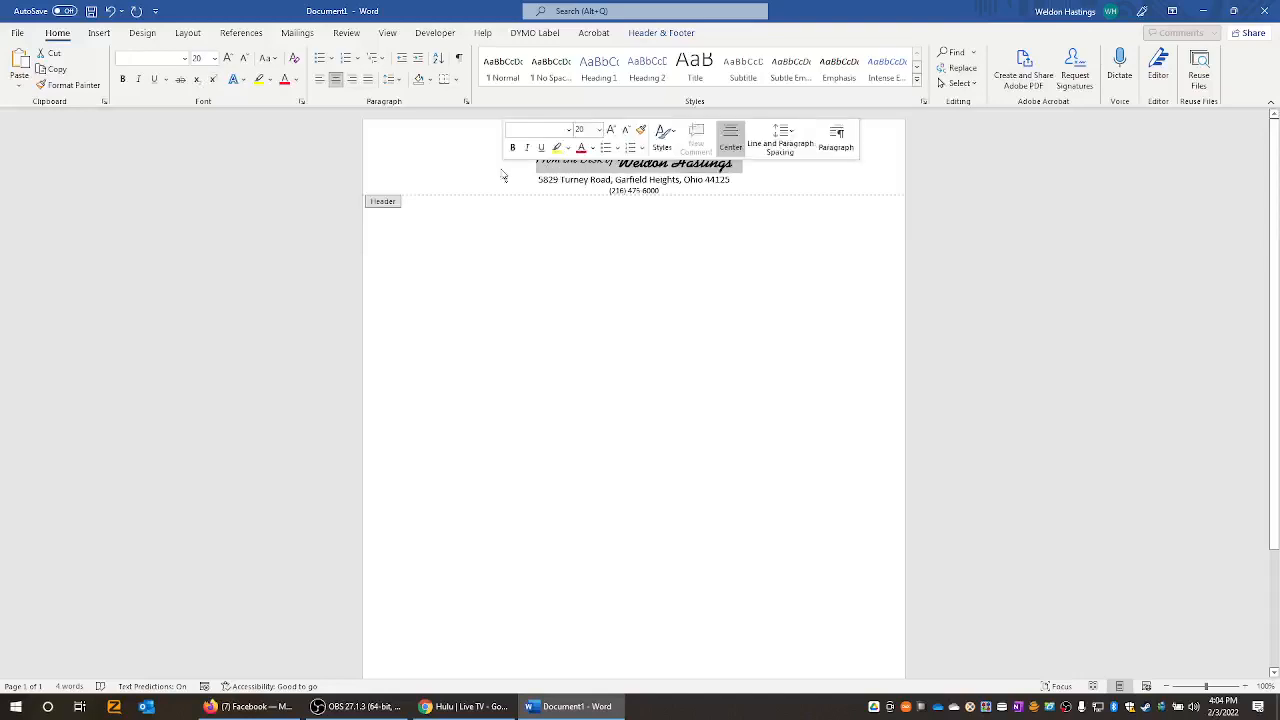
left_click(229, 59)
left_click(229, 59)
left_click(229, 59)
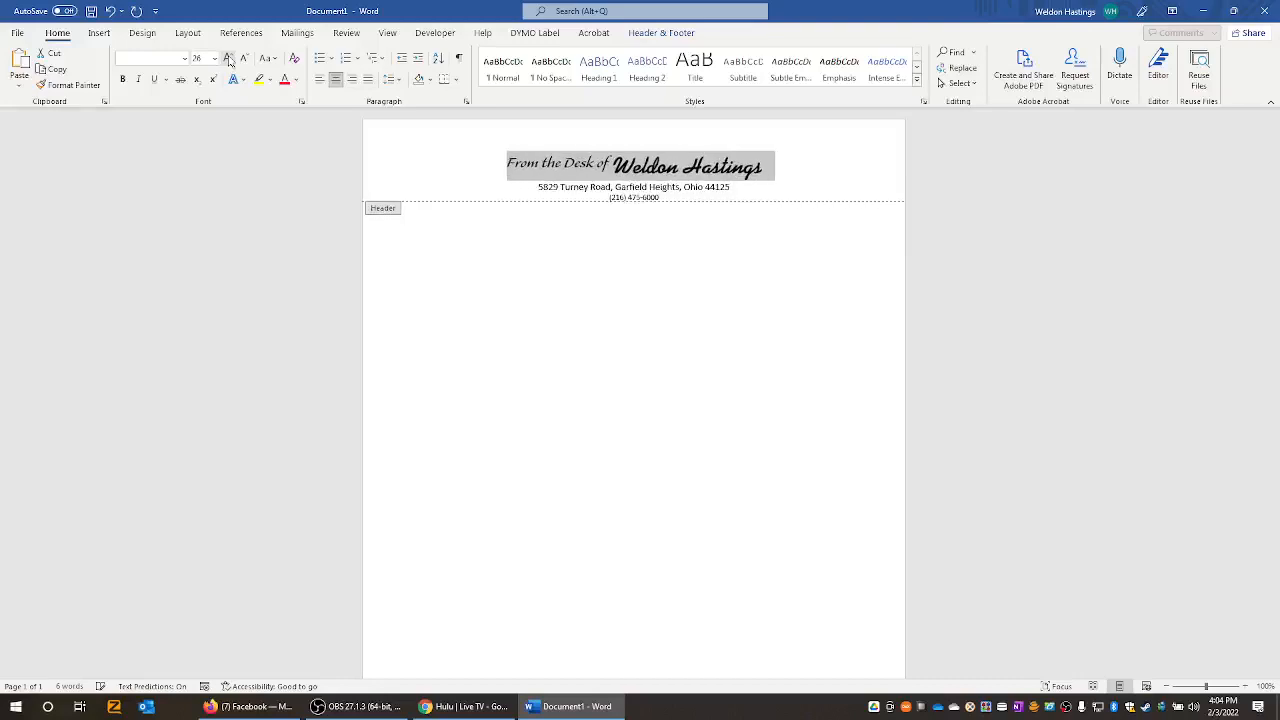
left_click(713, 168)
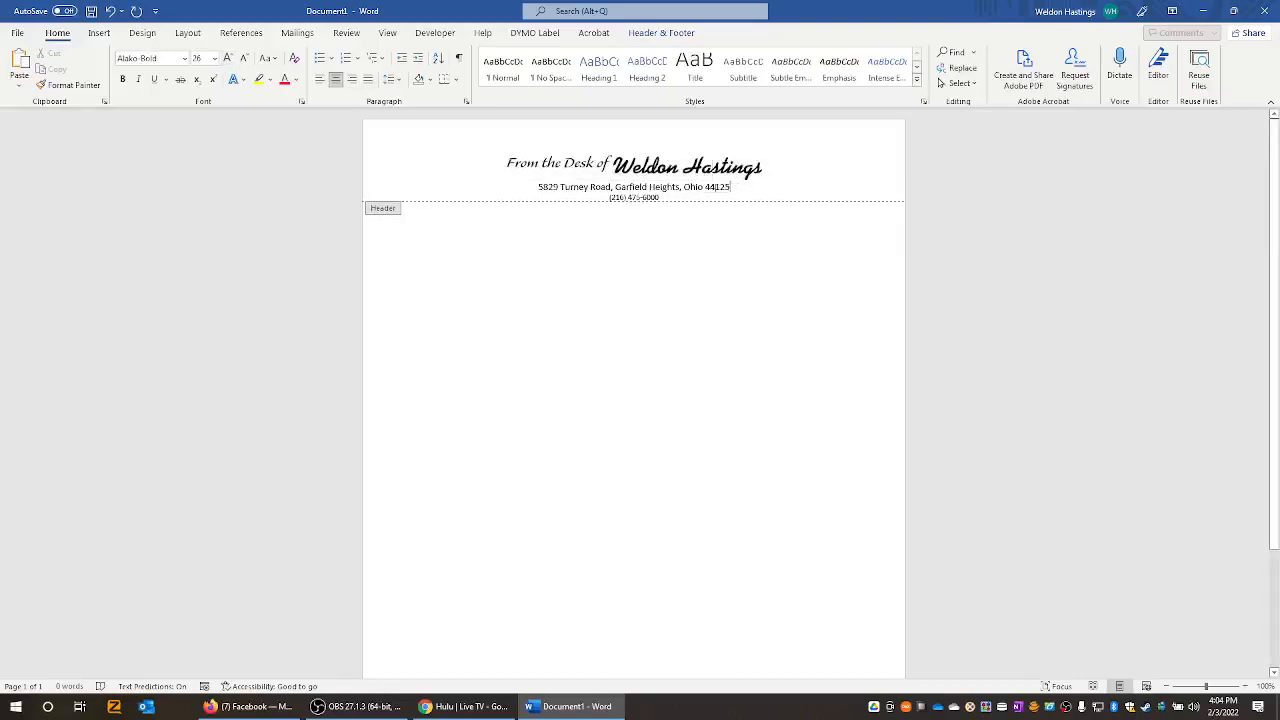
left_click_drag(732, 187, 538, 187)
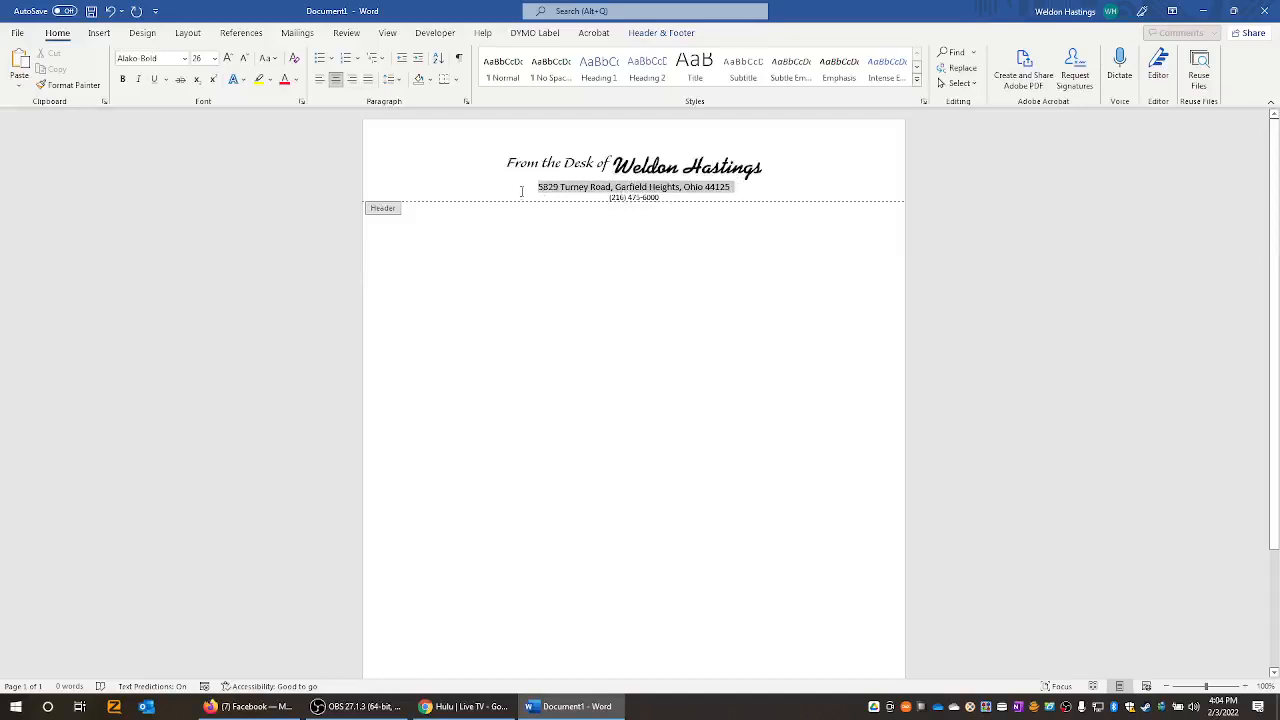
left_click(185, 58)
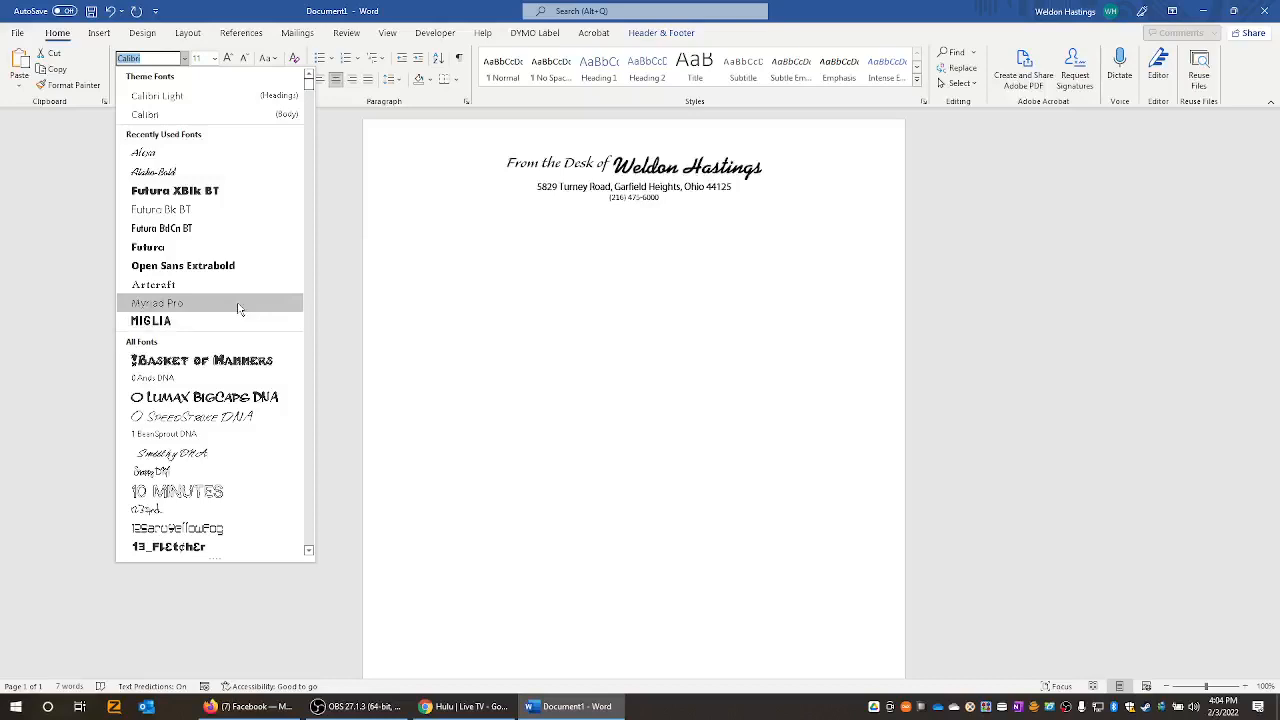
scroll(239, 309, "down", 10)
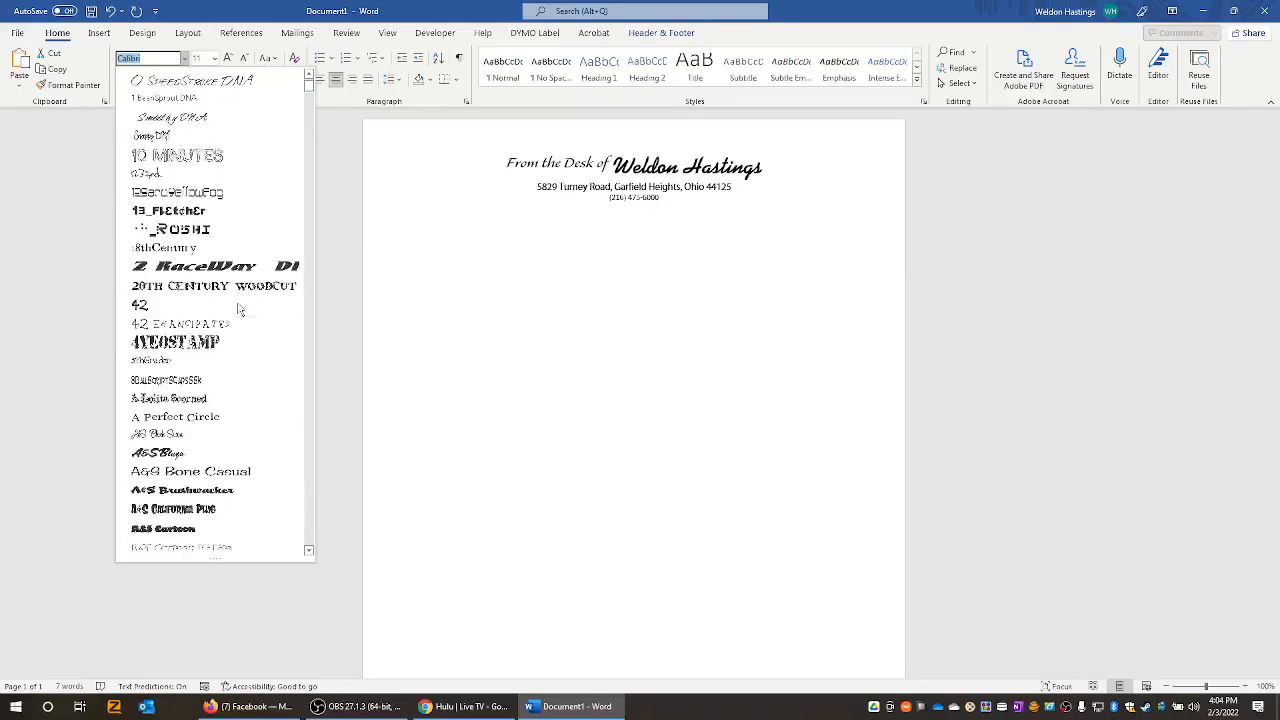
scroll(239, 309, "down", 20)
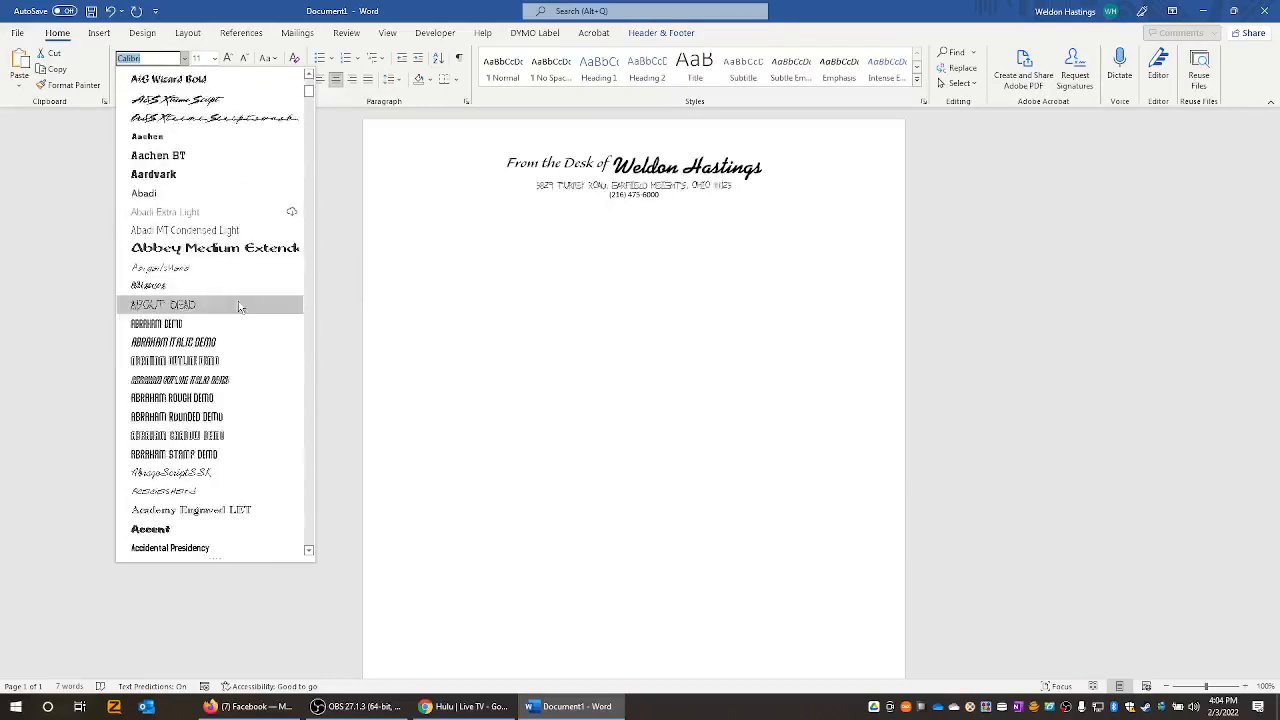
scroll(239, 307, "down", 1)
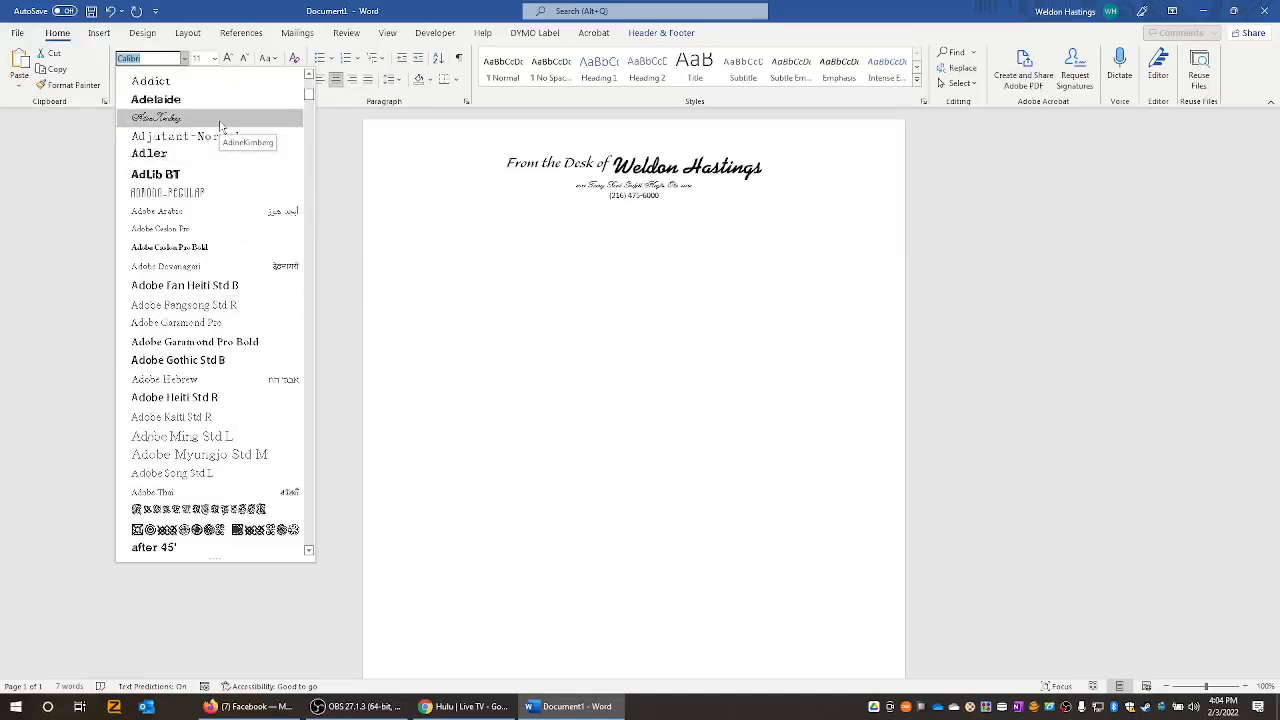
left_click(604, 161)
left_click_drag(612, 165, 505, 168)
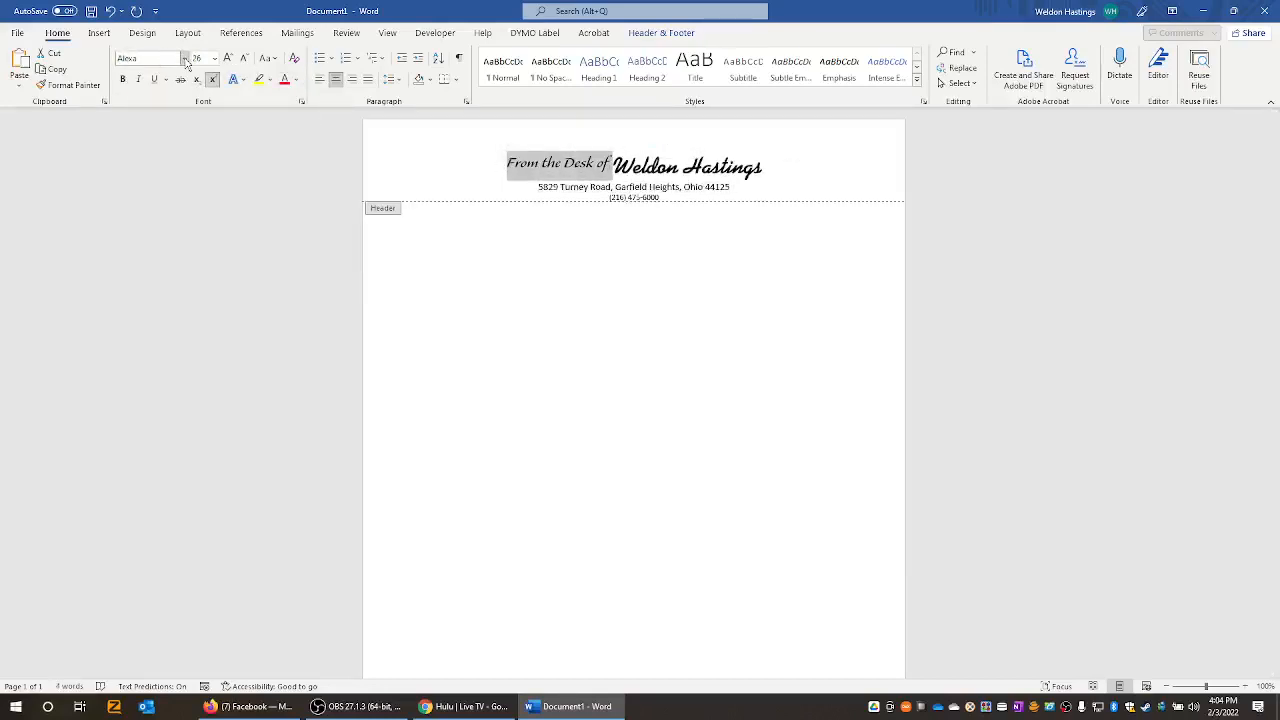
- Apply the AlainasHand font to 'From the Desk of' from the font list
scroll(233, 228, "down", 8)
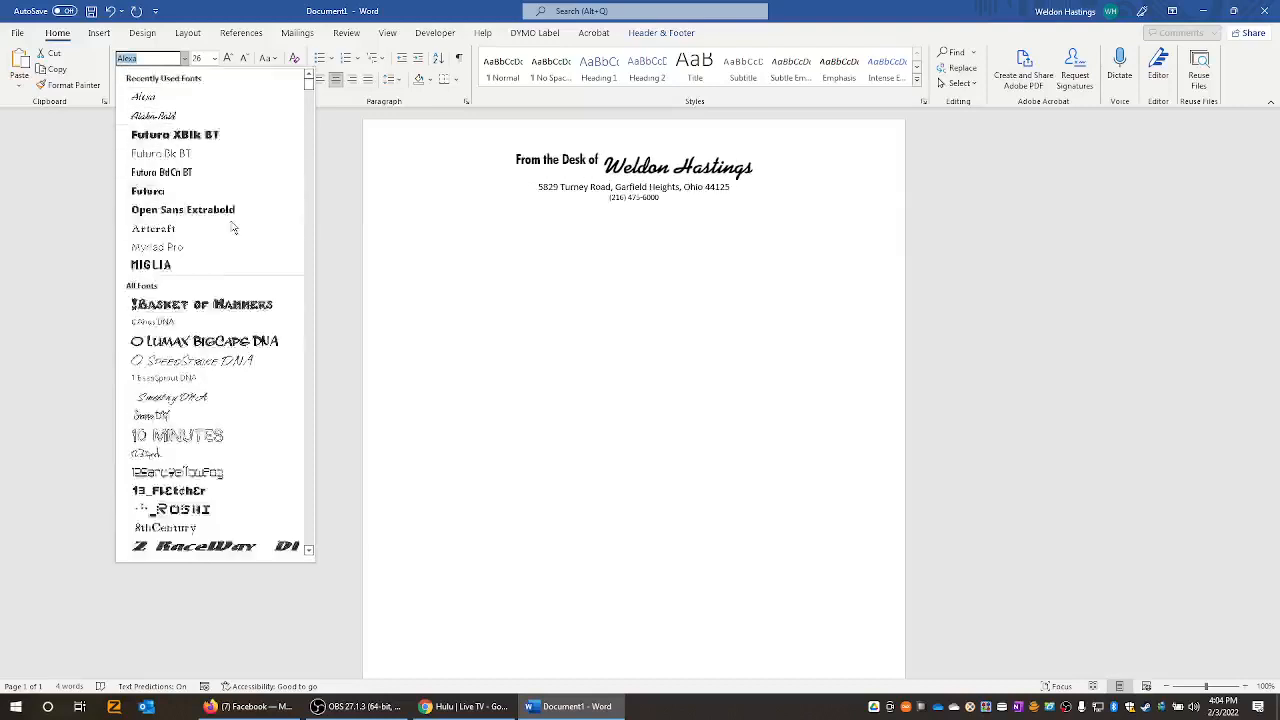
scroll(233, 228, "down", 18)
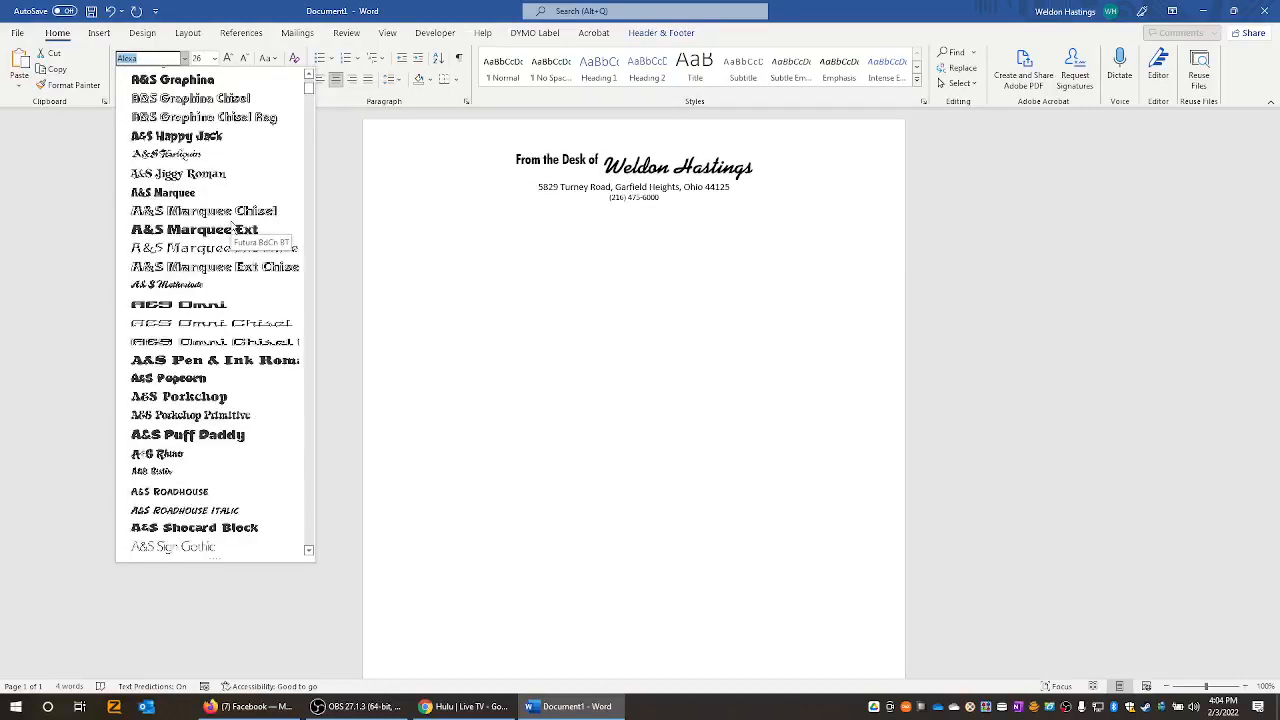
scroll(233, 260, "down", 7)
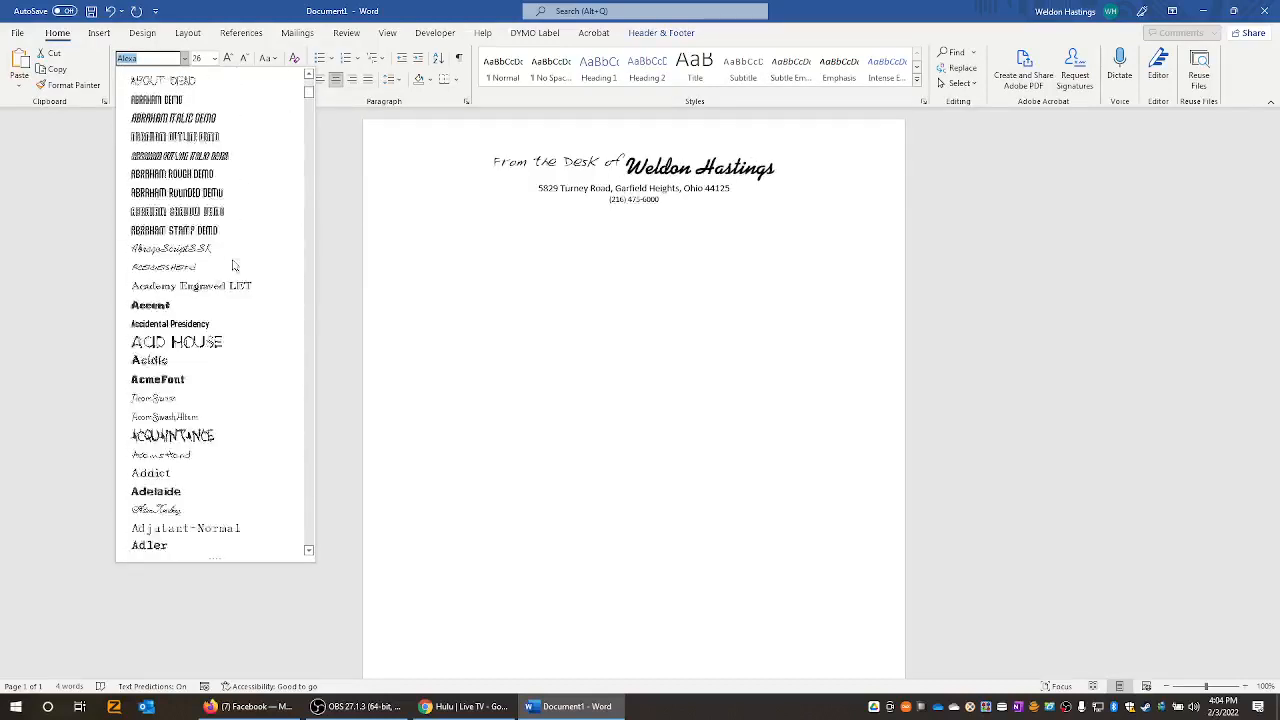
scroll(233, 265, "down", 4)
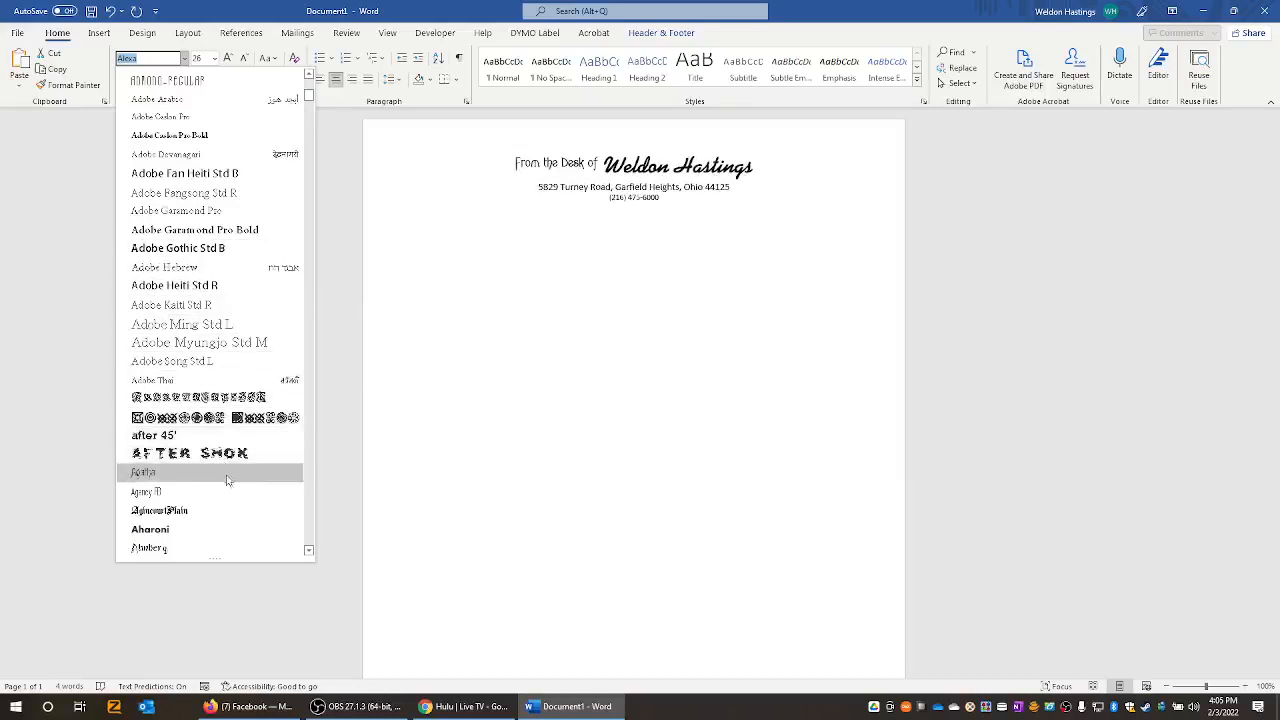
scroll(228, 490, "down", 2)
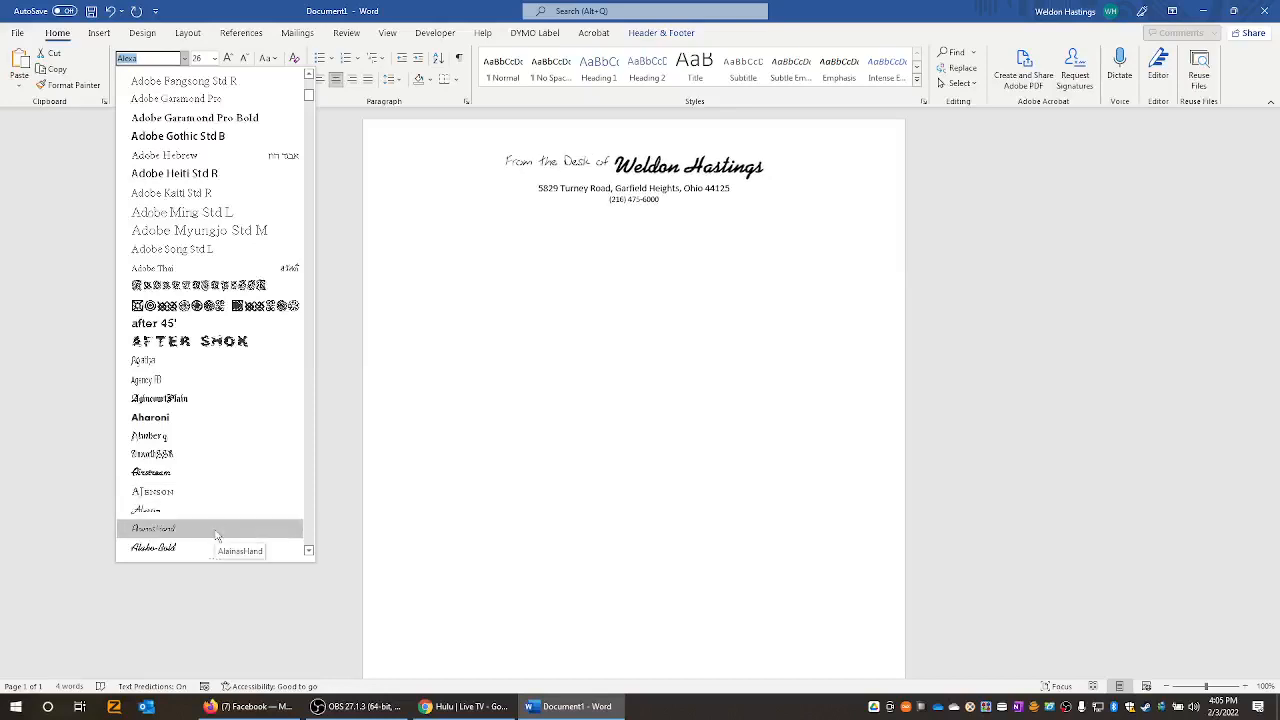
scroll(217, 528, "down", 3)
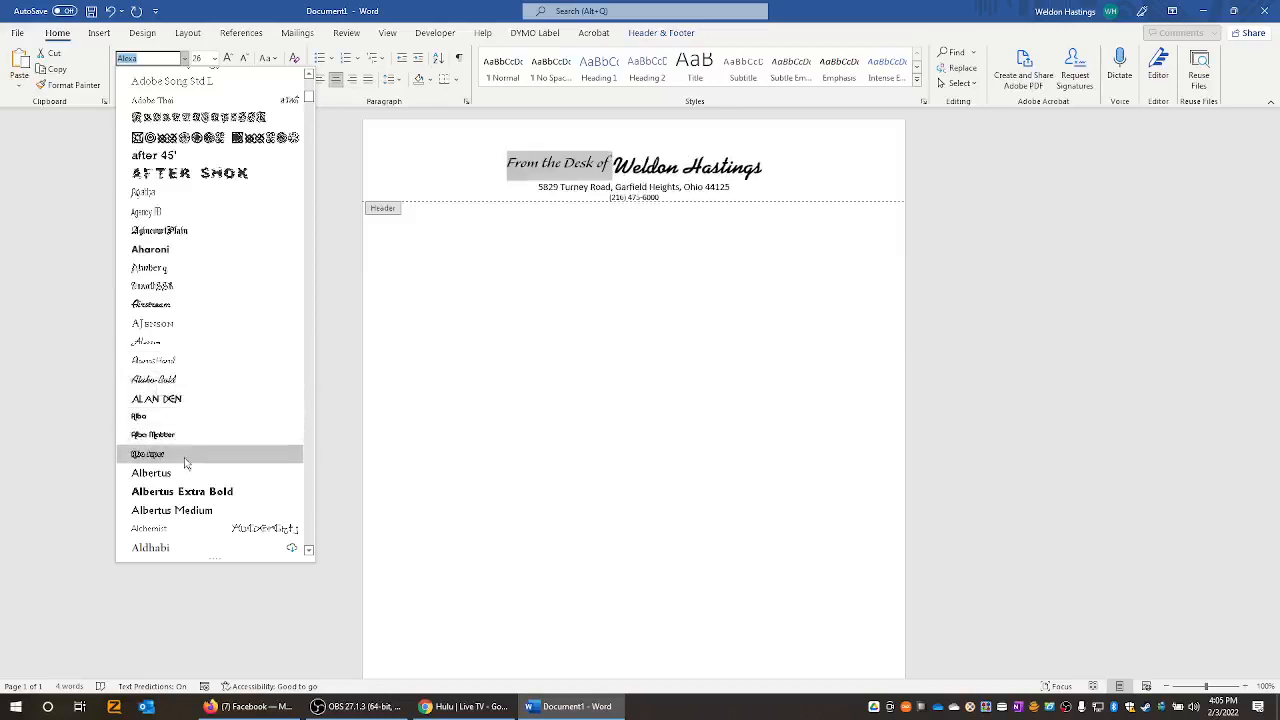
scroll(186, 476, "down", 1)
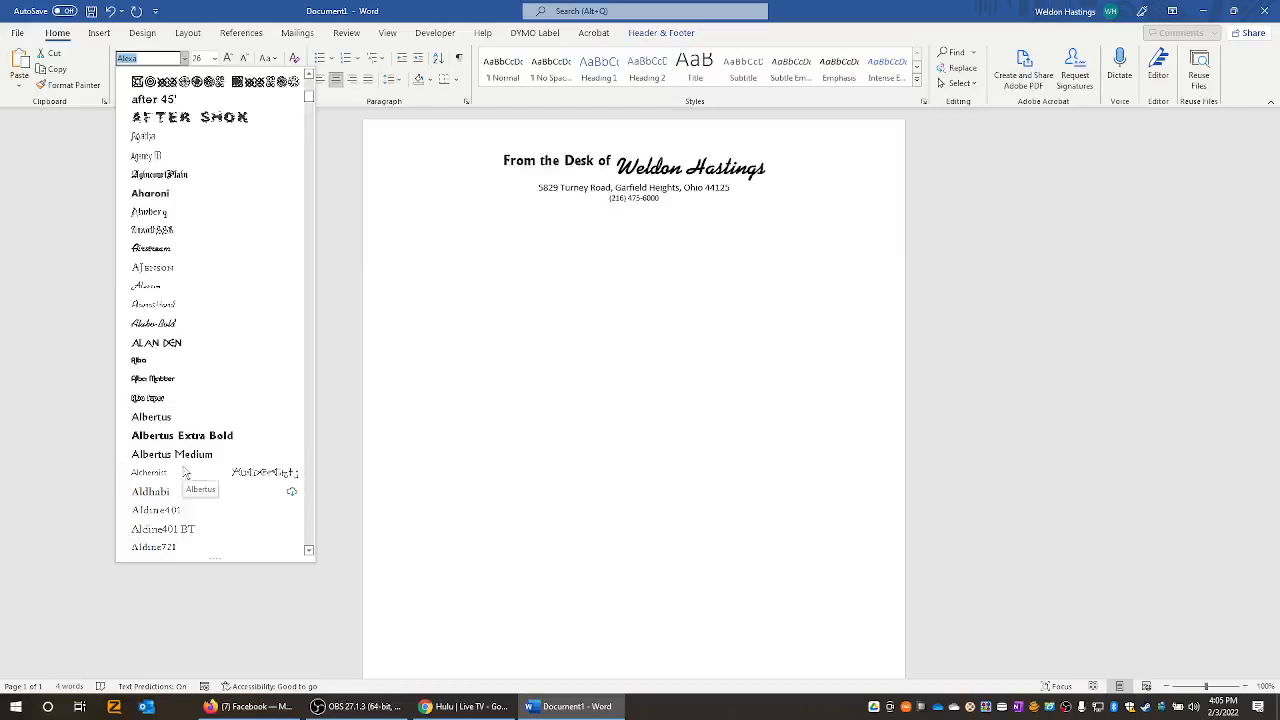
left_click(189, 305)
left_click(709, 188)
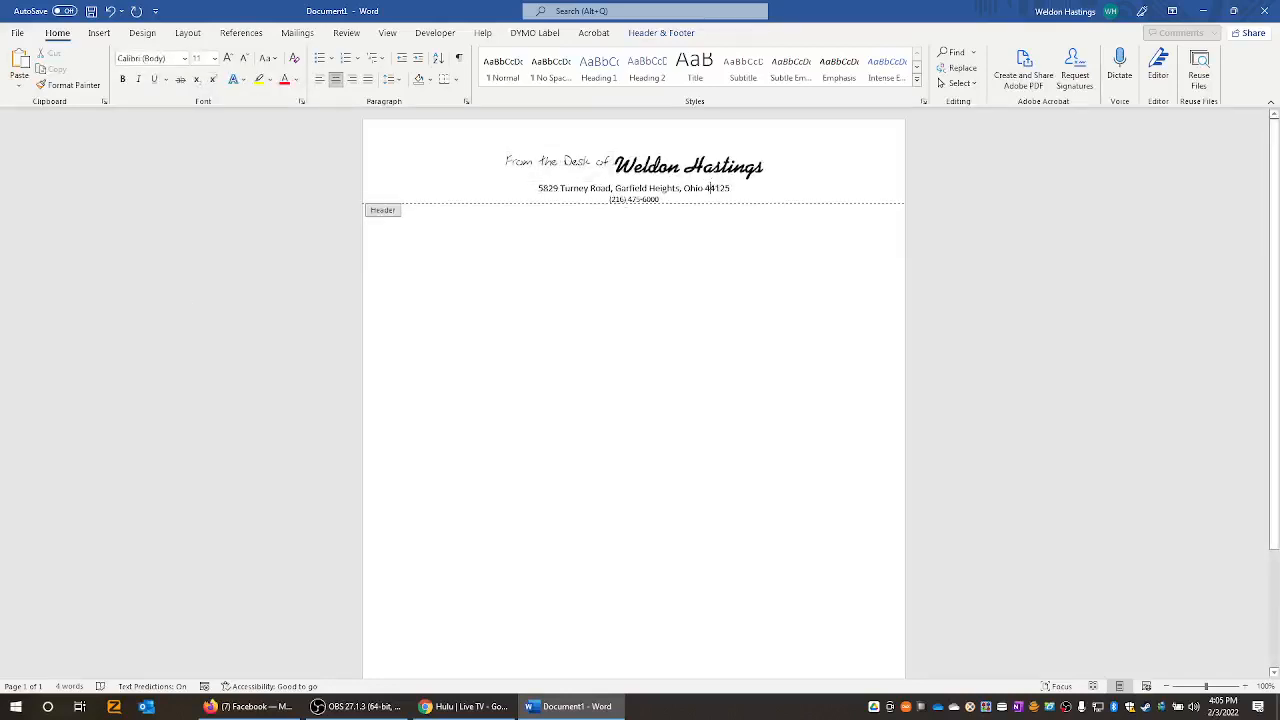
- Select the street address line and apply Avenir Next LT Pro Light to it
left_click_drag(733, 189, 511, 196)
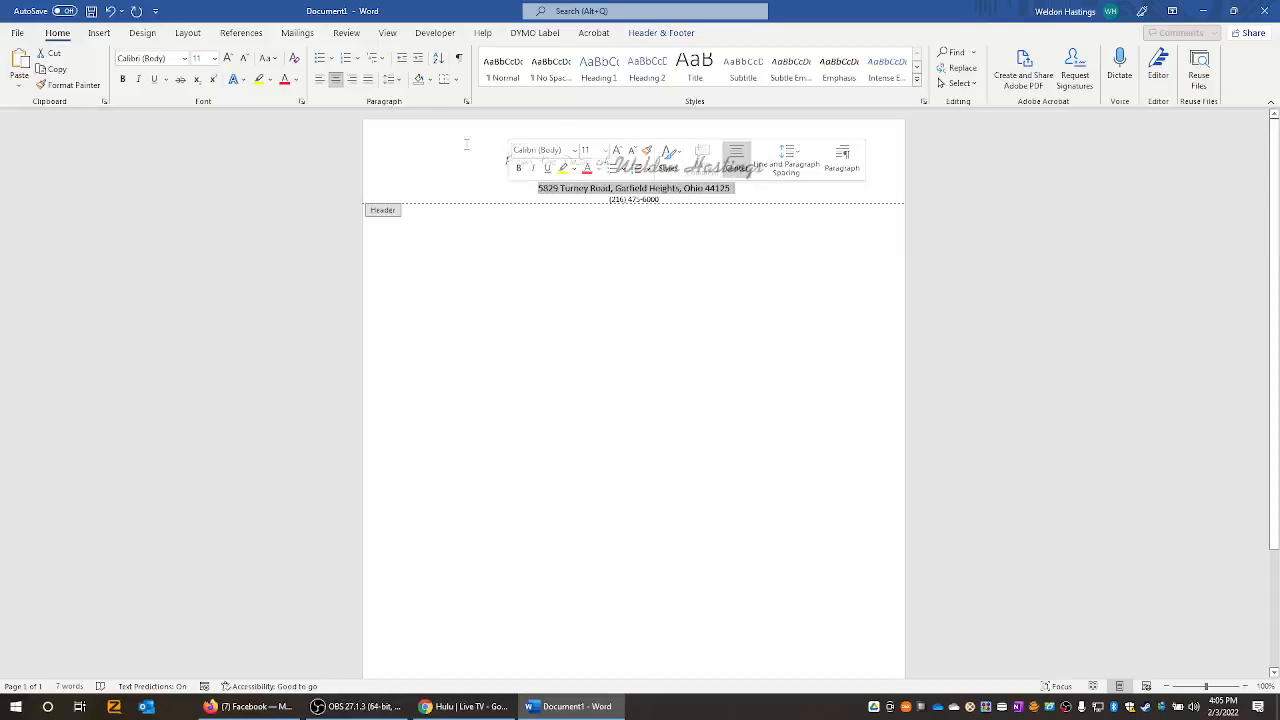
left_click(185, 62)
scroll(230, 328, "down", 8)
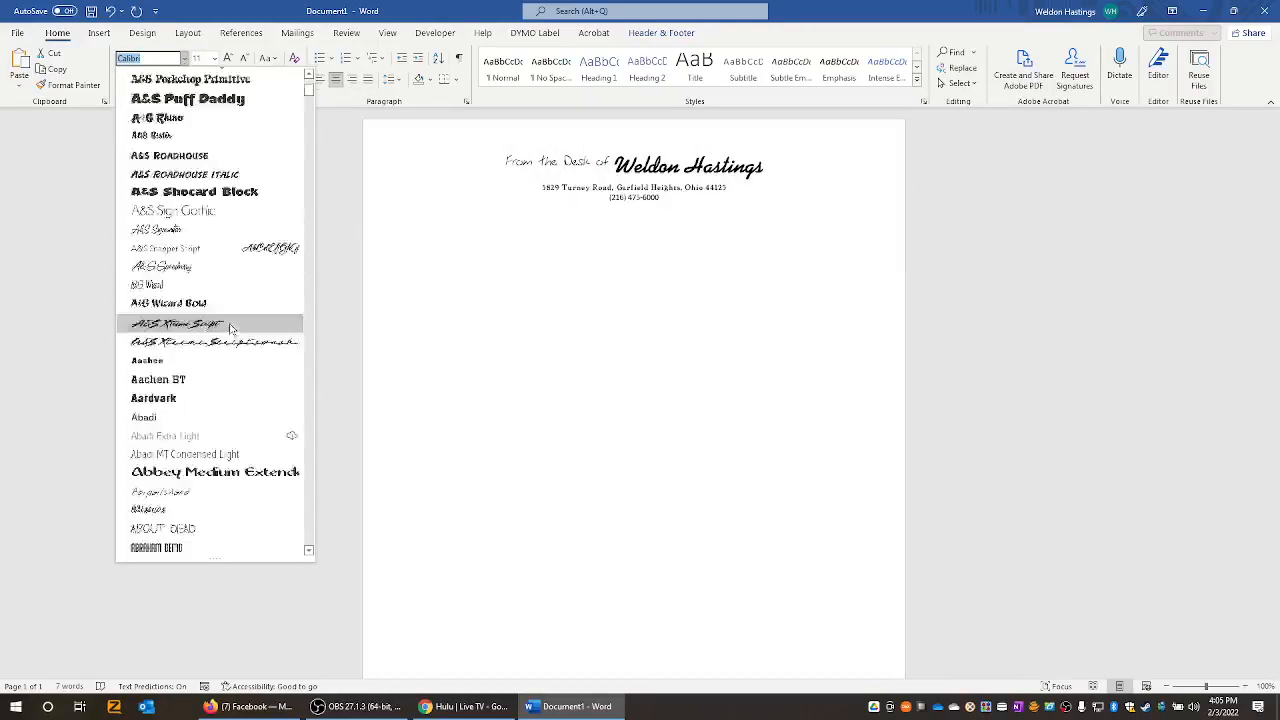
scroll(230, 330, "down", 15)
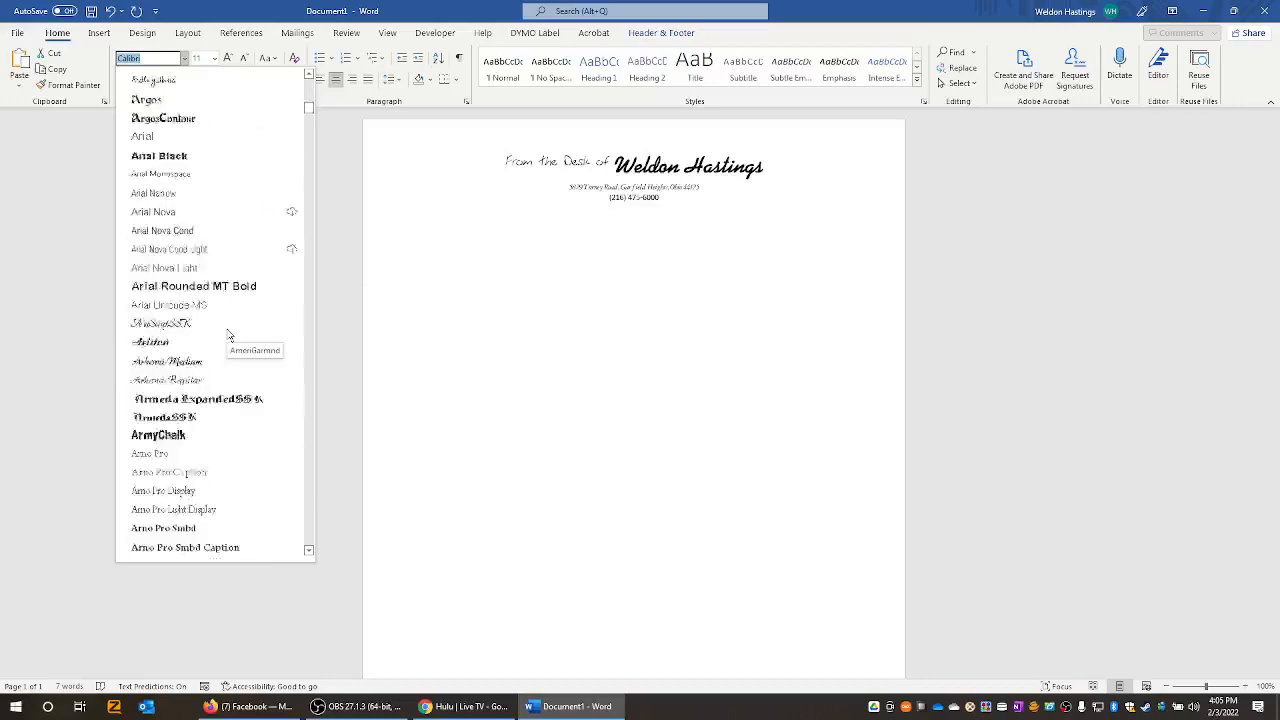
scroll(228, 335, "down", 1)
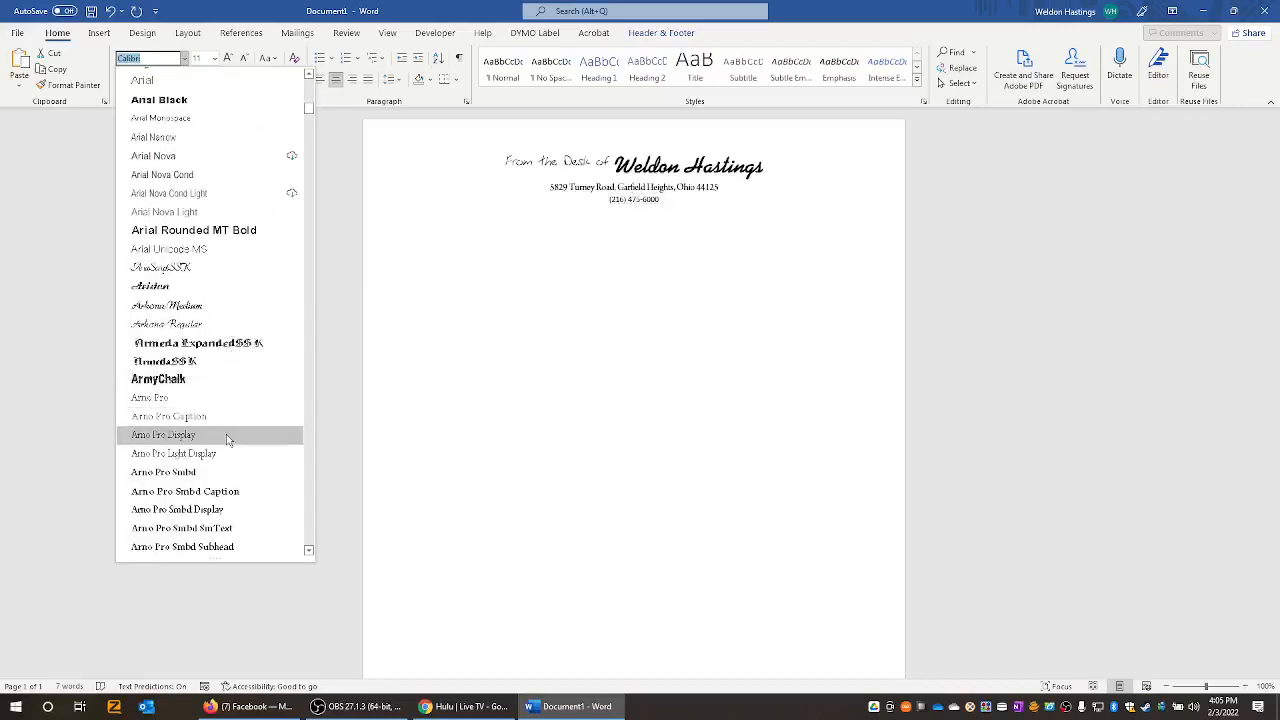
scroll(227, 428, "down", 6)
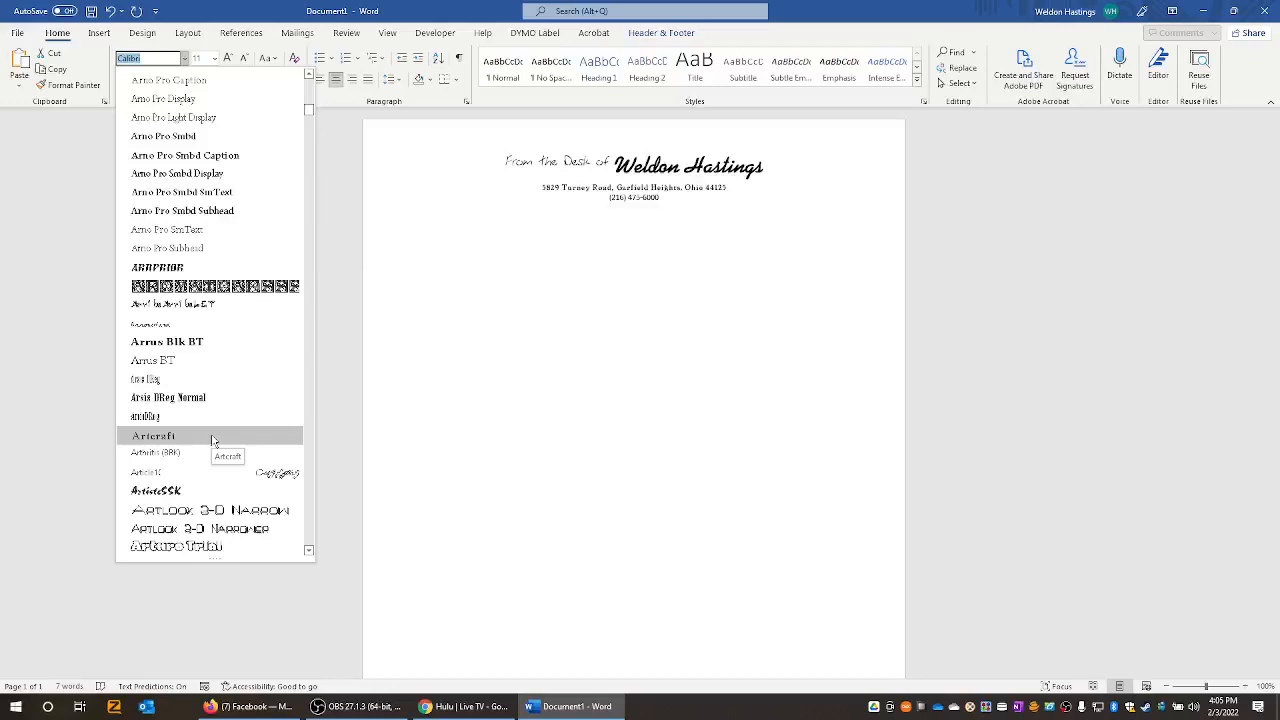
scroll(212, 440, "down", 5)
scroll(212, 440, "down", 4)
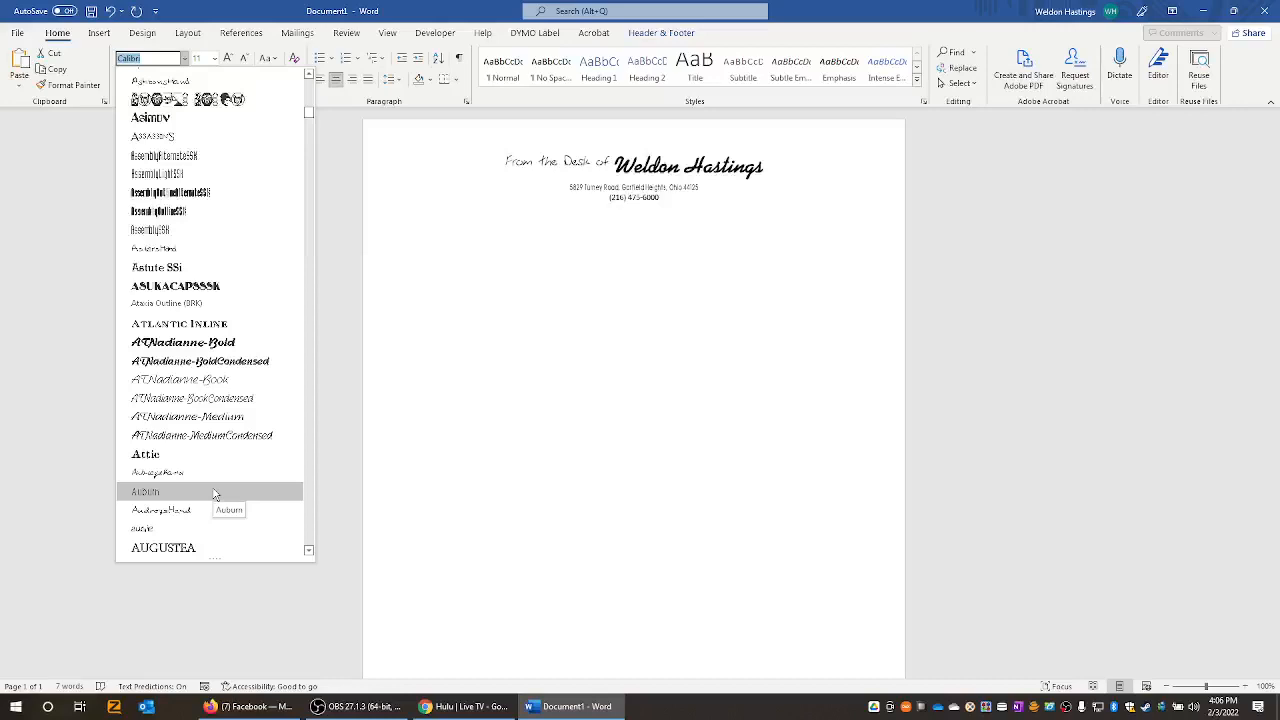
scroll(213, 494, "down", 5)
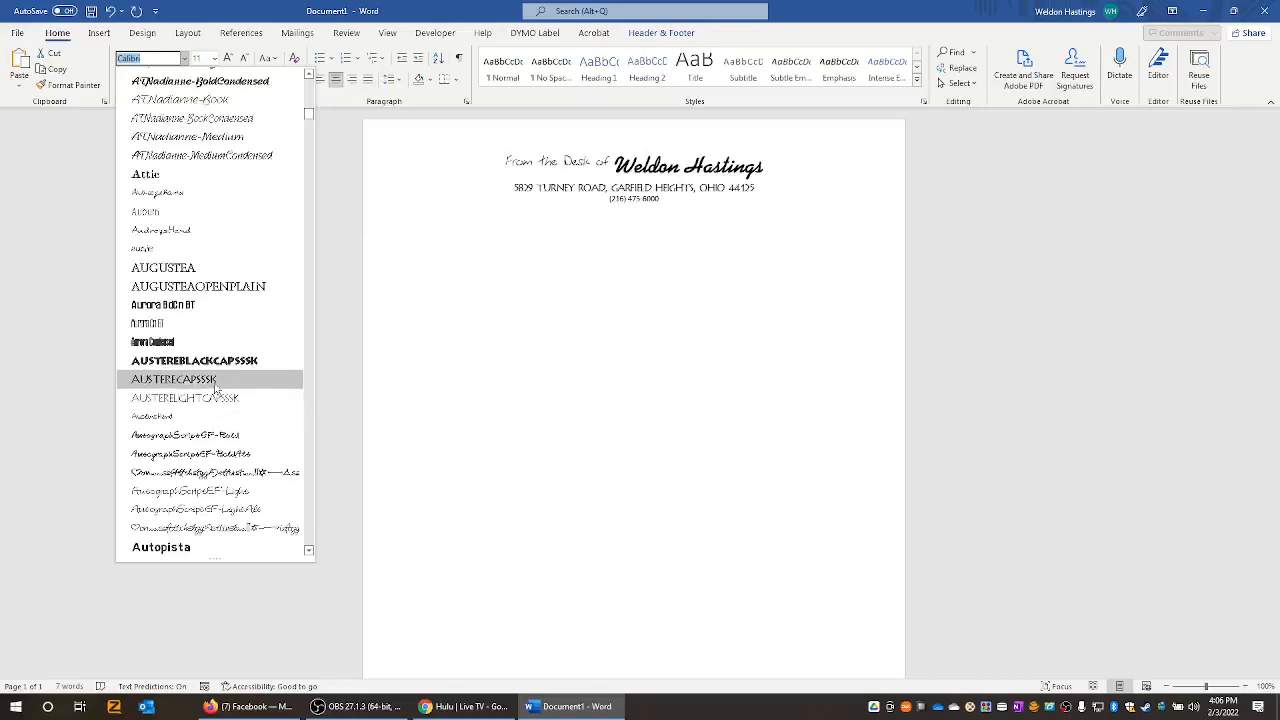
scroll(215, 388, "down", 4)
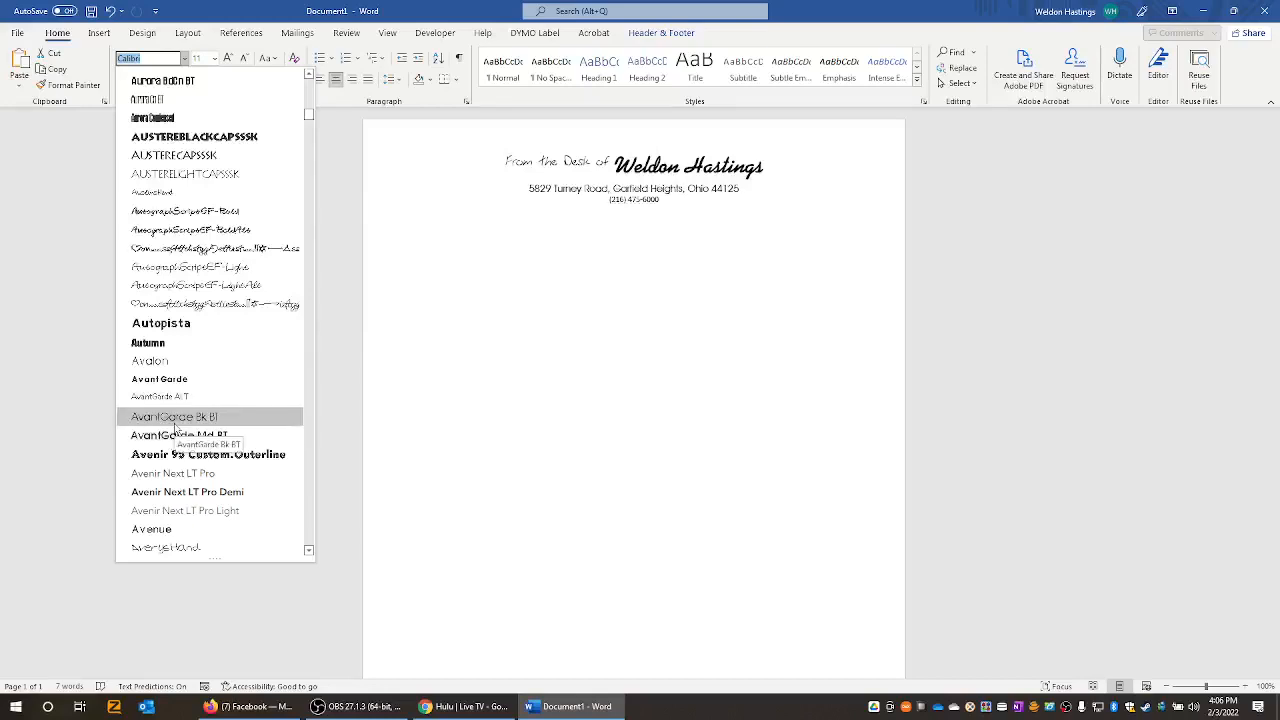
left_click(195, 521)
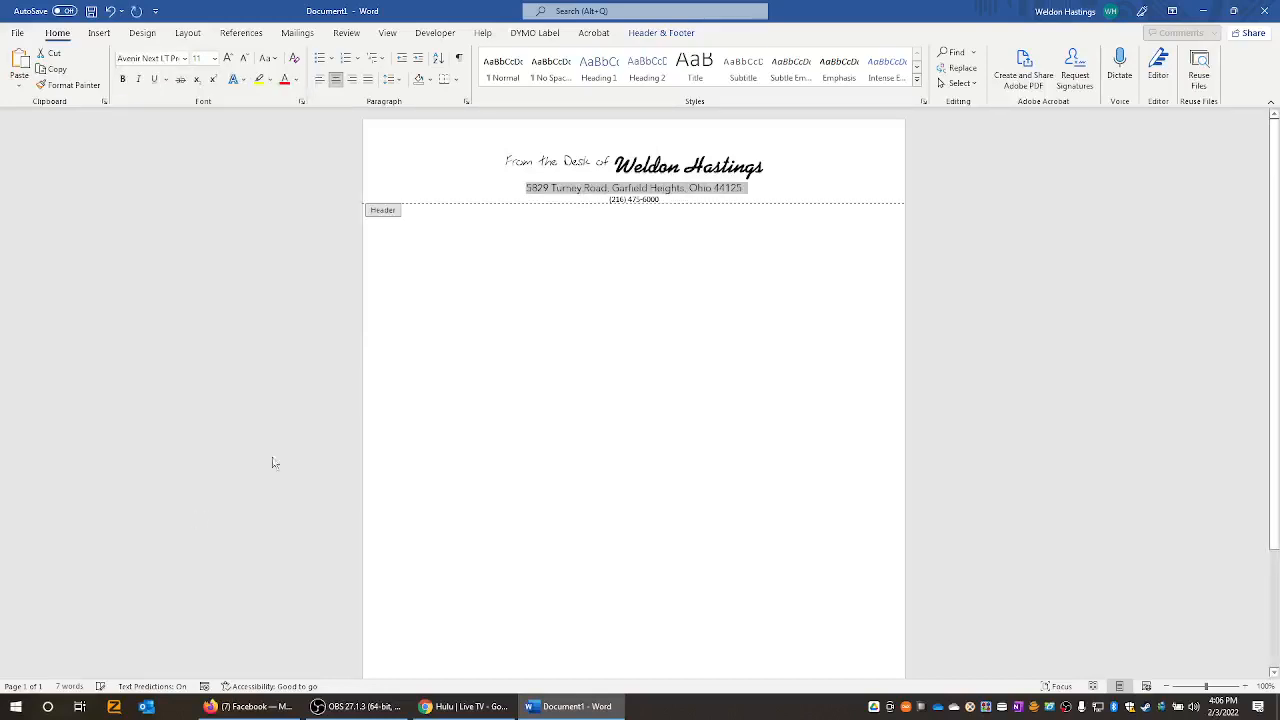
- Select the phone line and apply Avenir Next LT Pro Demi, searching fonts with 'Ave'
left_click(667, 199)
left_click_drag(667, 199, 607, 200)
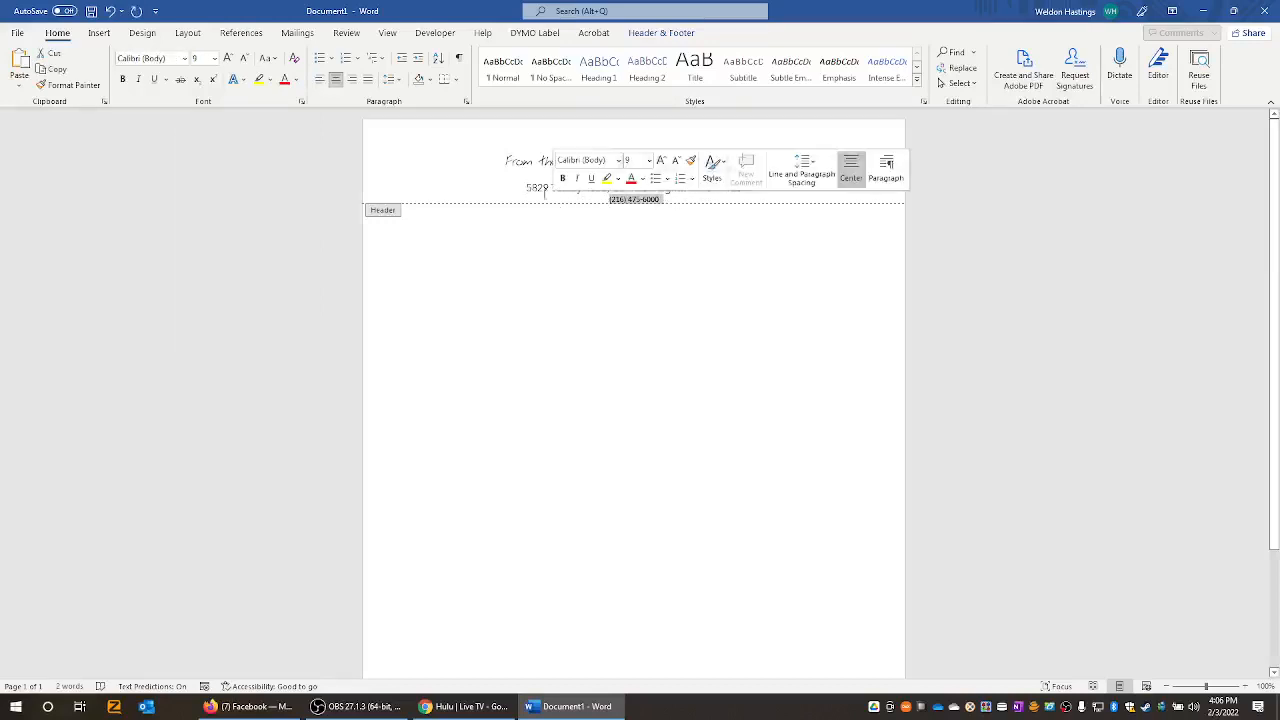
left_click(172, 59)
type("Avenir Next LT Pro")
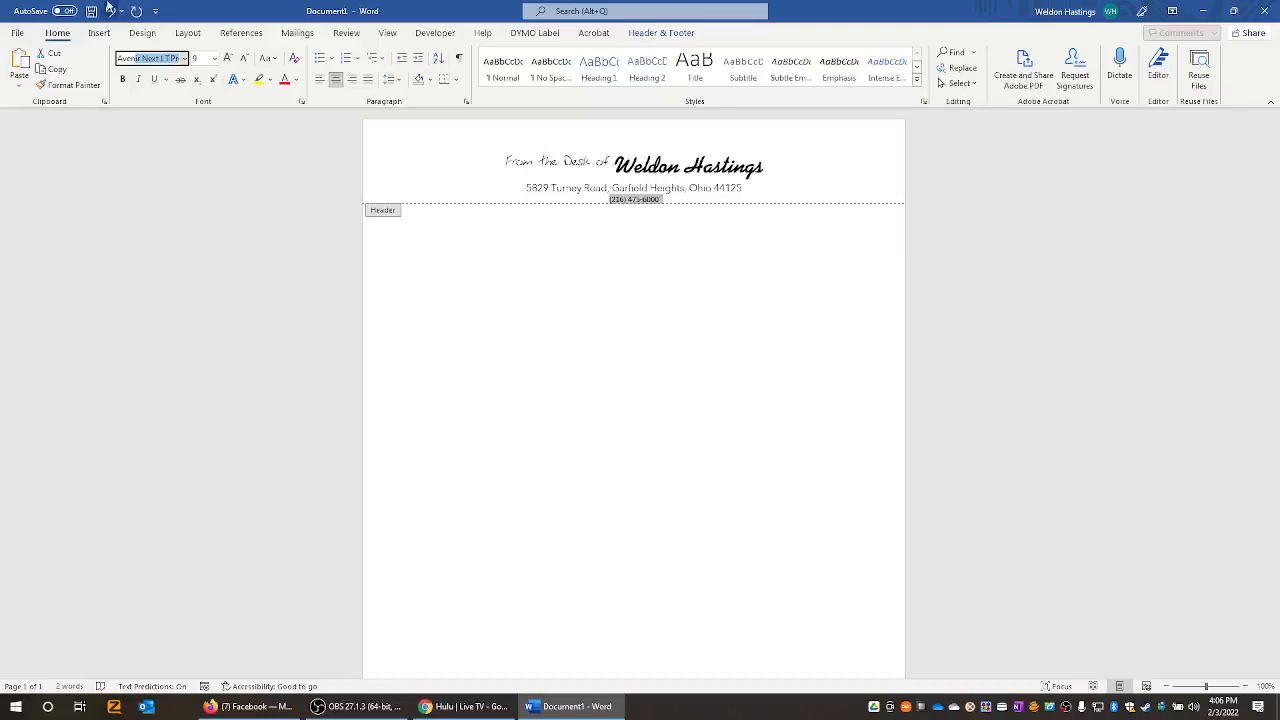
left_click(185, 59)
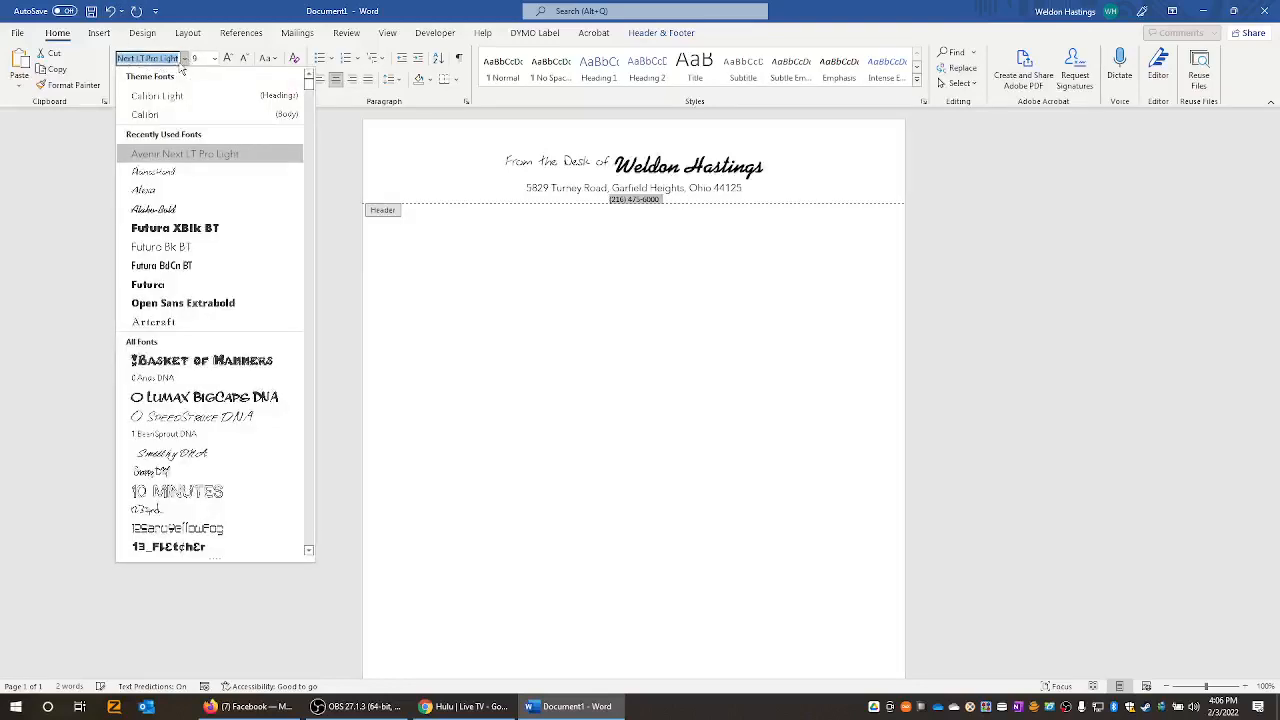
left_click_drag(309, 105, 309, 116)
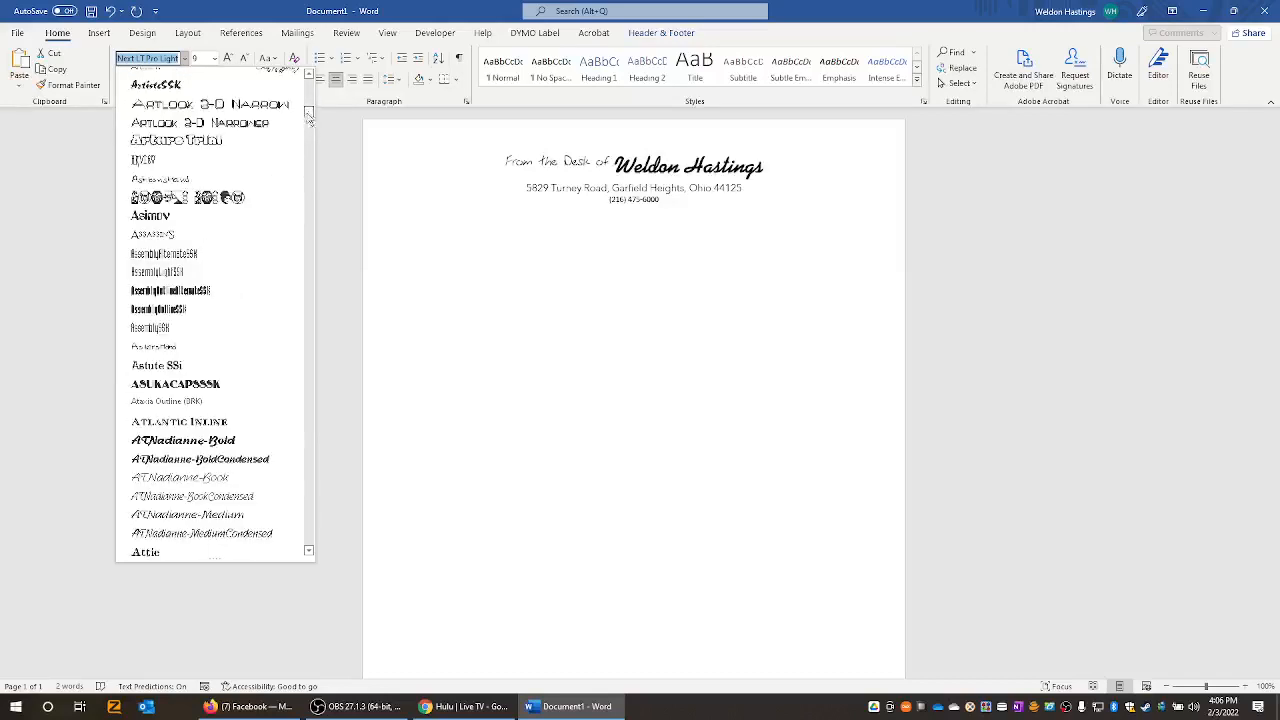
scroll(200, 251, "down", 5)
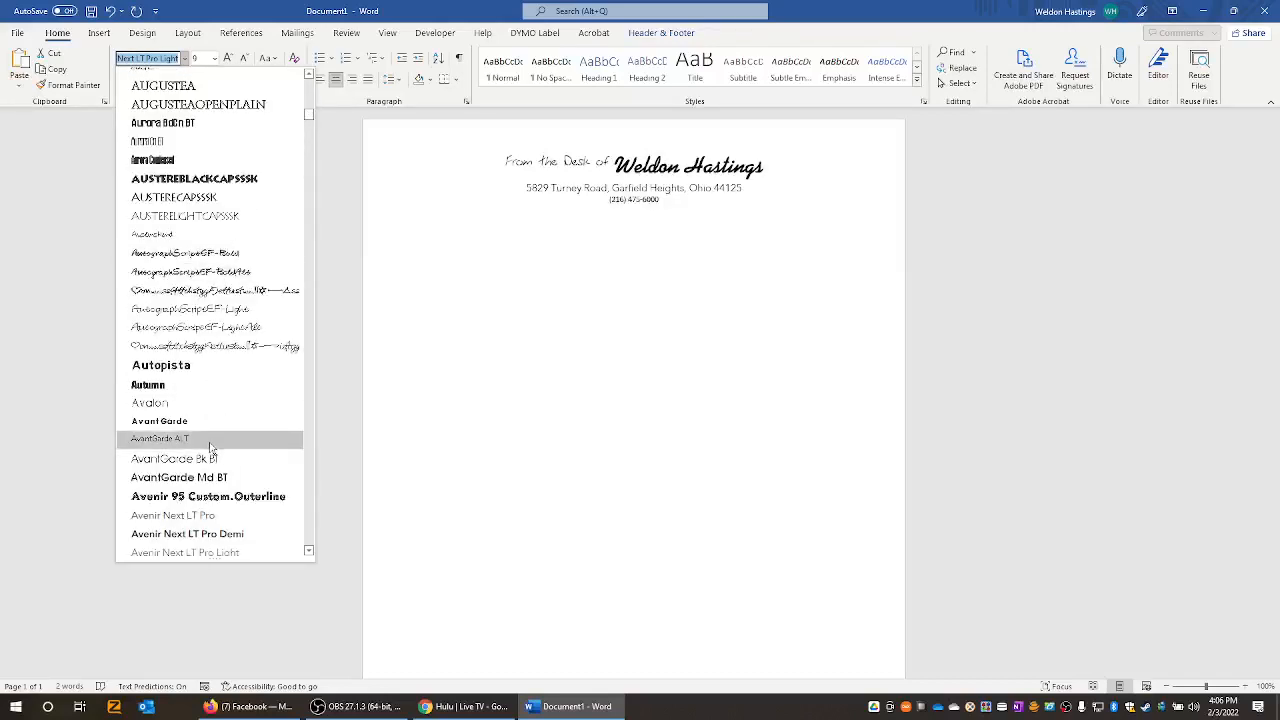
scroll(208, 440, "down", 3)
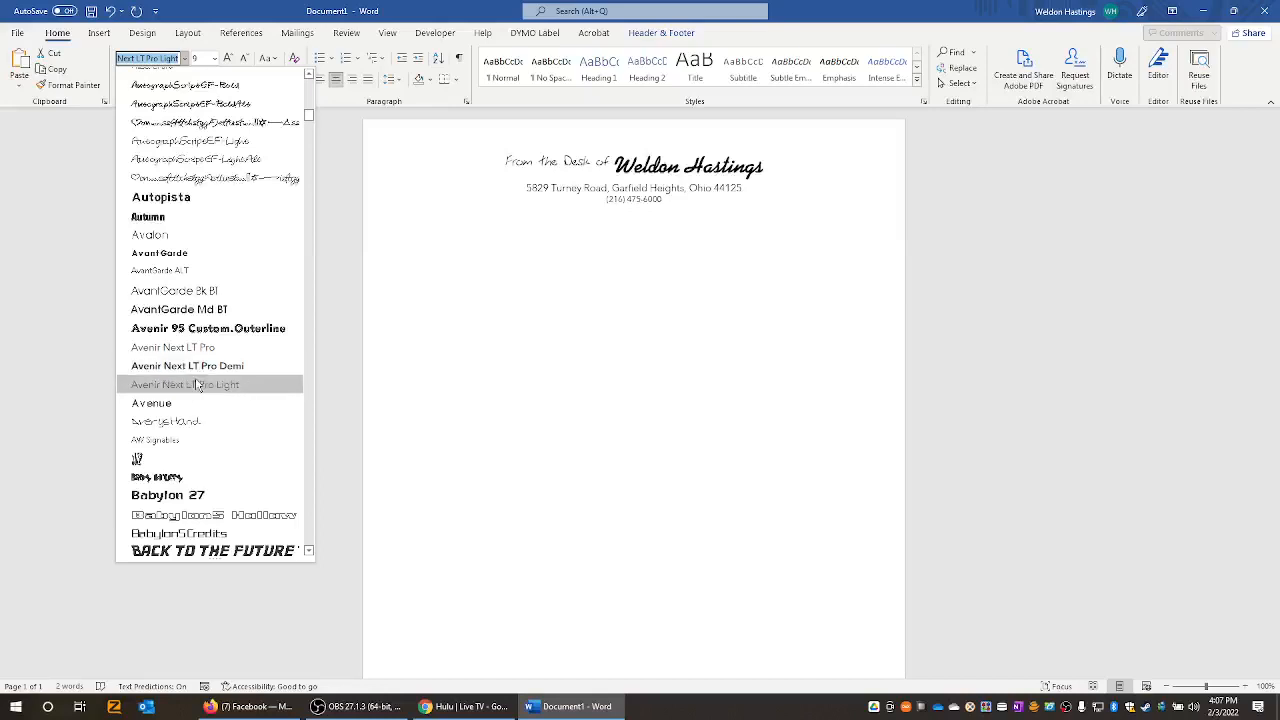
left_click(200, 366)
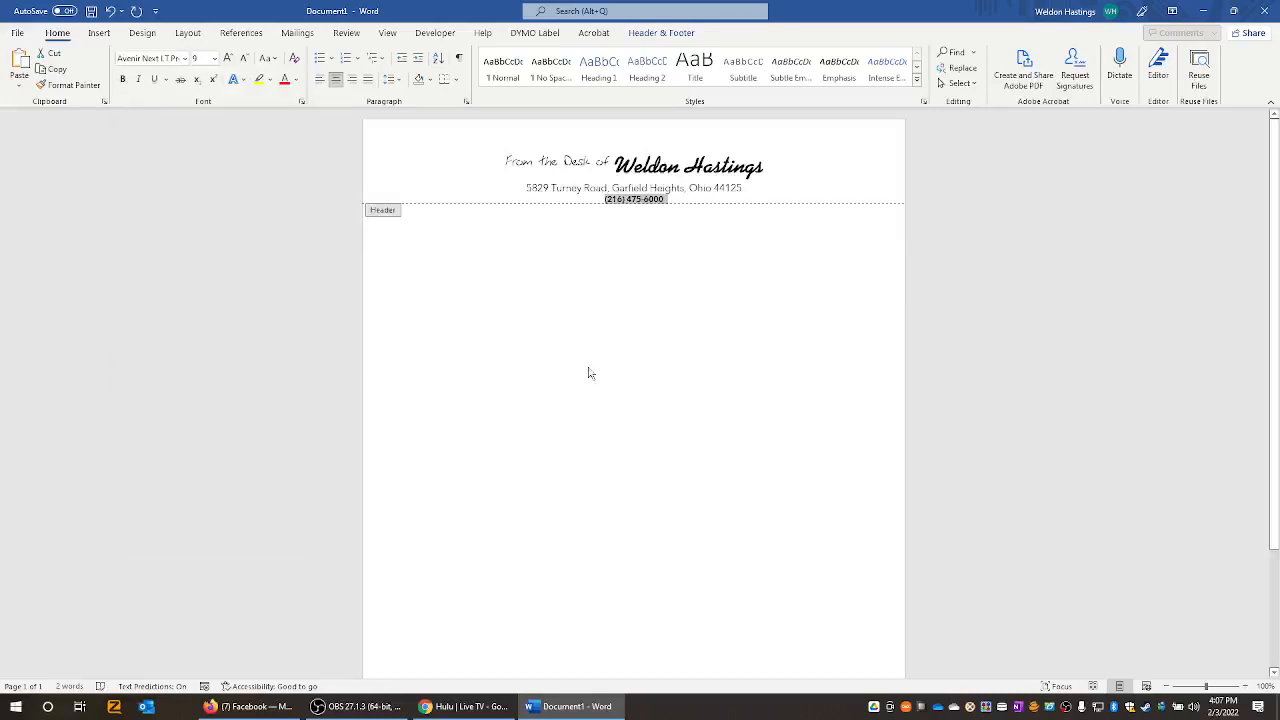
- Add a full-width border line below the phone number by AutoFormatting '---' in the header
double_click(1014, 387)
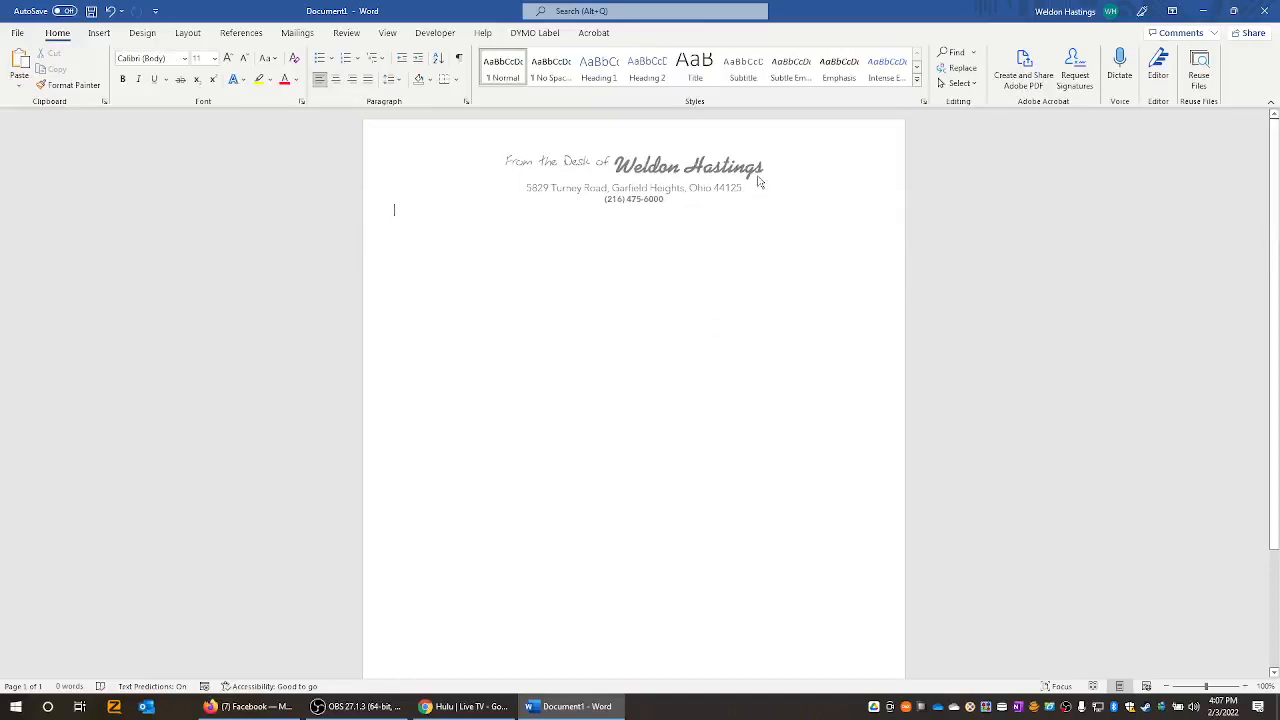
double_click(791, 178)
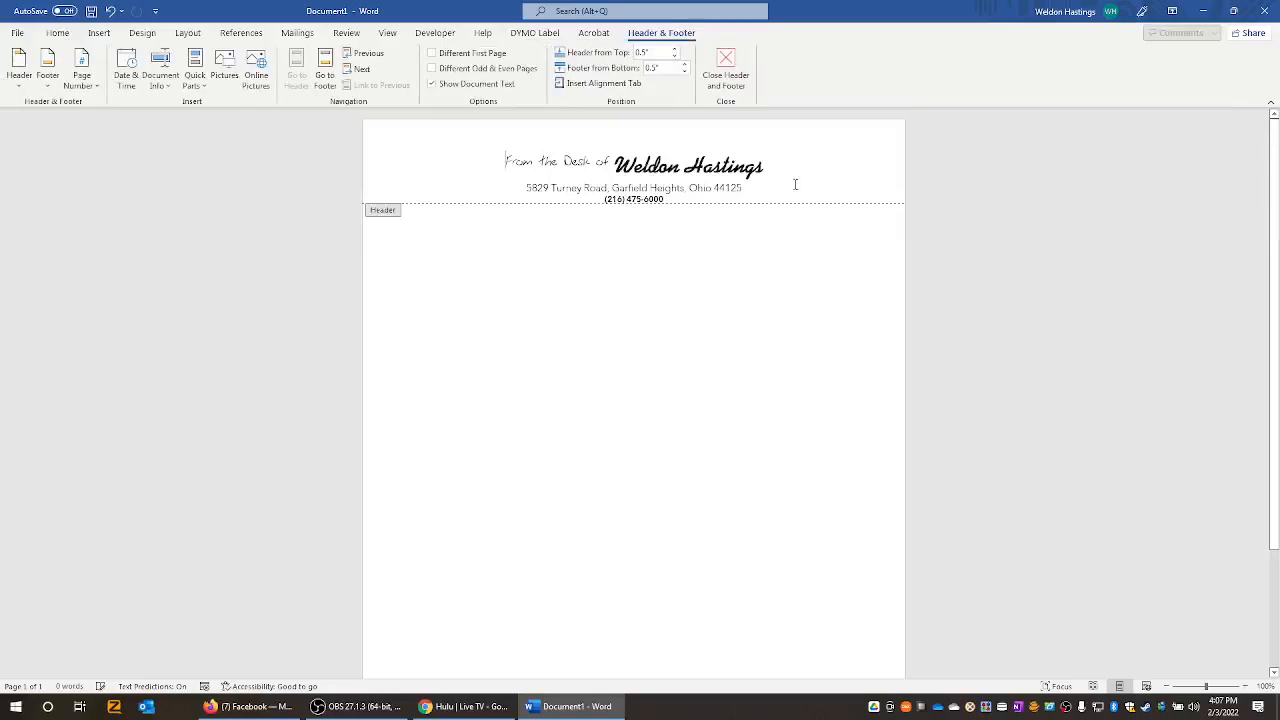
double_click(755, 425)
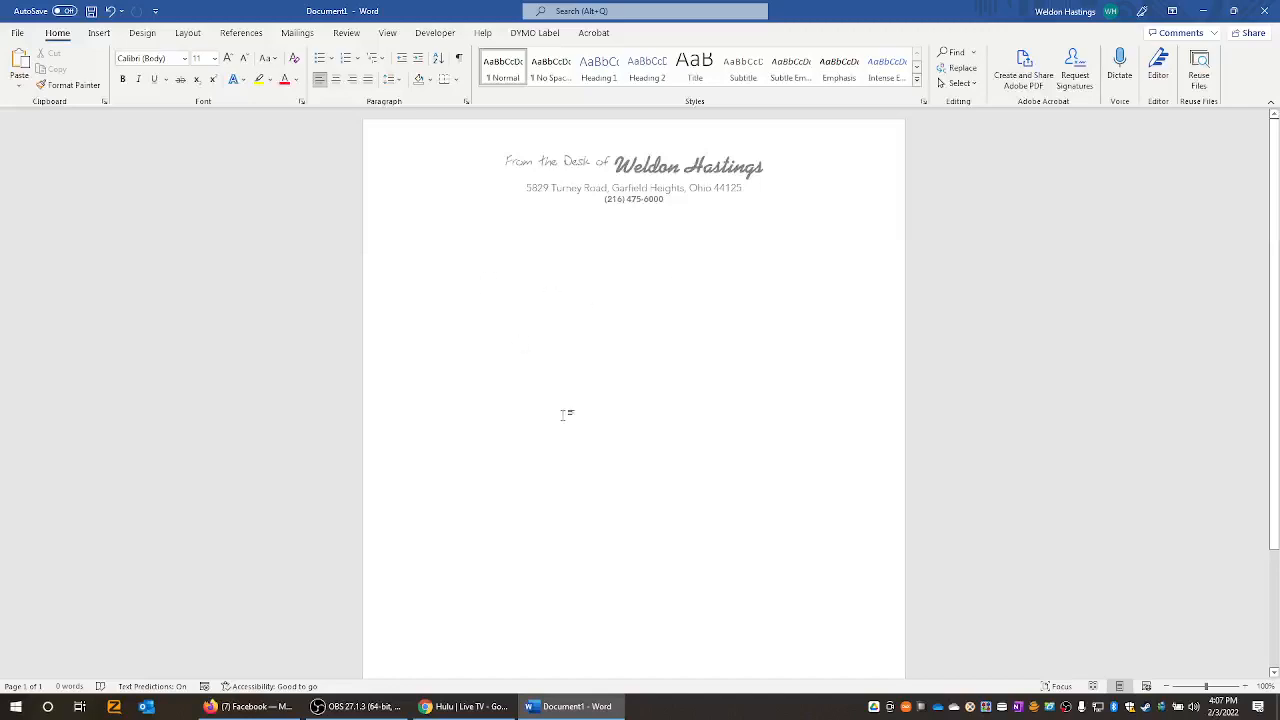
double_click(734, 200)
left_click(733, 200)
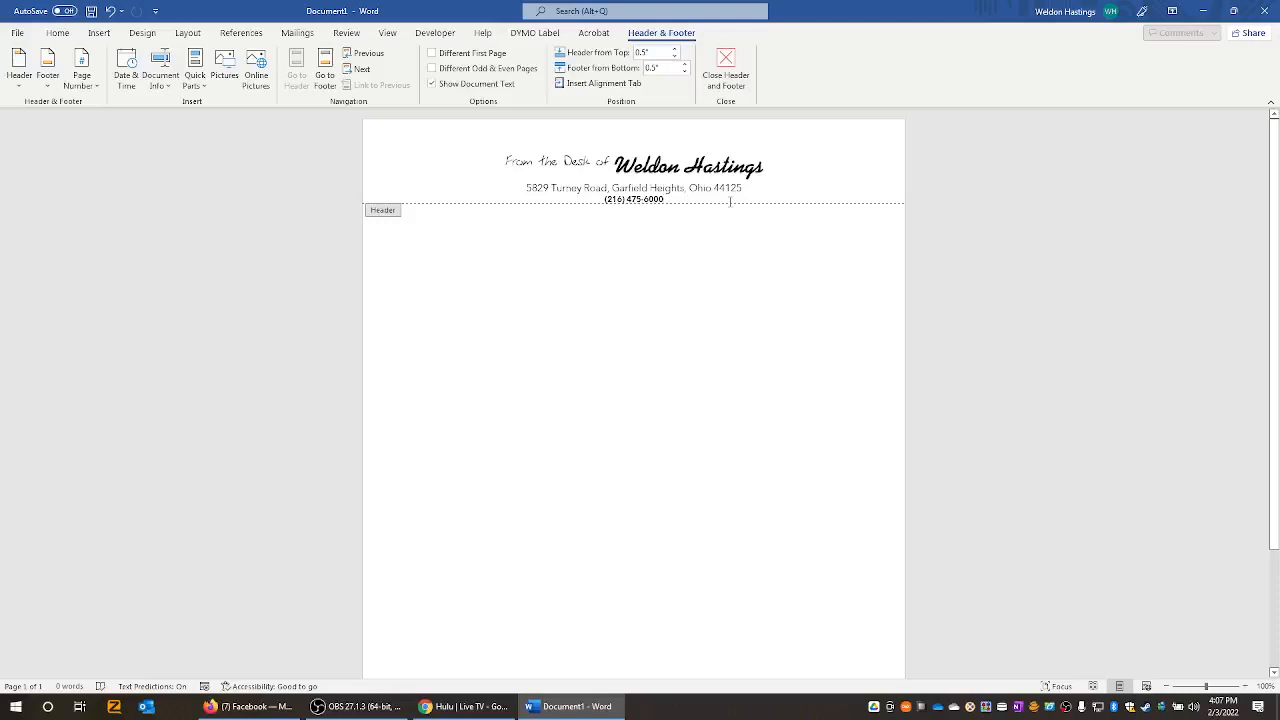
type("---")
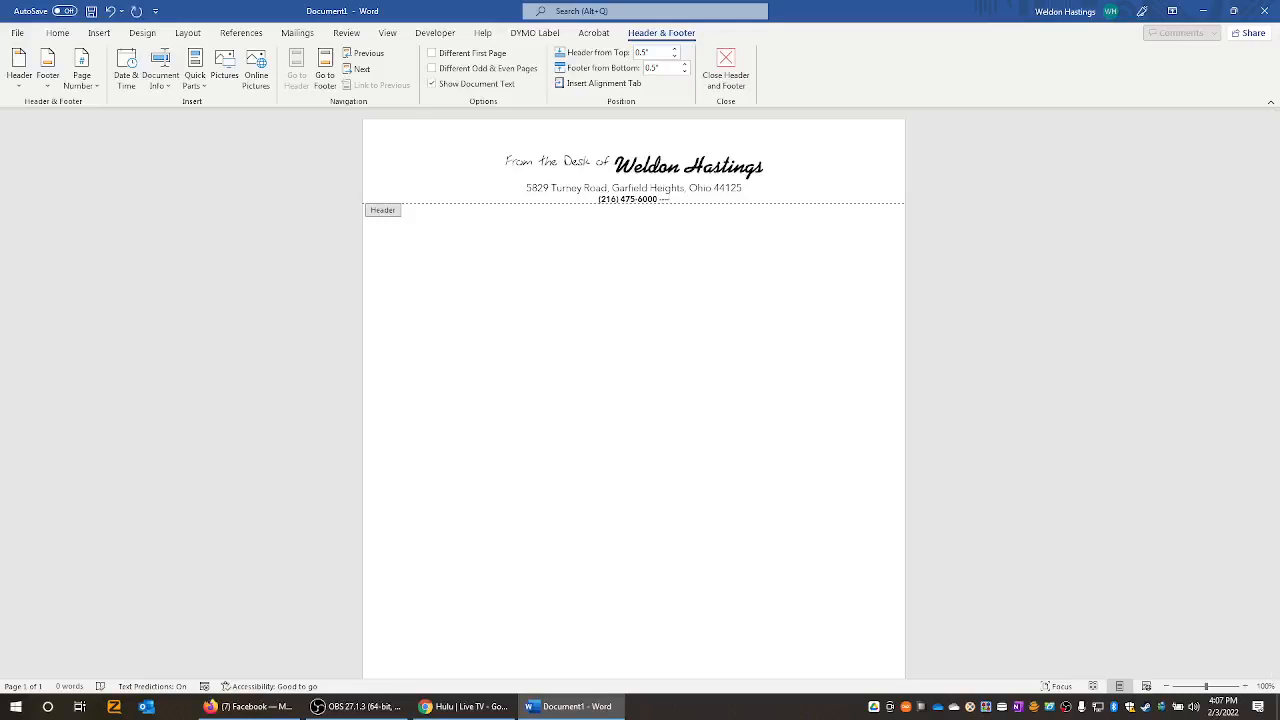
key("Return")
key("BackSpace")
key("BackSpace")
key("BackSpace")
key("BackSpace")
key("BackSpace")
key("Return")
type("---")
key("Return")
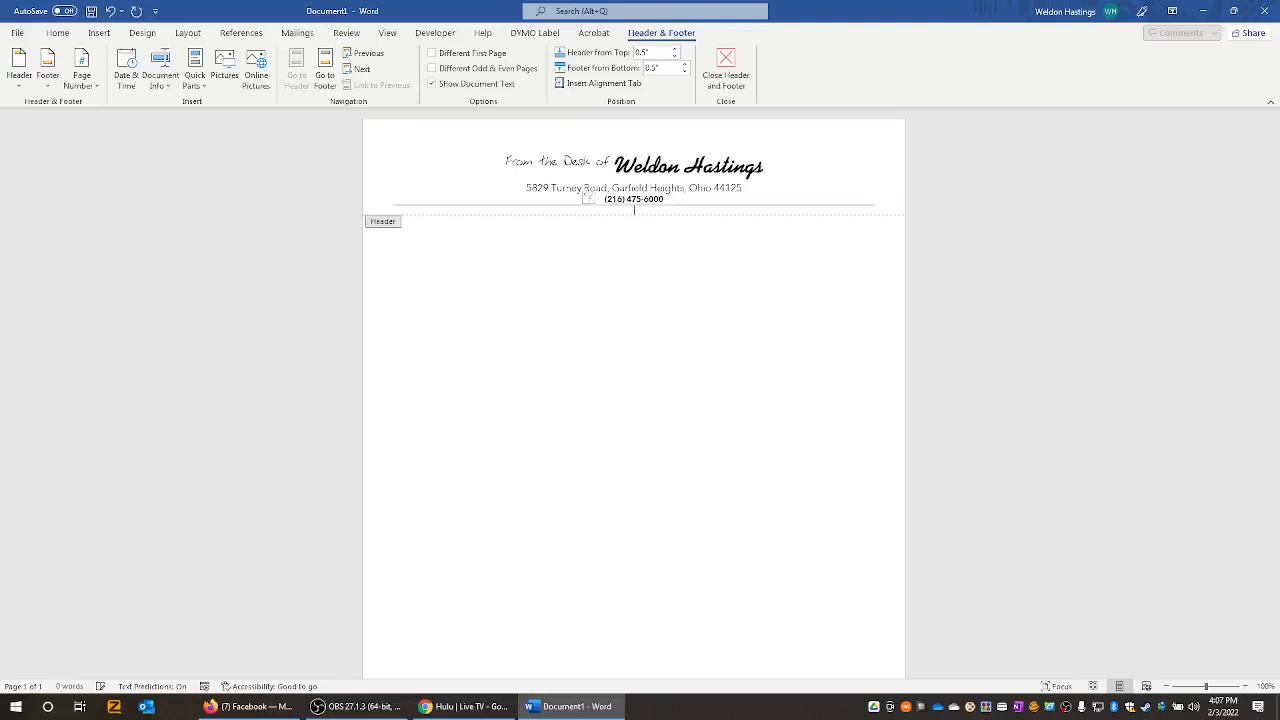
double_click(657, 340)
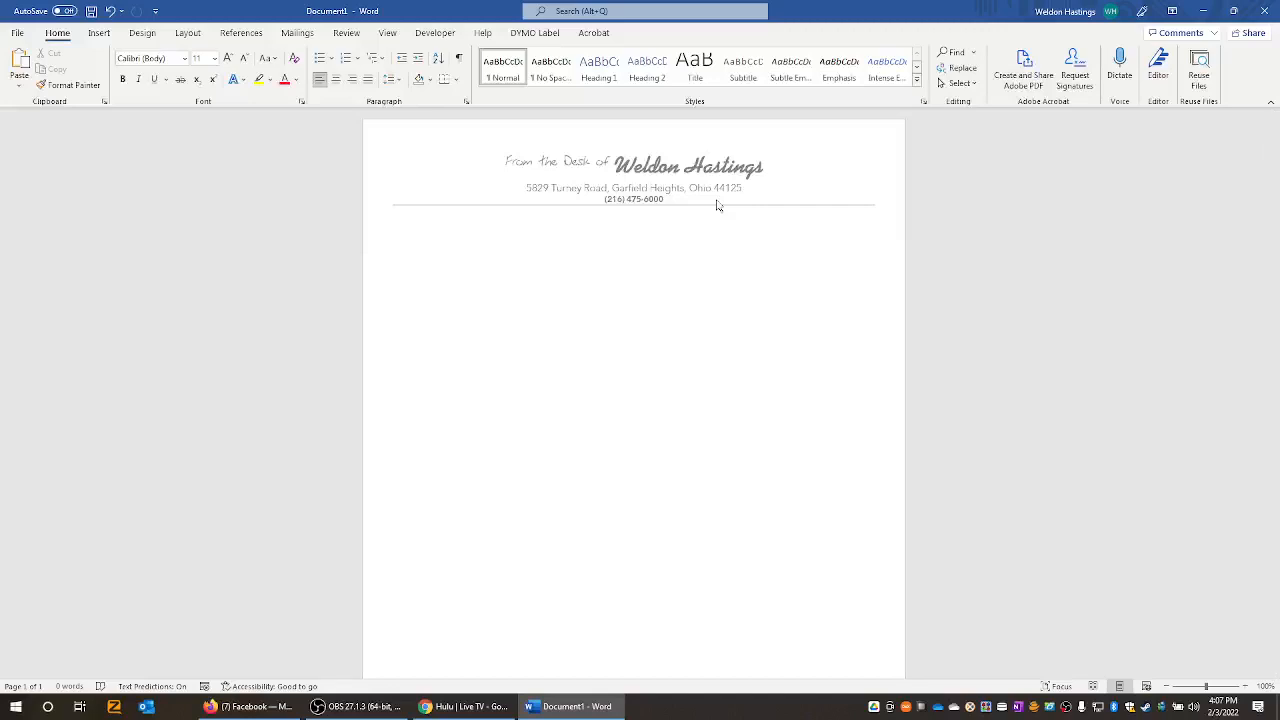
- Show the letterhead in File > Print preview and zoom in slightly
key("ctrl+p")
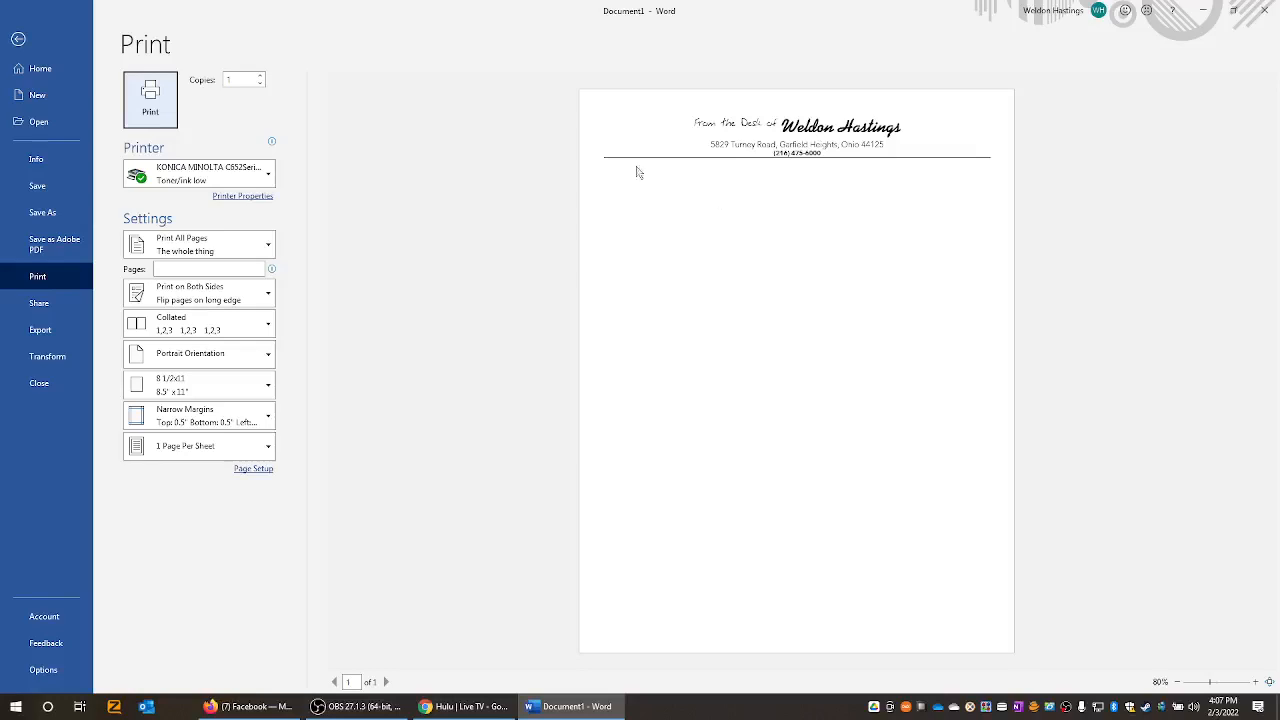
left_click(18, 38)
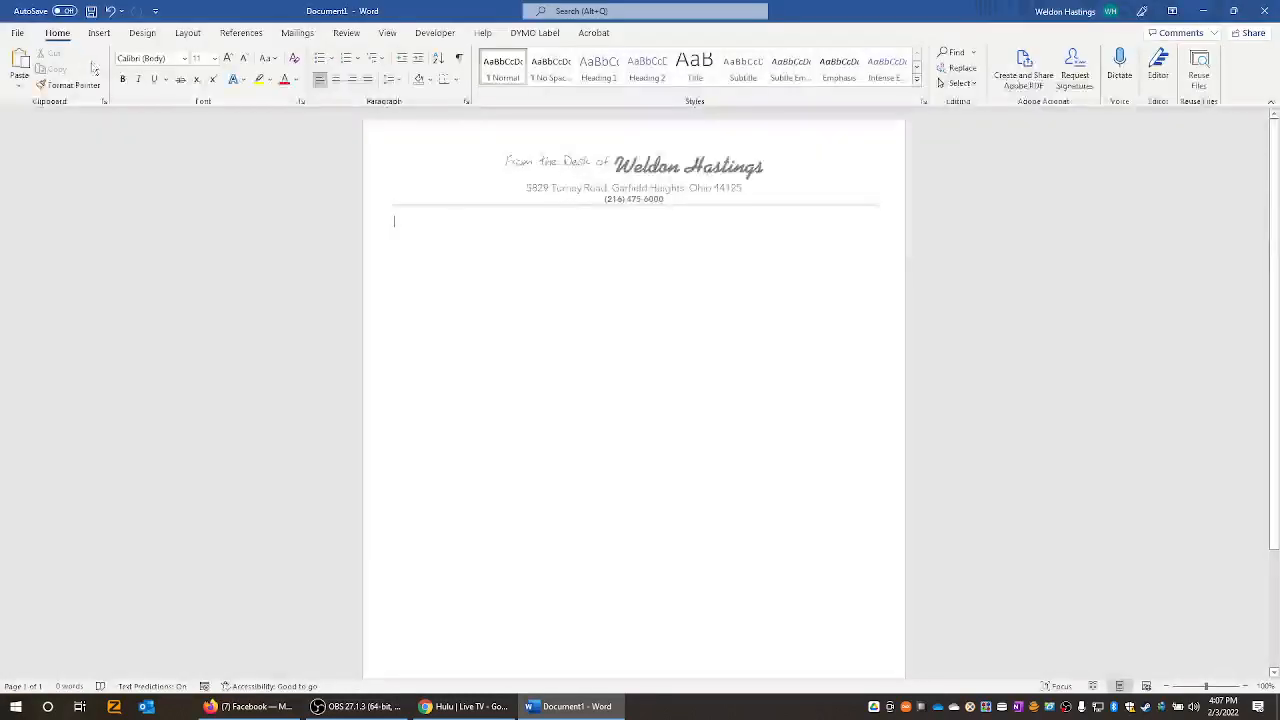
left_click(17, 32)
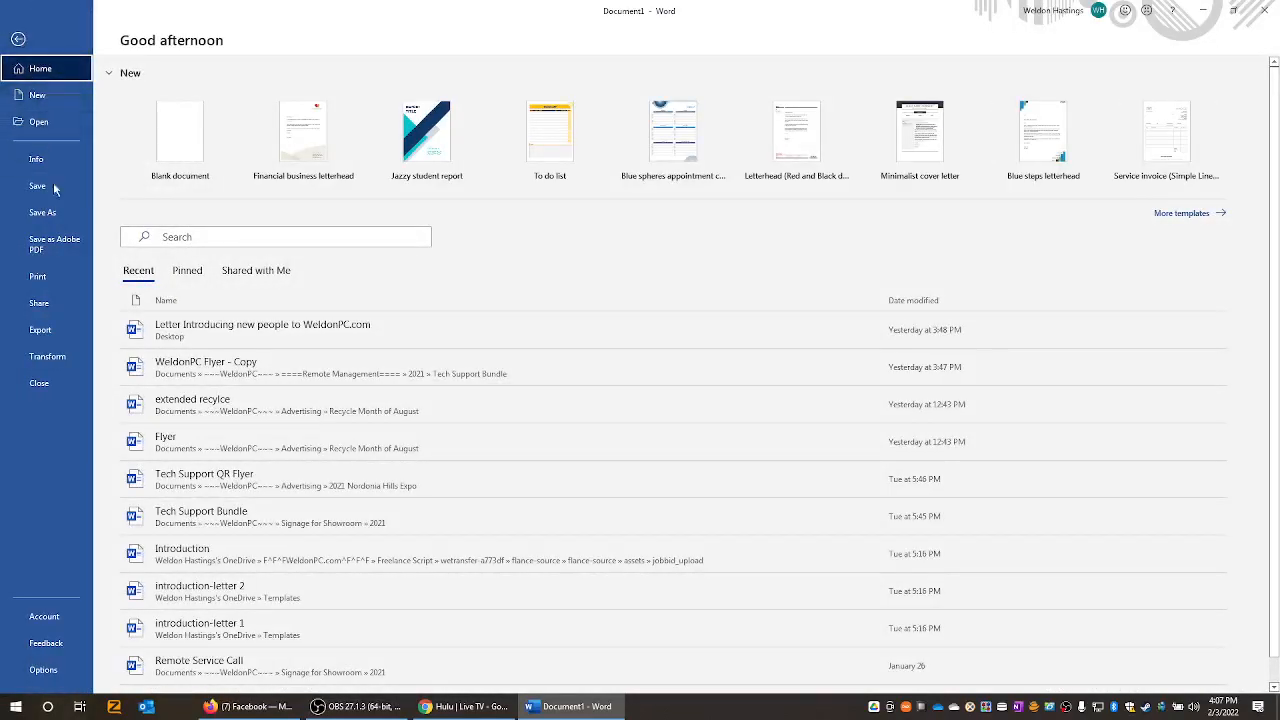
left_click(45, 277)
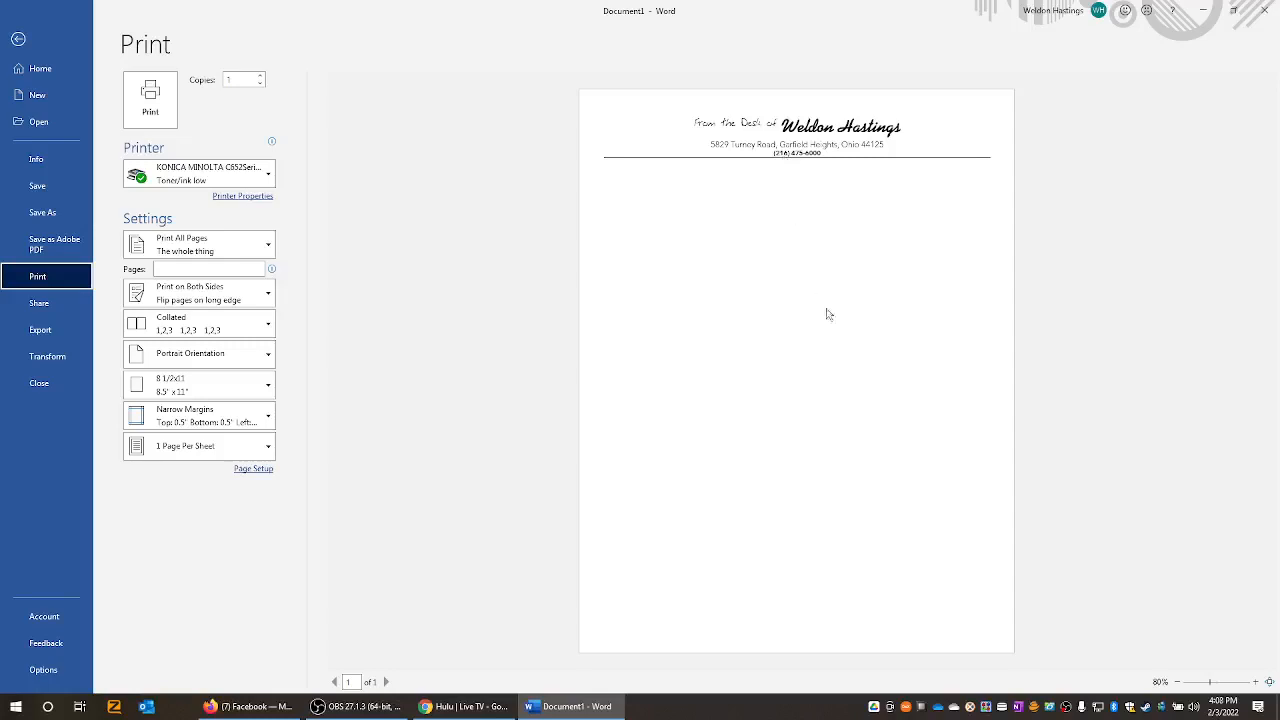
left_click(1269, 682)
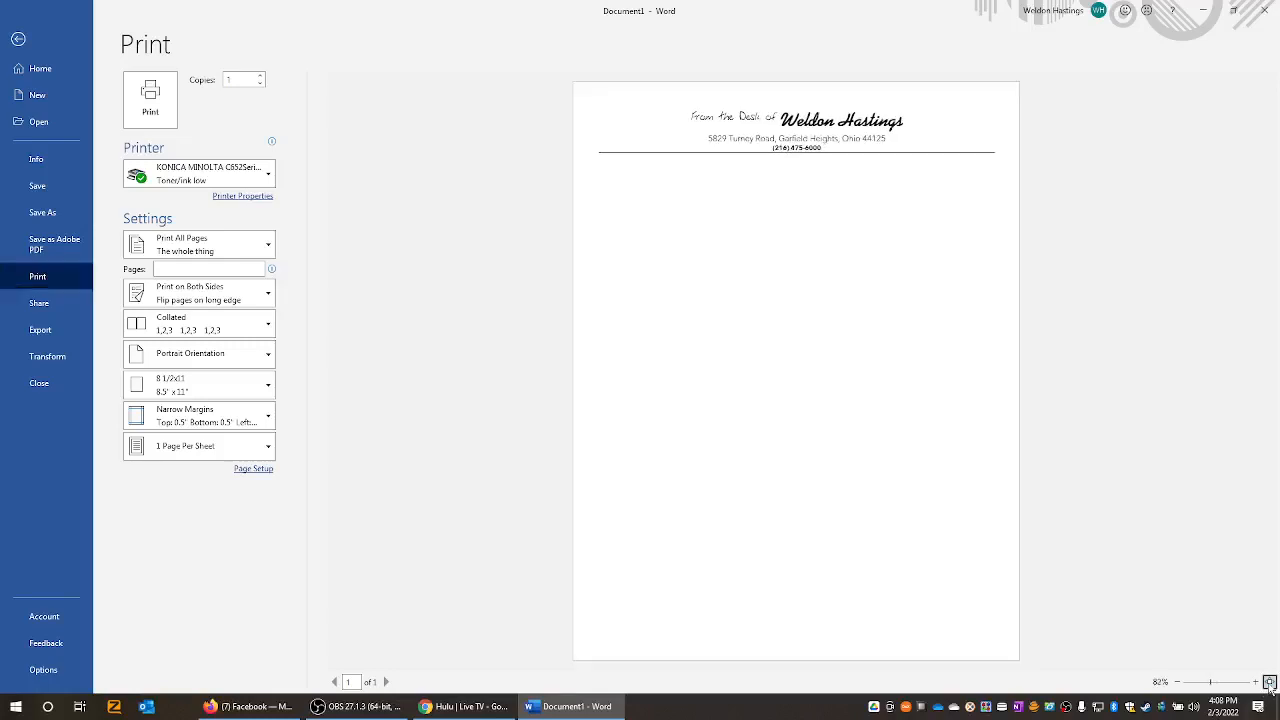
left_click(1269, 682)
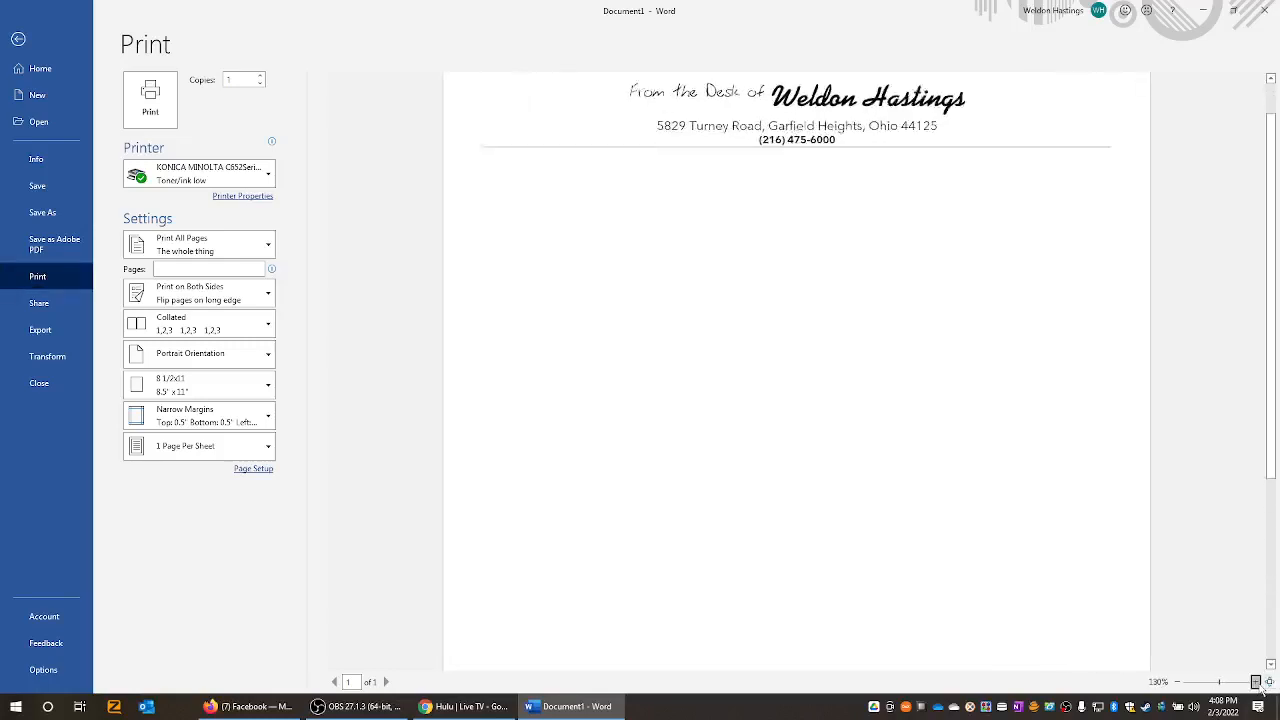
left_click(841, 370)
scroll(834, 414, "up", 1)
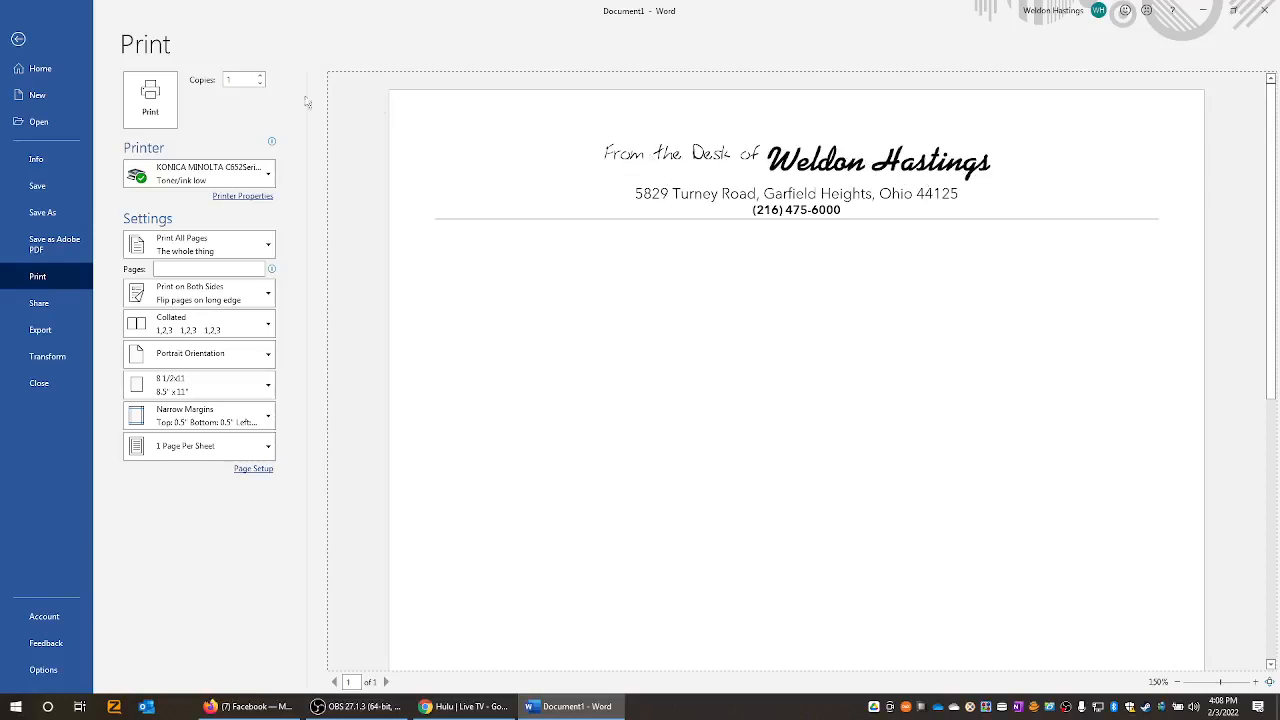
- Return to the document, reopen the header, select 'From the Desk of' and show the font list
left_click(18, 39)
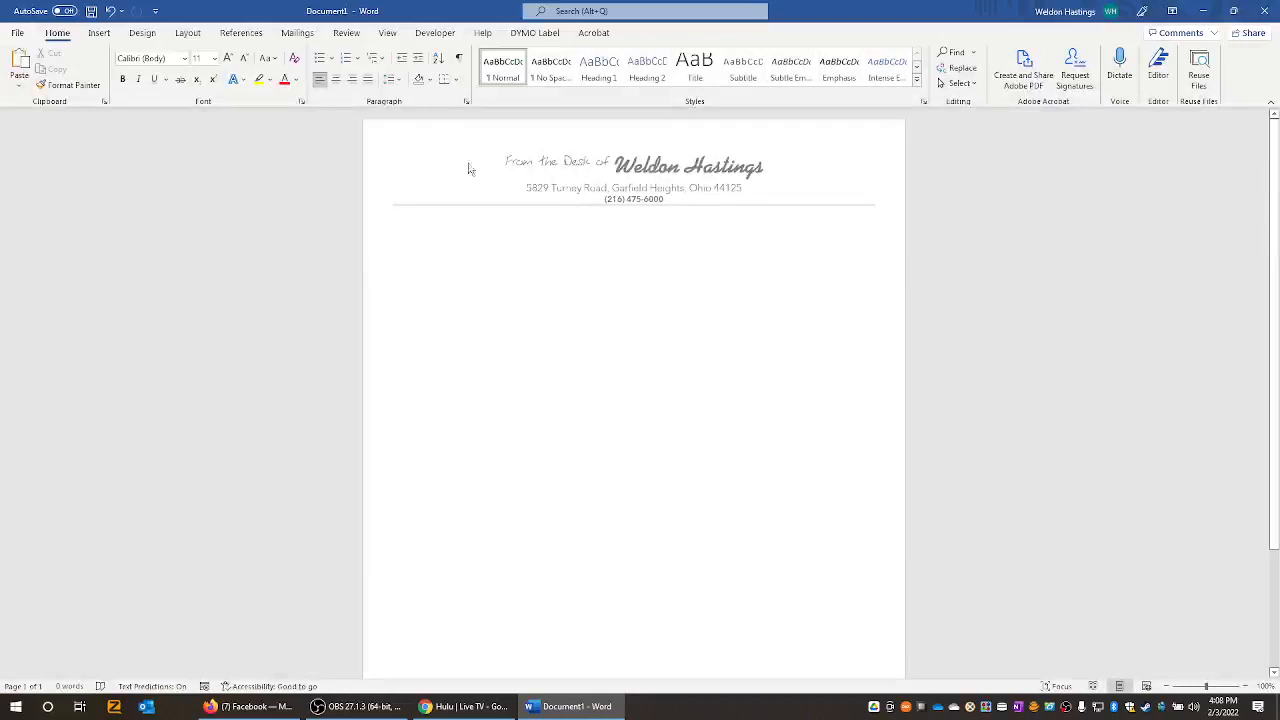
double_click(569, 167)
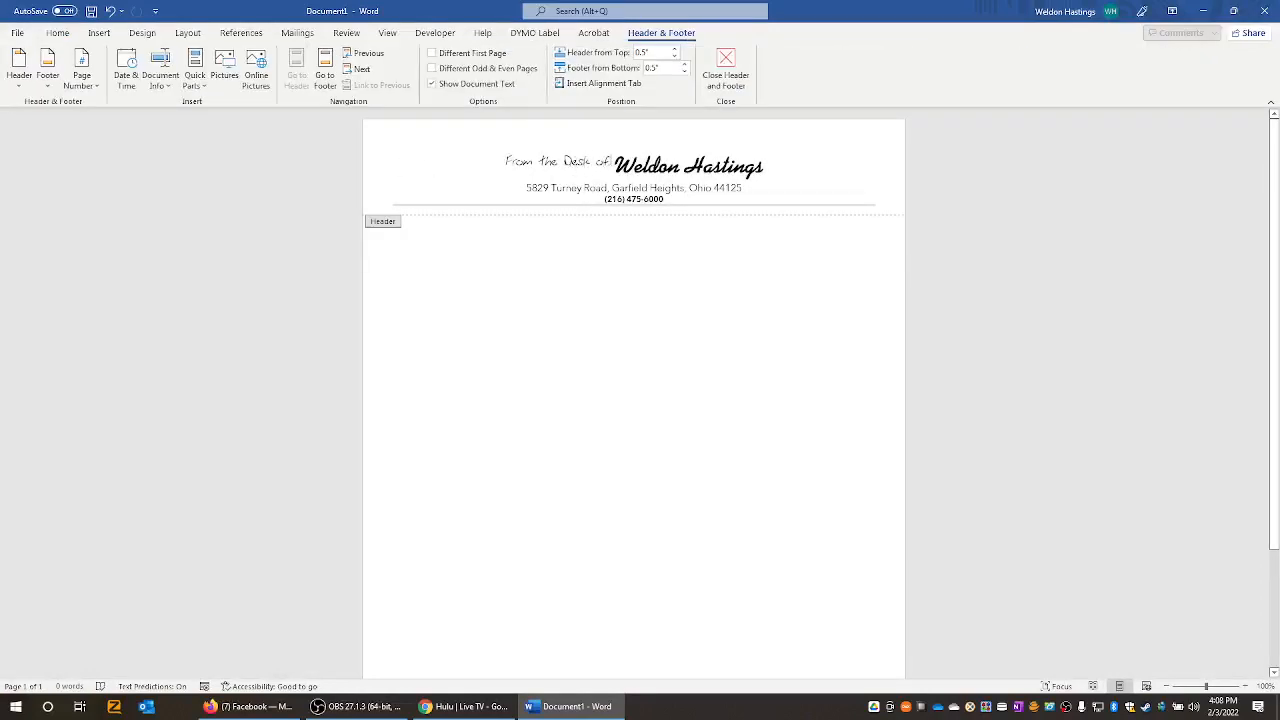
left_click_drag(614, 163, 505, 165)
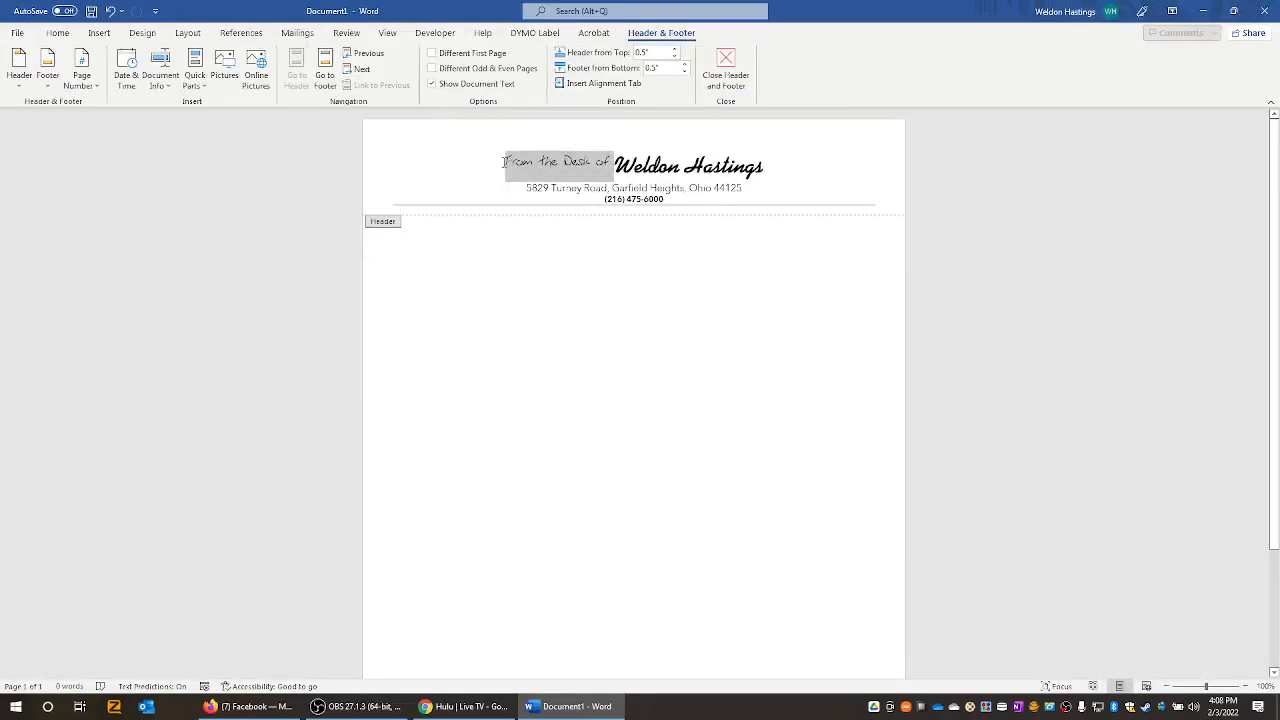
left_click(47, 34)
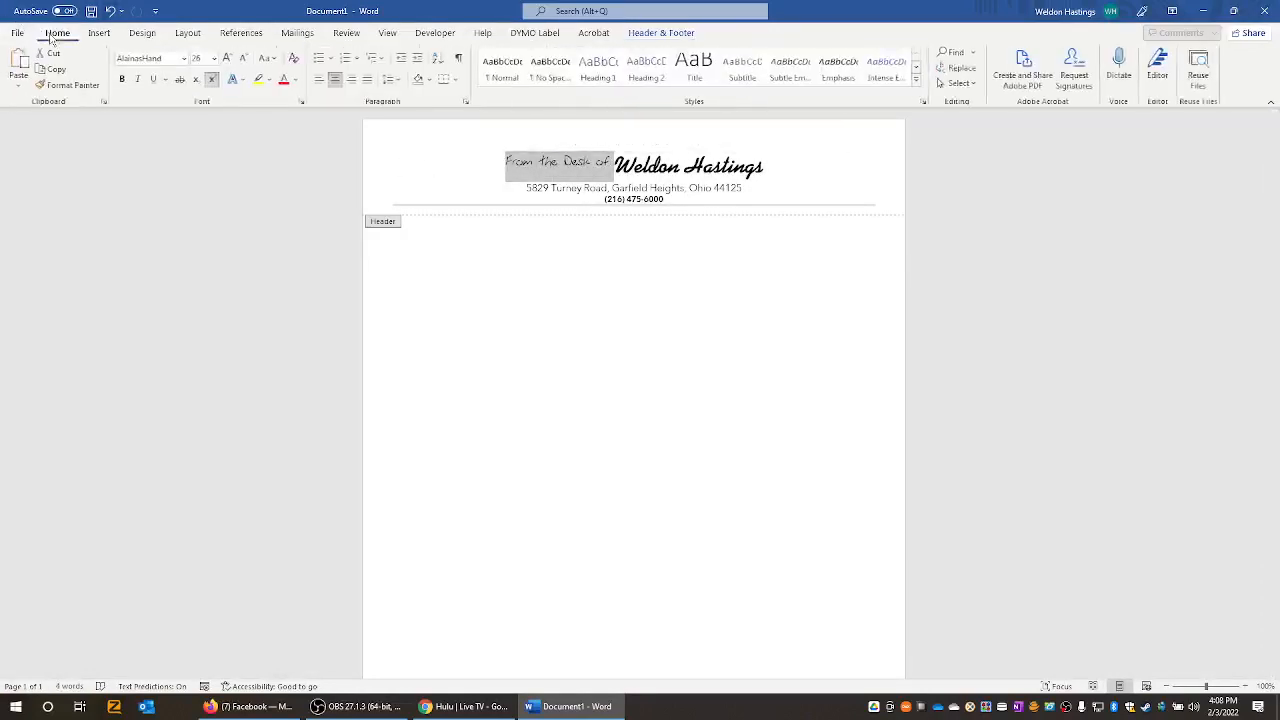
left_click(185, 61)
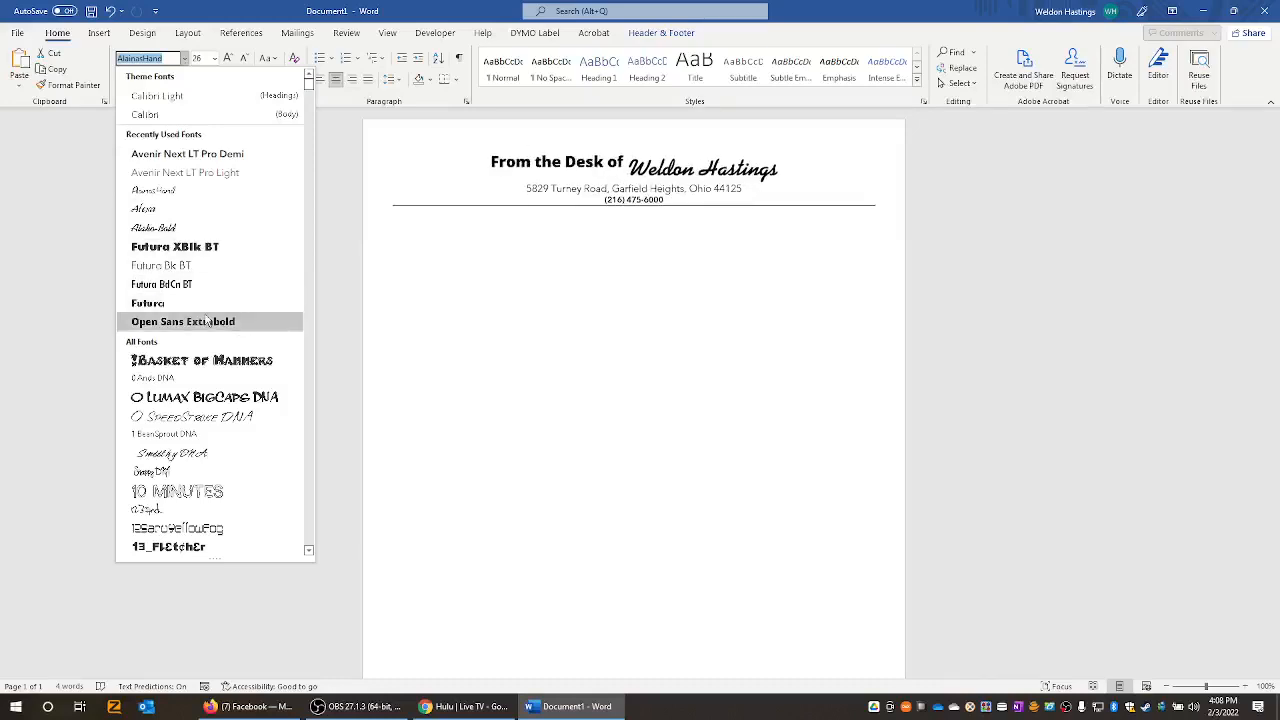
scroll(207, 321, "down", 10)
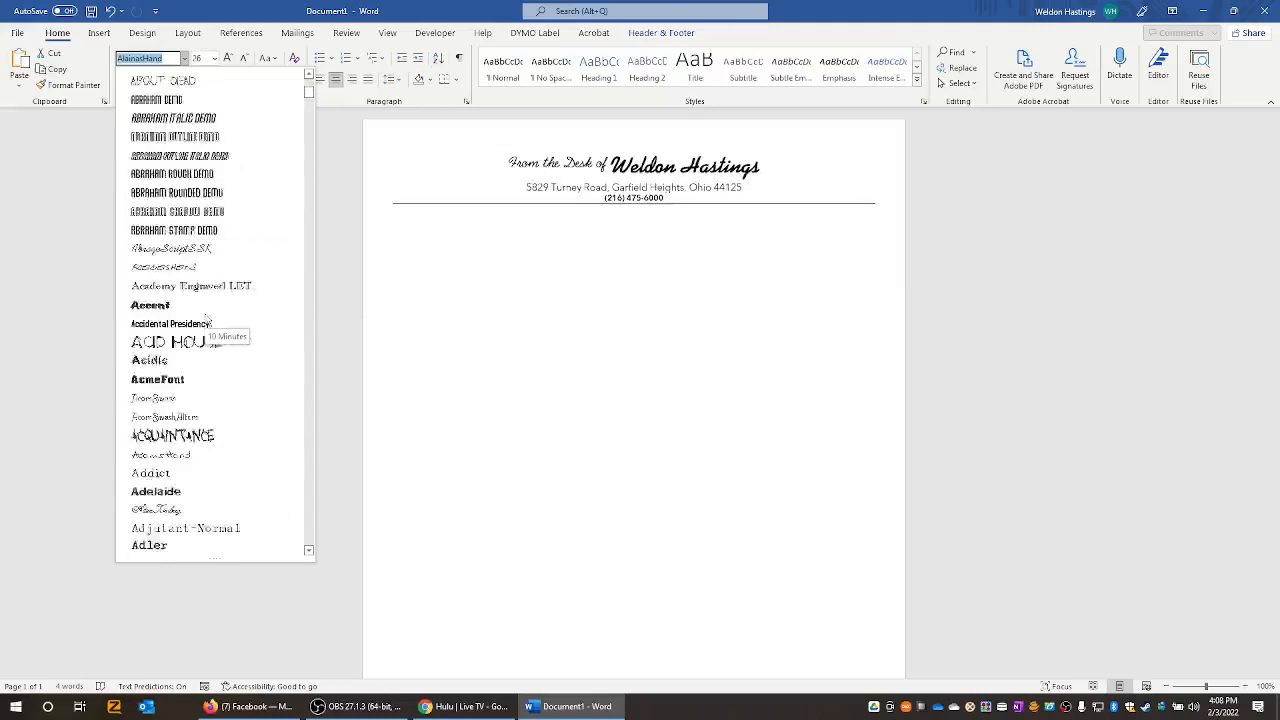
scroll(207, 318, "down", 7)
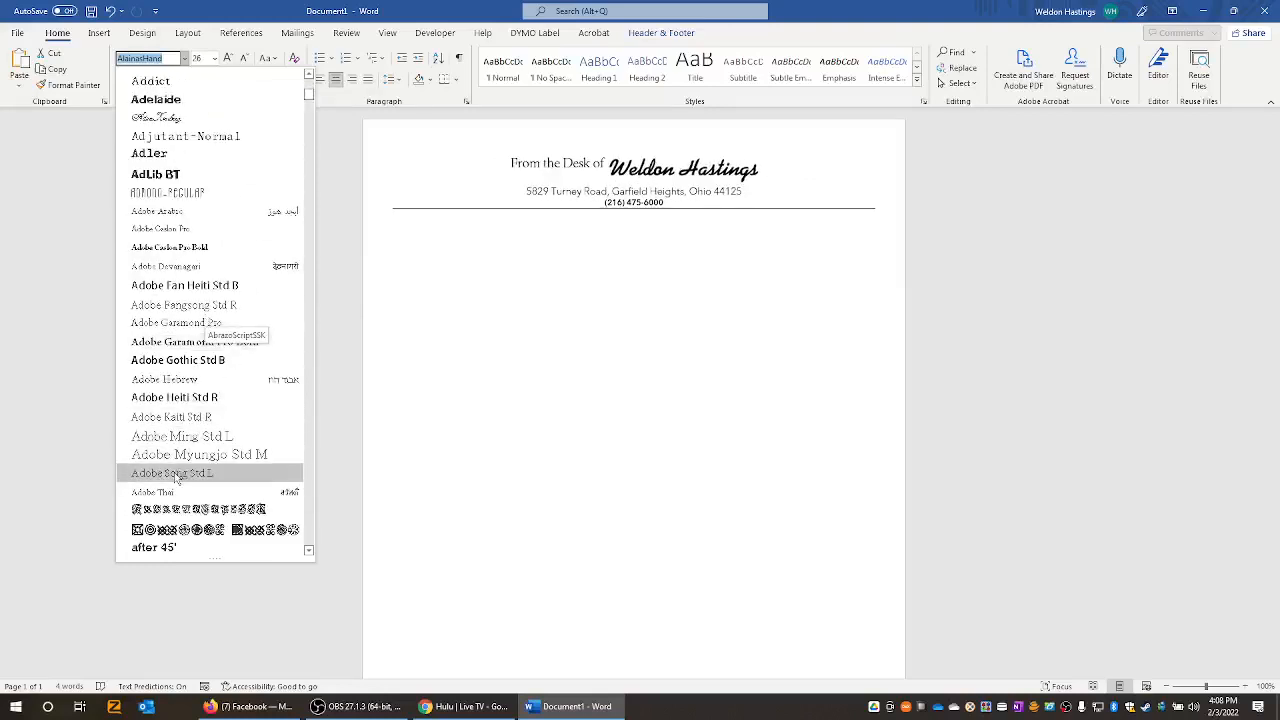
scroll(176, 478, "down", 5)
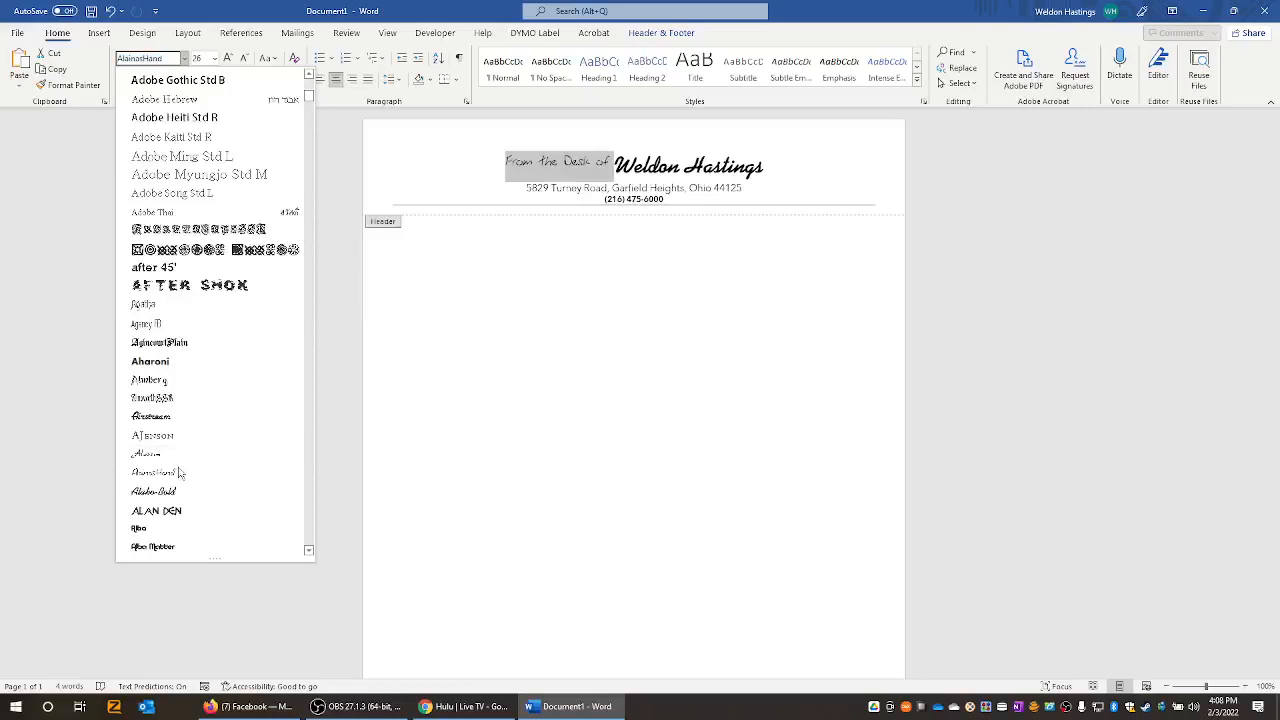
key("Down")
key("Down")
key("Down")
key("Down")
key("Down")
key("Down")
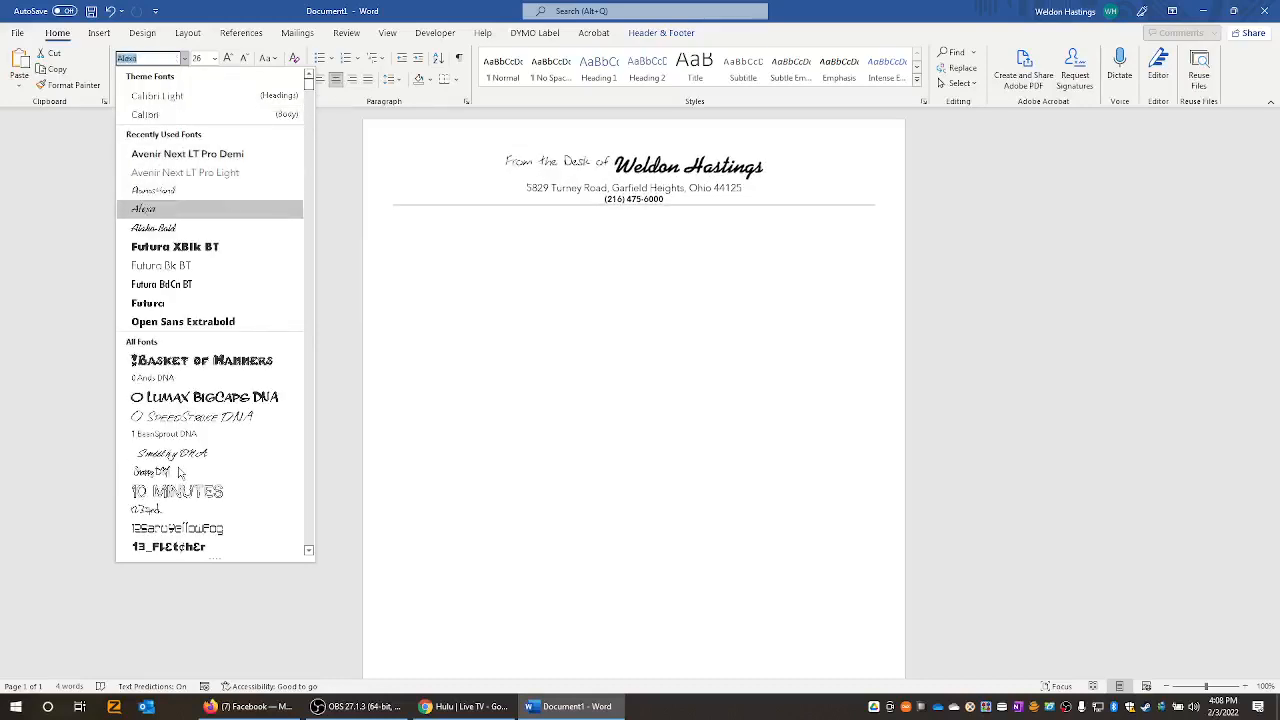
key("Down")
key("Down")
key("Down")
key("Down")
key("Down")
key("Down")
key("Down")
key("Down")
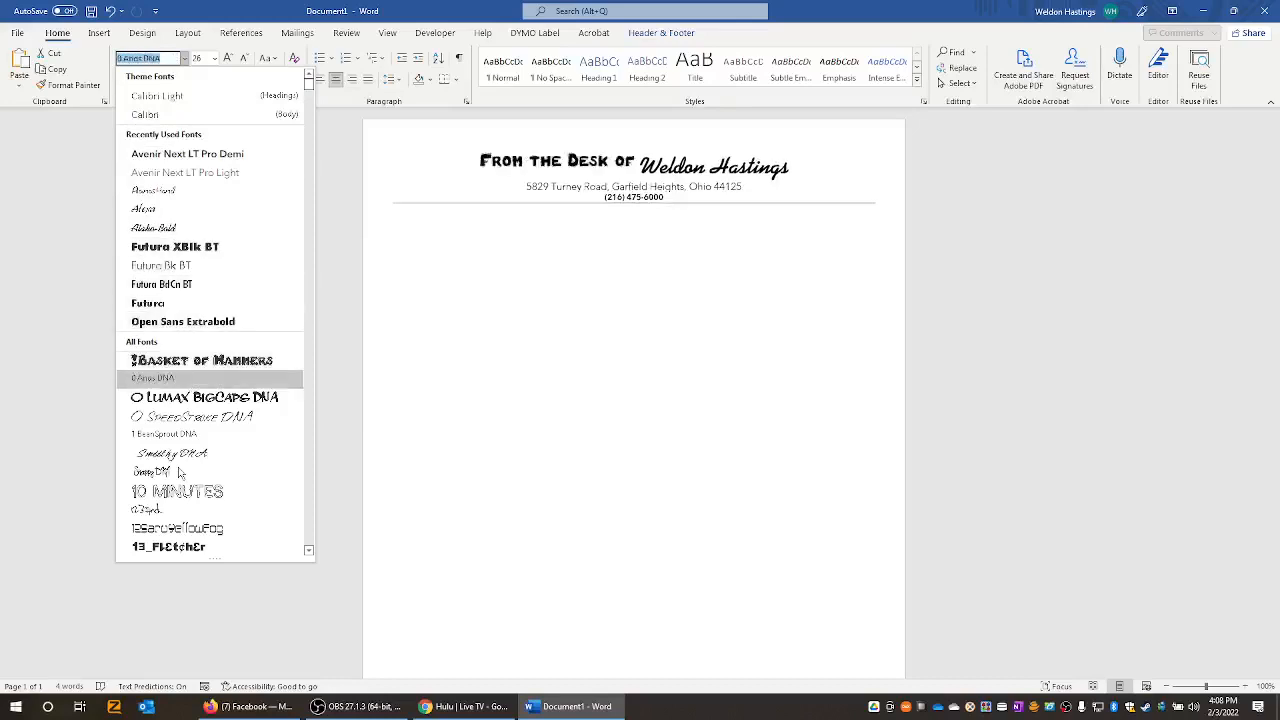
key("Down")
key("Up")
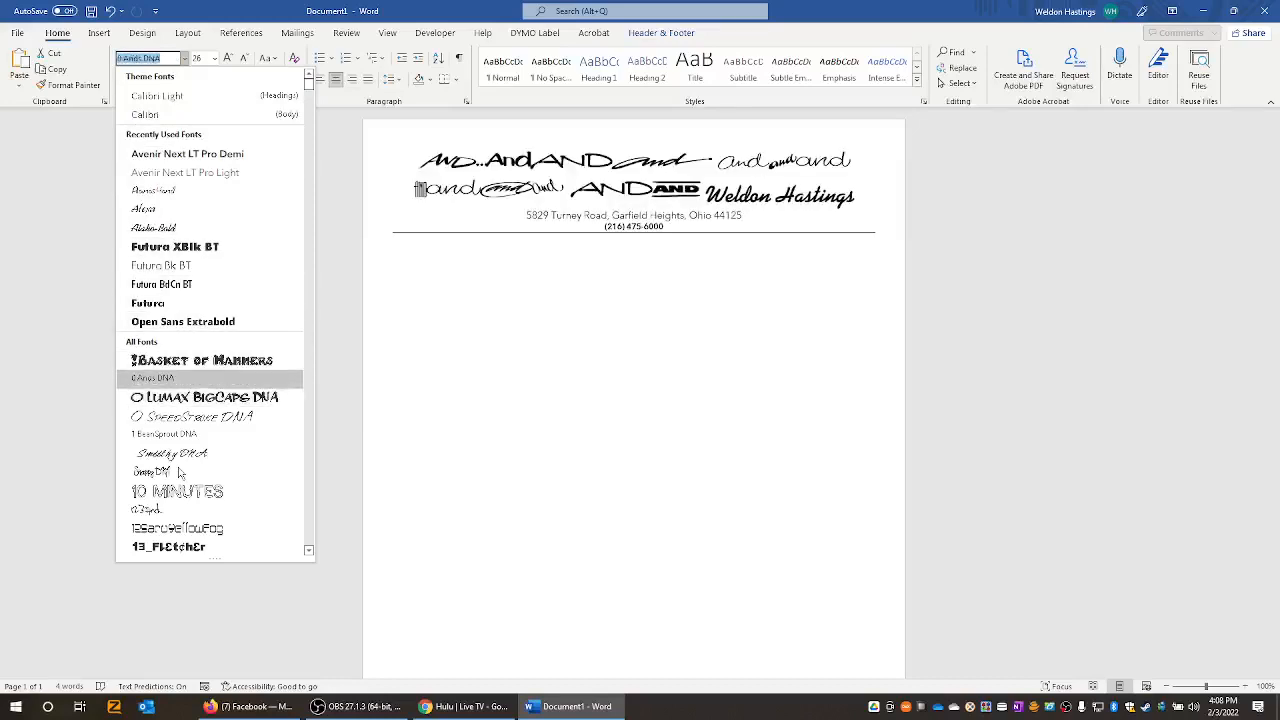
key("Down")
key("Up")
key("Up")
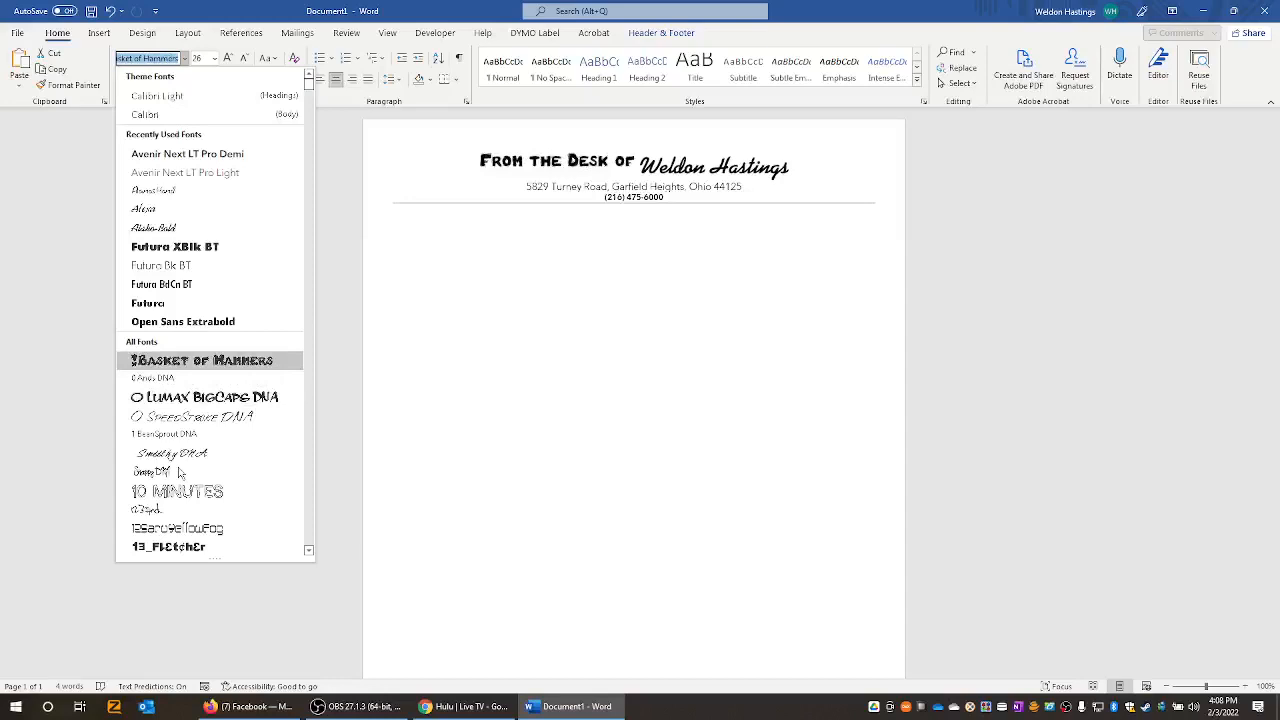
key("Down")
key("Down")
key("Down")
key("Down")
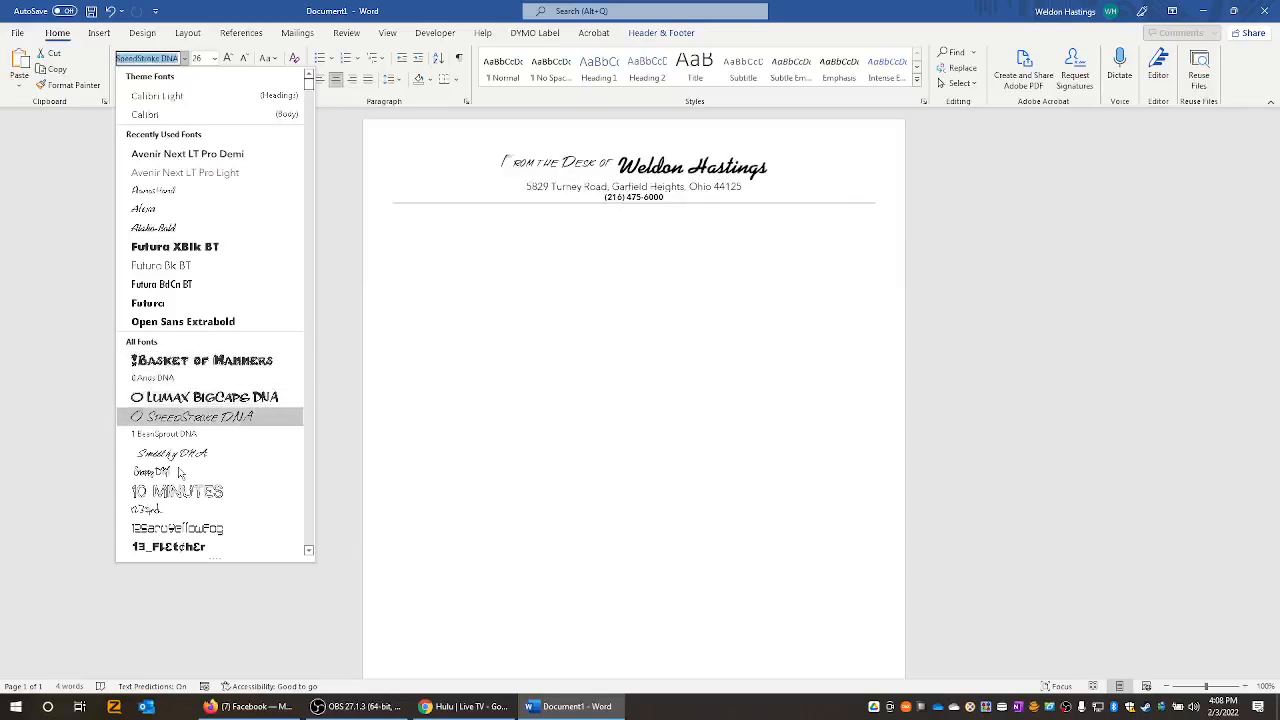
key("Down")
key("Down")
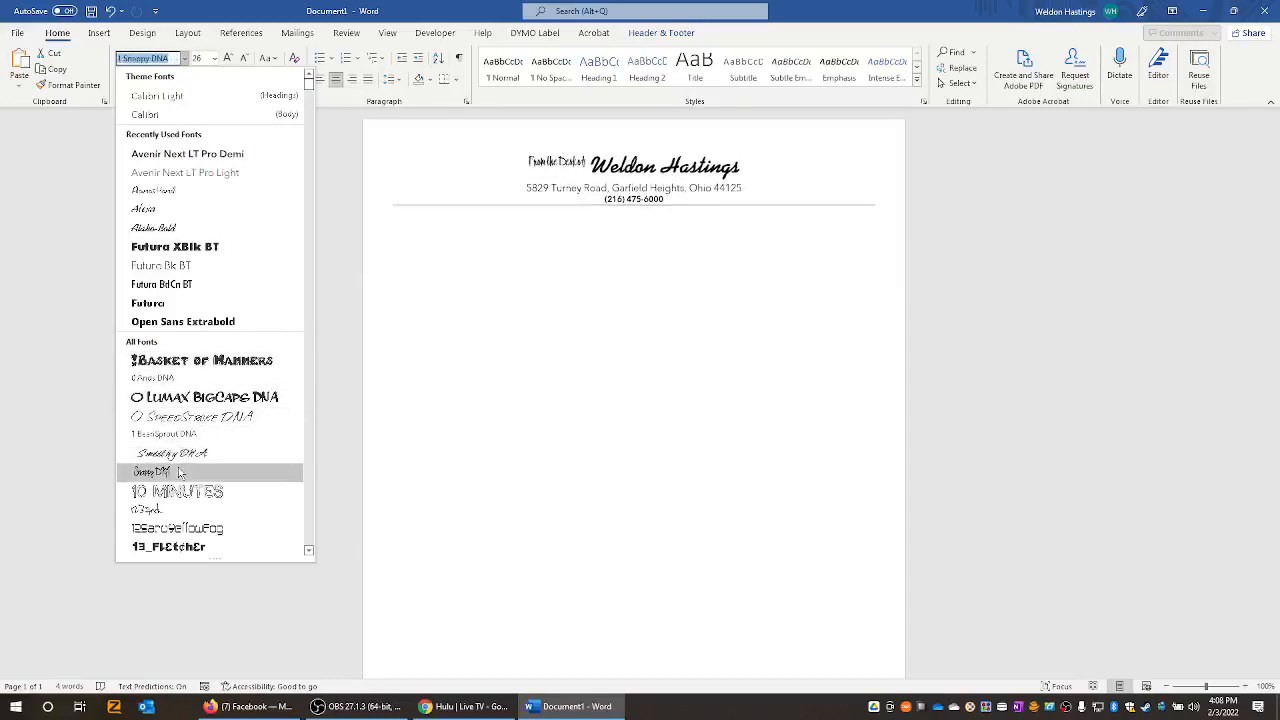
key("Up")
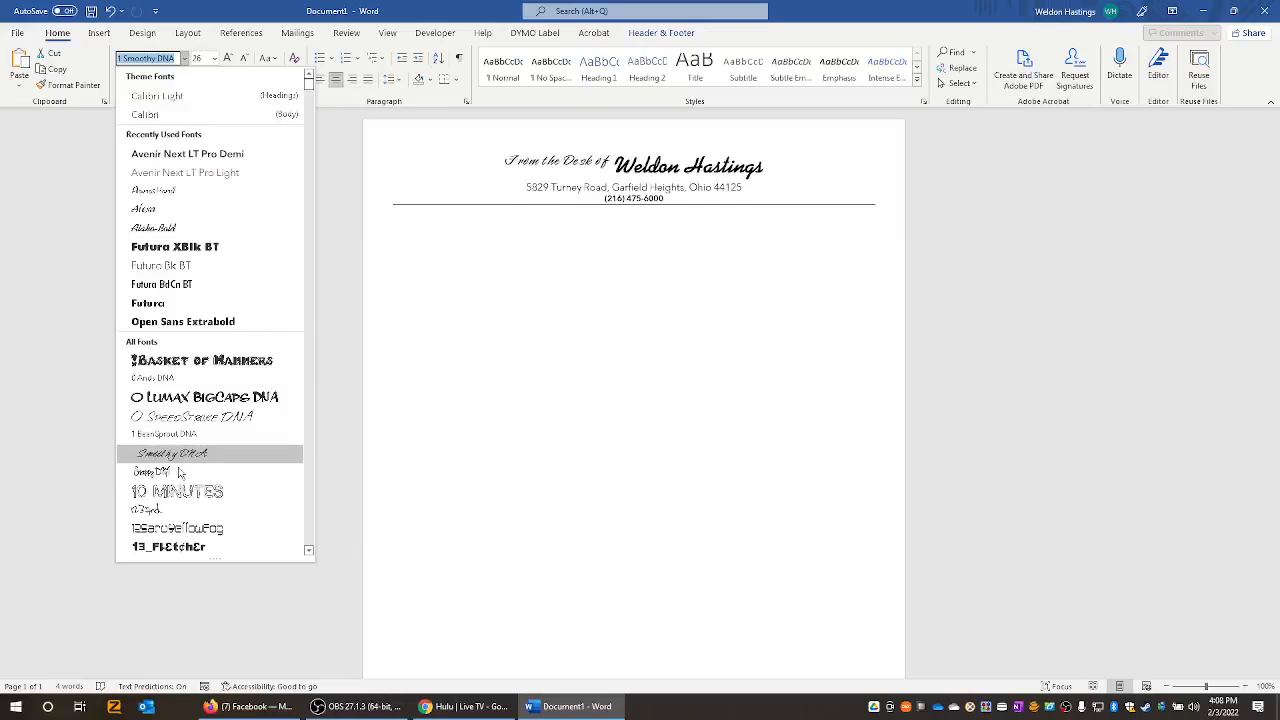
key("Down")
key("Down")
key("Down")
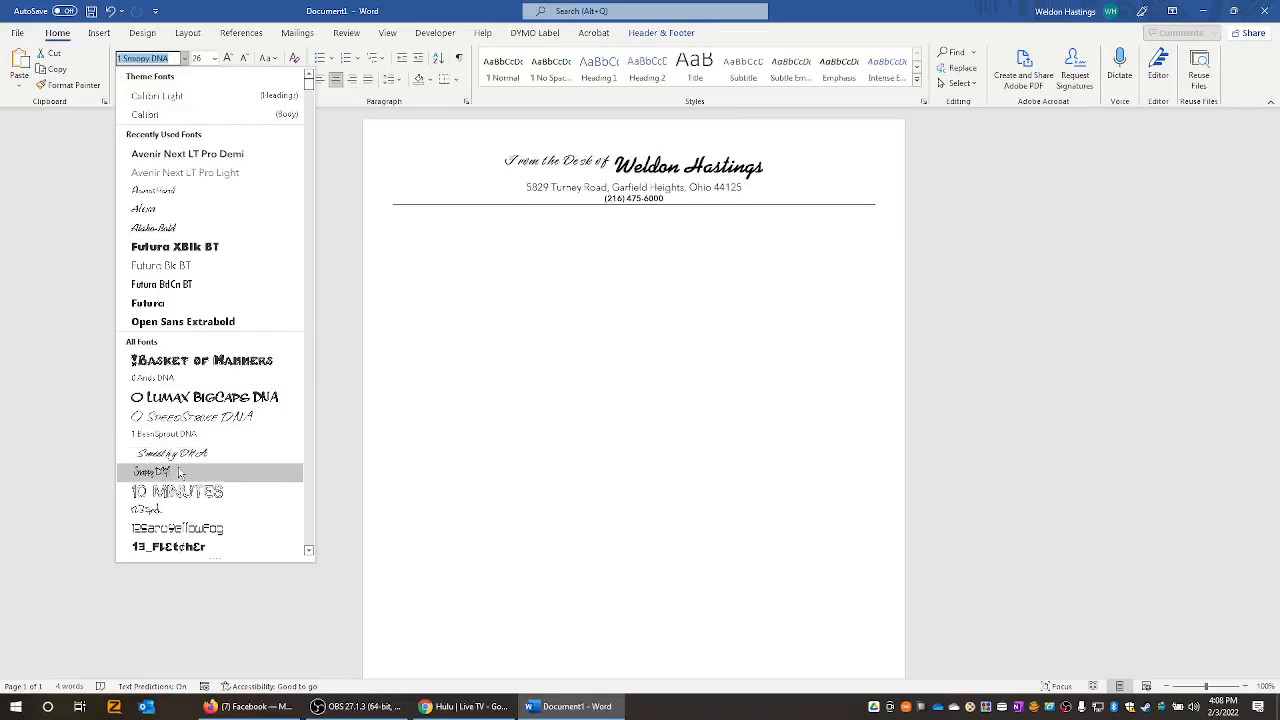
key("Down")
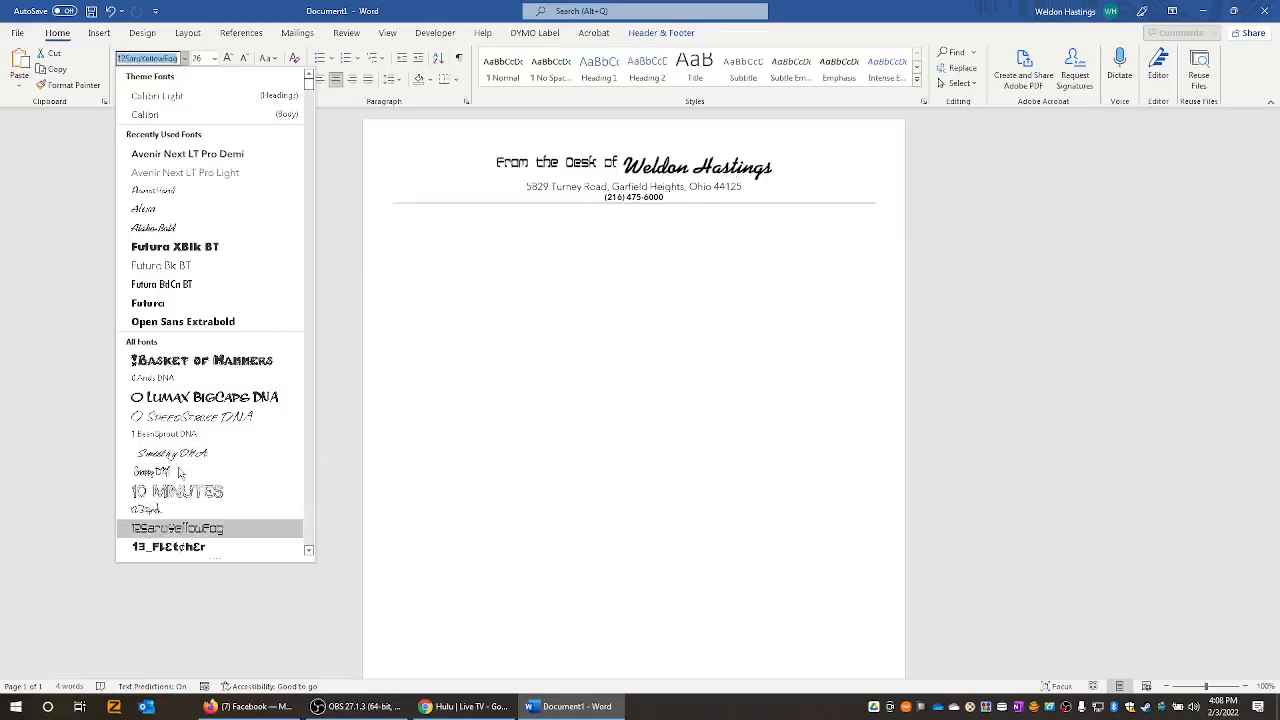
key("Down")
key("Down")
key("Down")
key("Down")
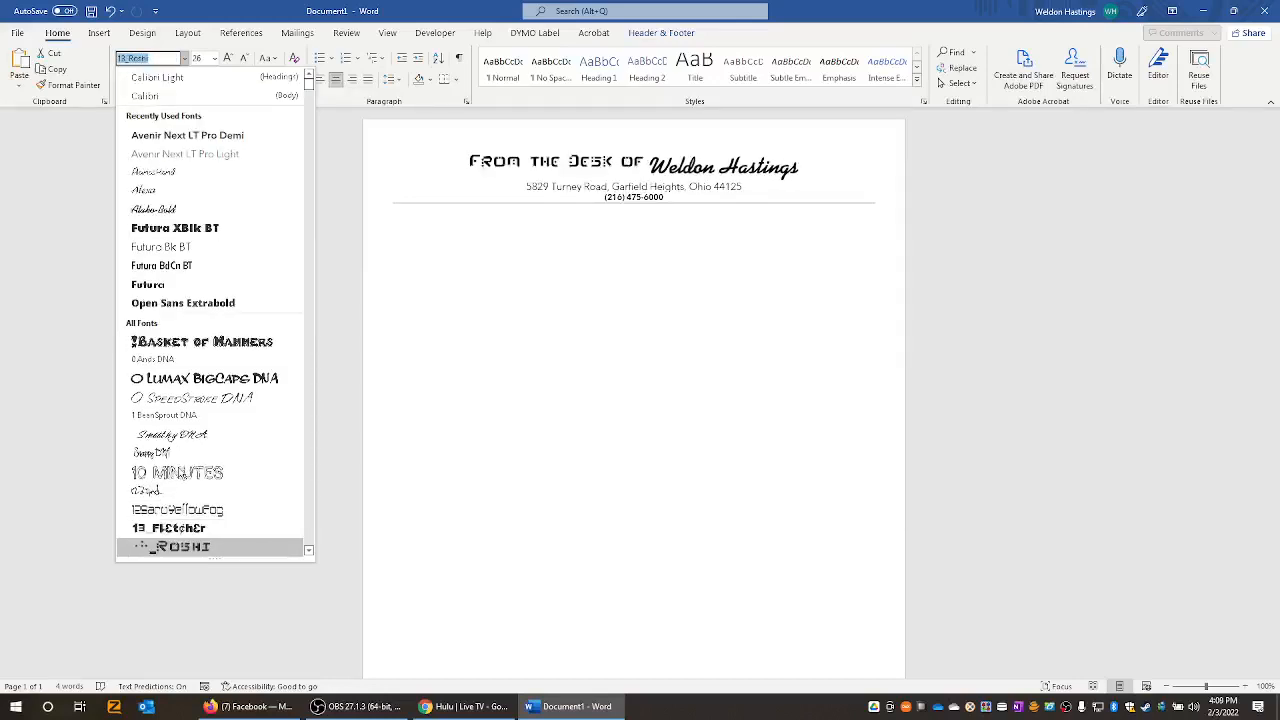
- Preview 20th Century Woodcut, 8thGrader and the A&S fonts on the 'From the Desk of' text
key("Down")
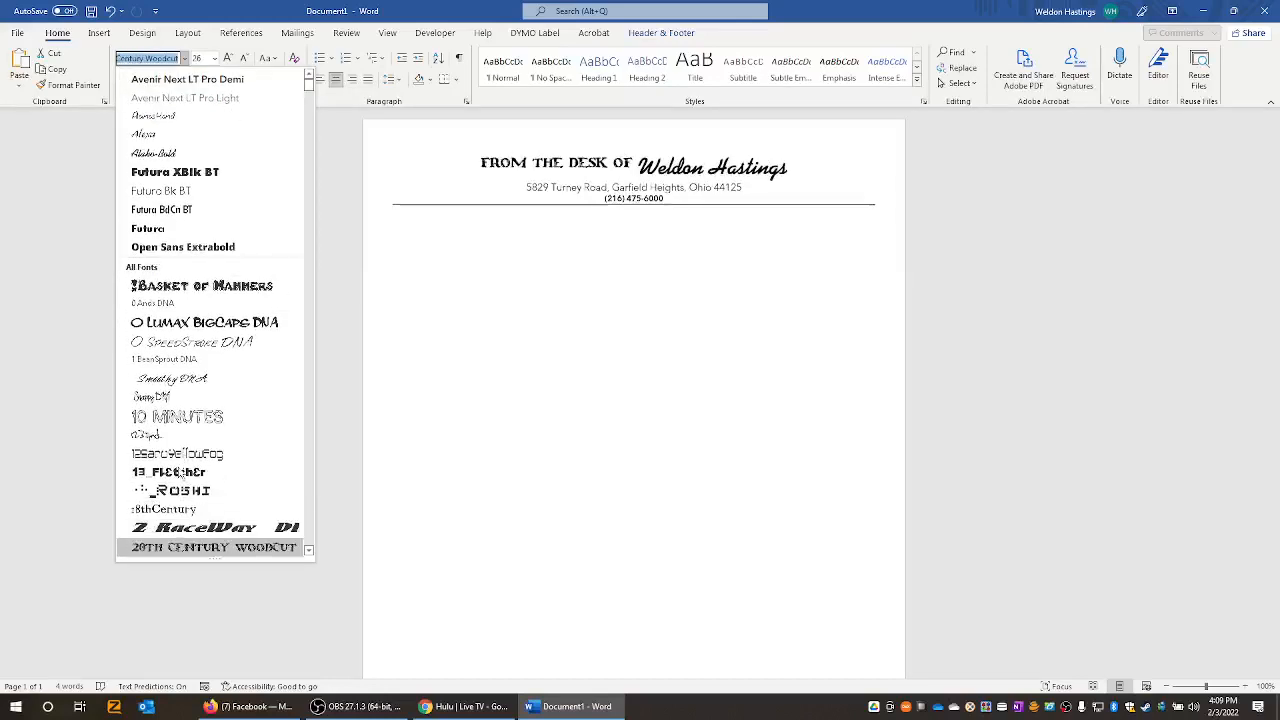
key("Down")
key("Down")
key("Down")
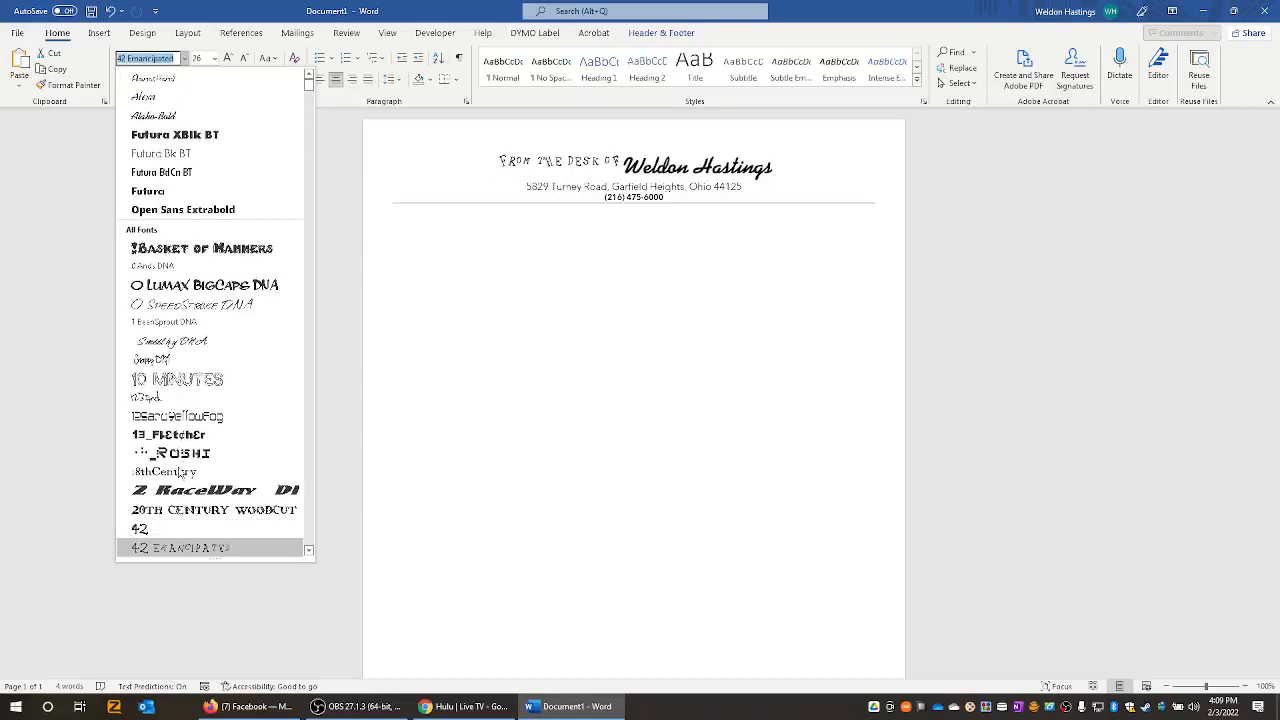
key("Down")
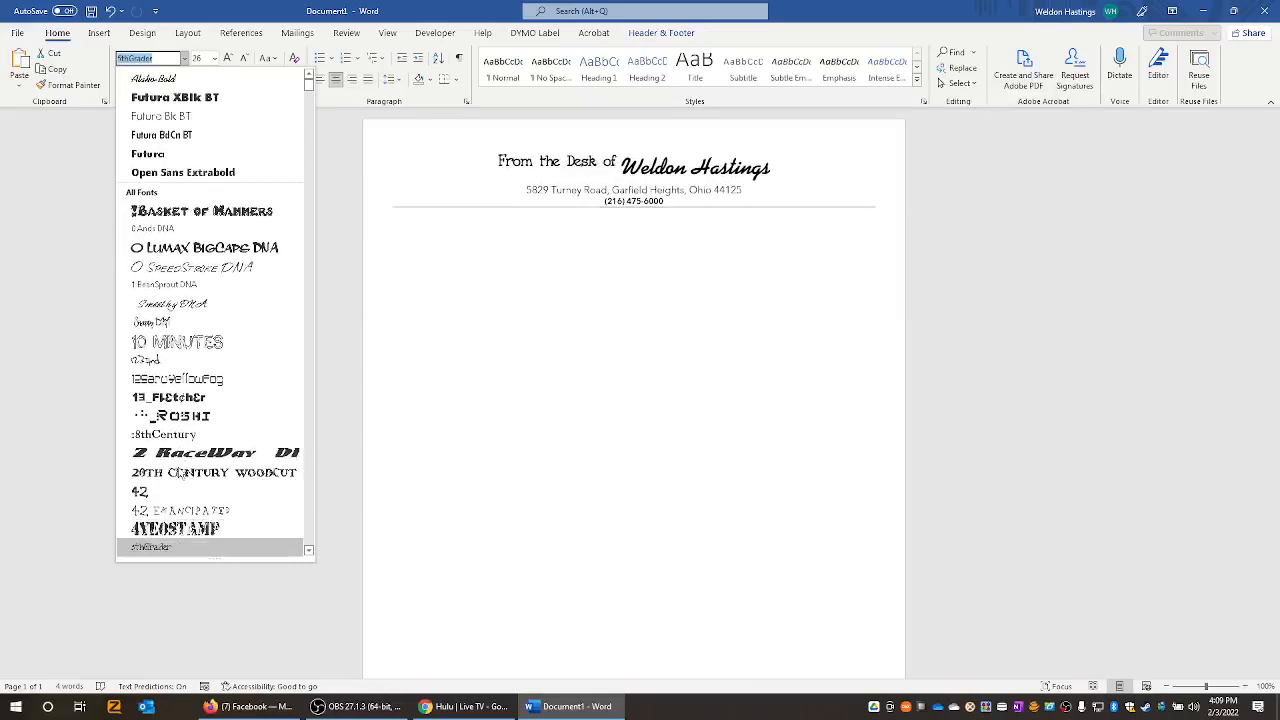
key("Down")
key("Down")
key("Down")
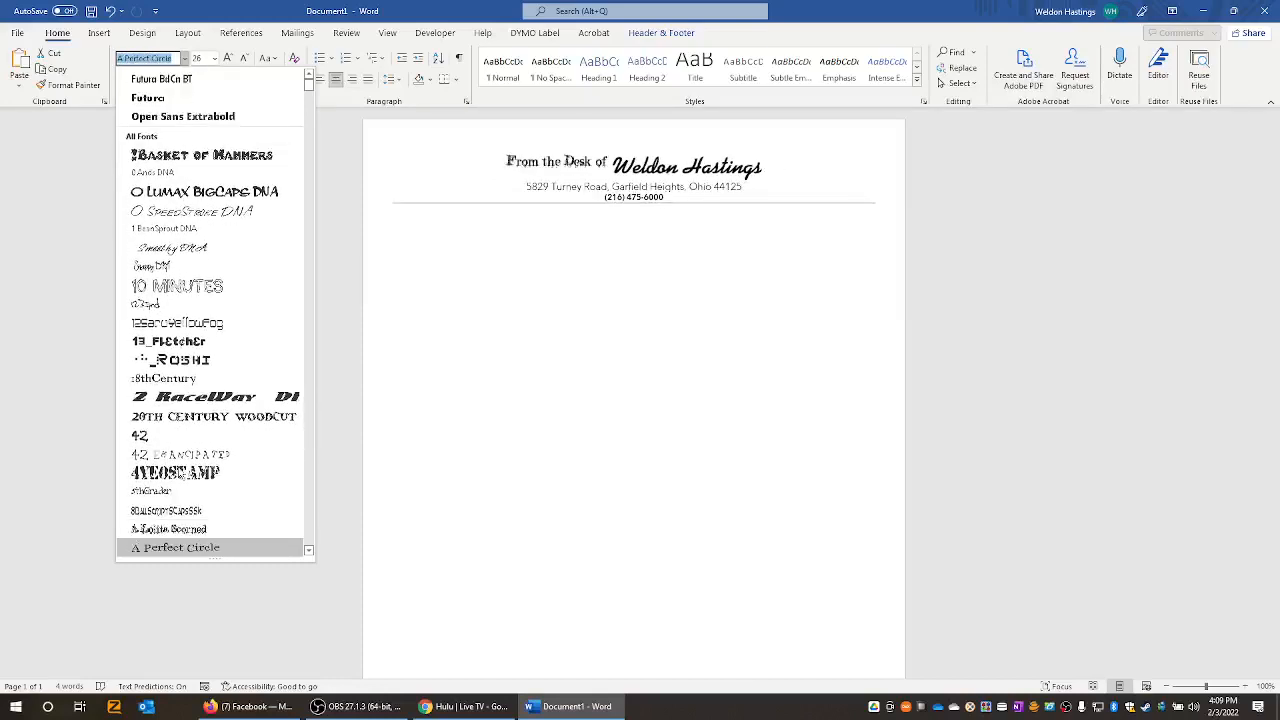
key("Down")
key("Down")
key("Down")
key("Down")
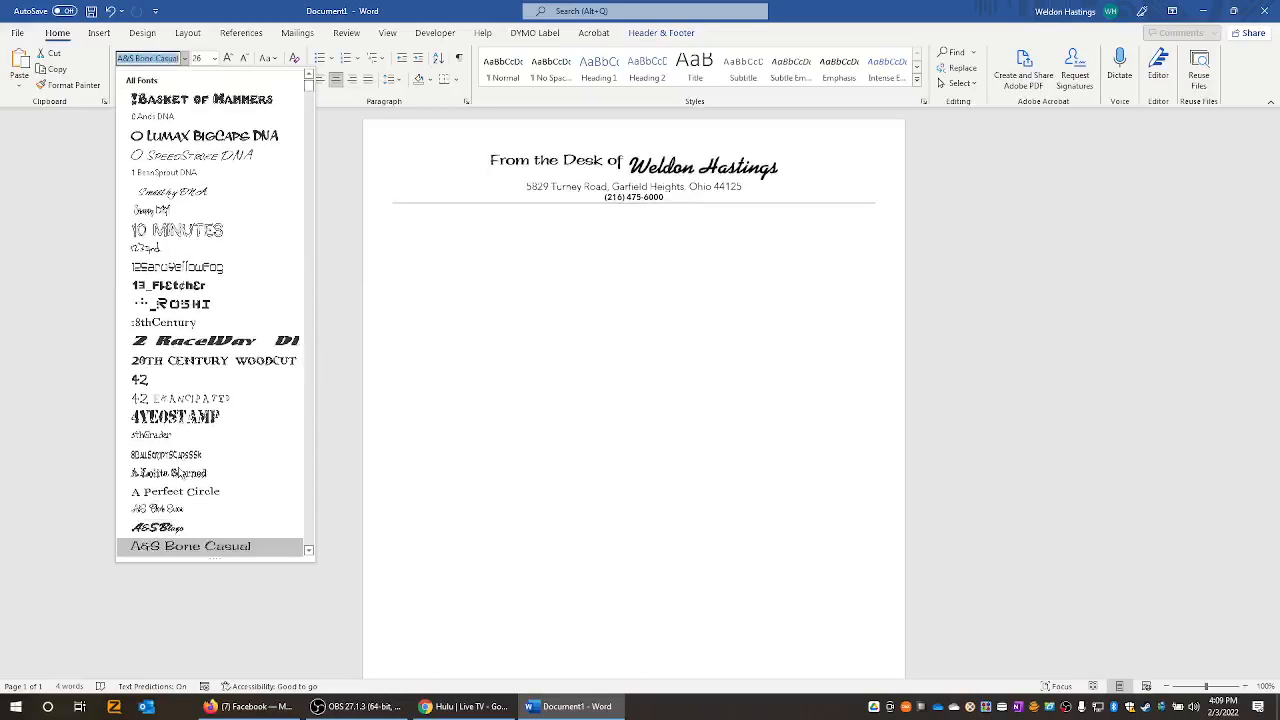
key("Down")
key("Down")
key("Down")
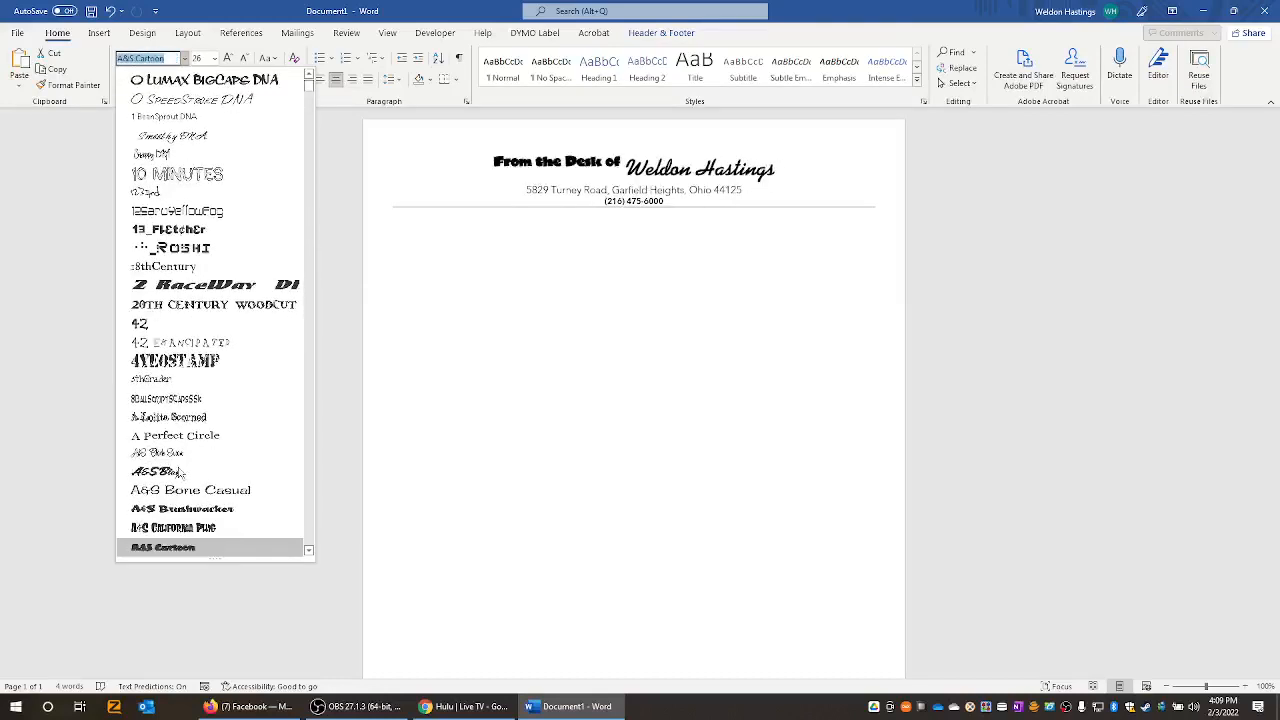
key("Down")
key("Down")
key("Down")
key("Down")
key("Down")
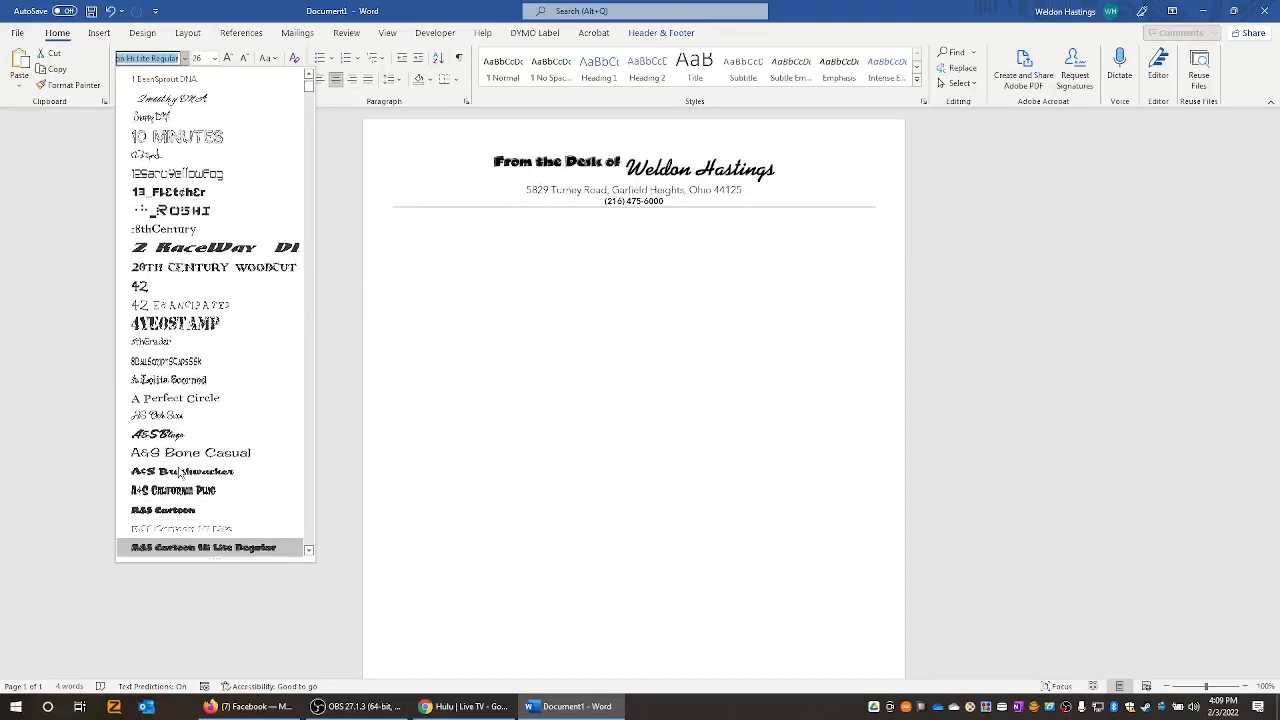
key("Down")
key("Down")
key("Down")
key("Down")
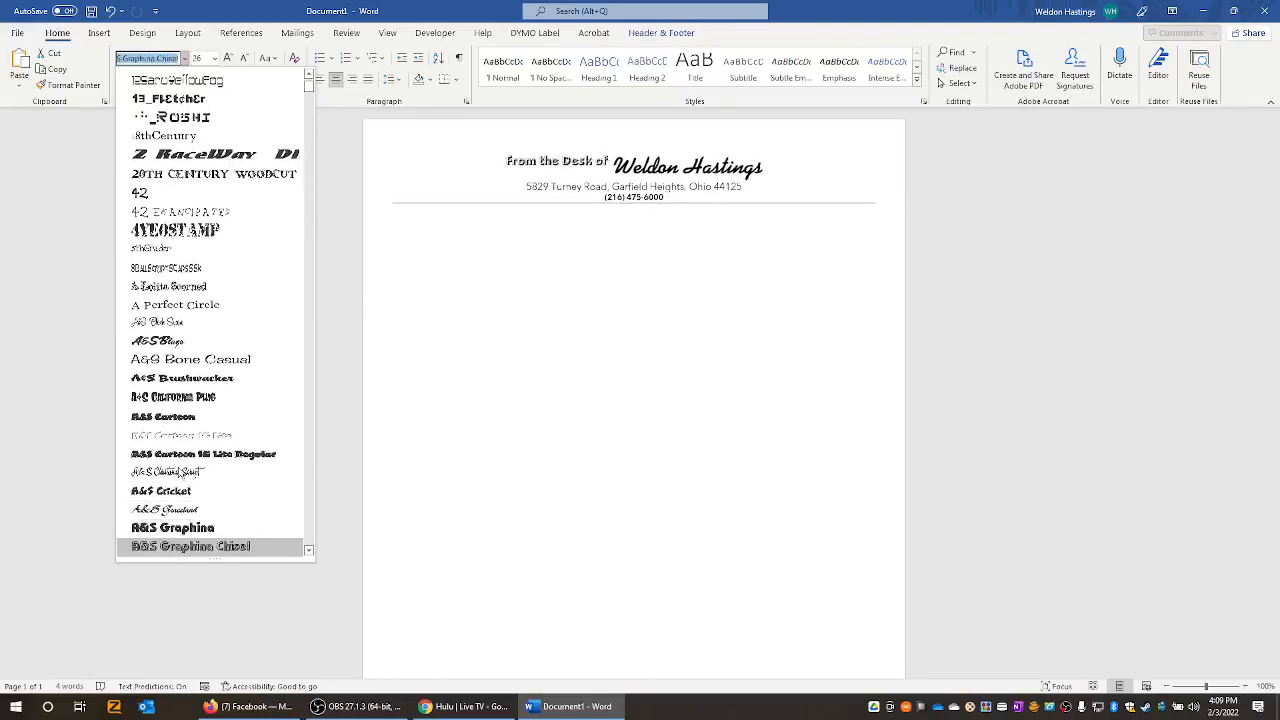
key("Down")
key("Down")
key("Down")
key("Down")
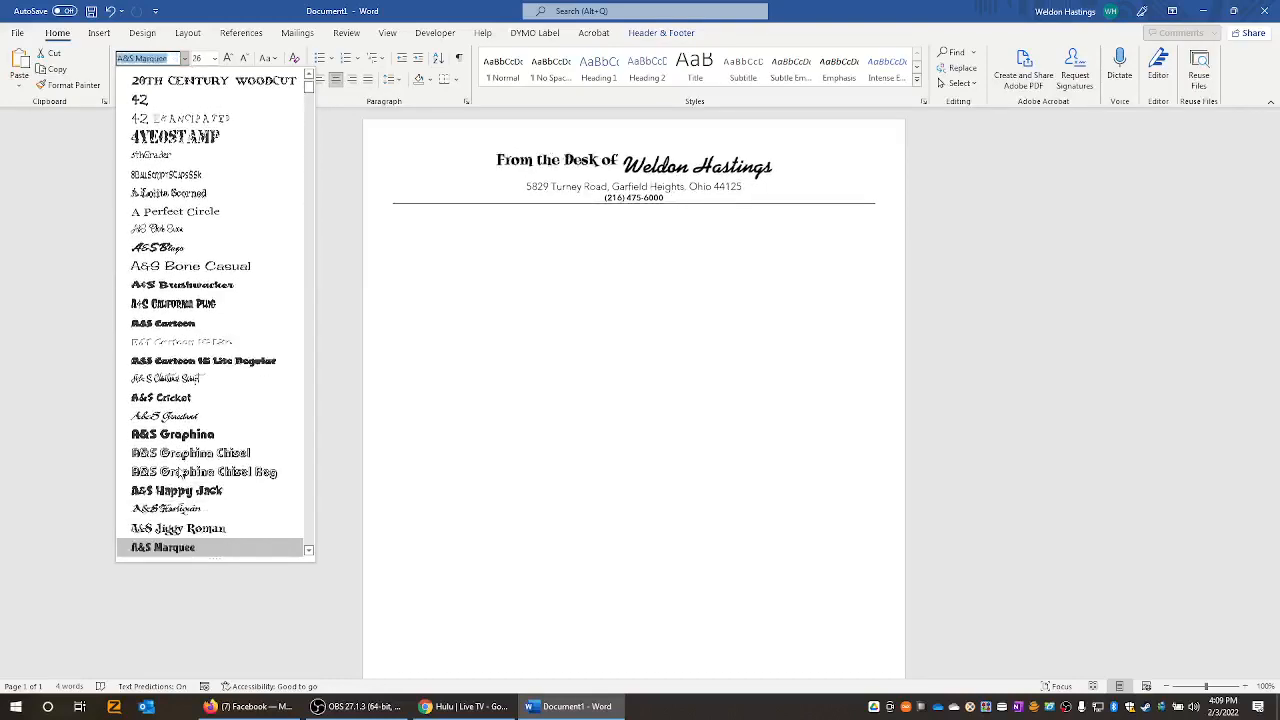
key("Down")
key("Down")
key("Down")
key("Down")
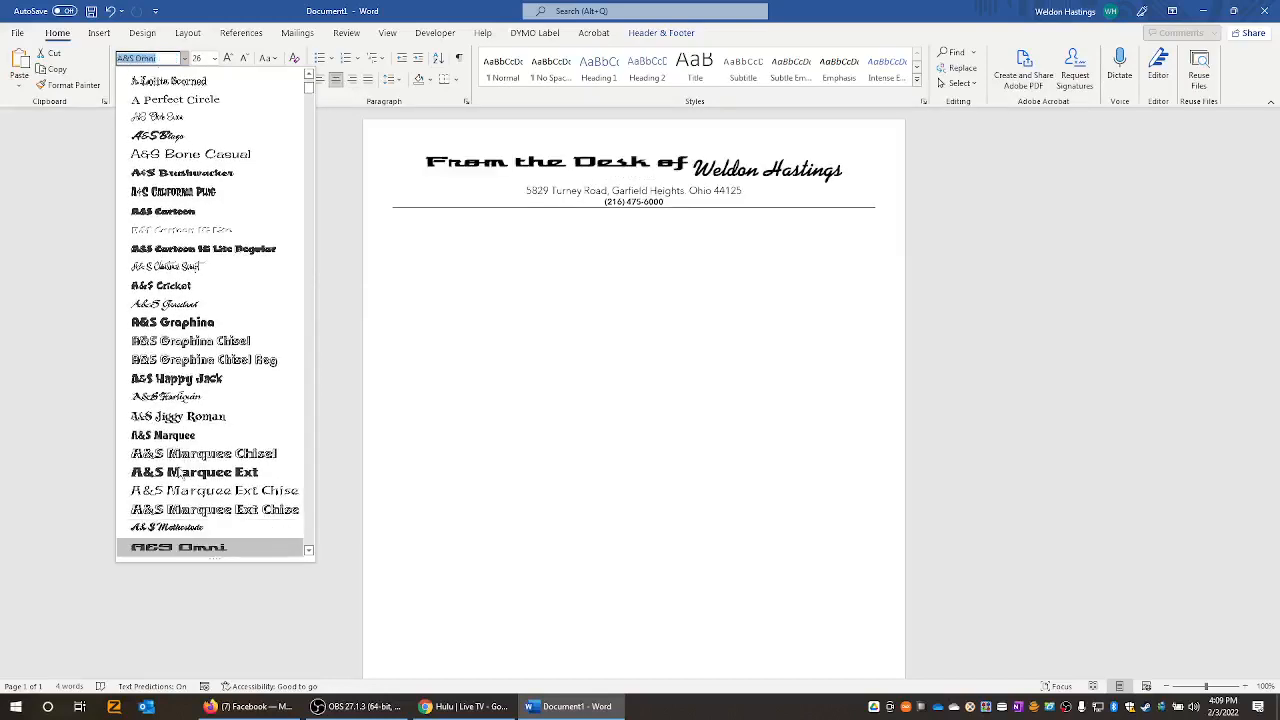
key("Up")
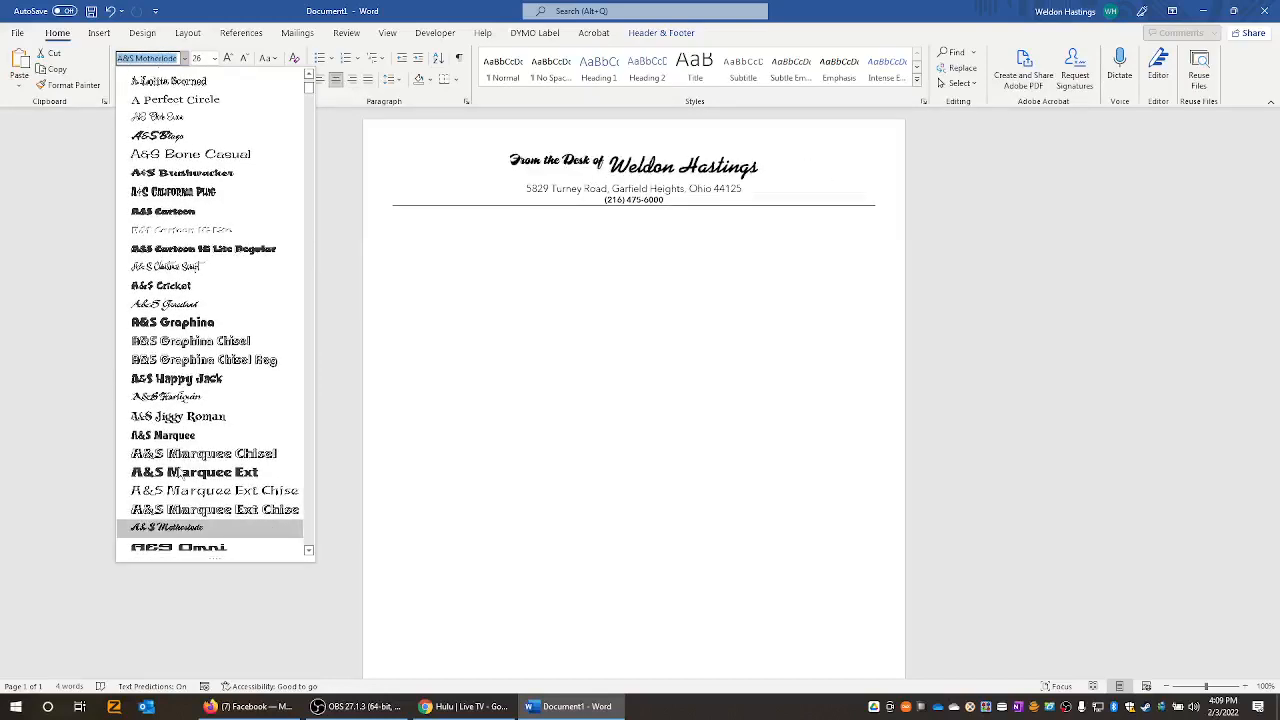
key("Down")
key("Down")
key("Down")
key("Down")
key("Down")
key("Down")
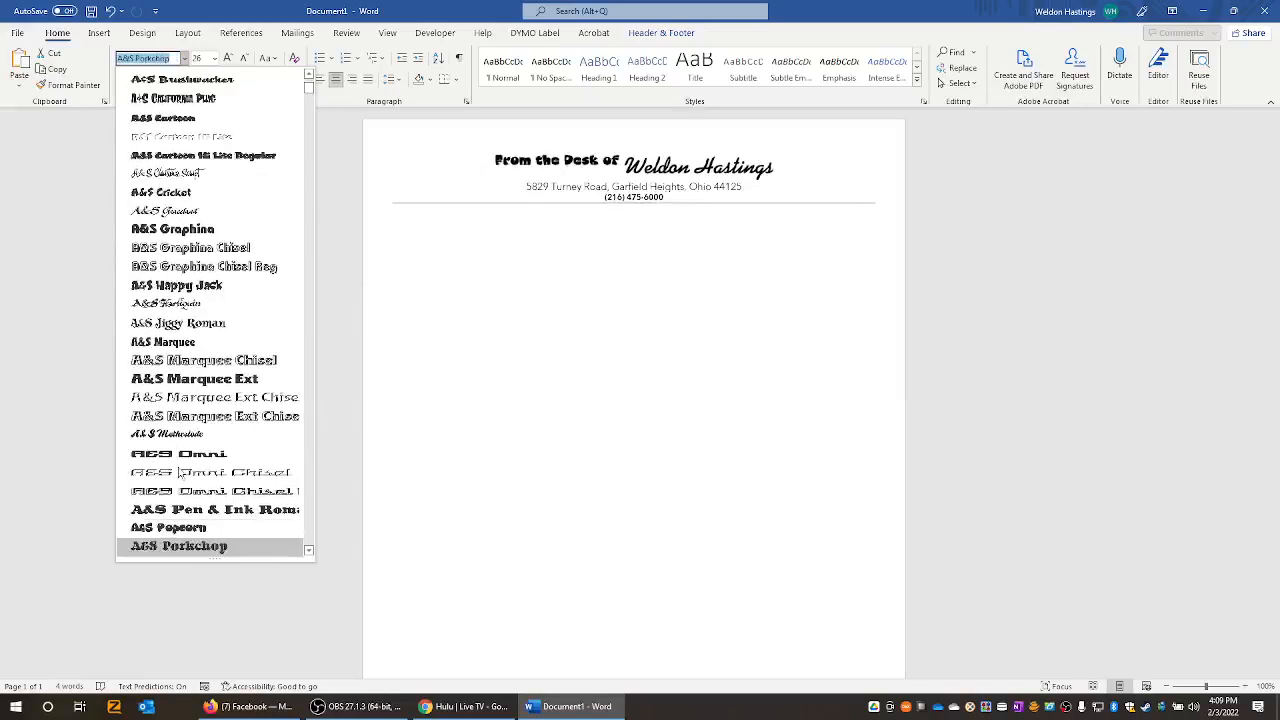
key("Down")
key("Down")
key("Down")
key("Down")
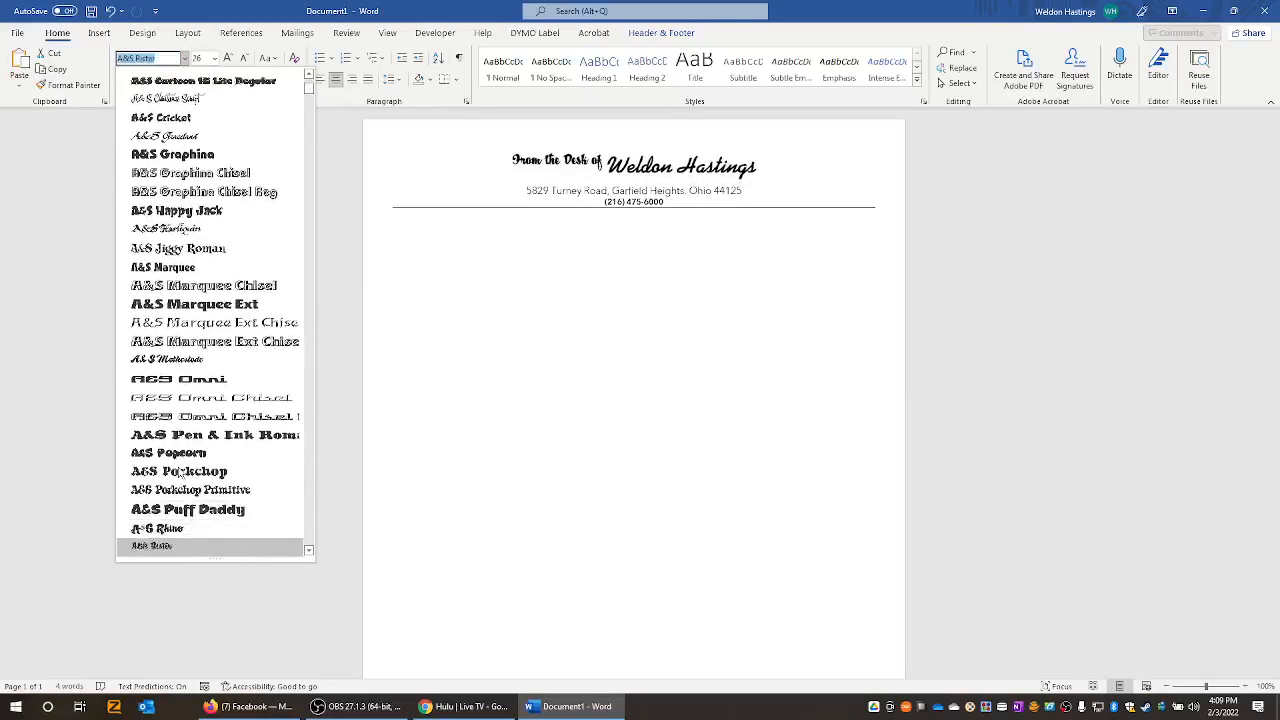
key("Down")
key("Down")
key("Down")
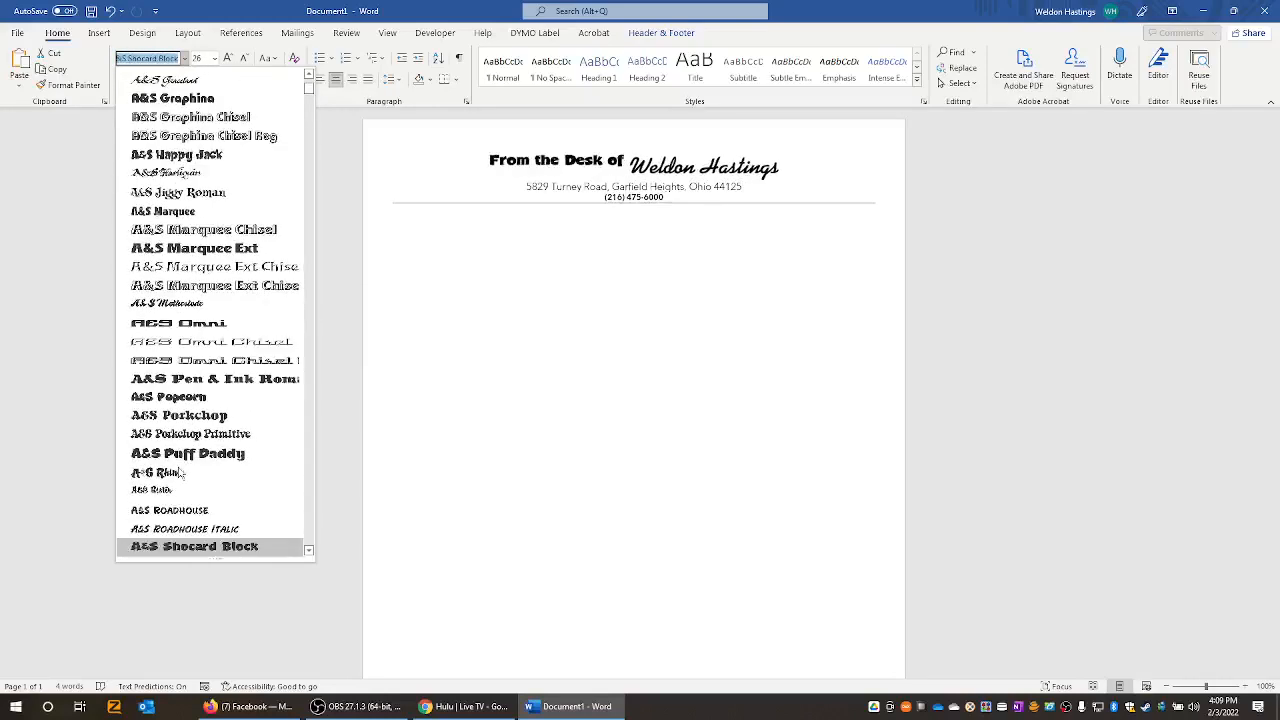
key("Down")
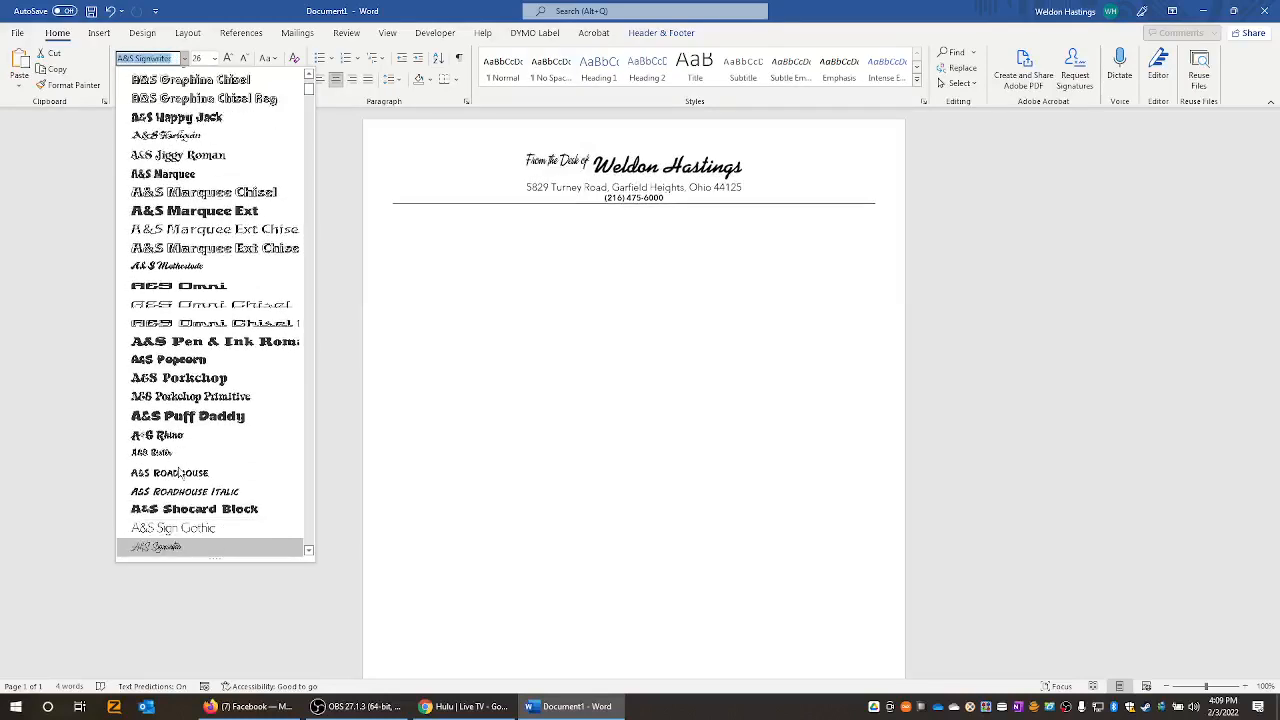
key("Down")
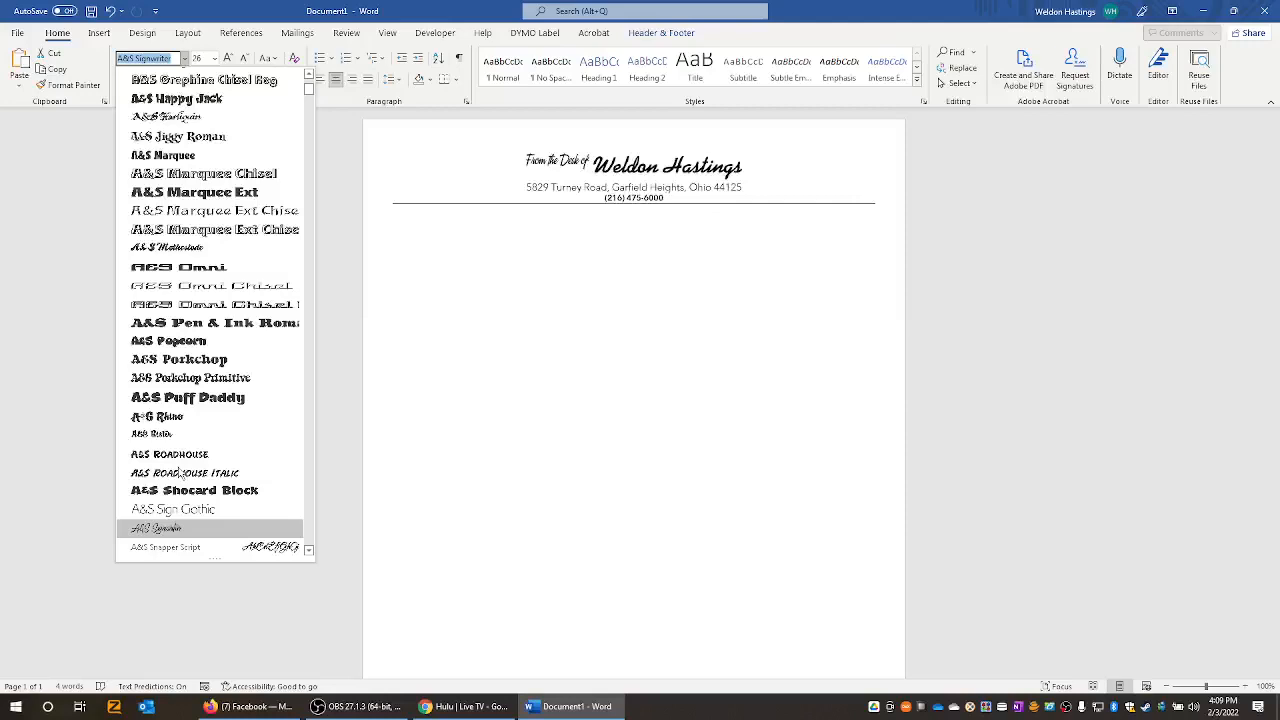
key("Down")
key("Down")
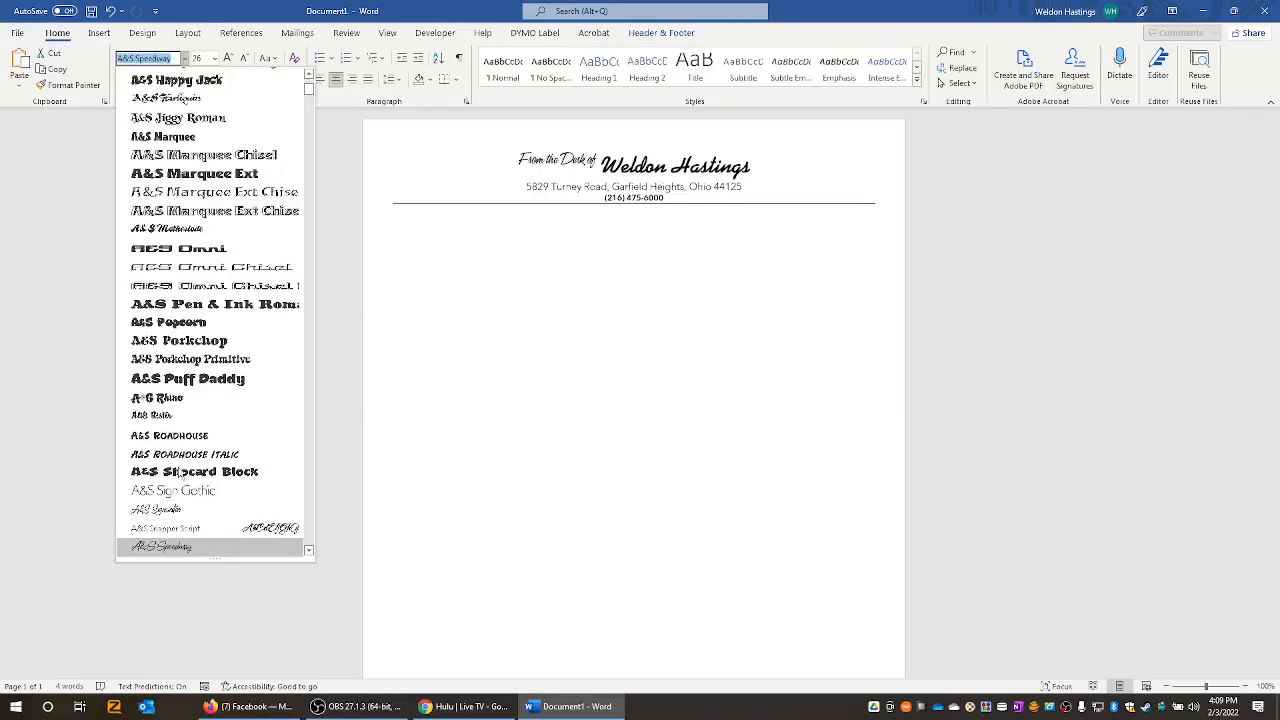
key("Up")
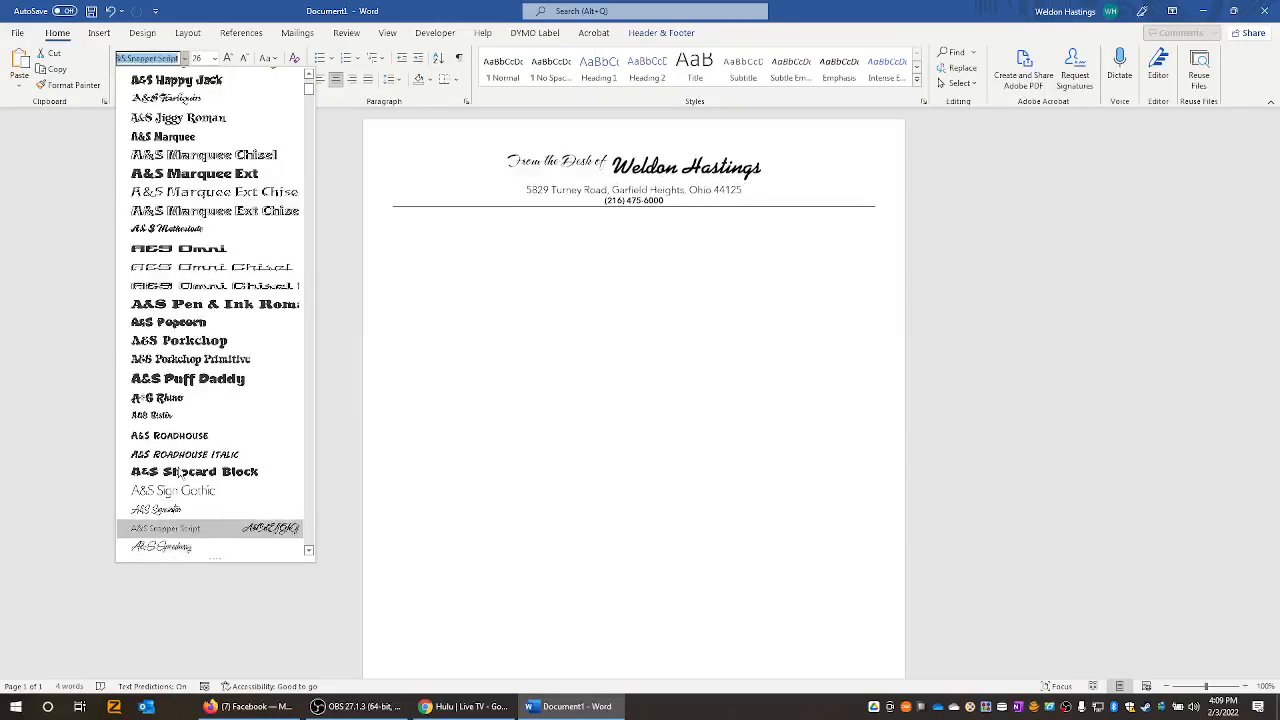
key("Up")
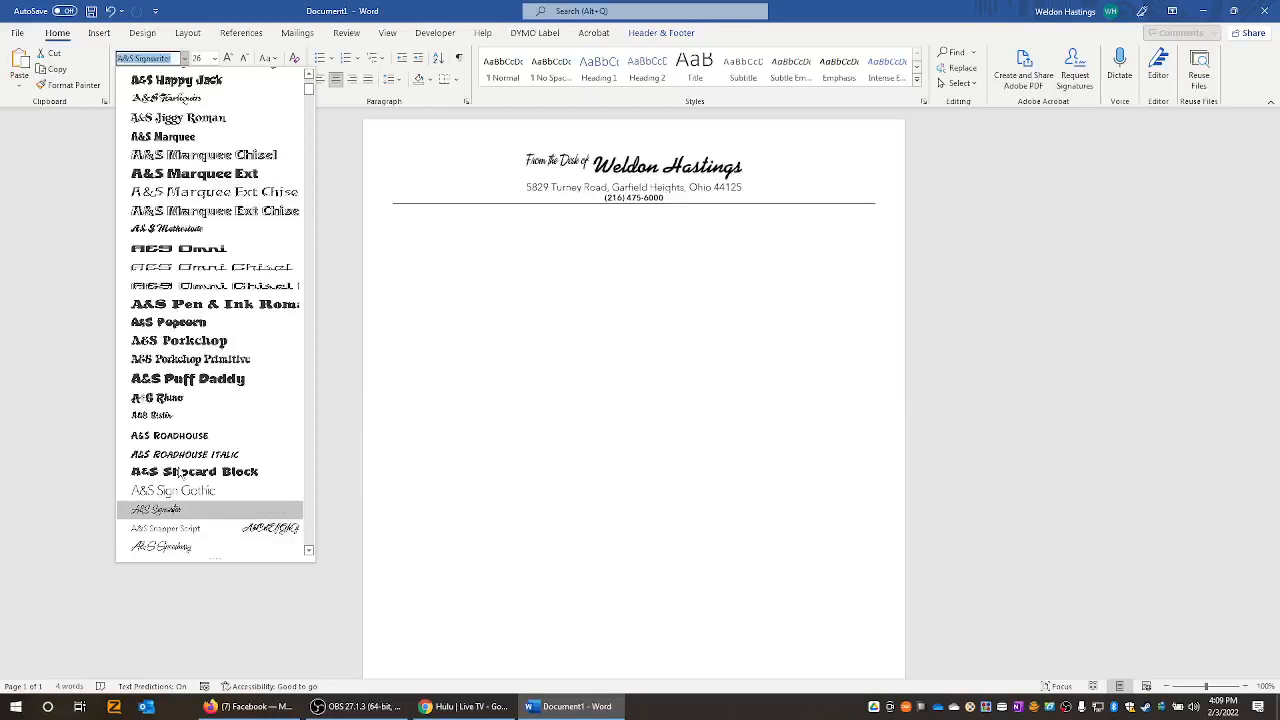
key("Down")
key("Down")
key("Down")
key("Down")
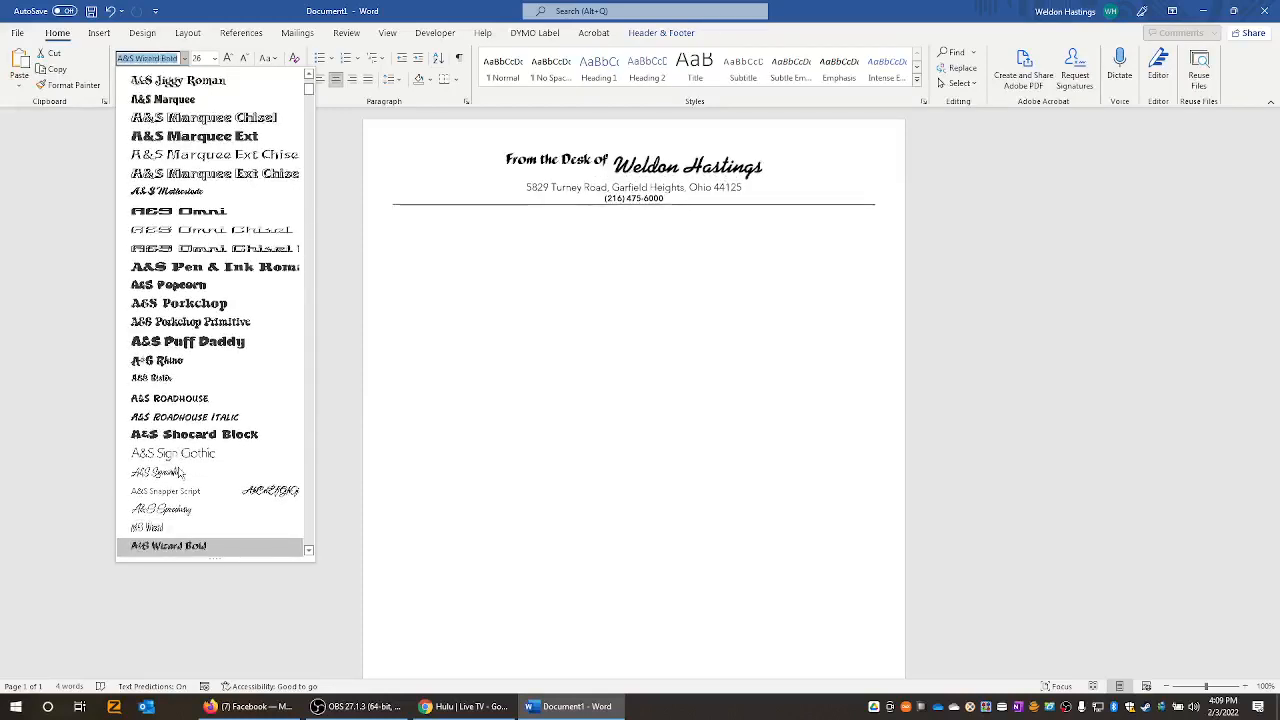
key("Up")
- Preview the Aardvark, Abadi and Abraham fonts, stopping on AbrazoScriptSSK
key("Down")
key("Down")
key("Down")
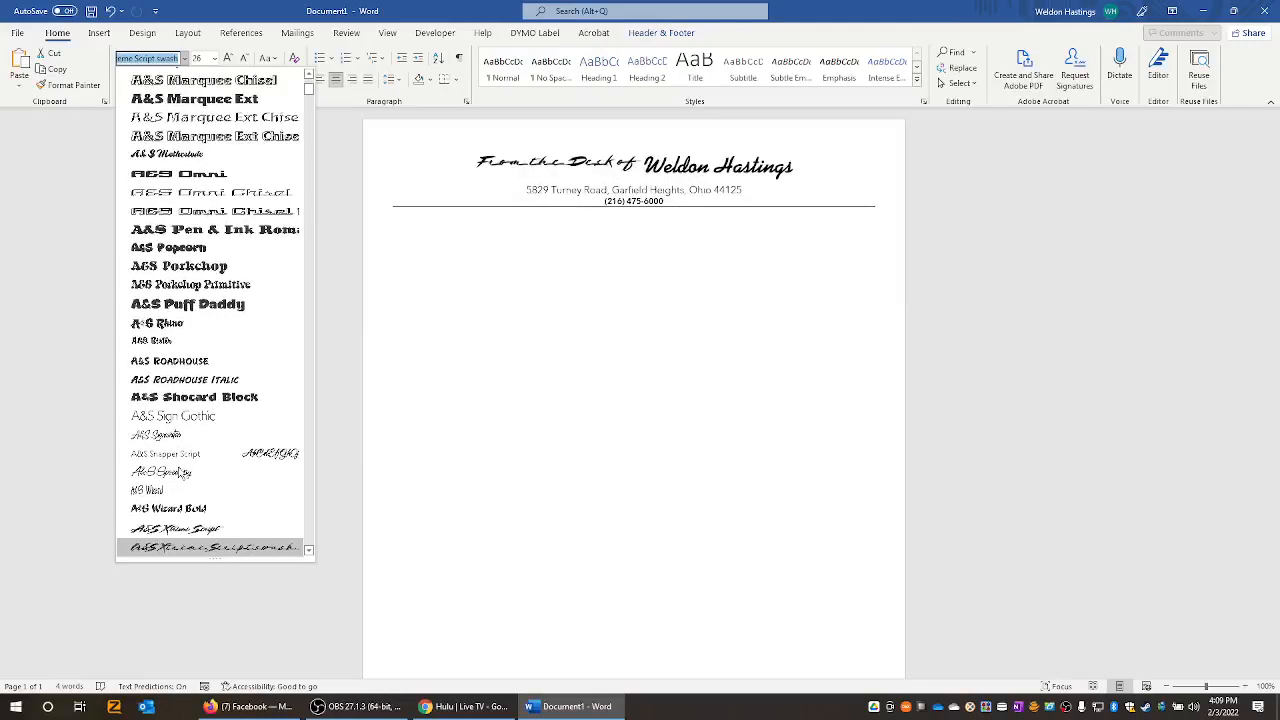
key("Down")
key("Down")
key("Down")
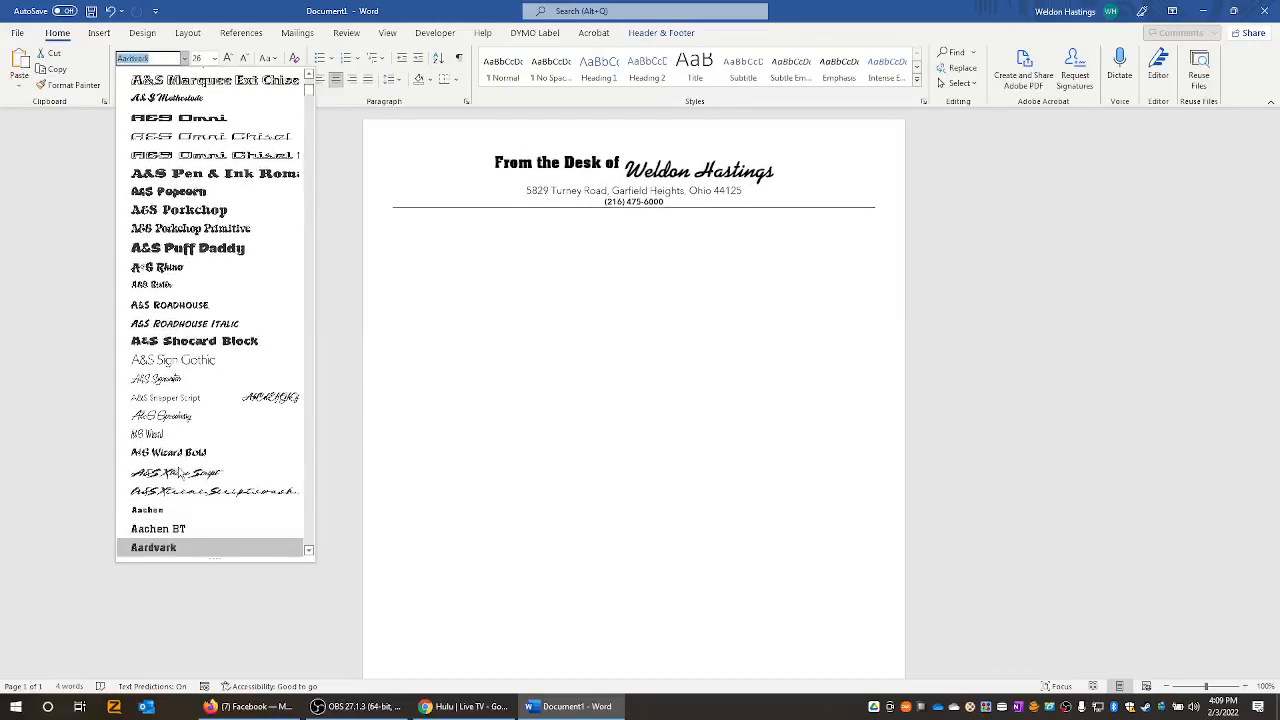
key("Down")
key("Down")
key("Down")
key("Down")
key("Down")
key("Down")
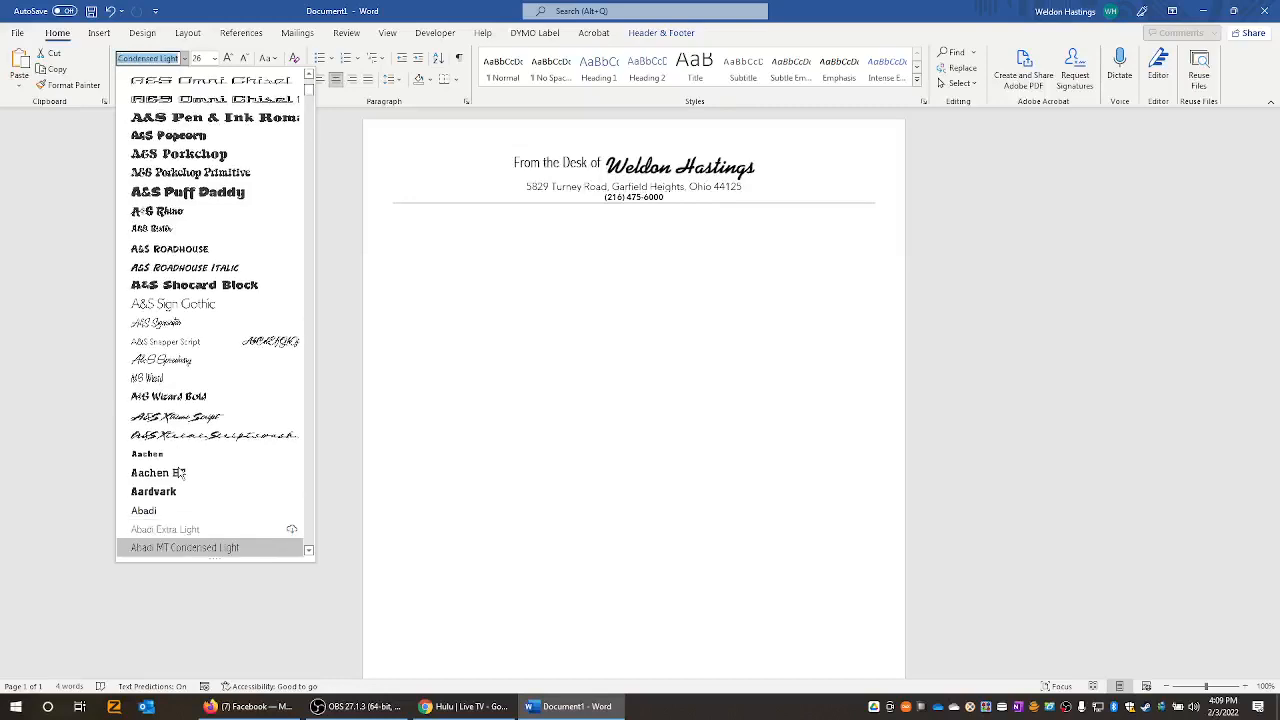
key("Down")
key("Down")
key("Down")
key("Down")
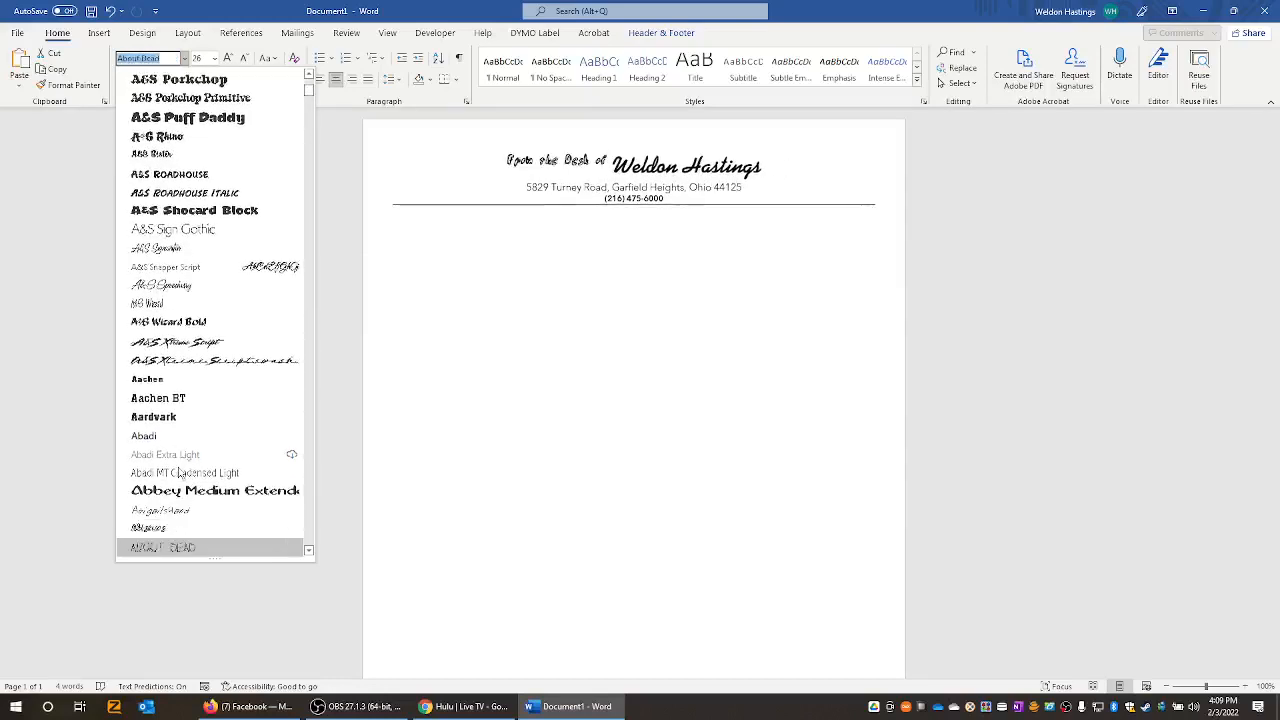
key("Down")
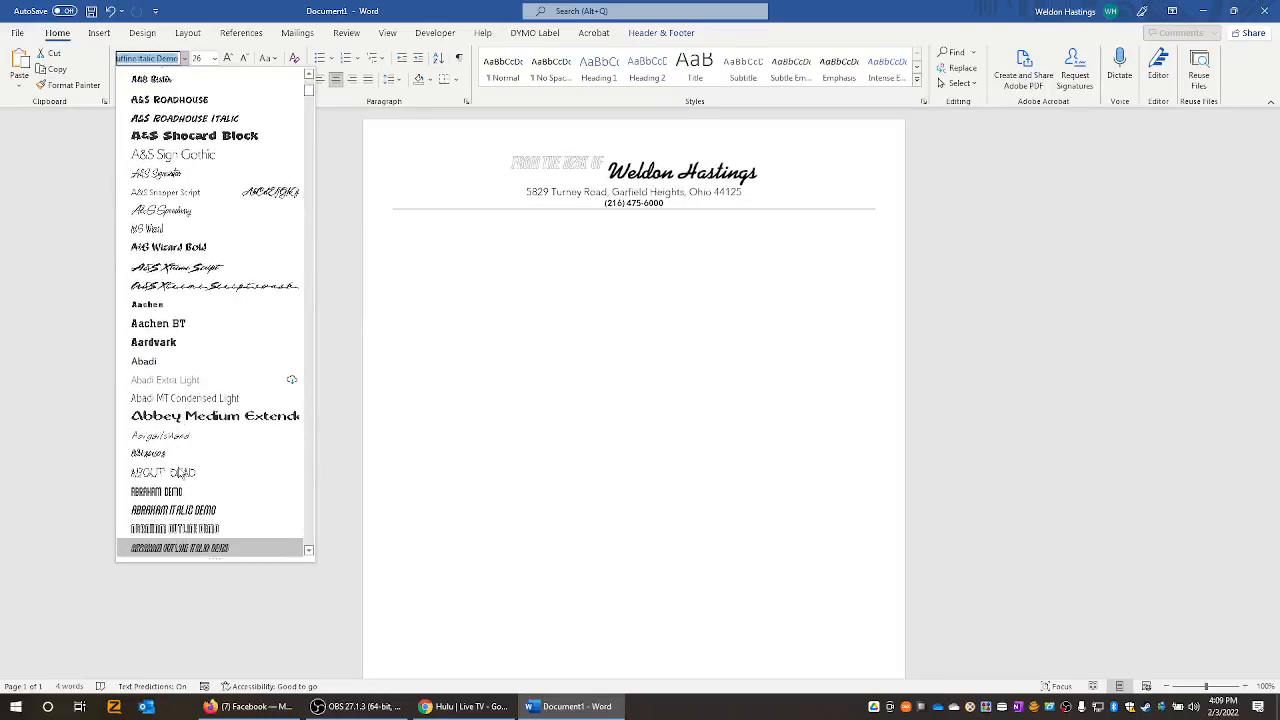
key("Down")
key("Up")
key("Up")
key("Up")
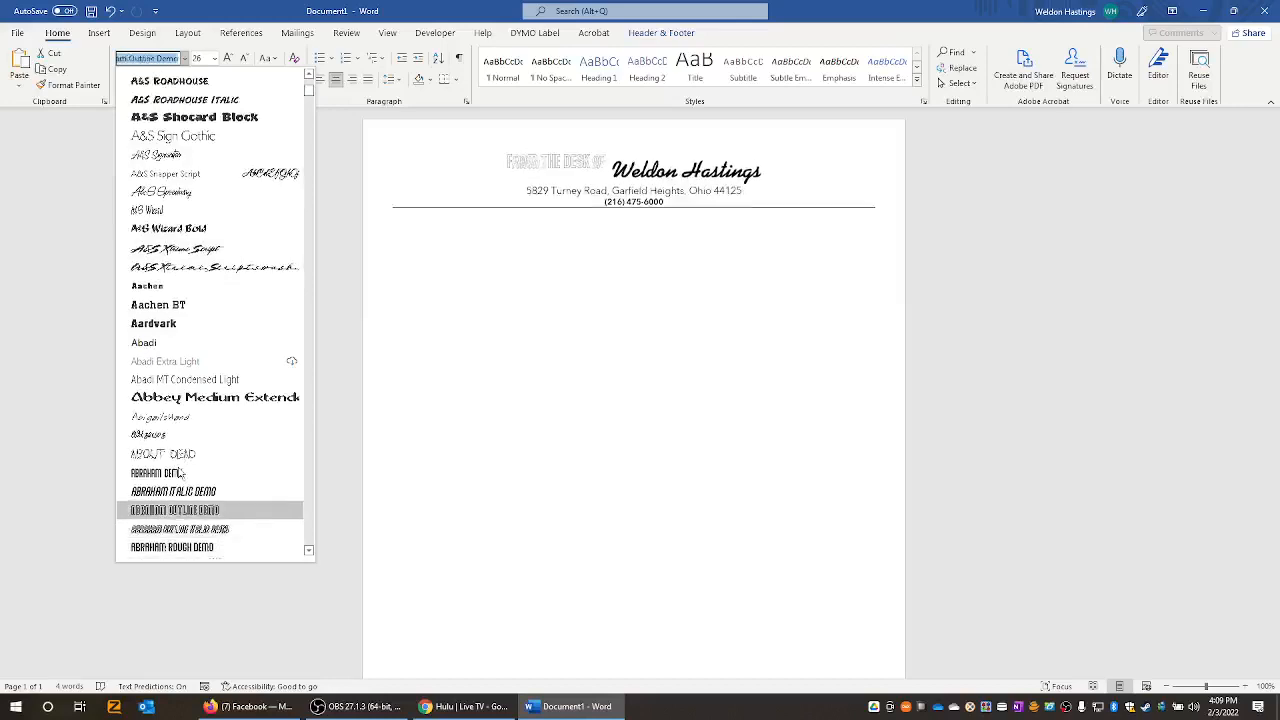
key("Down")
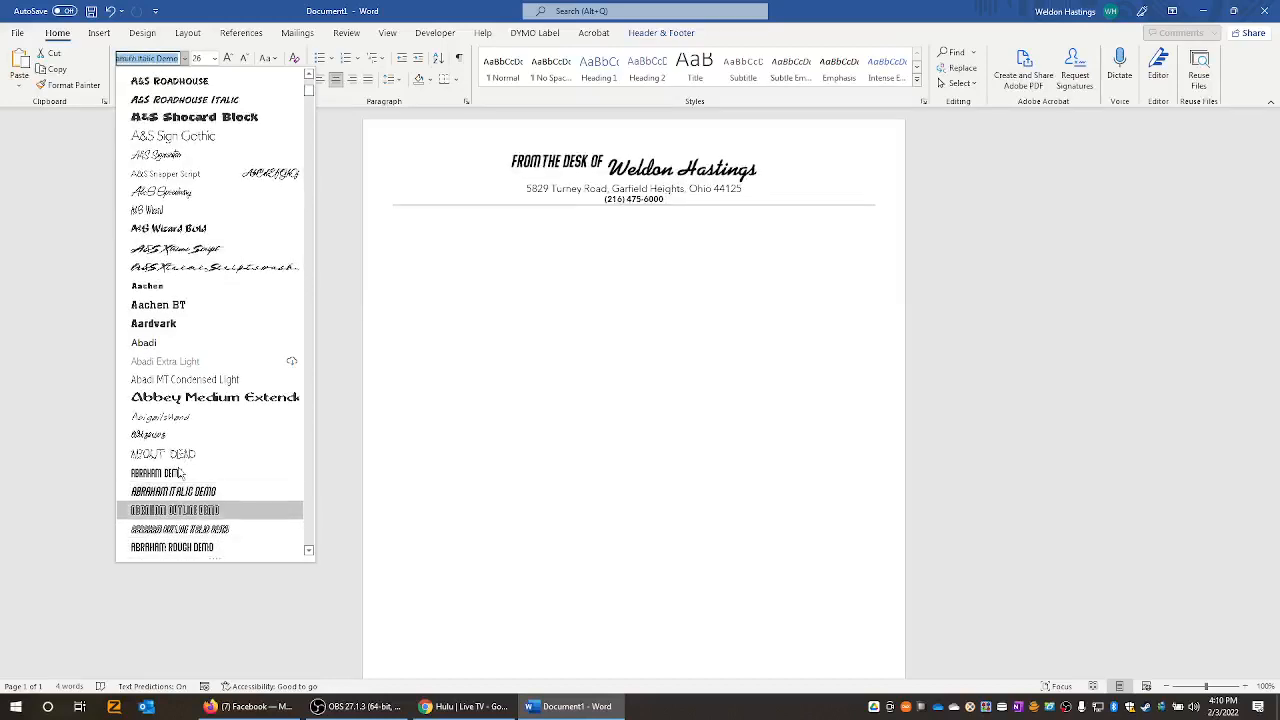
key("Down")
key("Down")
key("Down")
key("Down")
key("Down")
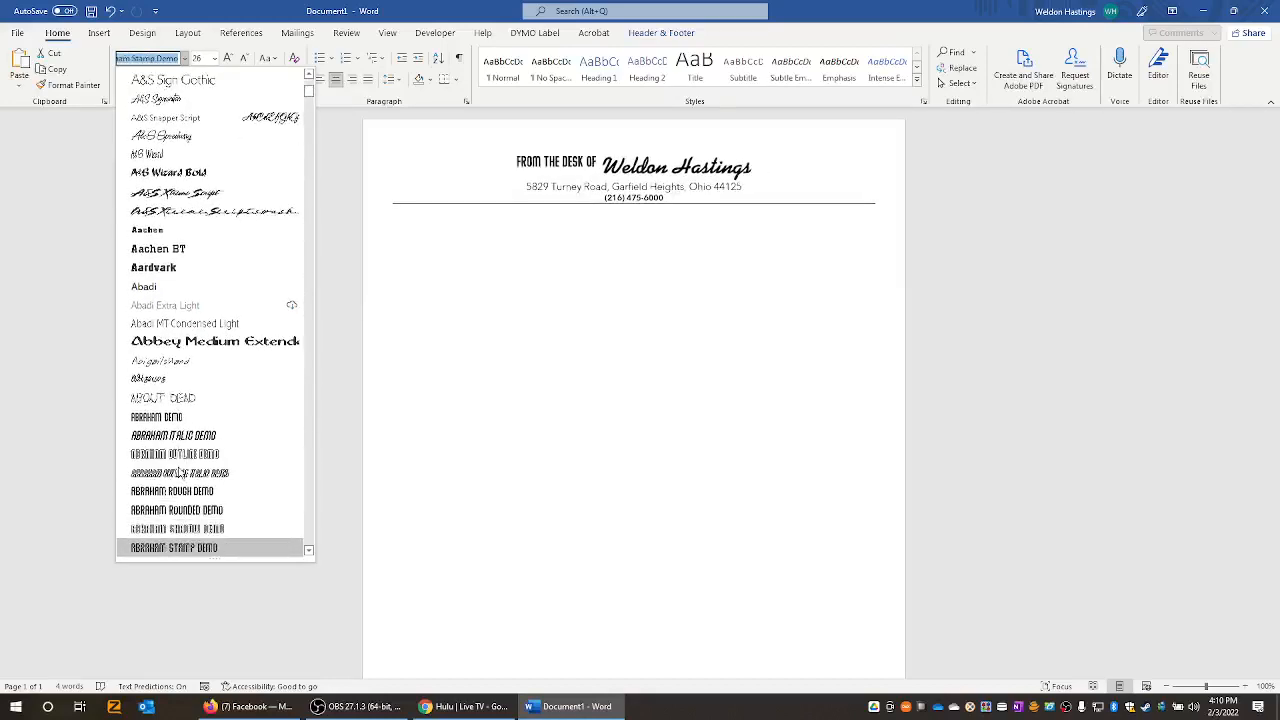
key("Down")
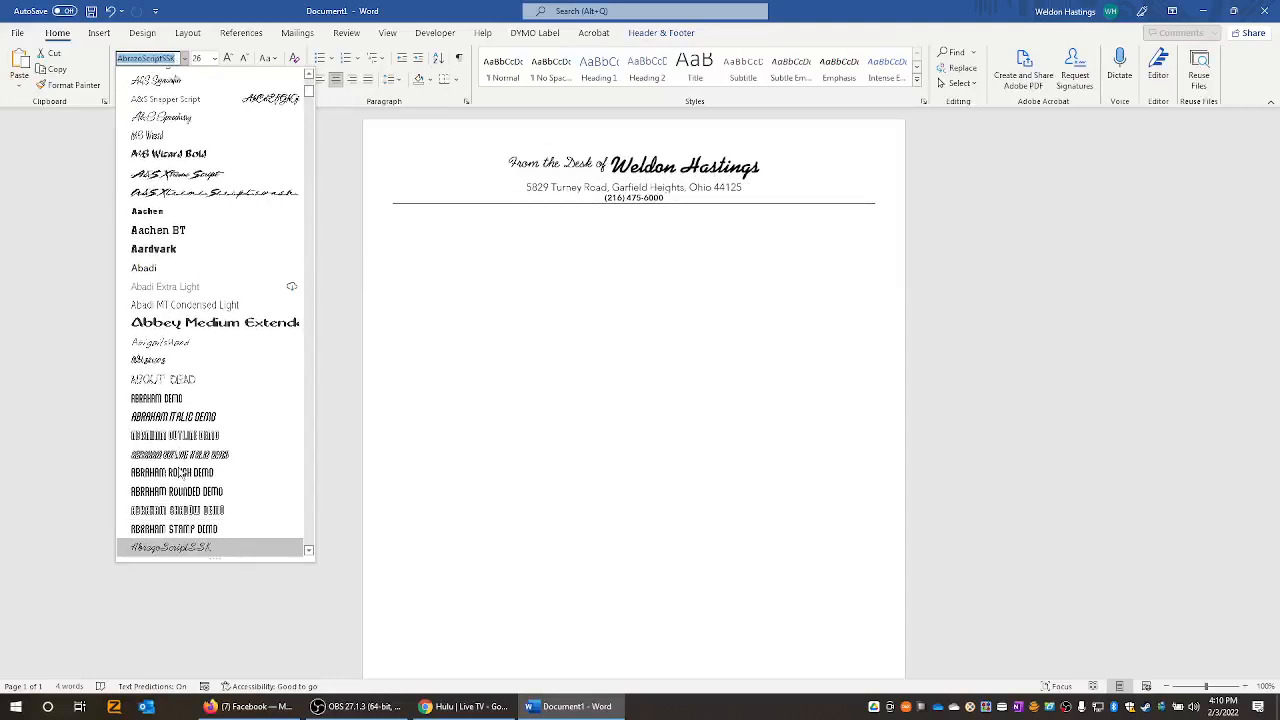
key("Down")
key("Up")
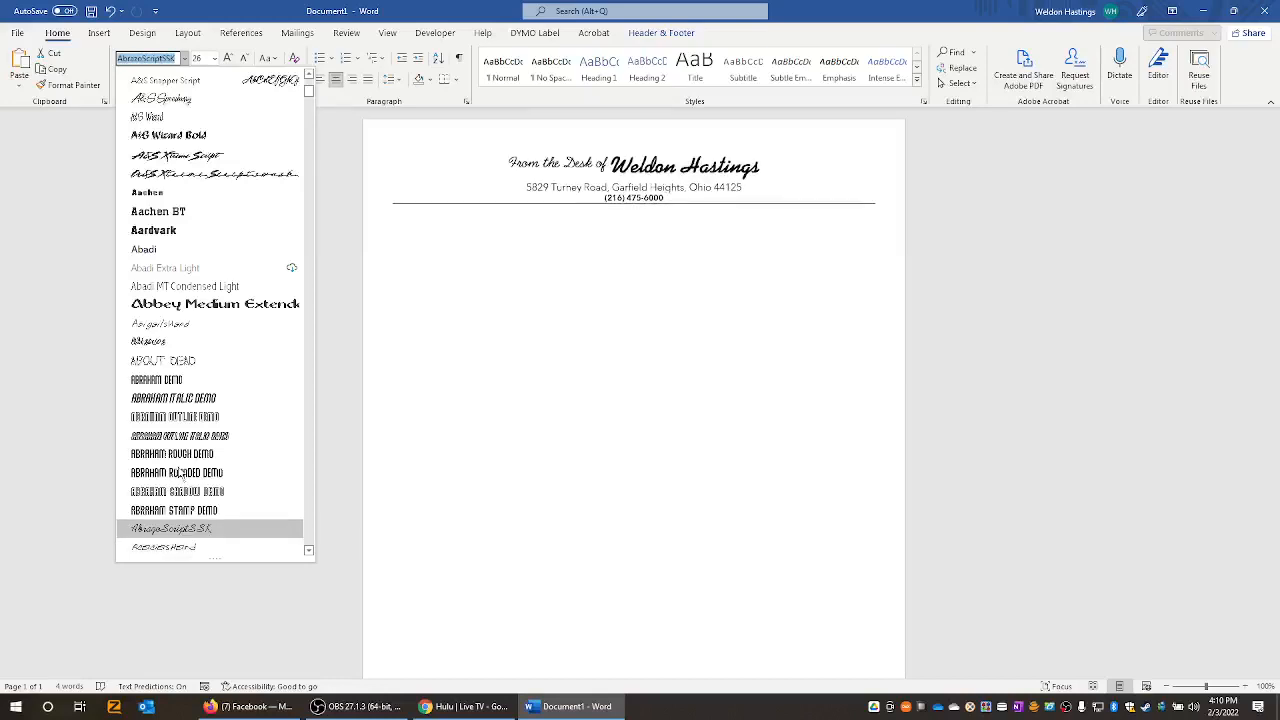
- Try a smaller AbrazoScriptSSK on 'From the Desk of', then undo back to AlainasHand 26 pt
left_click(202, 535)
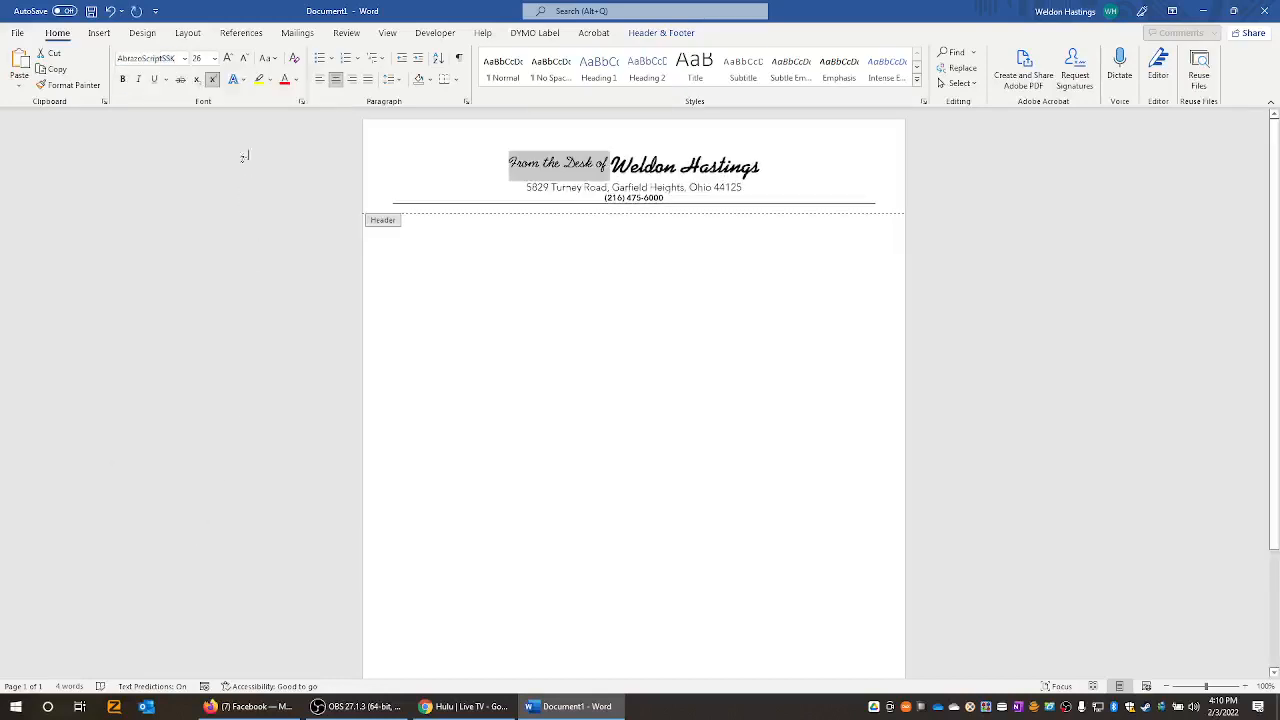
left_click(244, 58)
left_click(244, 58)
left_click(244, 58)
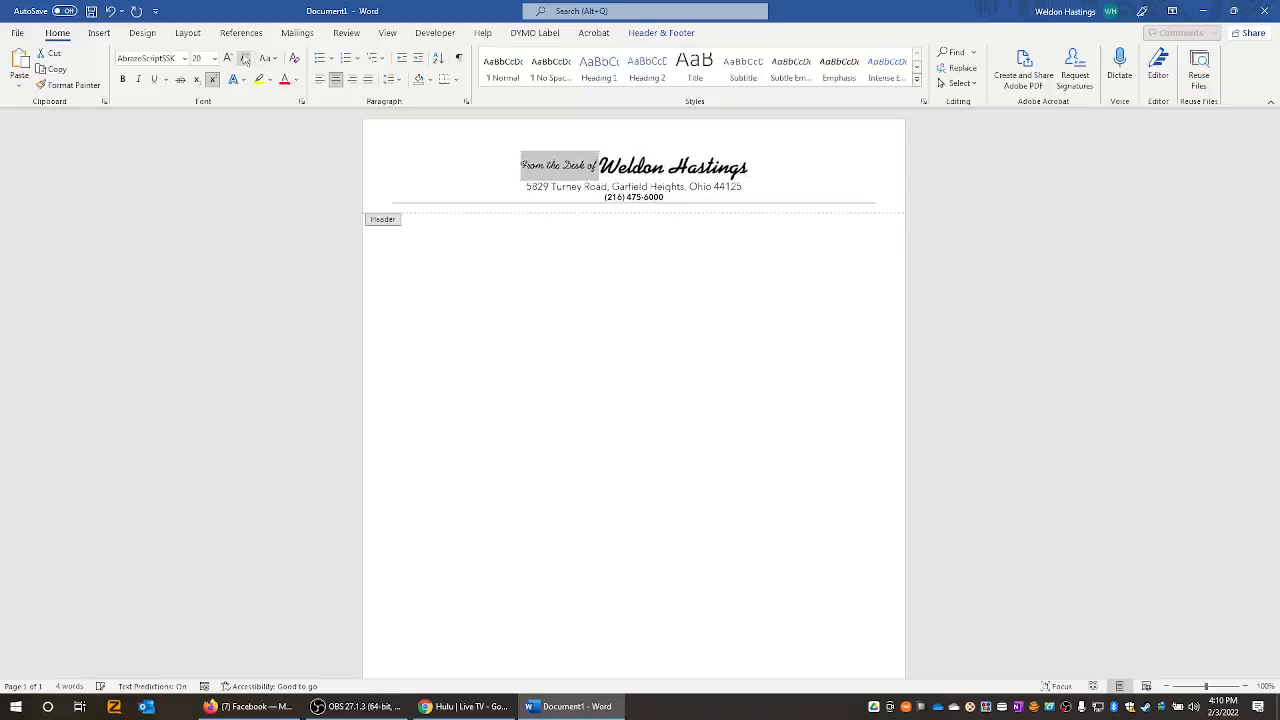
left_click(244, 58)
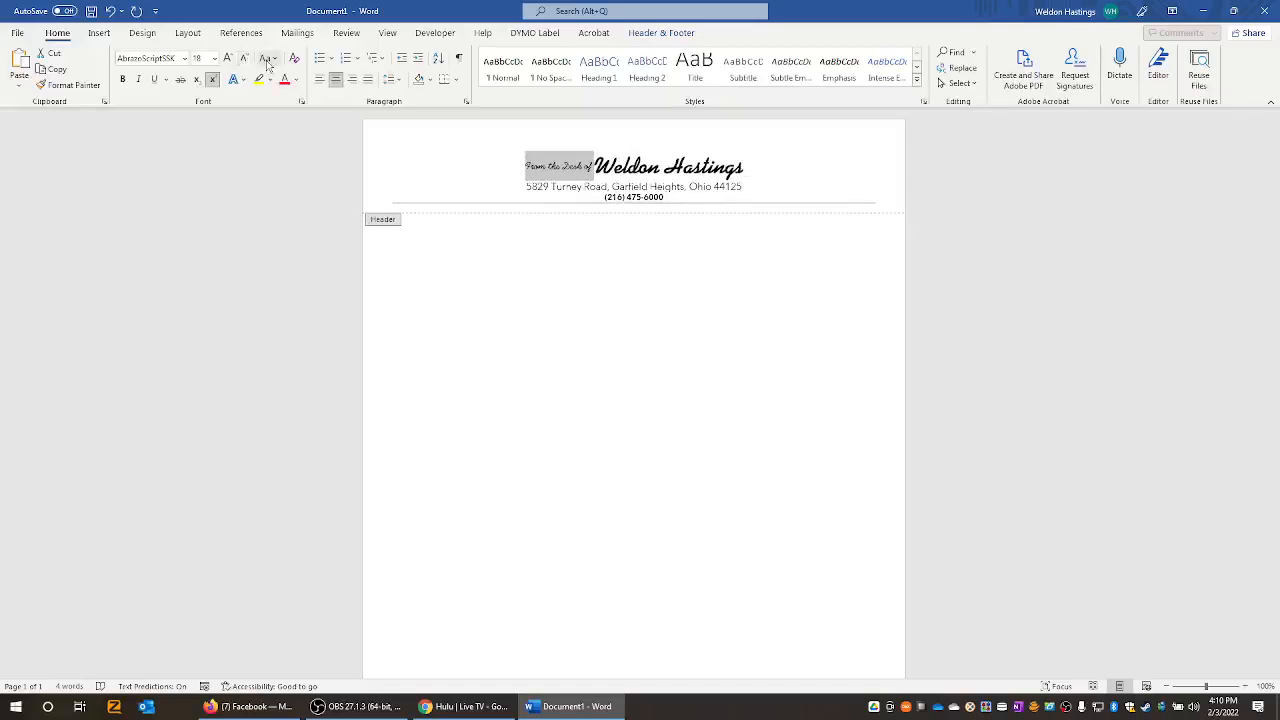
left_click(266, 59)
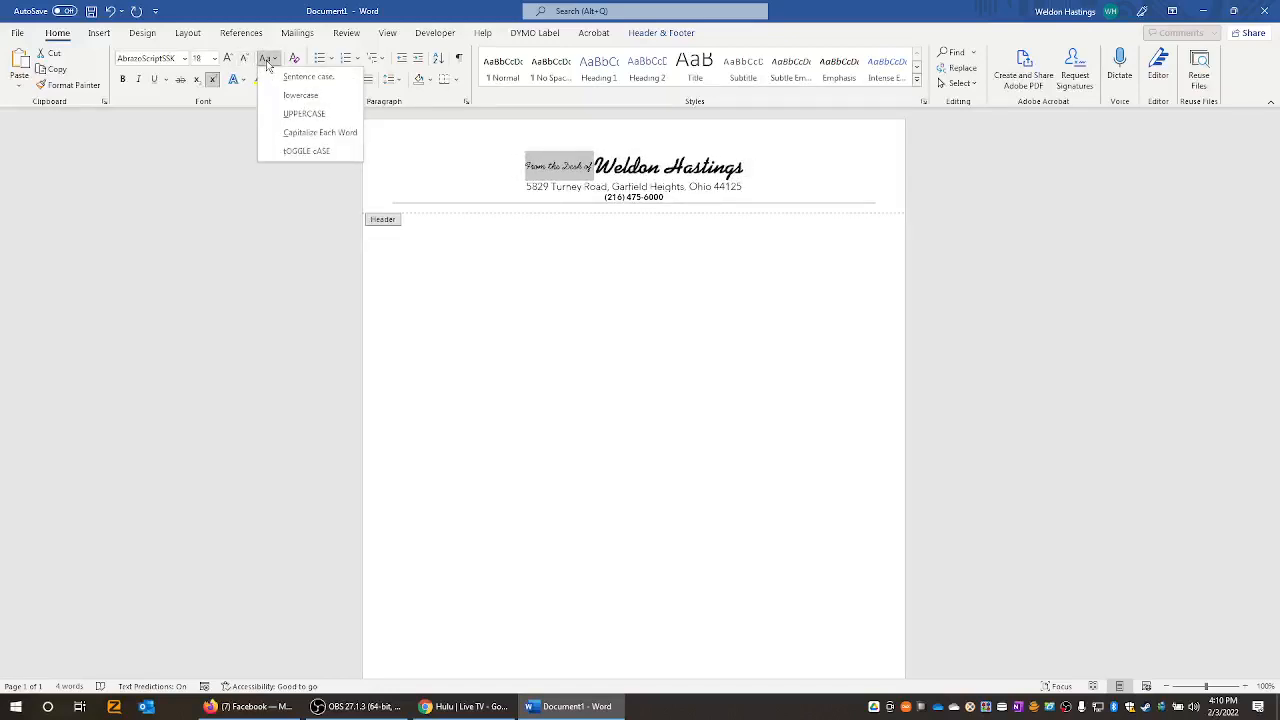
left_click(547, 180)
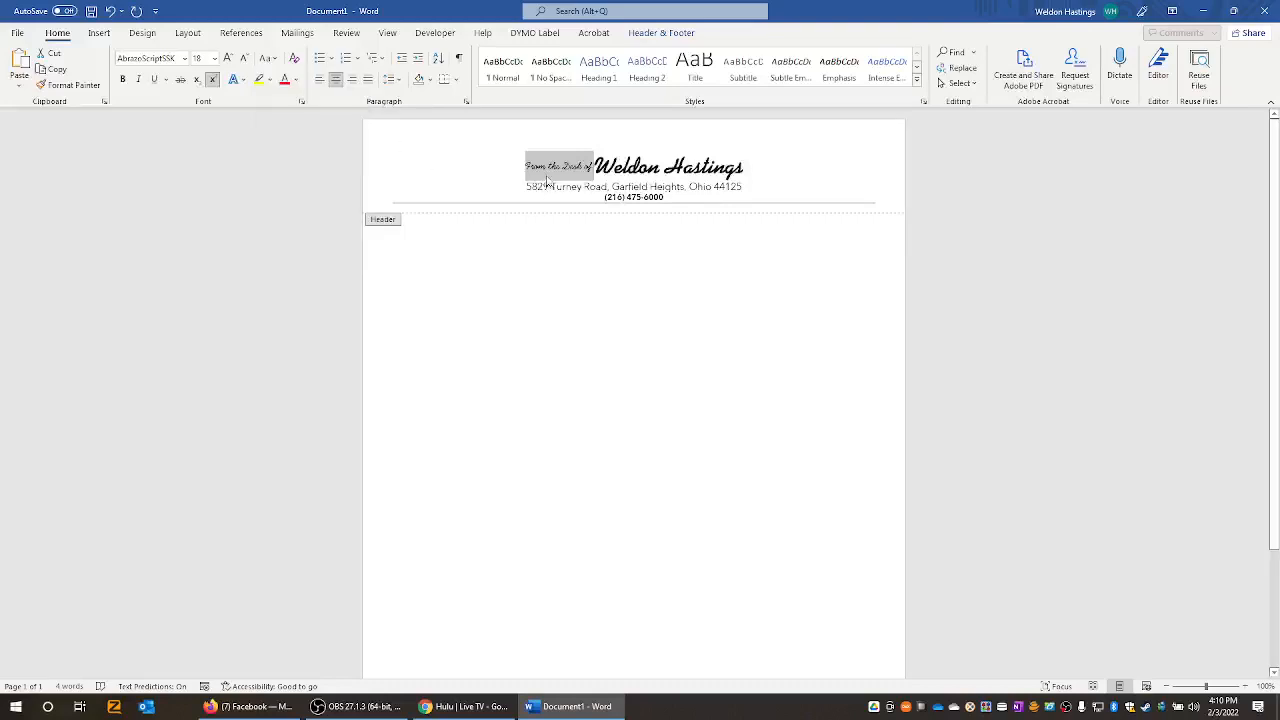
key("ctrl+shift+period")
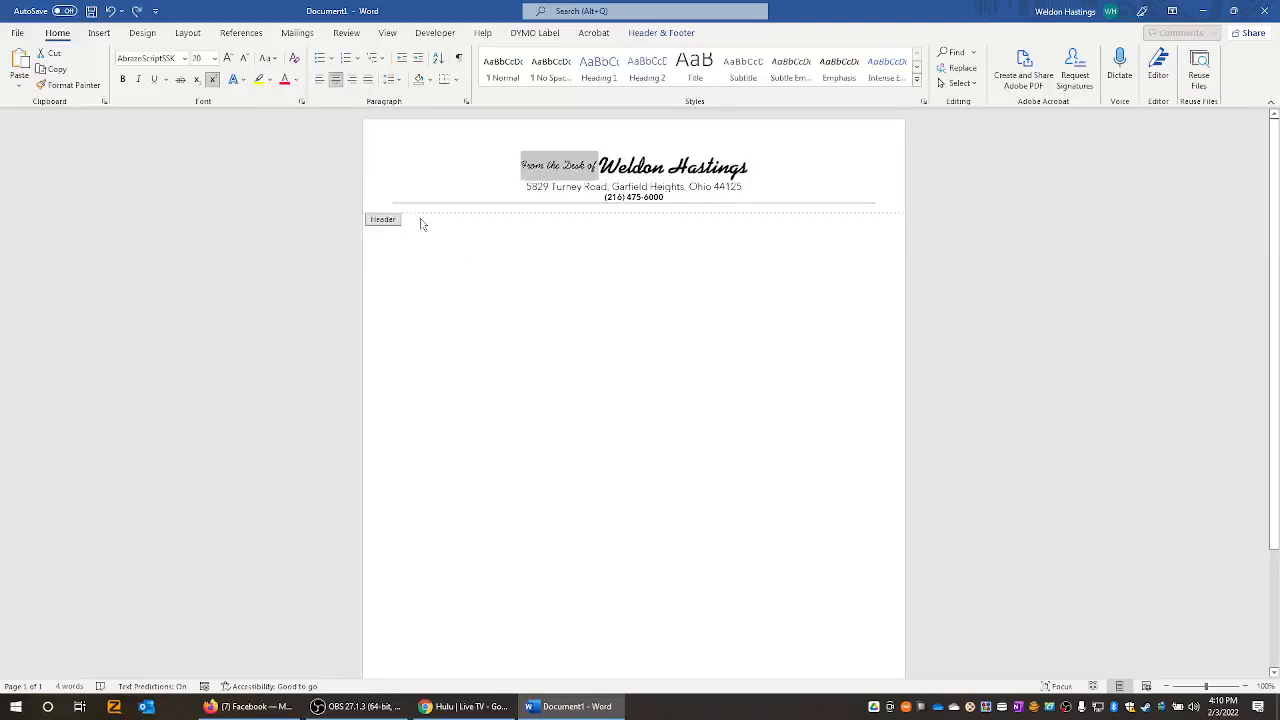
key("ctrl+z")
key("ctrl+z")
key("ctrl+z")
key("ctrl+z")
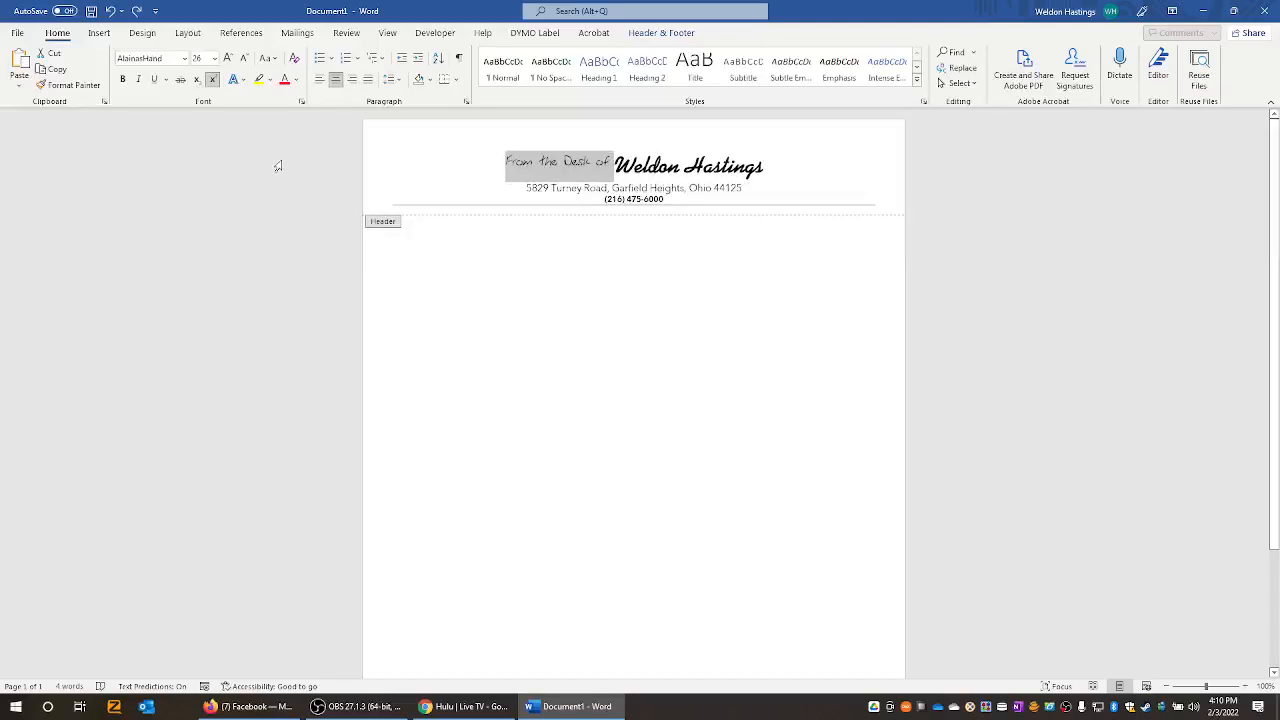
- Preview the FZ Hand 14 fonts, including Hollow Italic, Italic and Wavey, on the heading
left_click(185, 59)
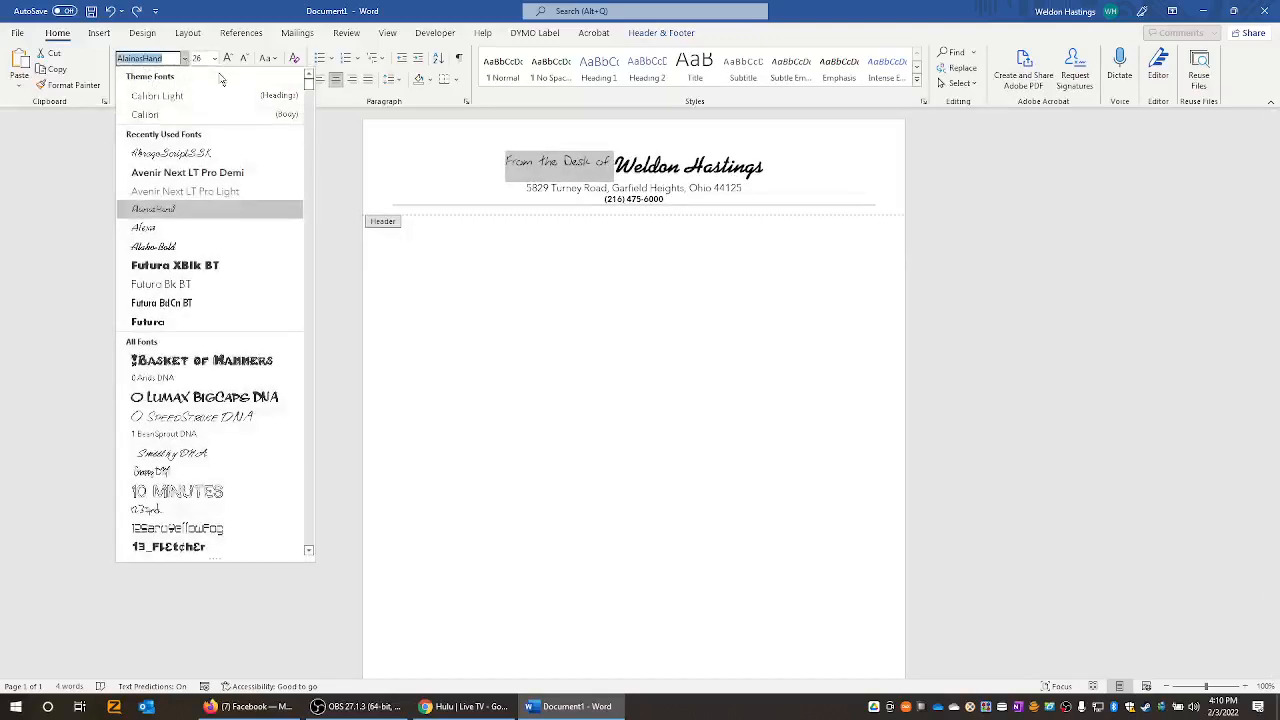
left_click_drag(310, 88, 310, 258)
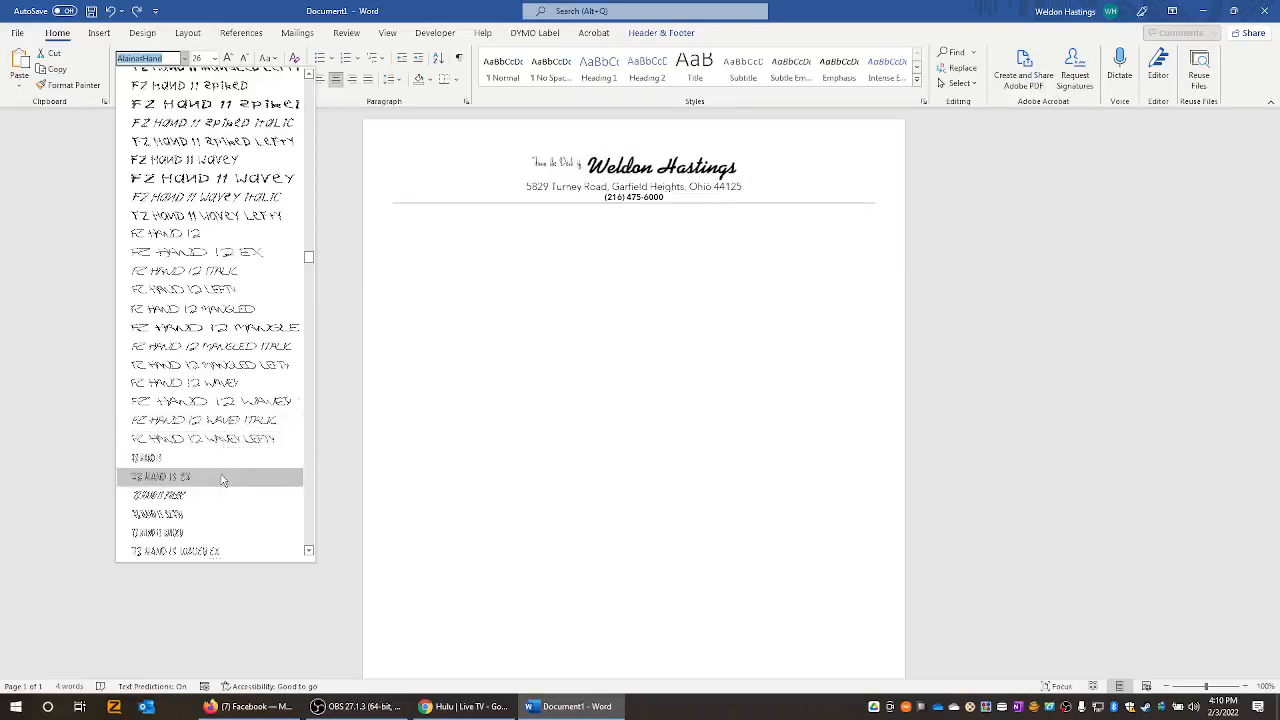
key("Down")
key("Down")
key("Down")
key("Down")
key("Down")
key("Down")
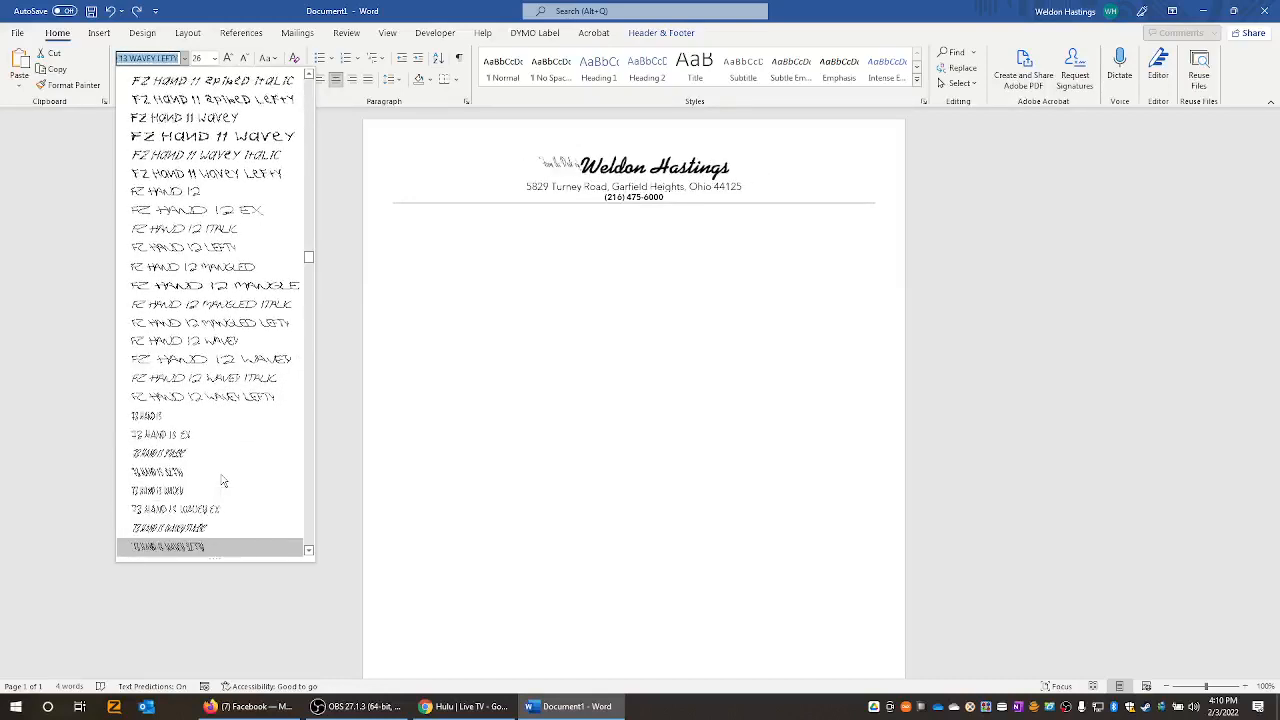
key("Down")
key("Down")
key("Down")
key("Down")
key("Down")
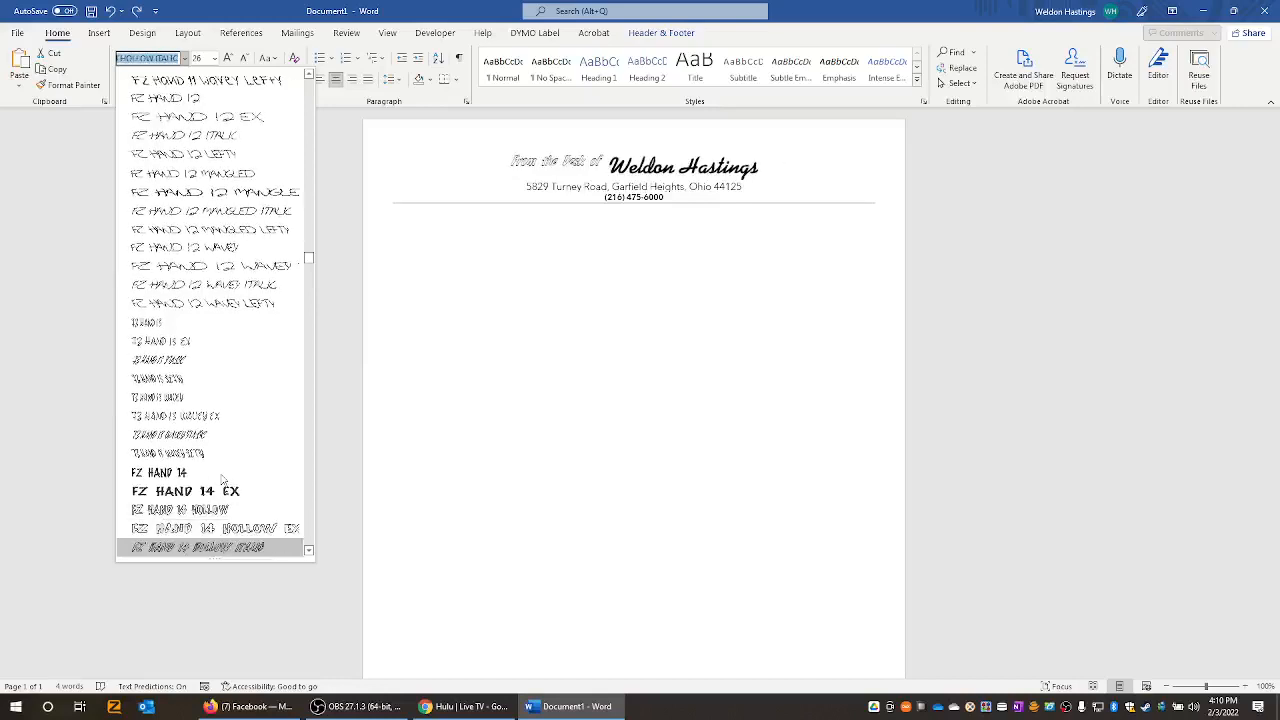
key("Down")
key("Down")
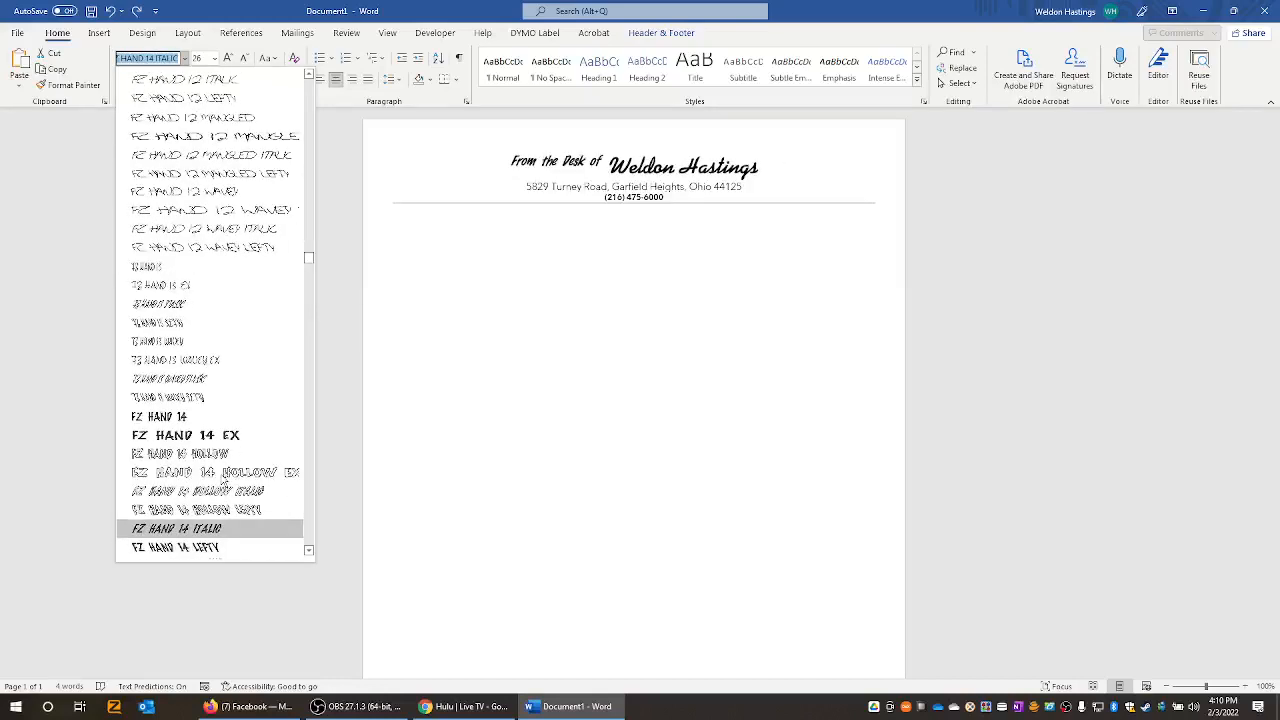
key("Down")
key("Down")
key("Down")
key("Down")
key("Down")
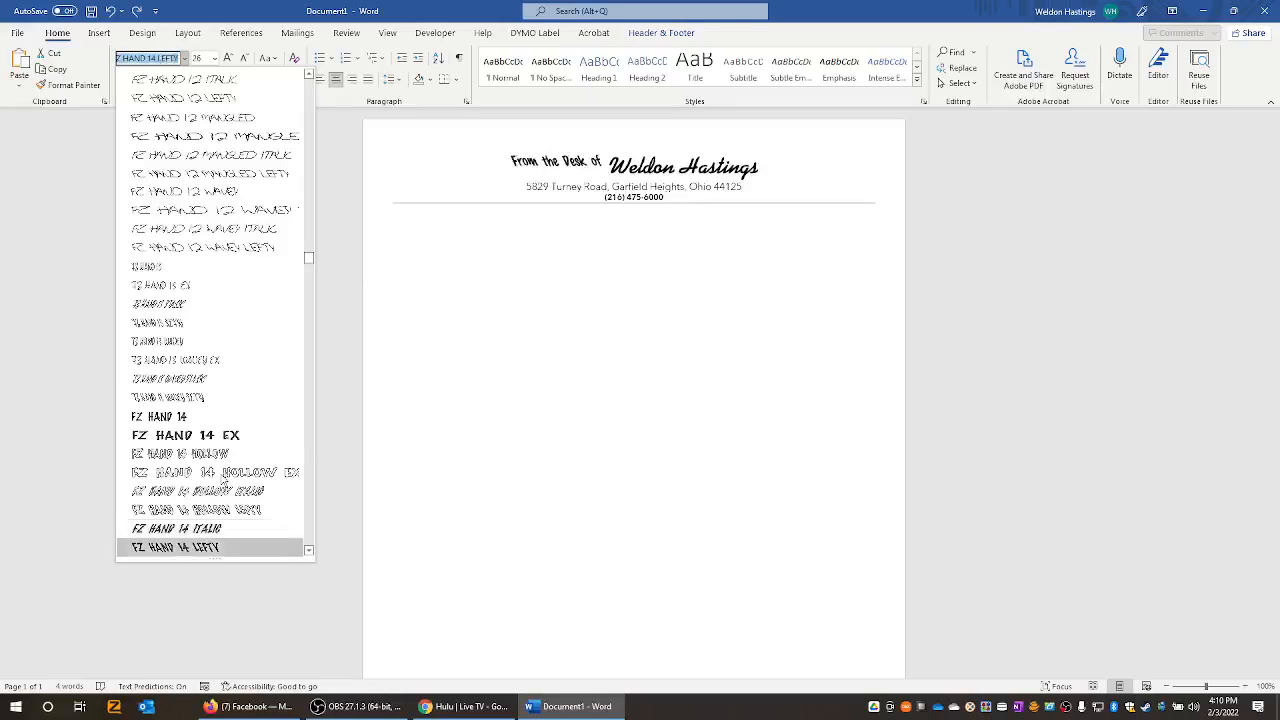
key("Down")
key("Down")
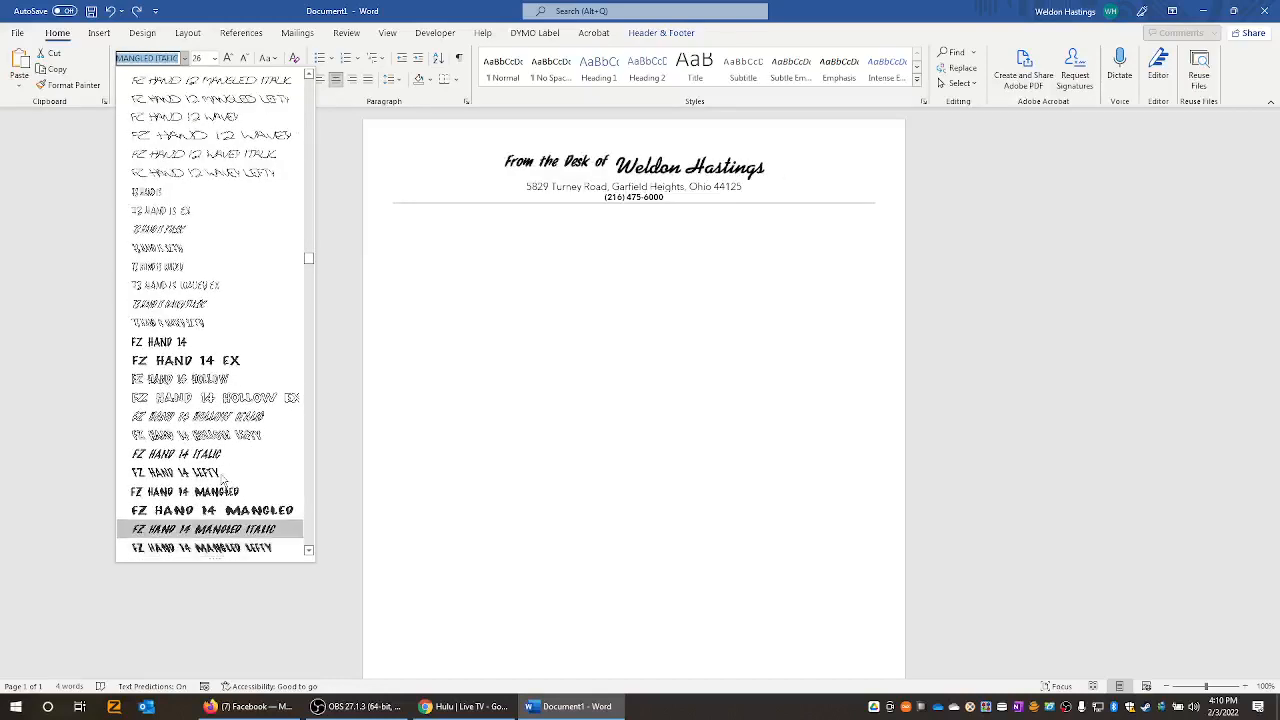
key("Down")
key("Down")
key("Down")
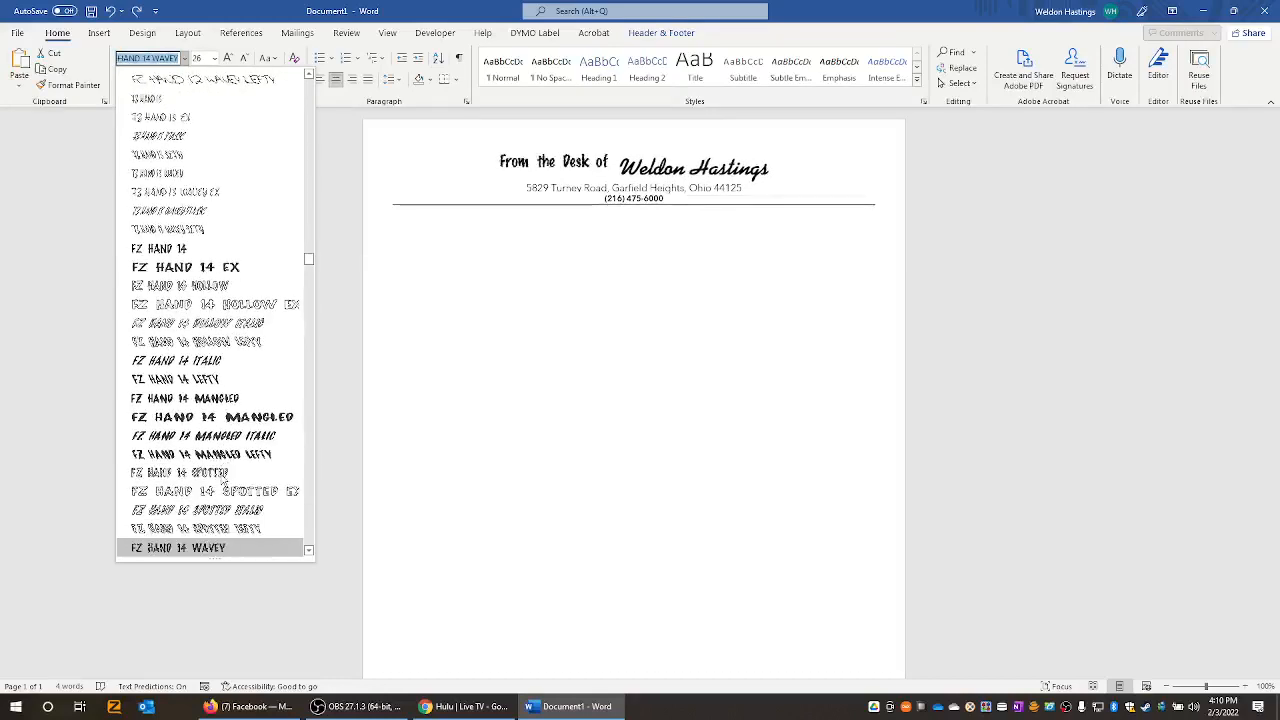
- Preview FZ Hand 15, 16, 18 and 2, then apply FZ Hand 2 Contour Italic
key("Down")
key("Down")
key("Down")
key("Down")
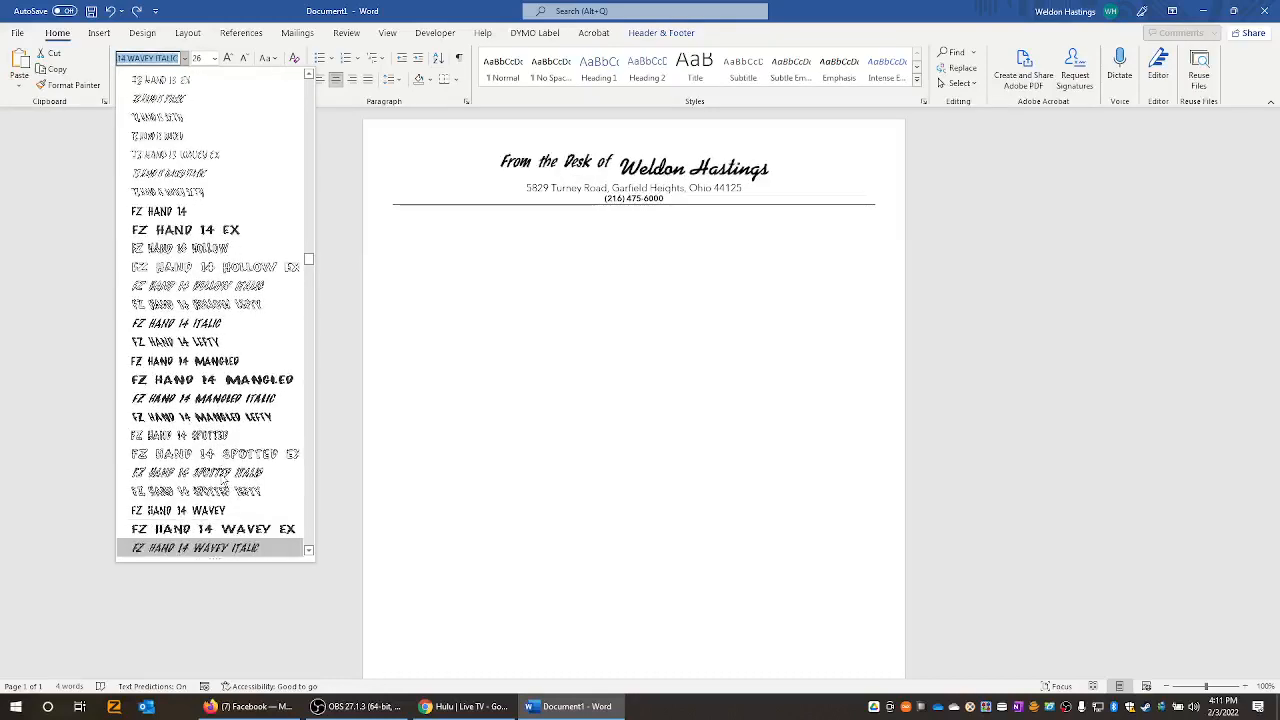
key("Down")
key("Down")
key("Down")
key("Down")
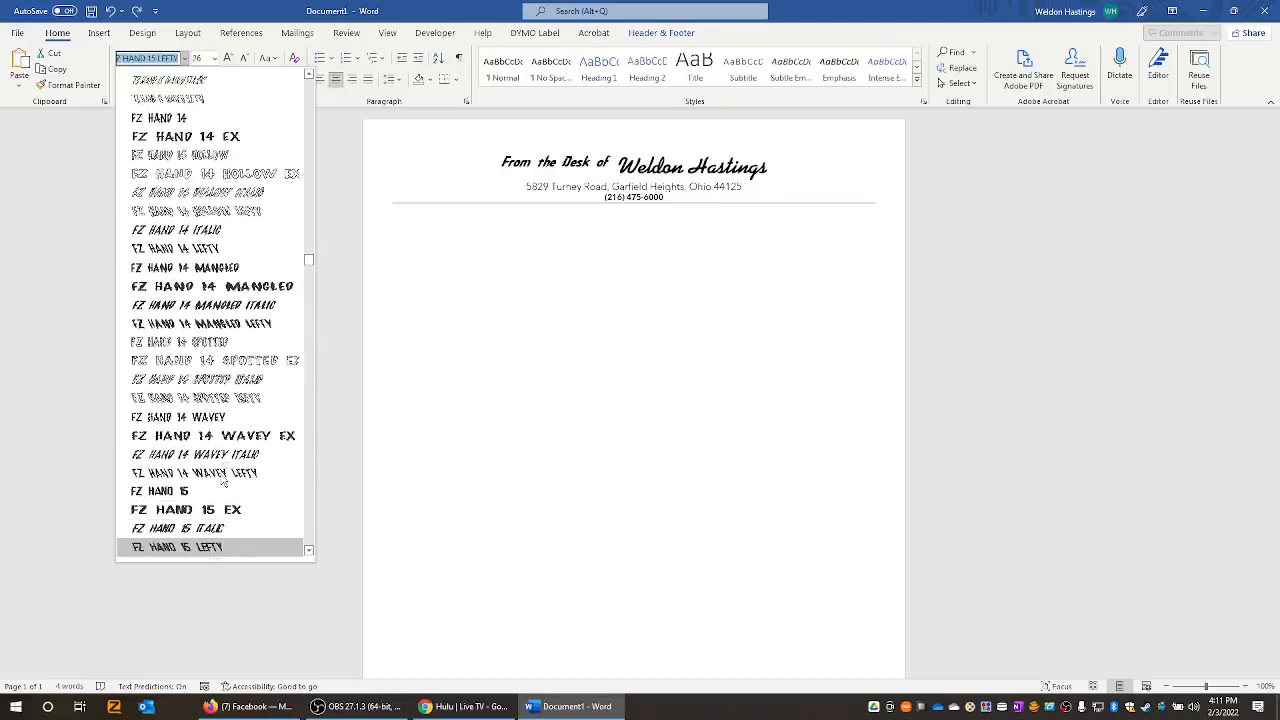
key("Down")
key("Down")
key("Down")
key("Down")
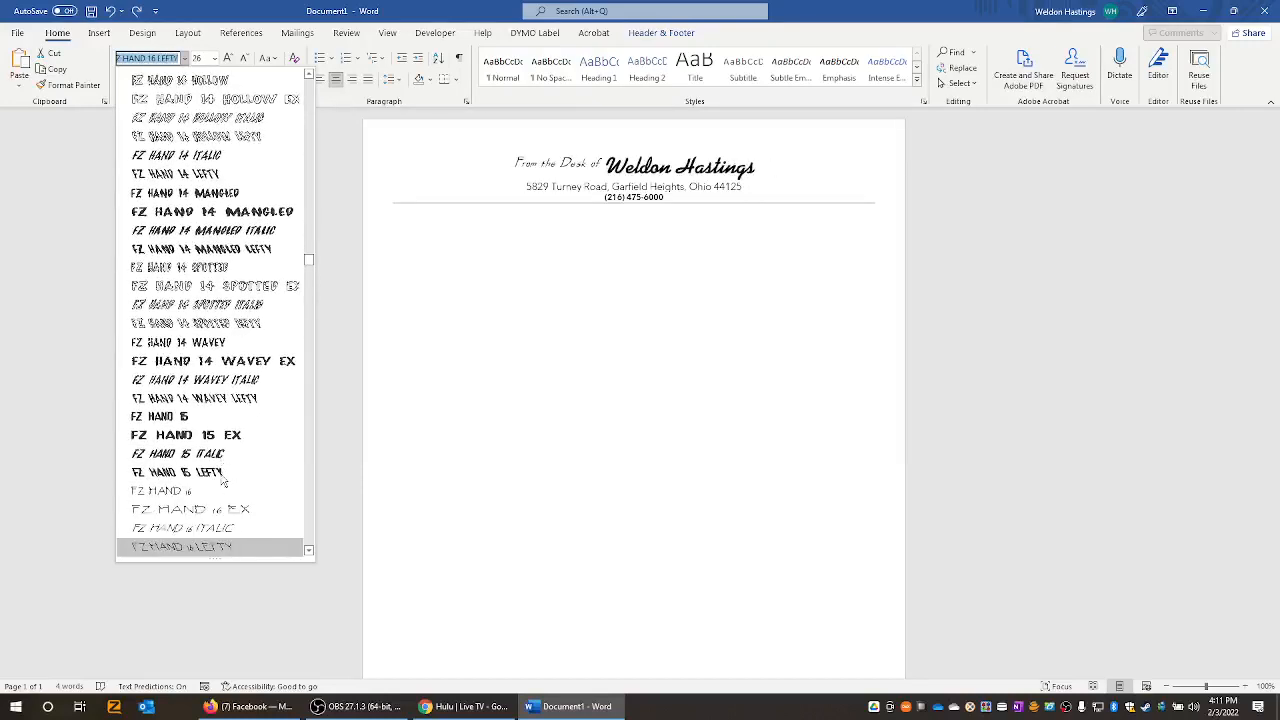
key("Down")
key("Down")
key("Down")
key("Down")
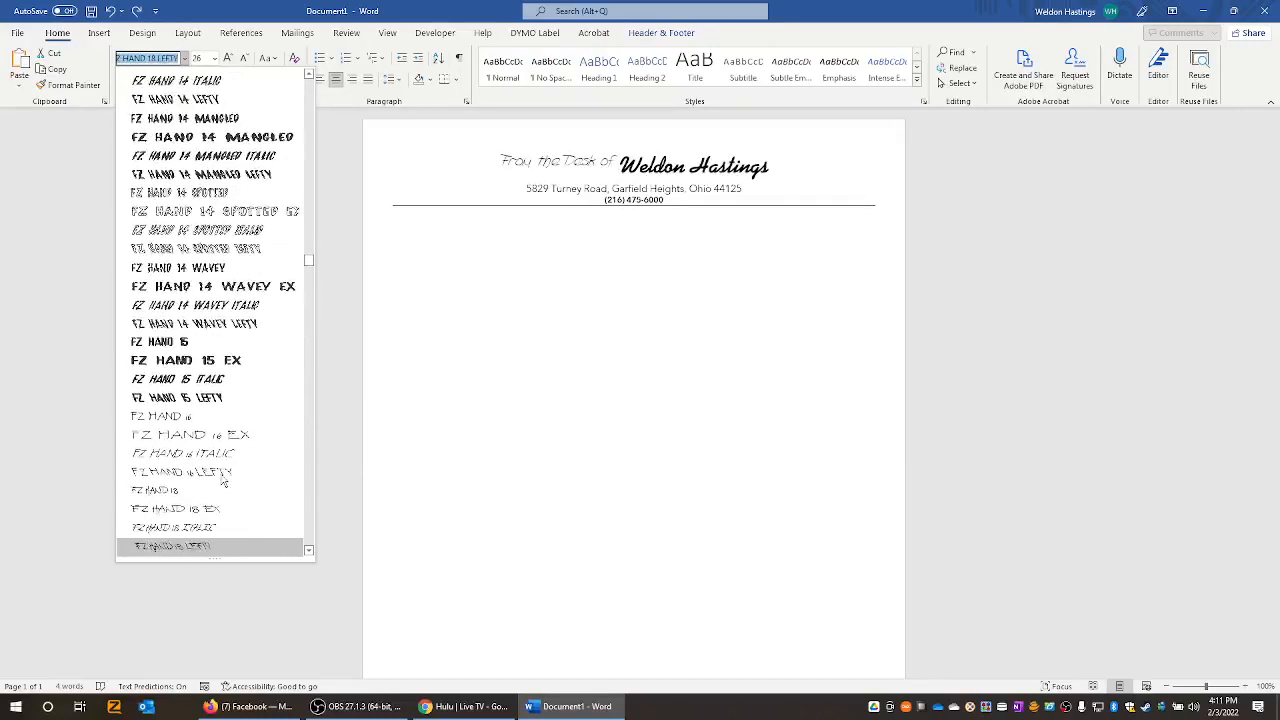
key("Down")
key("Down")
key("Down")
key("Down")
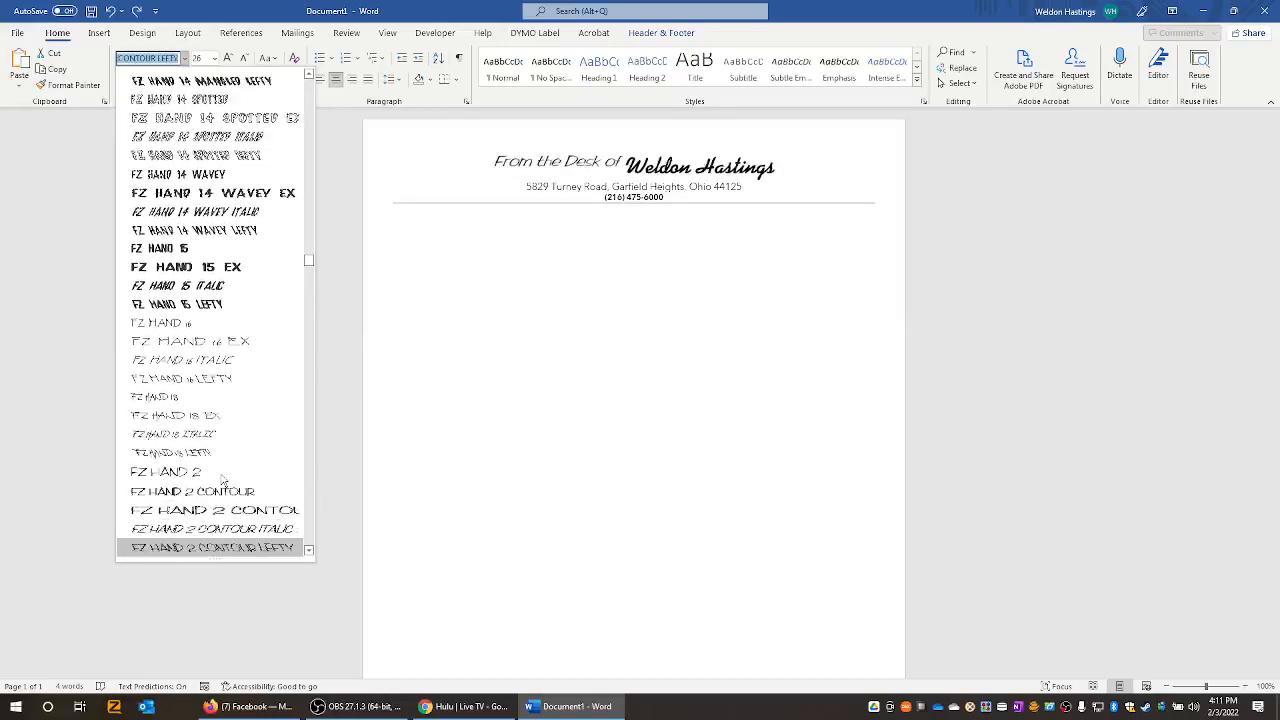
key("Up")
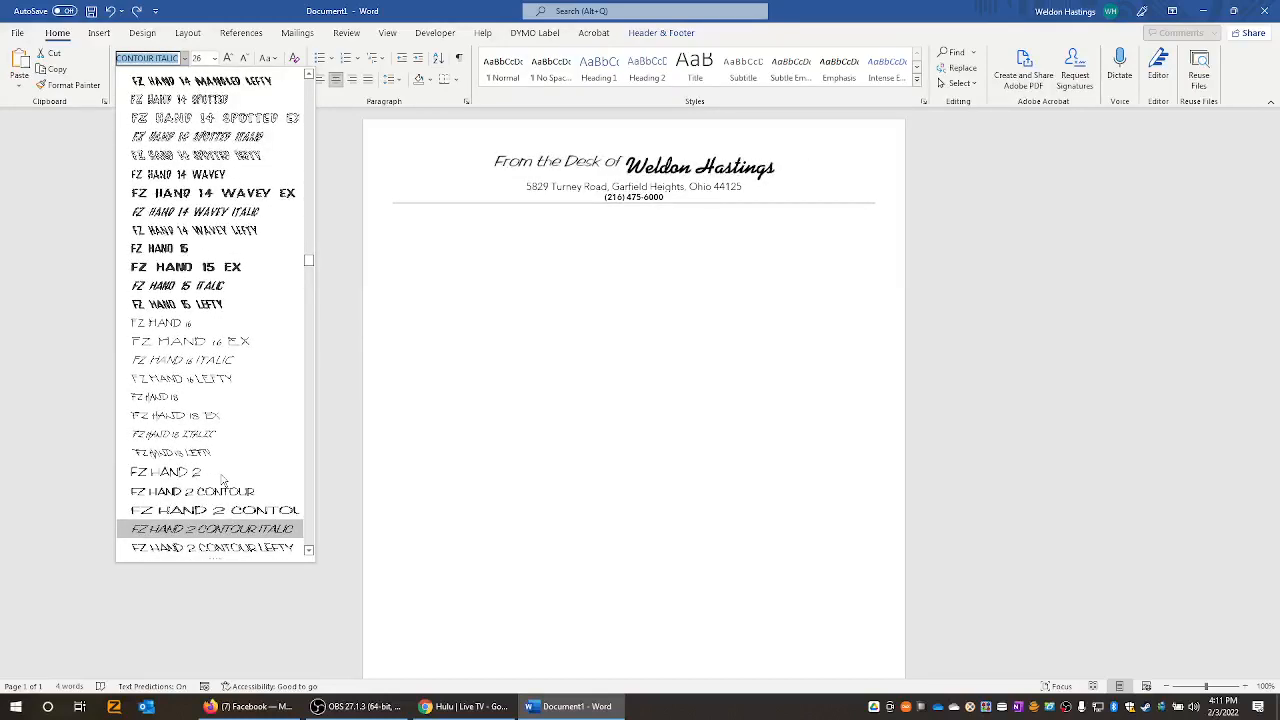
left_click(209, 531)
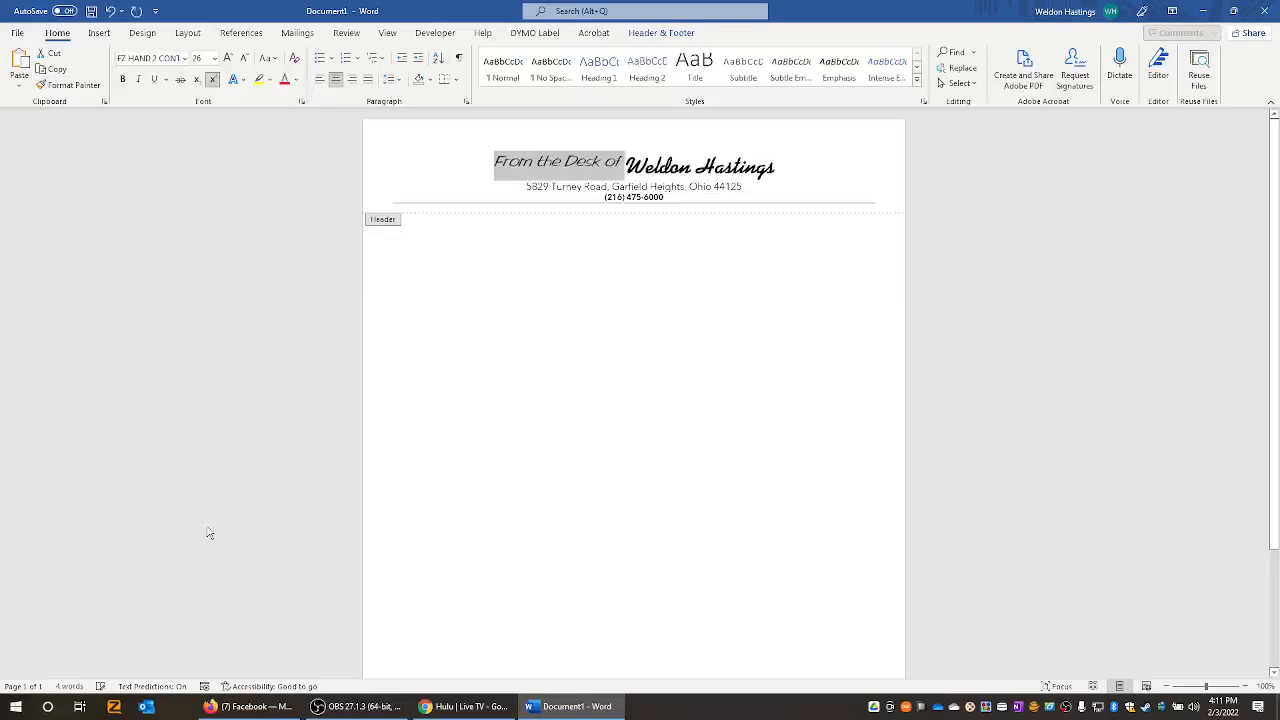
- Select the name and grow it to 36 pt
left_click(697, 167)
left_click_drag(775, 167, 625, 167)
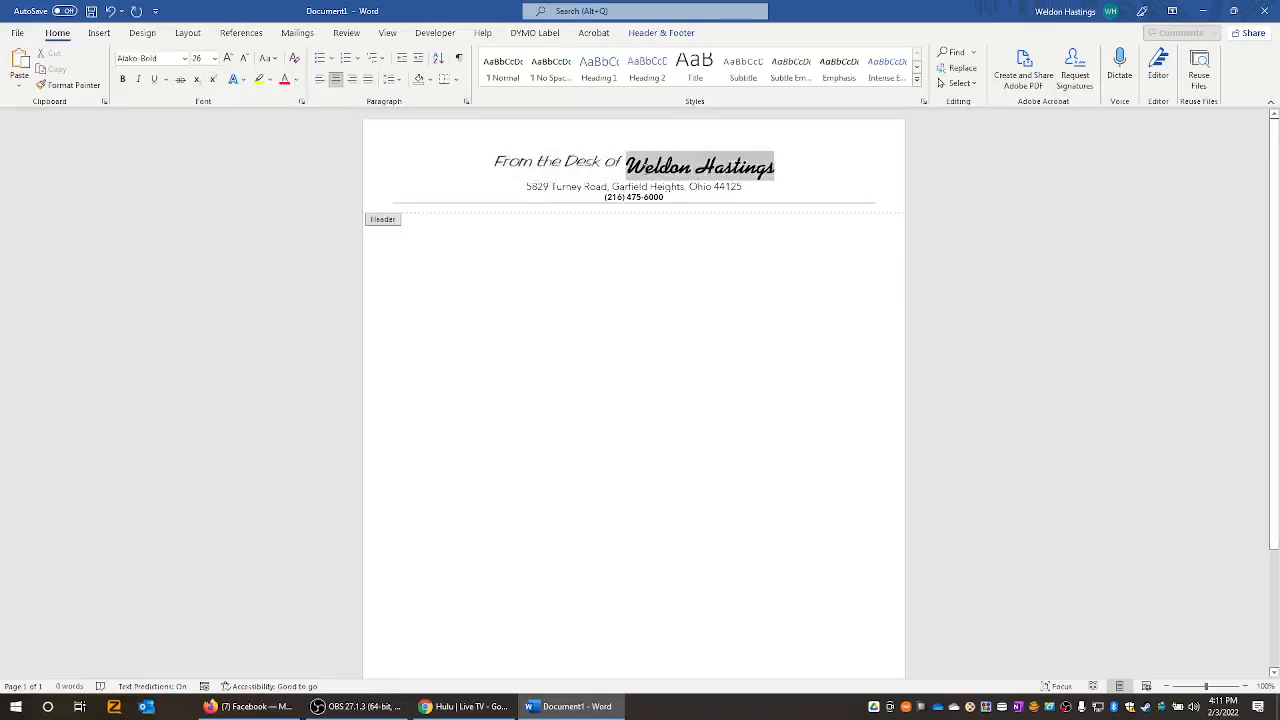
left_click(228, 58)
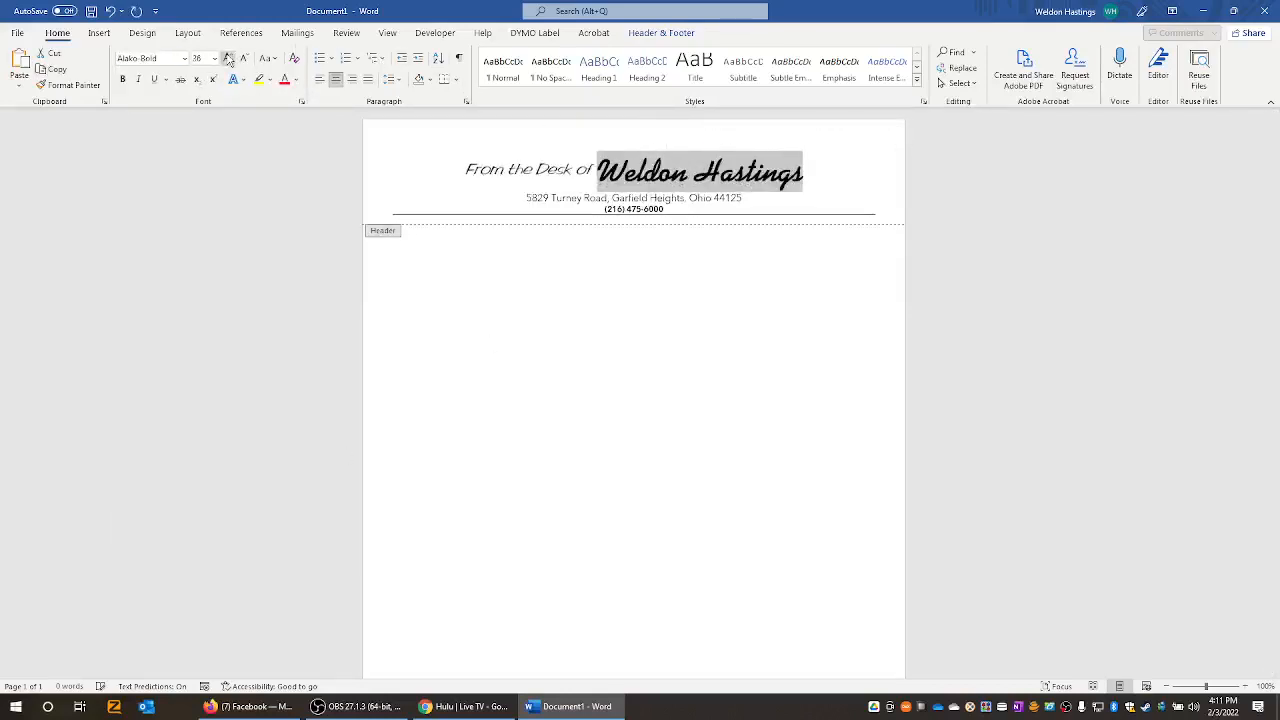
left_click(228, 58)
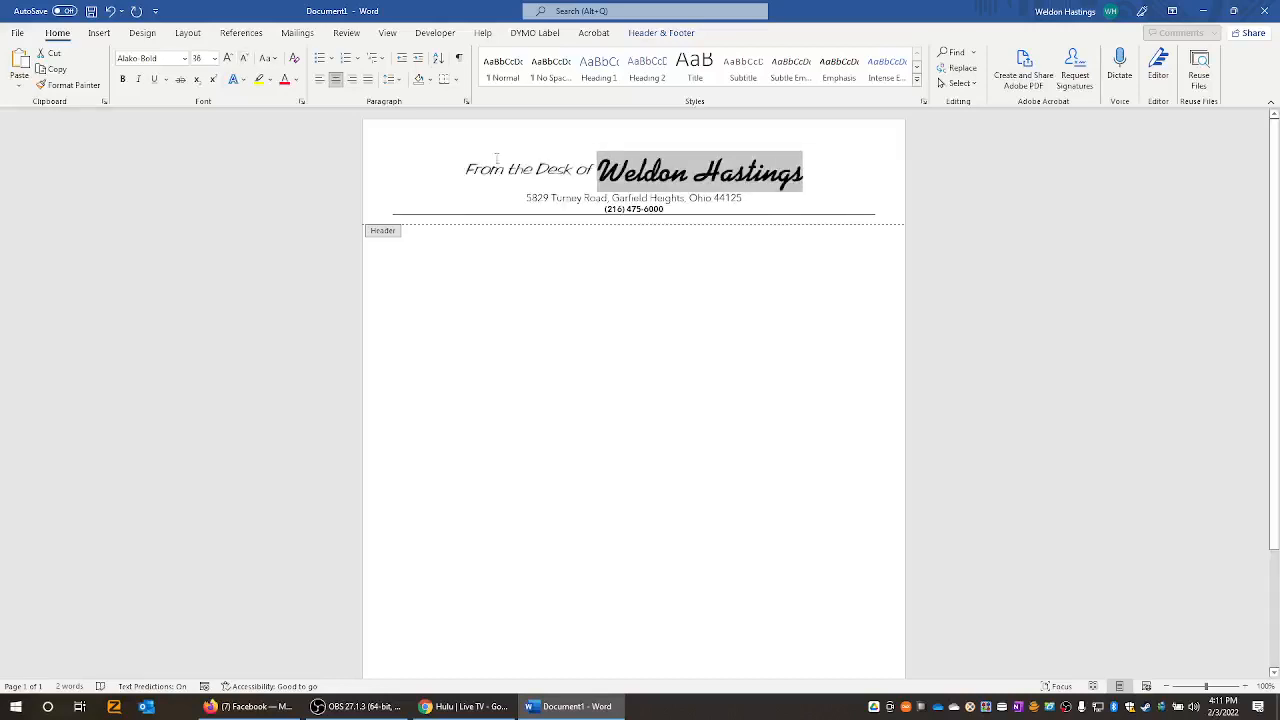
- Turn superscript off and back on for 'From the Desk of', then reselect it for formatting
left_click(594, 175)
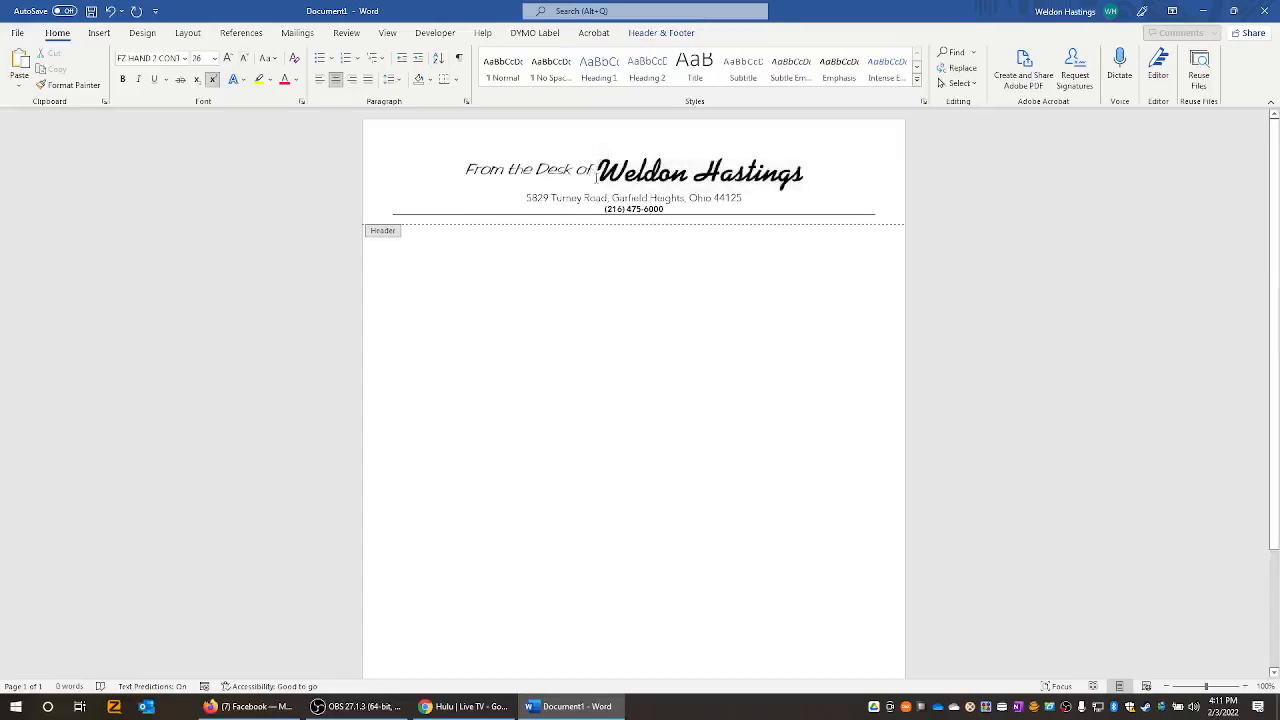
left_click_drag(597, 175, 450, 171)
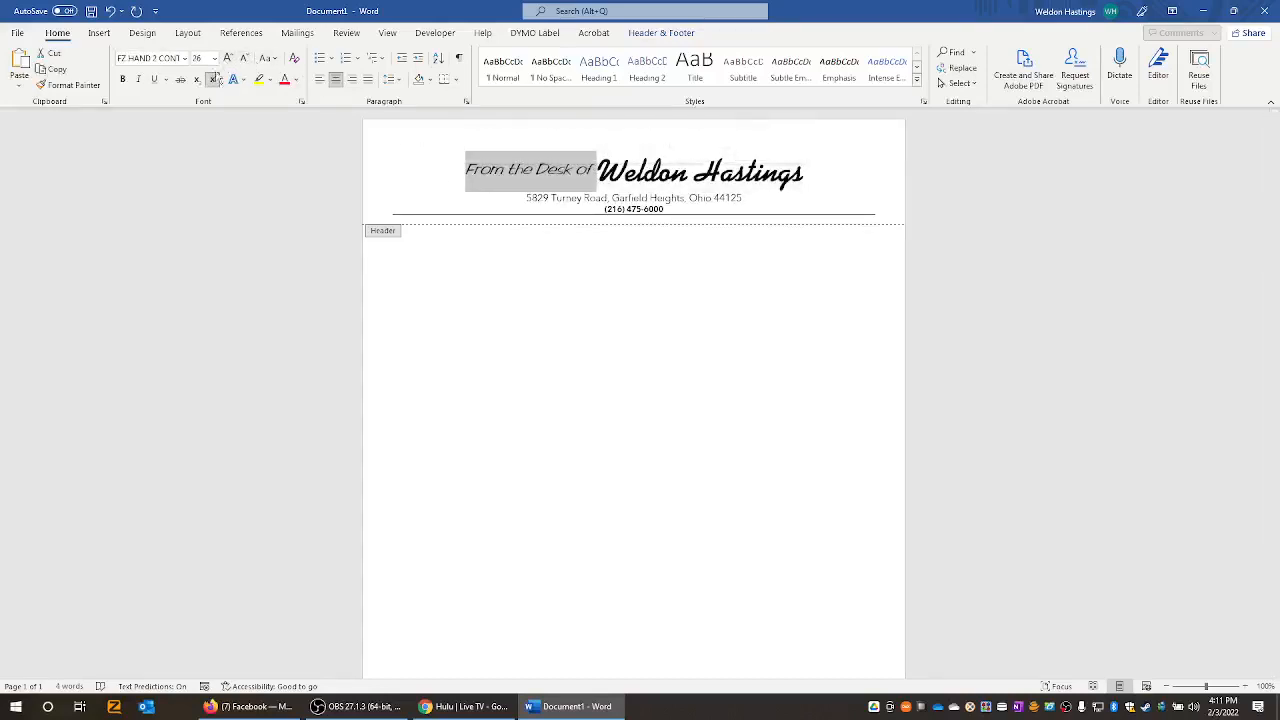
left_click(213, 80)
left_click(214, 82)
left_click(626, 172)
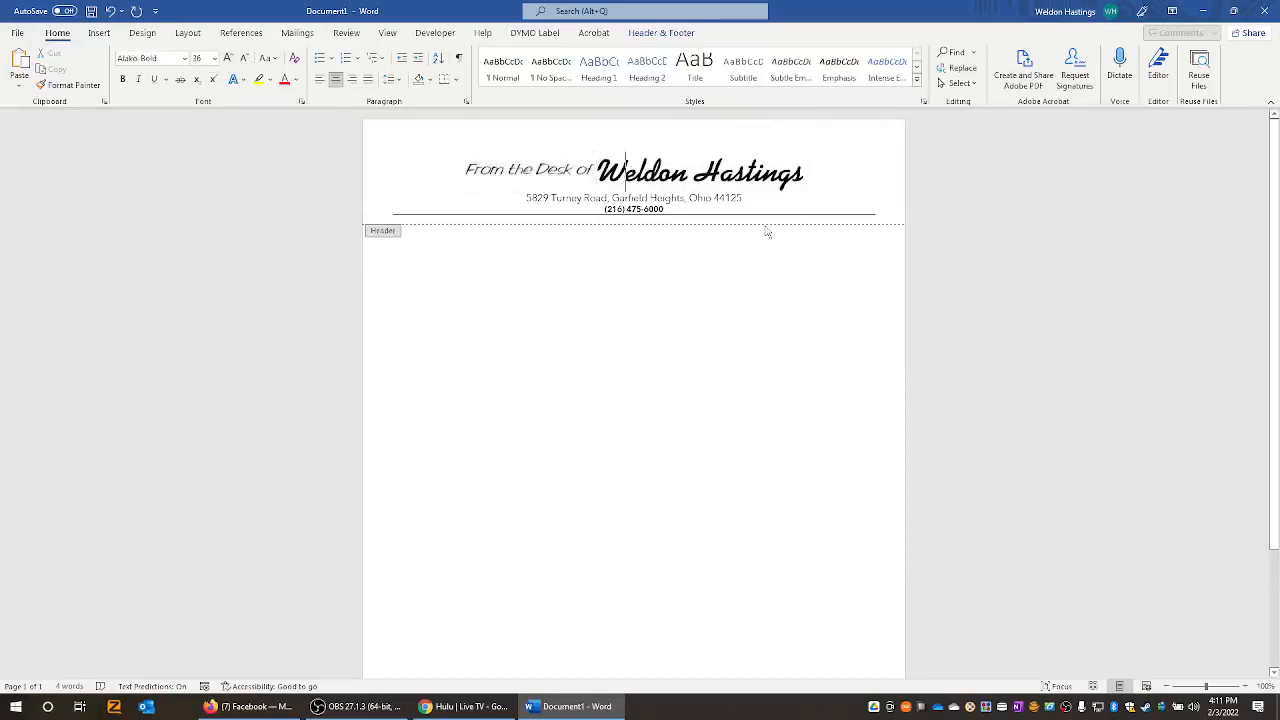
left_click_drag(625, 172, 466, 172)
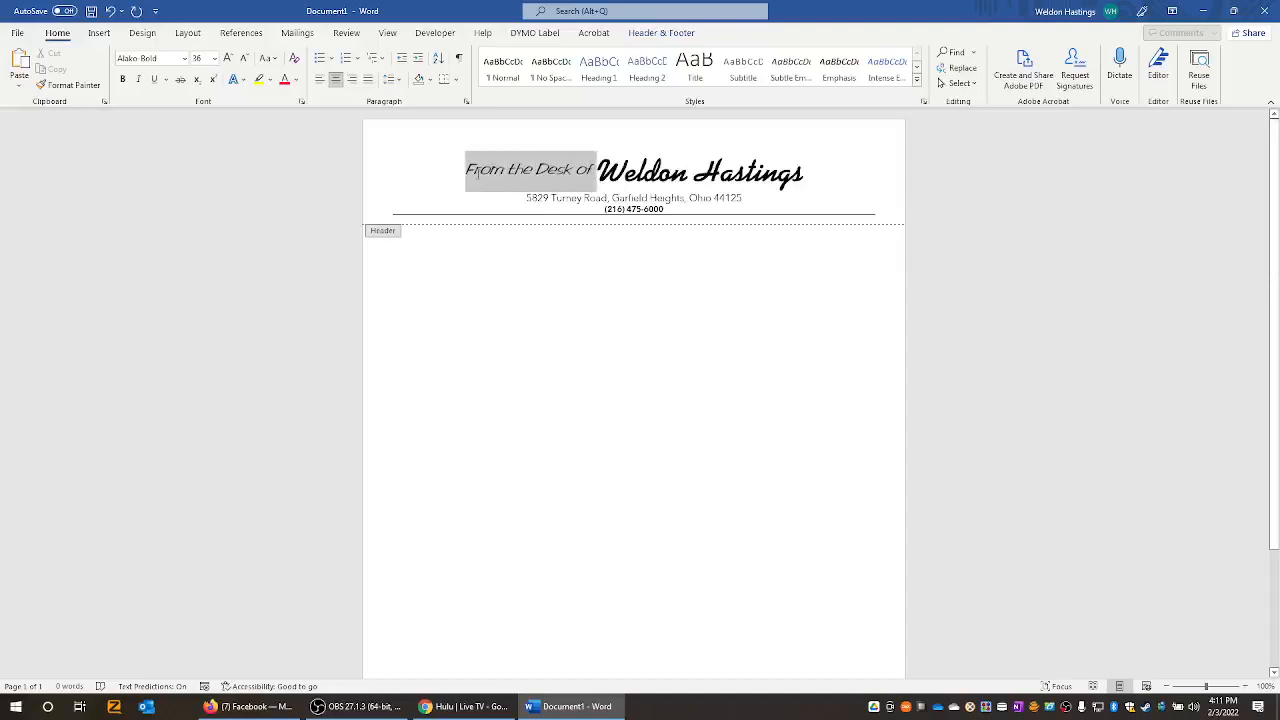
right_click(507, 173)
left_click(535, 283)
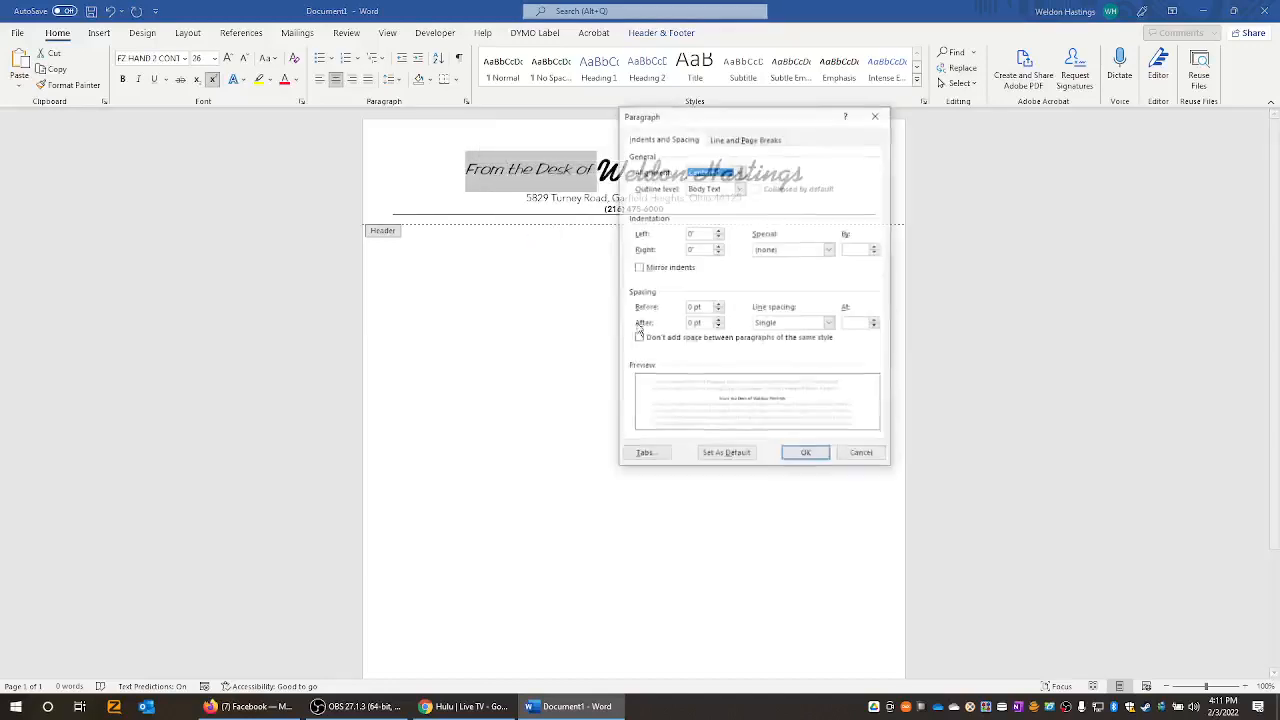
left_click_drag(760, 108, 998, 182)
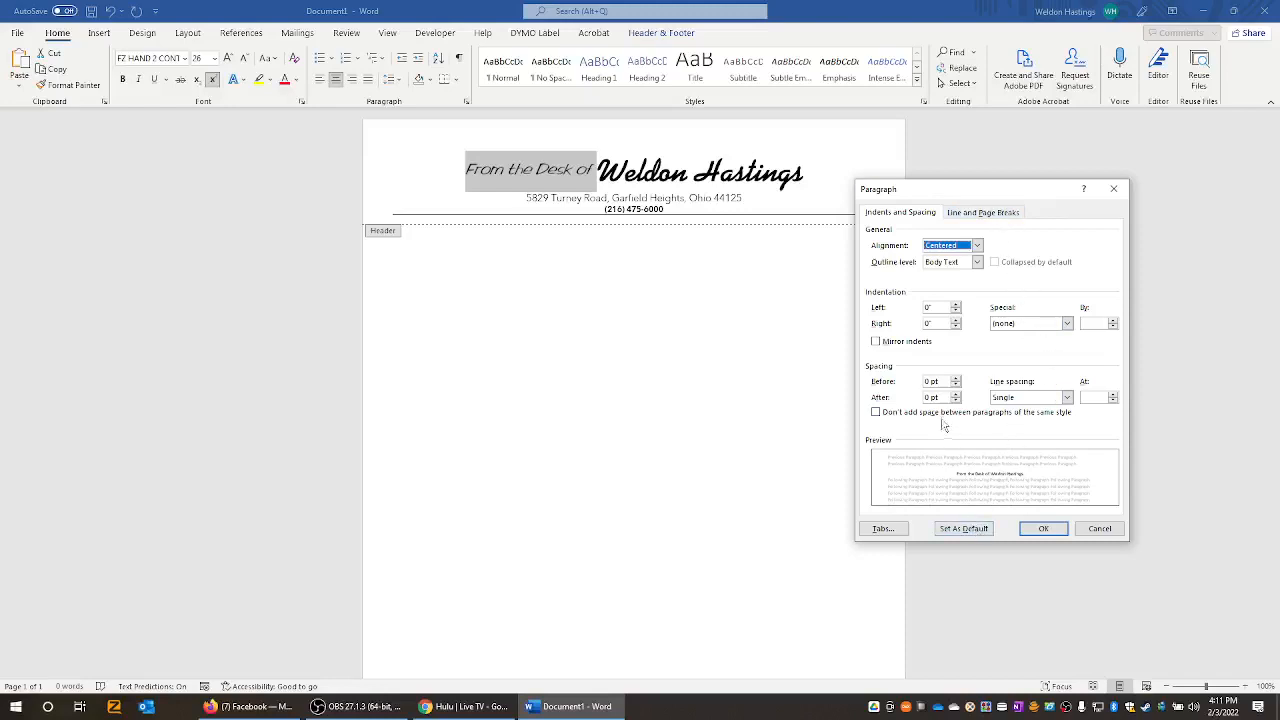
left_click(1066, 397)
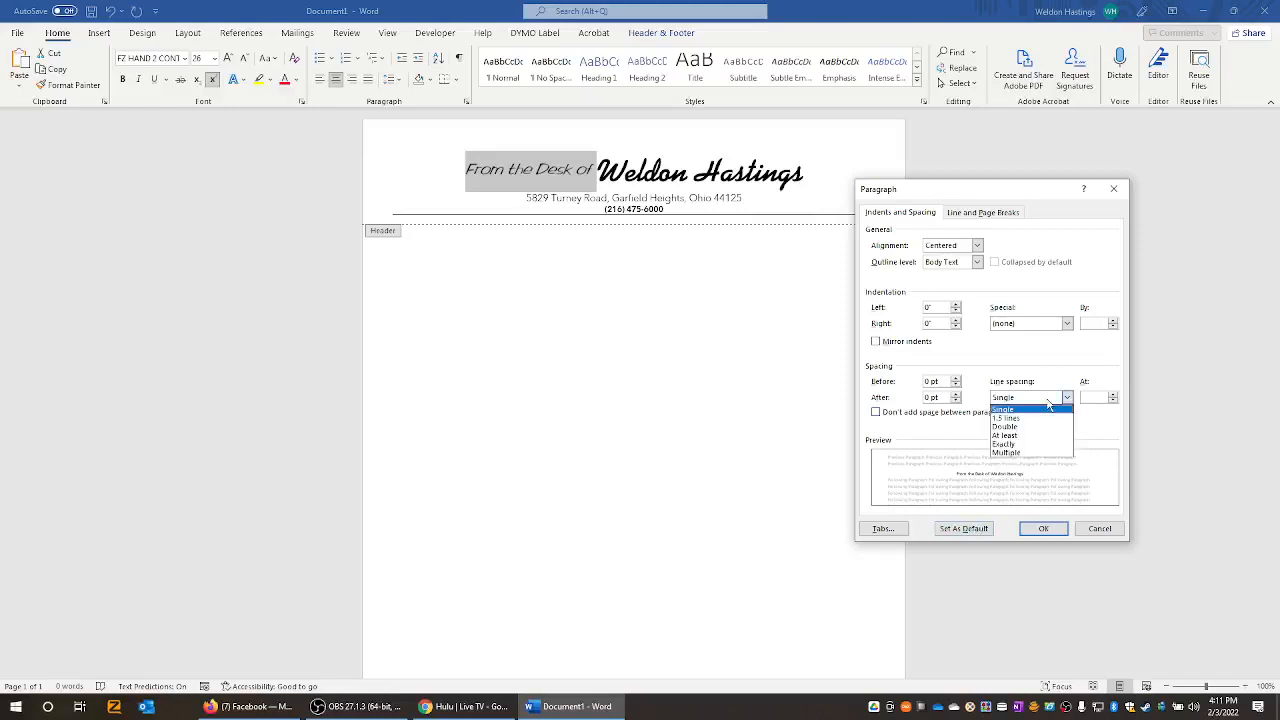
left_click(1049, 407)
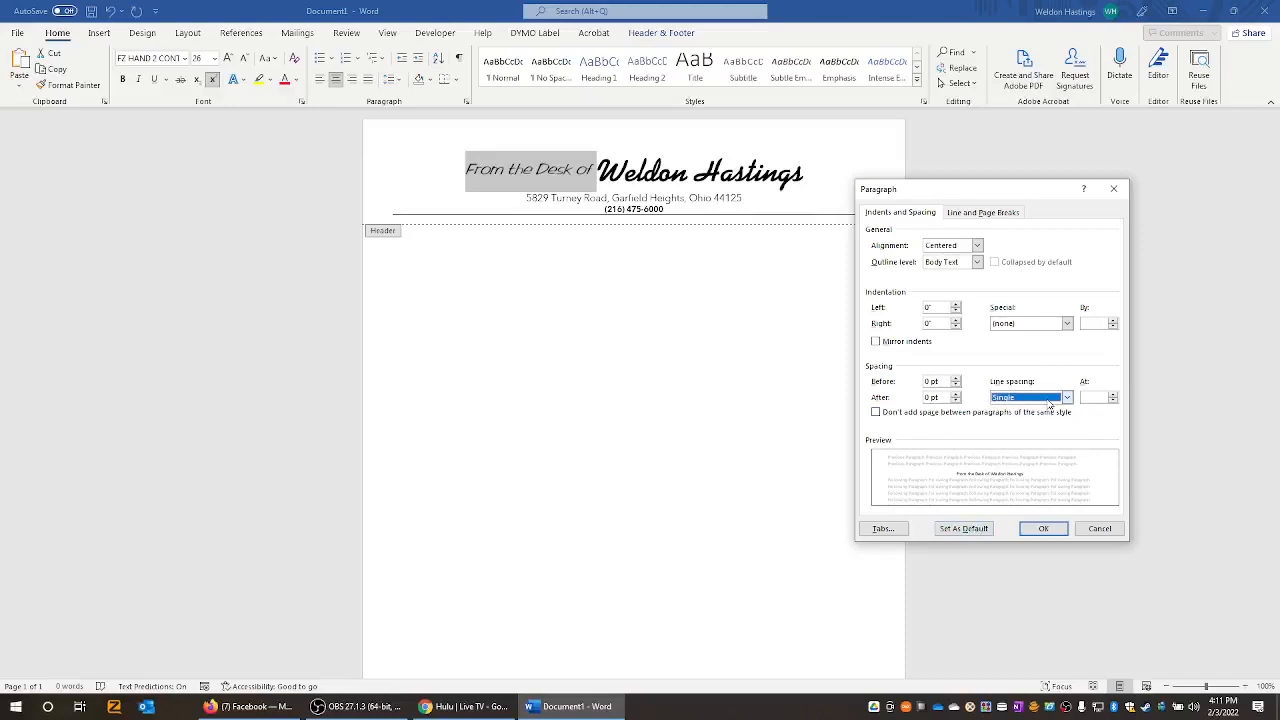
left_click(1095, 528)
left_click(612, 178)
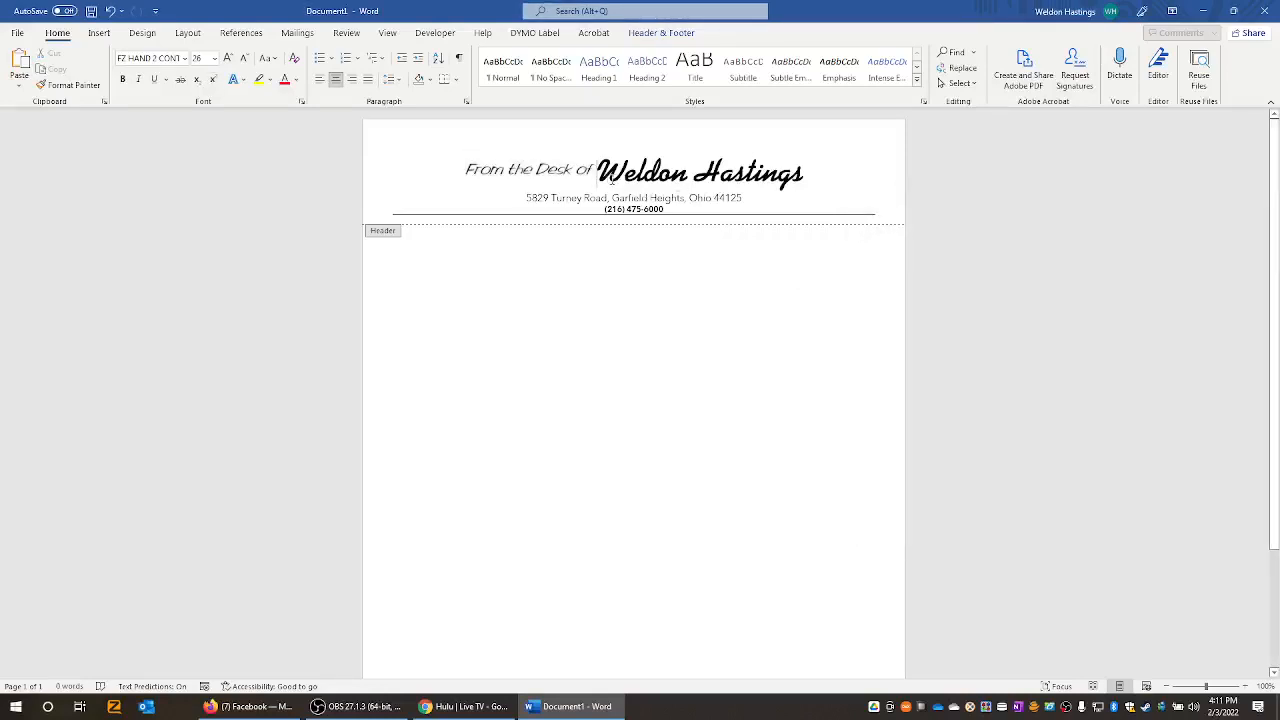
key("Return")
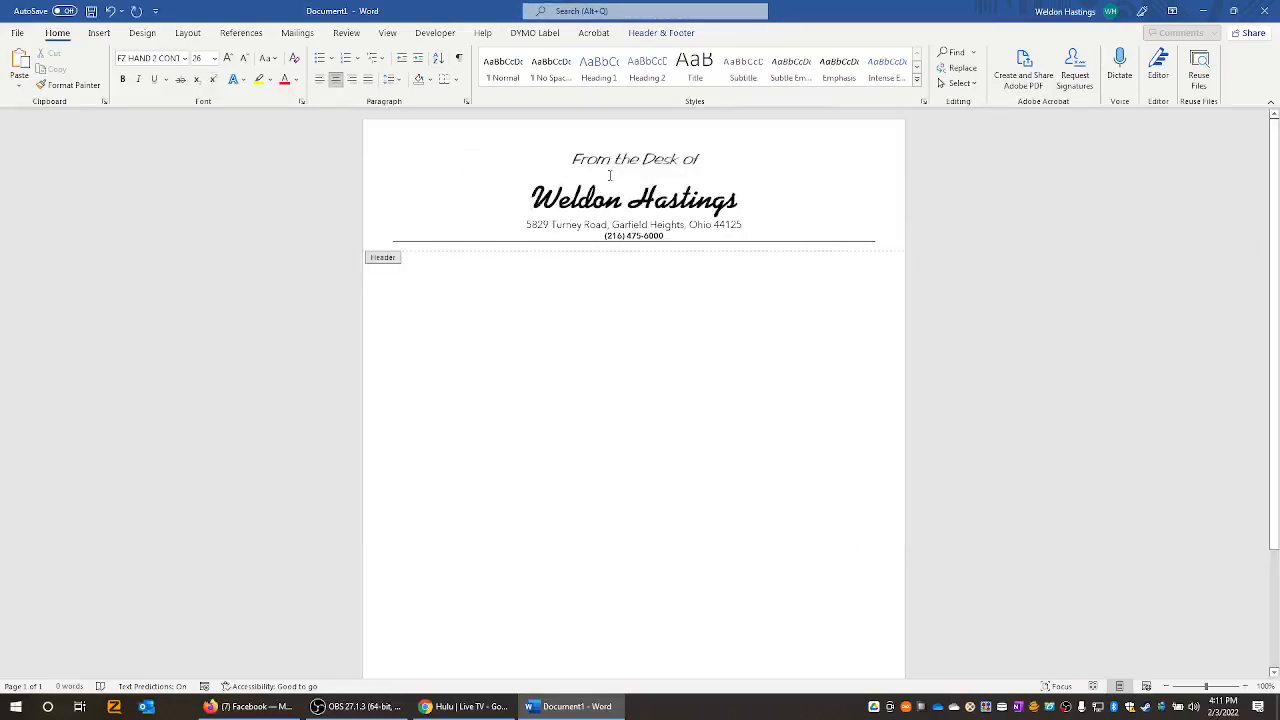
key("BackSpace")
key("Return")
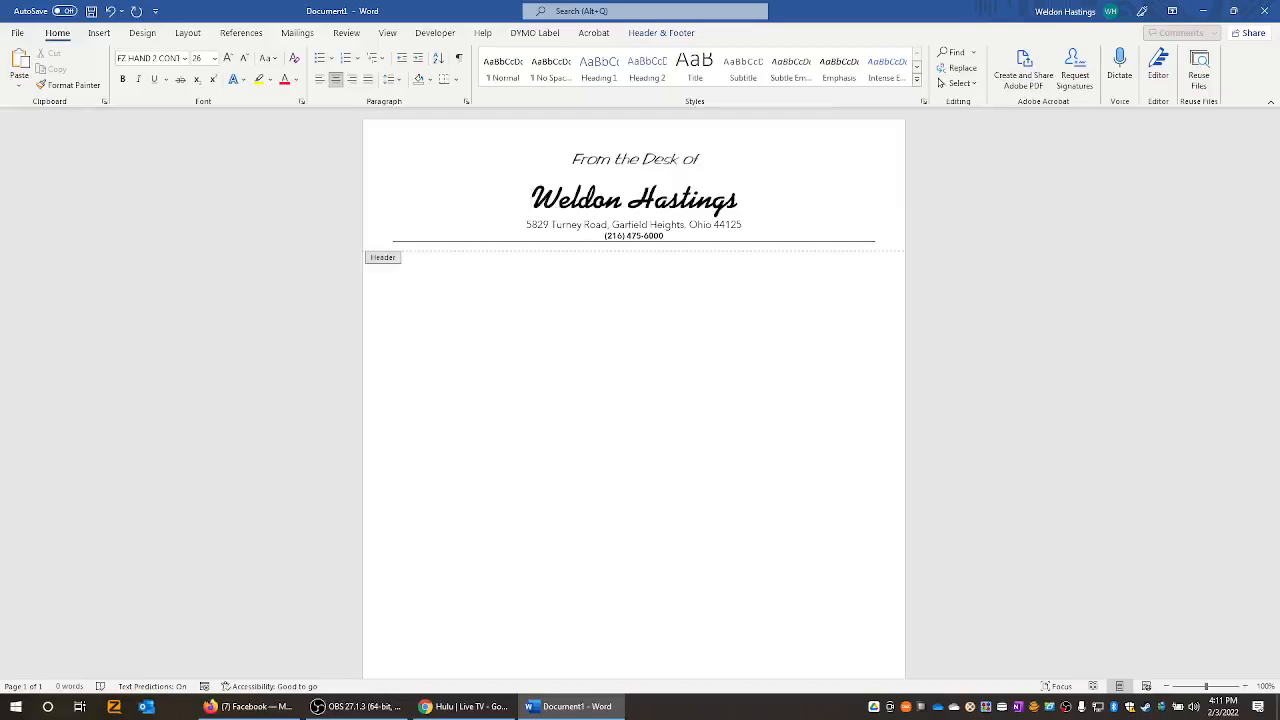
key("BackSpace")
key("BackSpace")
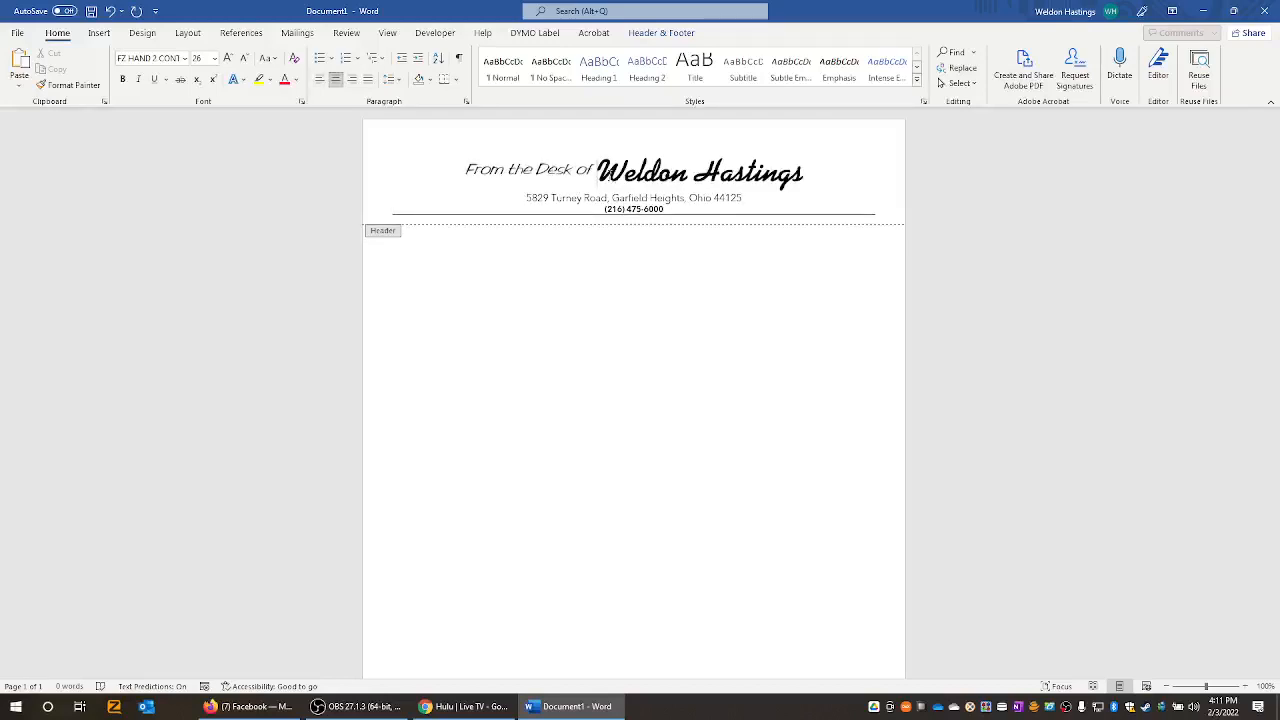
key("Return")
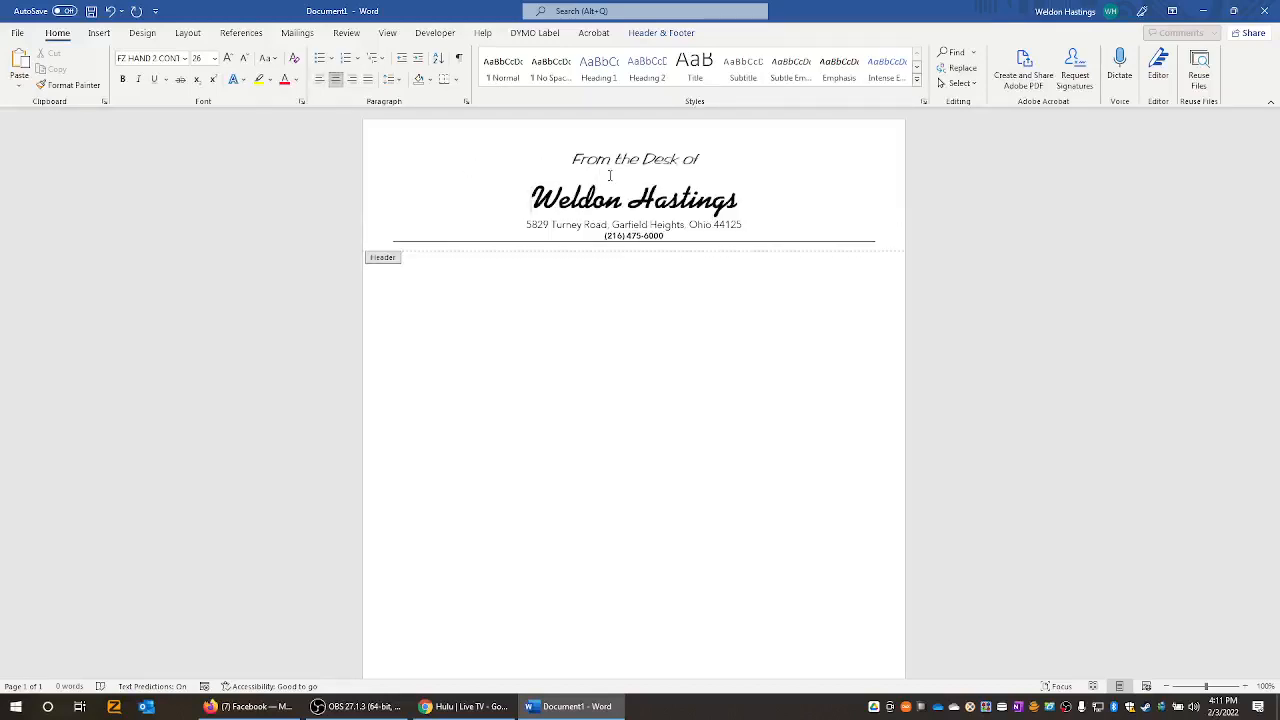
key("BackSpace")
key("Return")
key("ctrl+l")
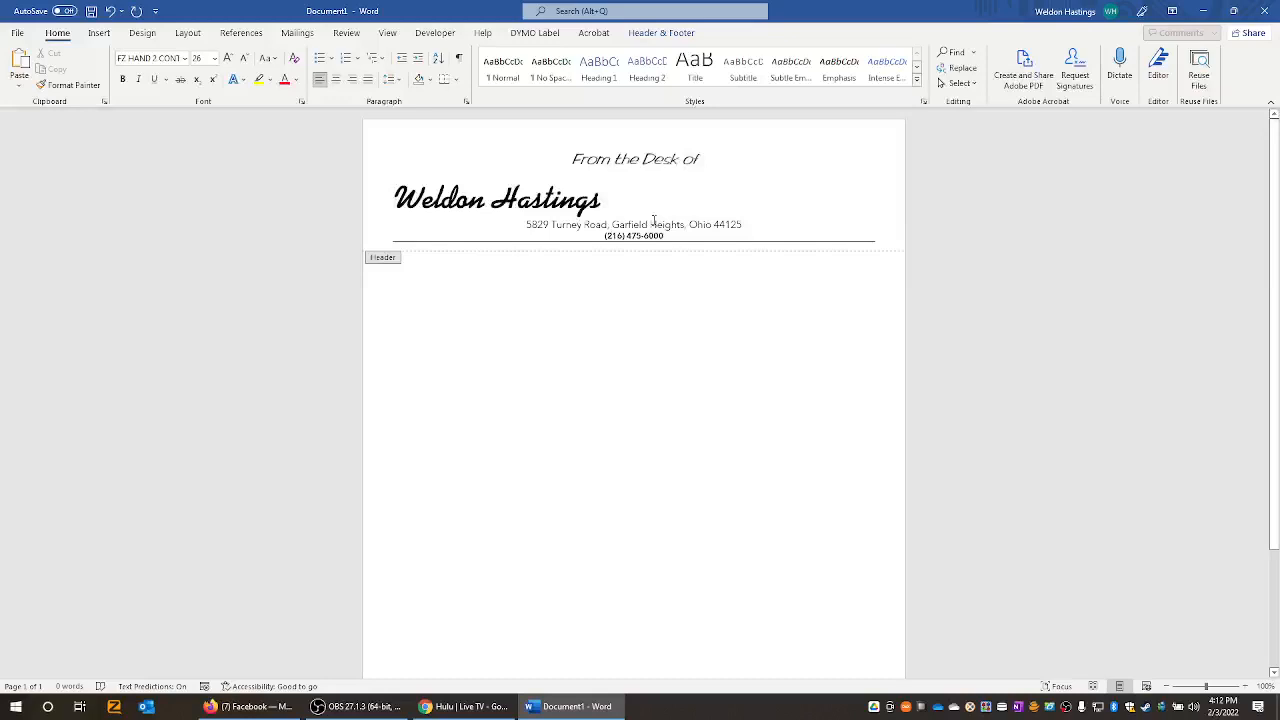
key("BackSpace")
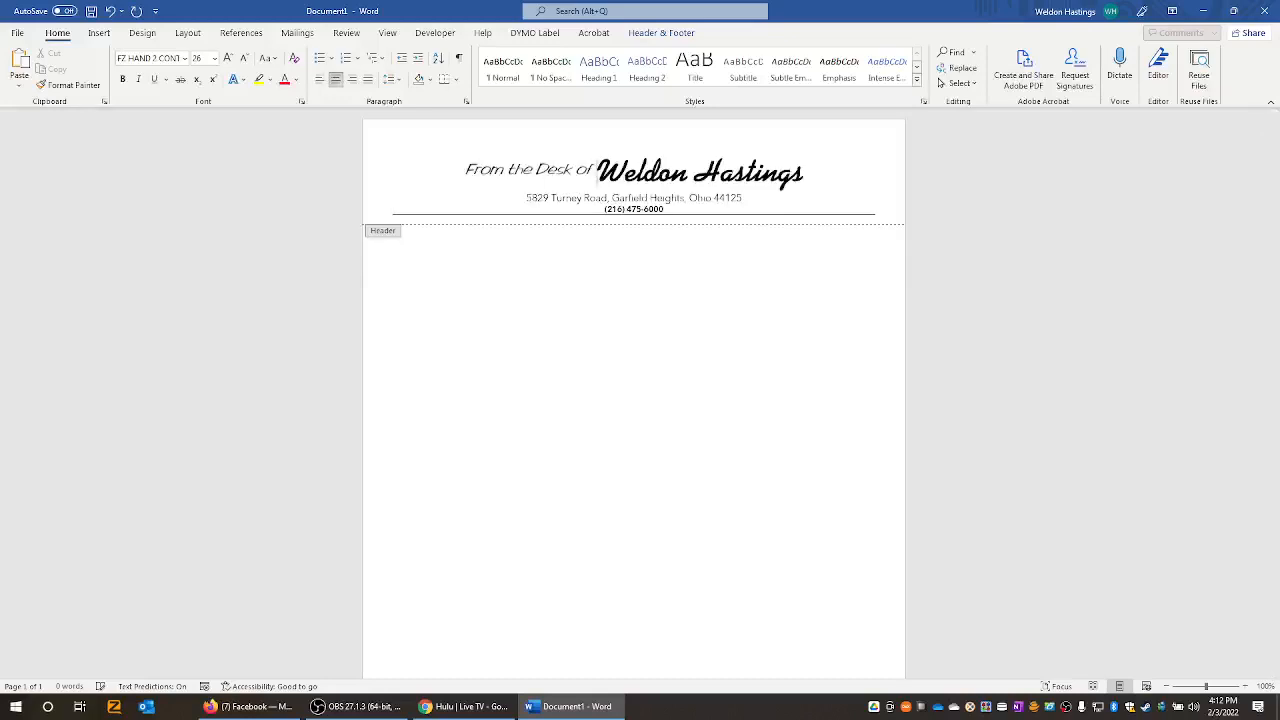
- Adjust the size of 'From the Desk of', then set the whole header line to 36 pt
left_click_drag(598, 170, 465, 170)
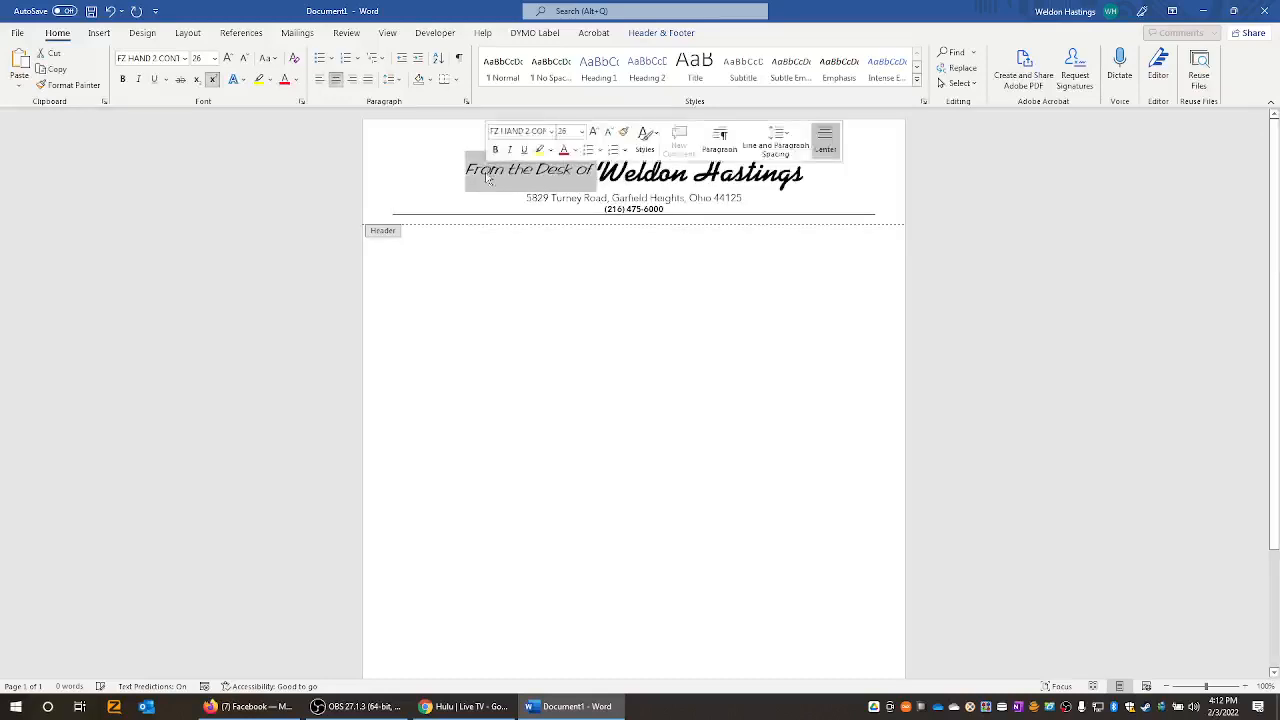
left_click(244, 58)
left_click(244, 58)
left_click(228, 58)
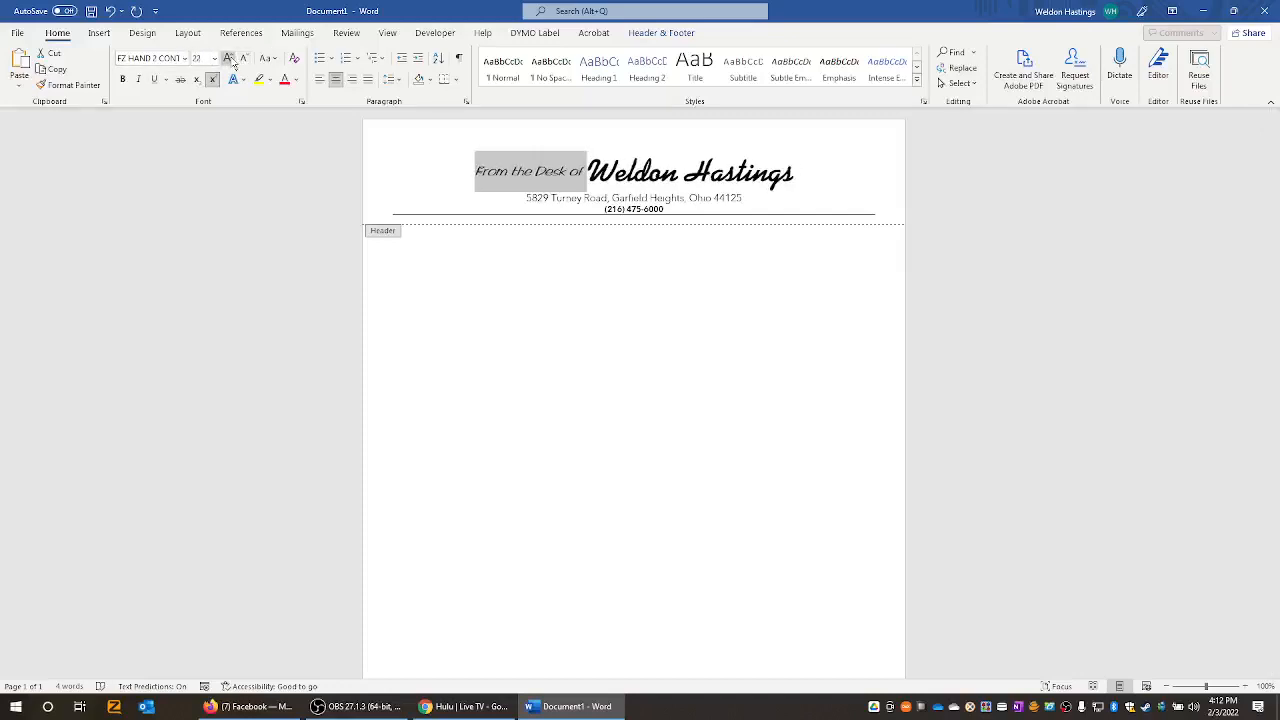
left_click(657, 171)
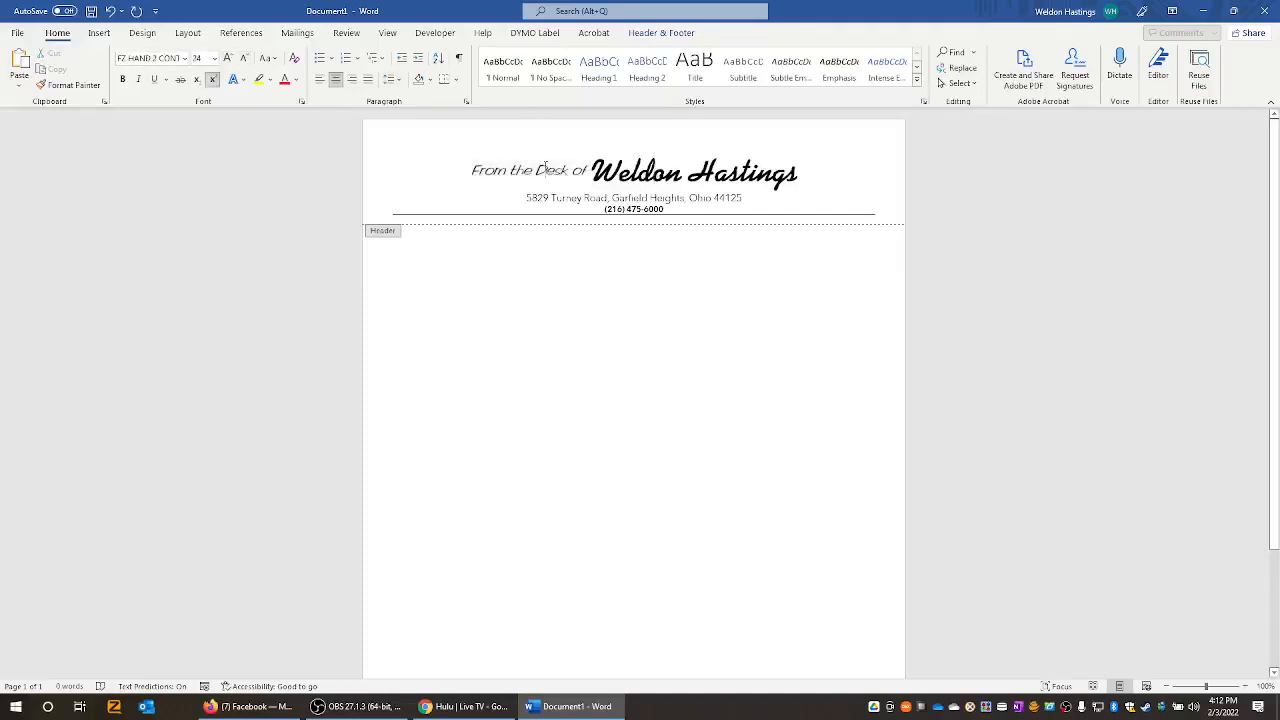
left_click_drag(805, 172, 468, 172)
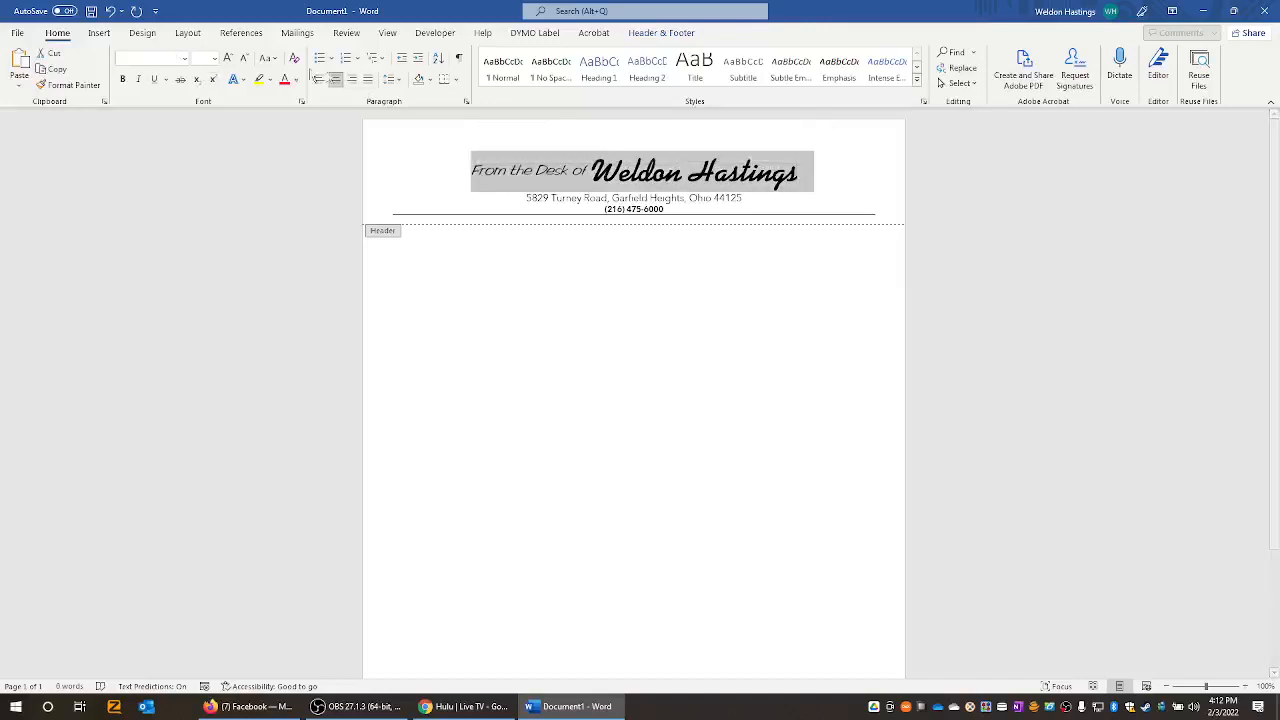
left_click(213, 63)
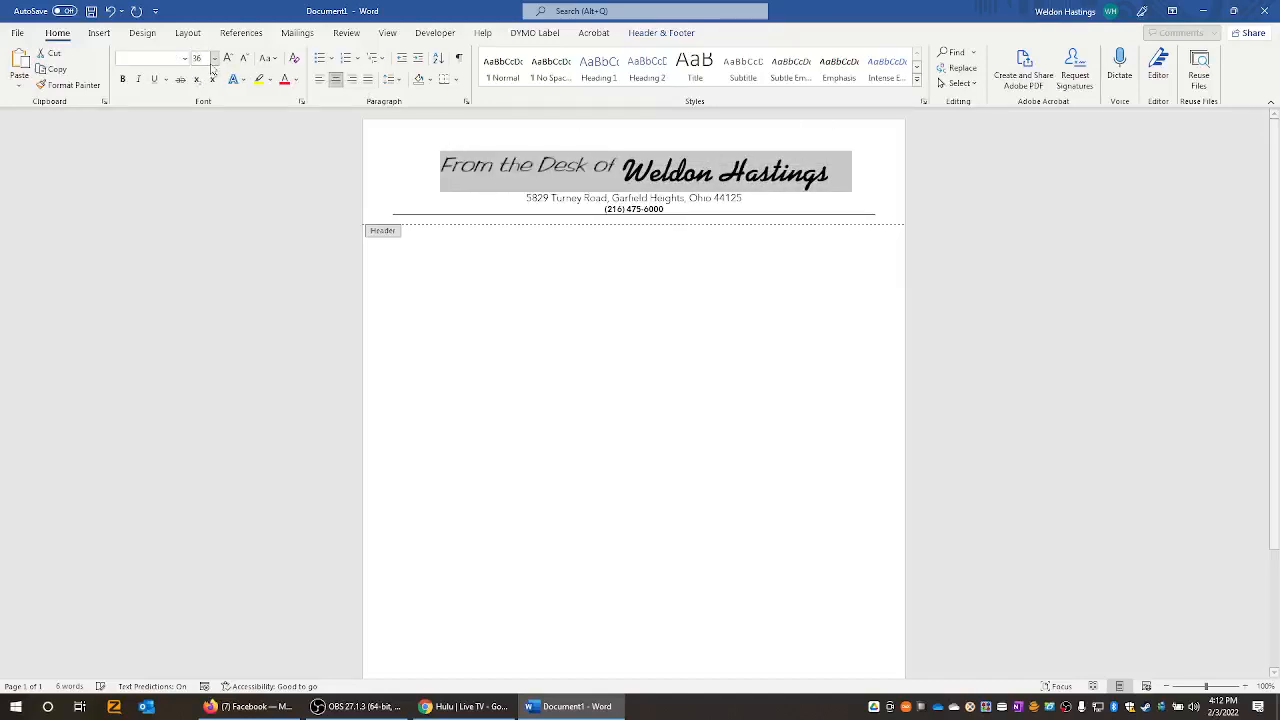
left_click(203, 264)
- Try 'From the Desk of' at 28 and 26 pt before returning it to 36 pt
left_click(578, 160)
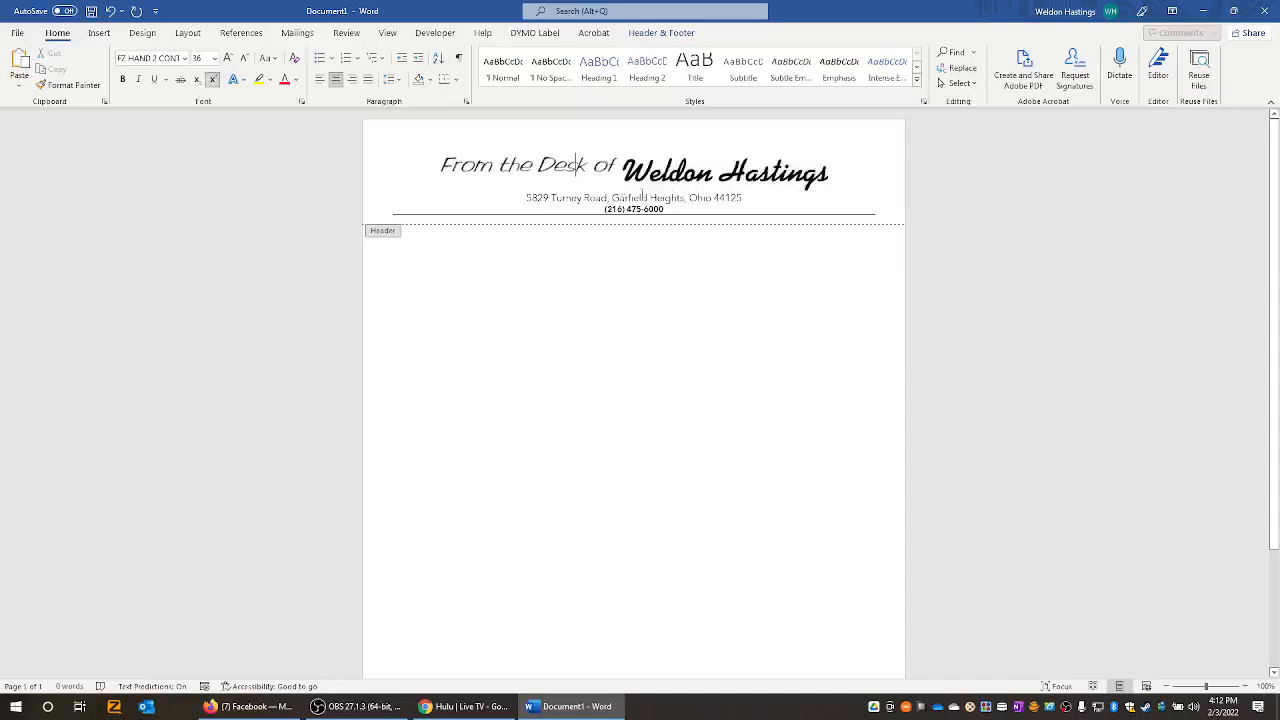
left_click_drag(621, 165, 442, 165)
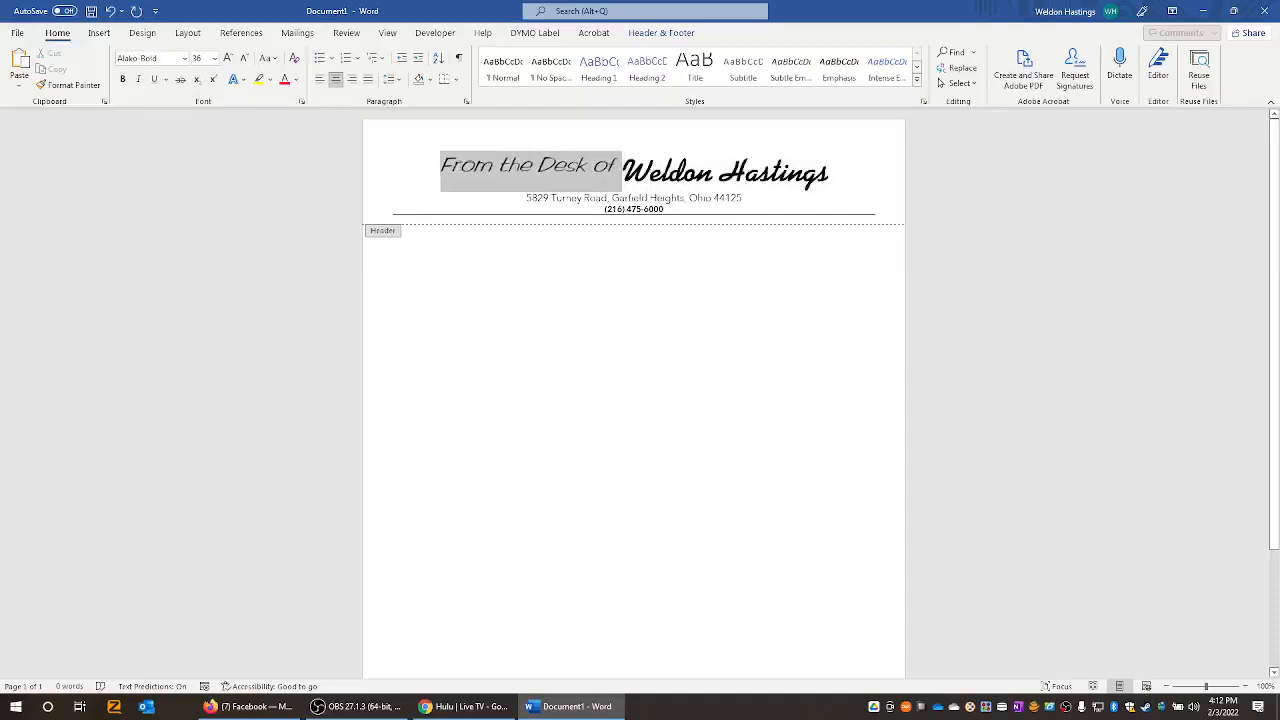
left_click(272, 62)
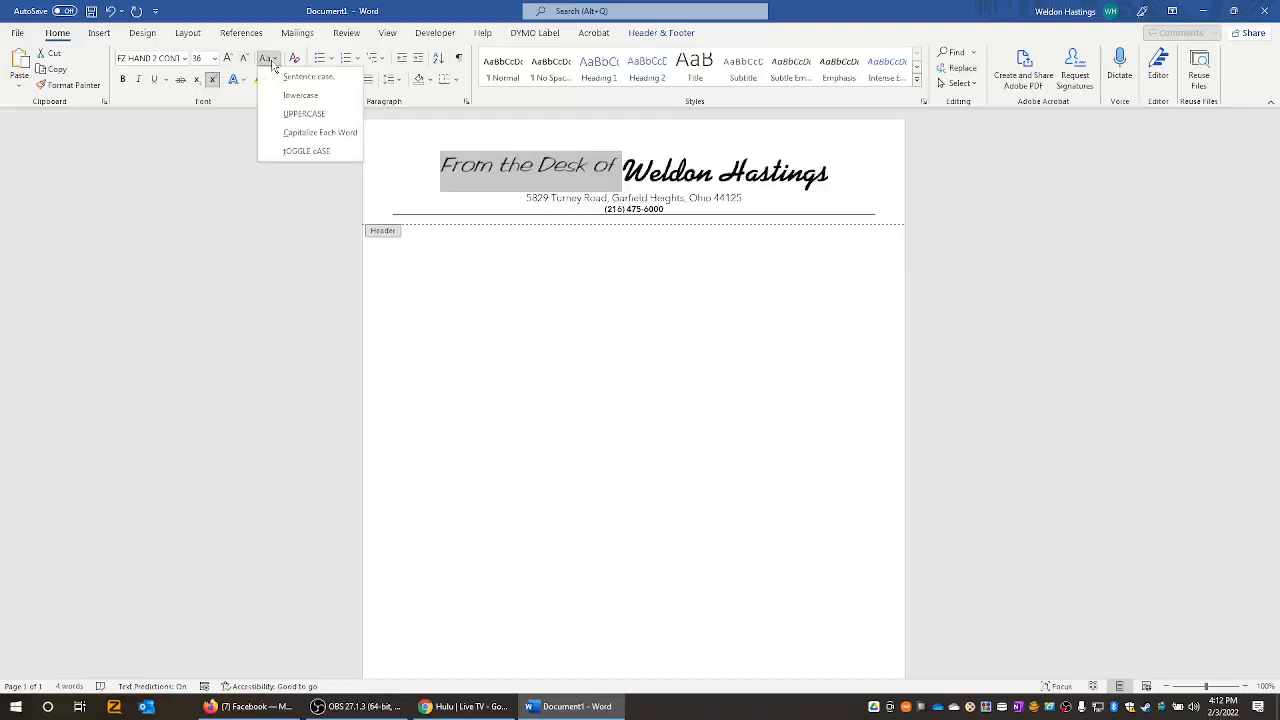
left_click(245, 59)
left_click(245, 59)
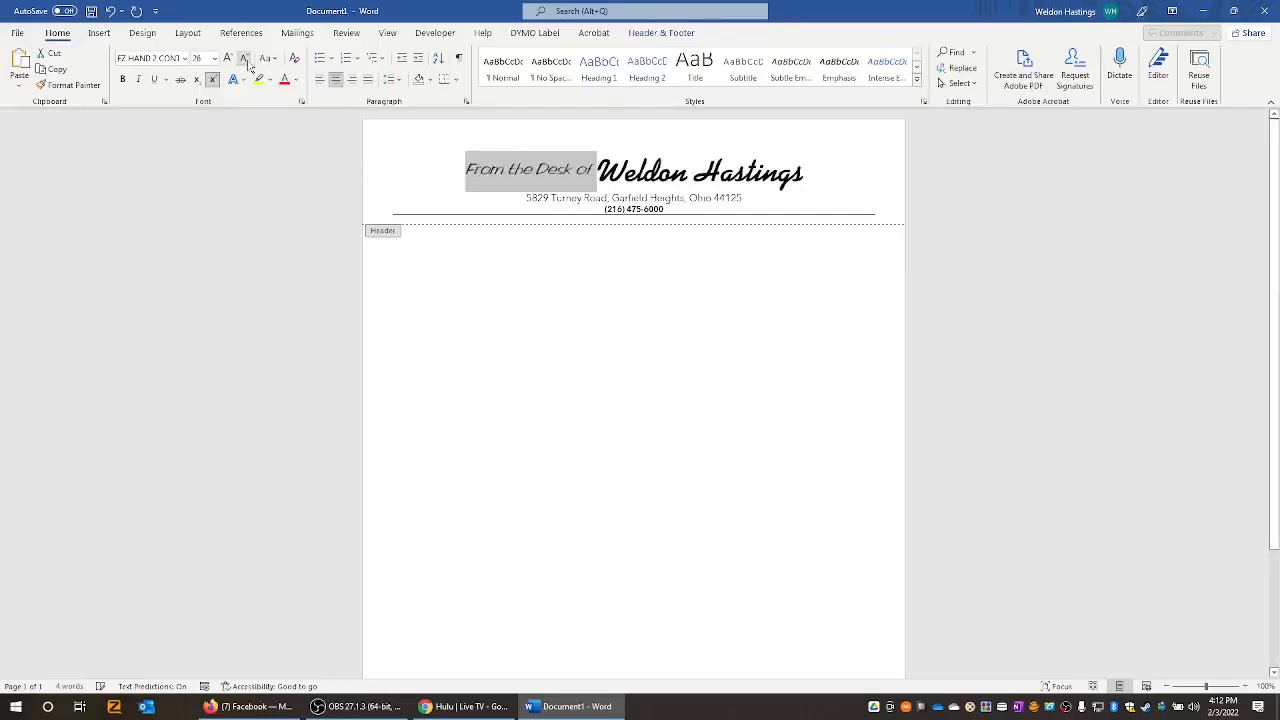
left_click(228, 59)
left_click(228, 59)
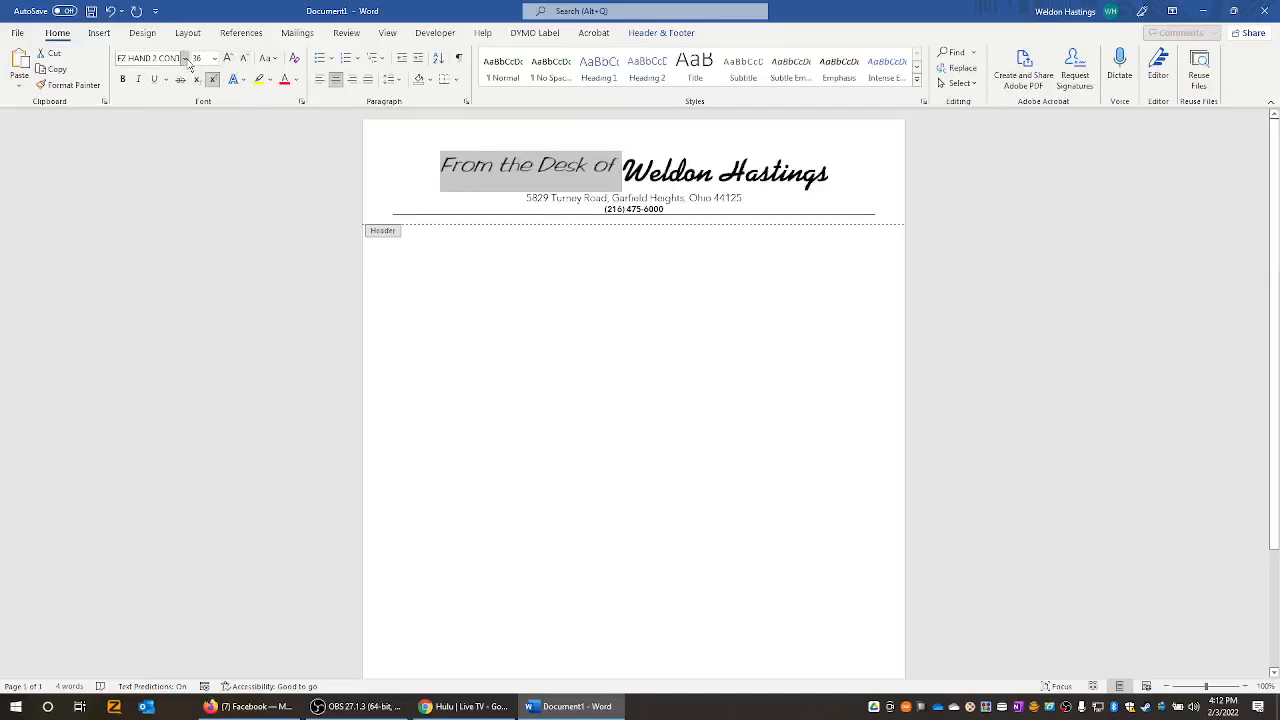
left_click(185, 58)
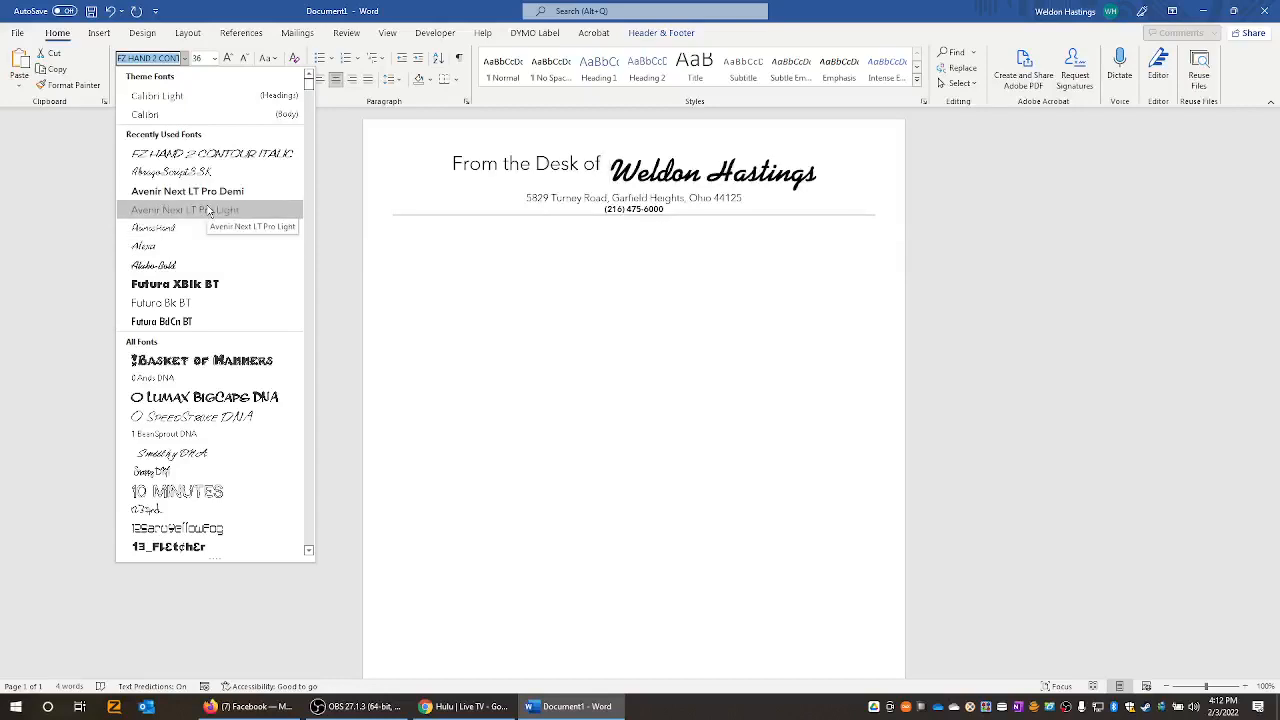
- Set 'From the Desk of' in italic Avenir Next LT Pro Light, trying sizes 24, 36 and 20 pt
left_click(208, 210)
left_click(139, 80)
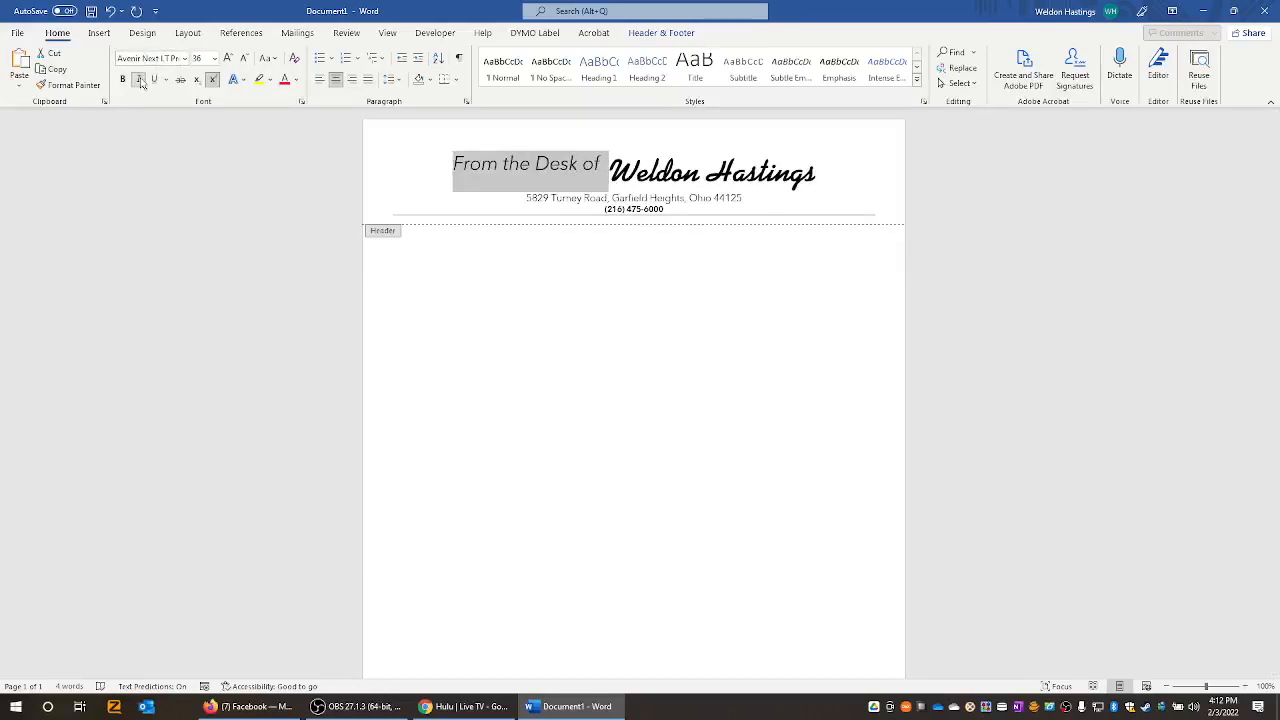
left_click(243, 59)
left_click(243, 59)
left_click(243, 59)
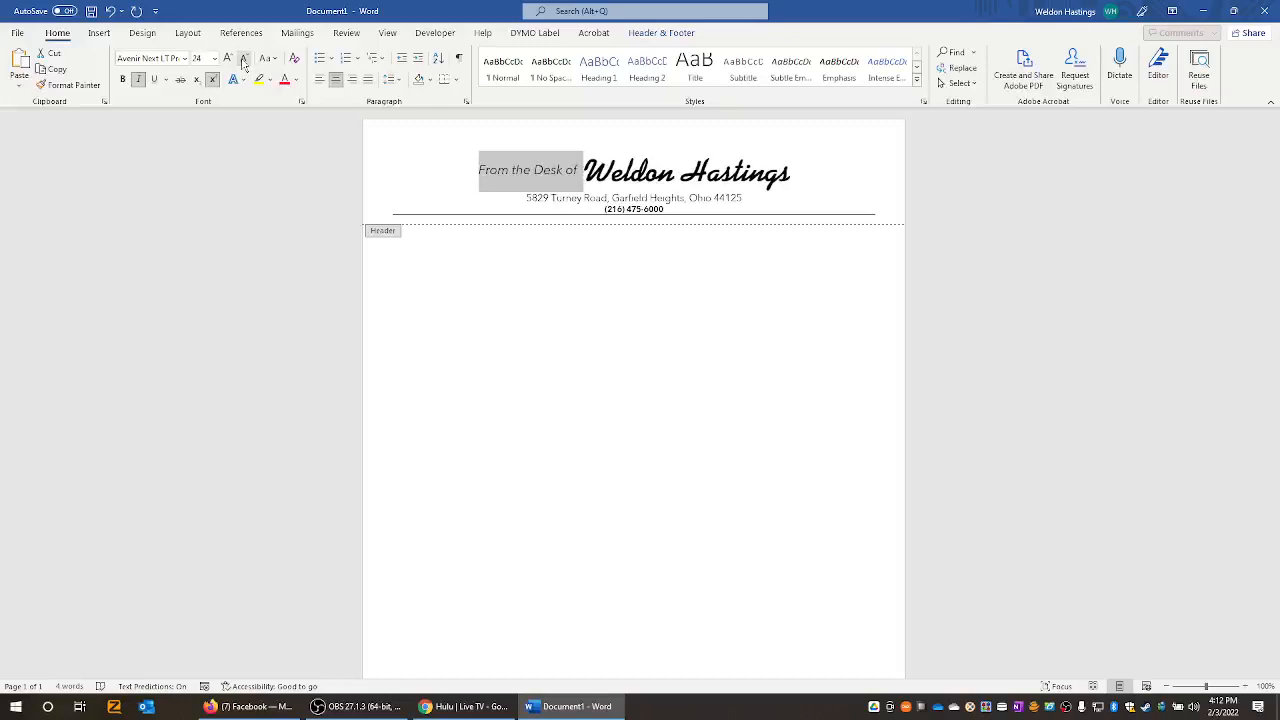
left_click(227, 59)
left_click(227, 59)
left_click(227, 59)
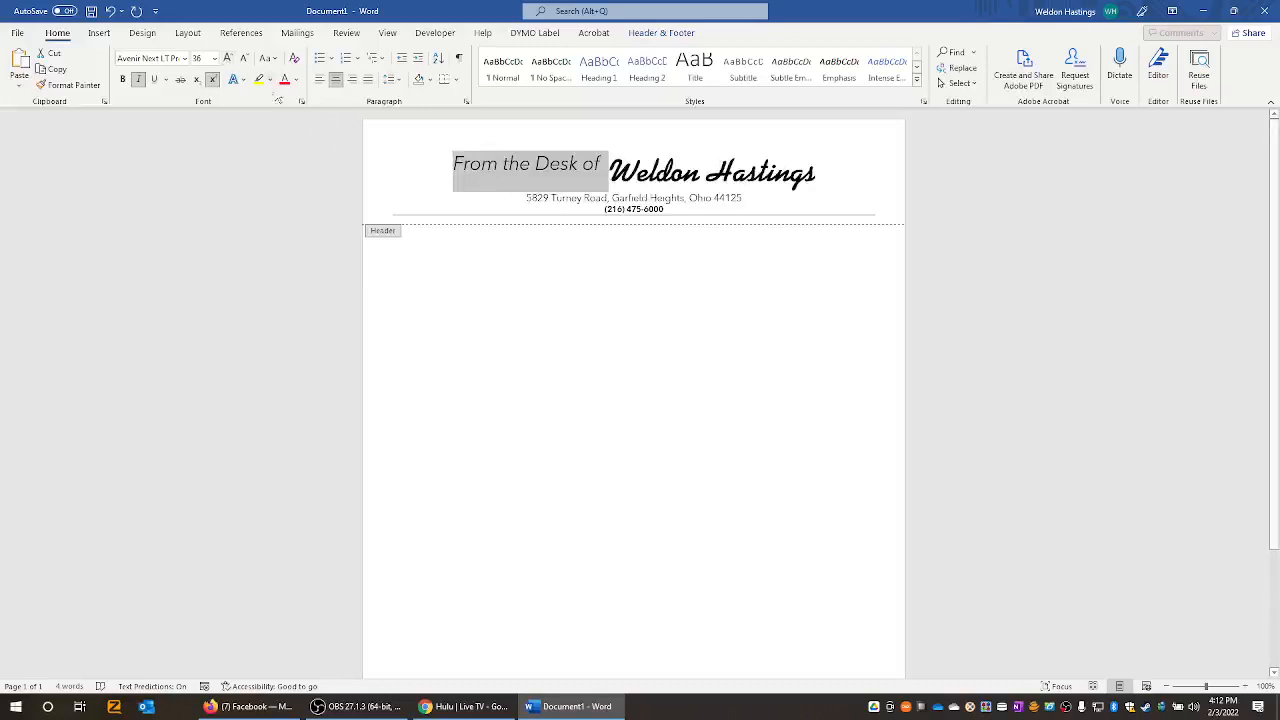
left_click(243, 59)
left_click(243, 59)
left_click(243, 59)
left_click(243, 59)
left_click(243, 59)
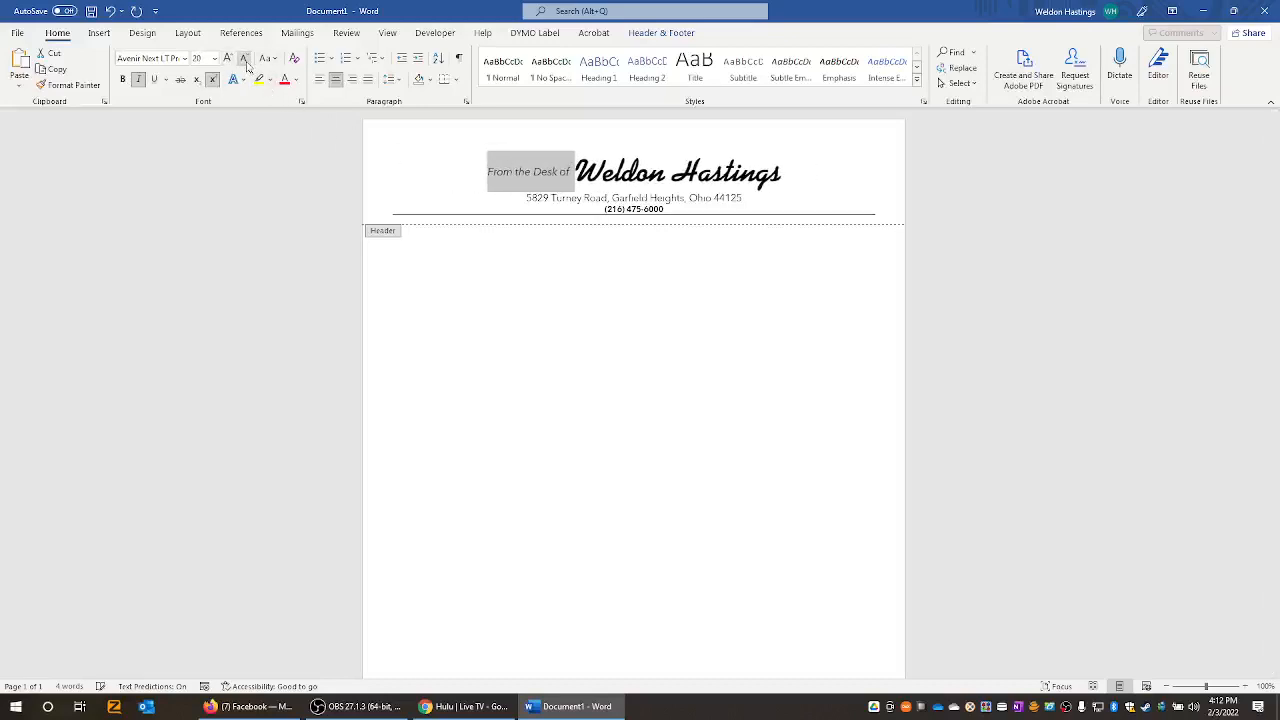
- Switch the phrase to Abadi Extra Light and grow it back to 36 pt
left_click(186, 59)
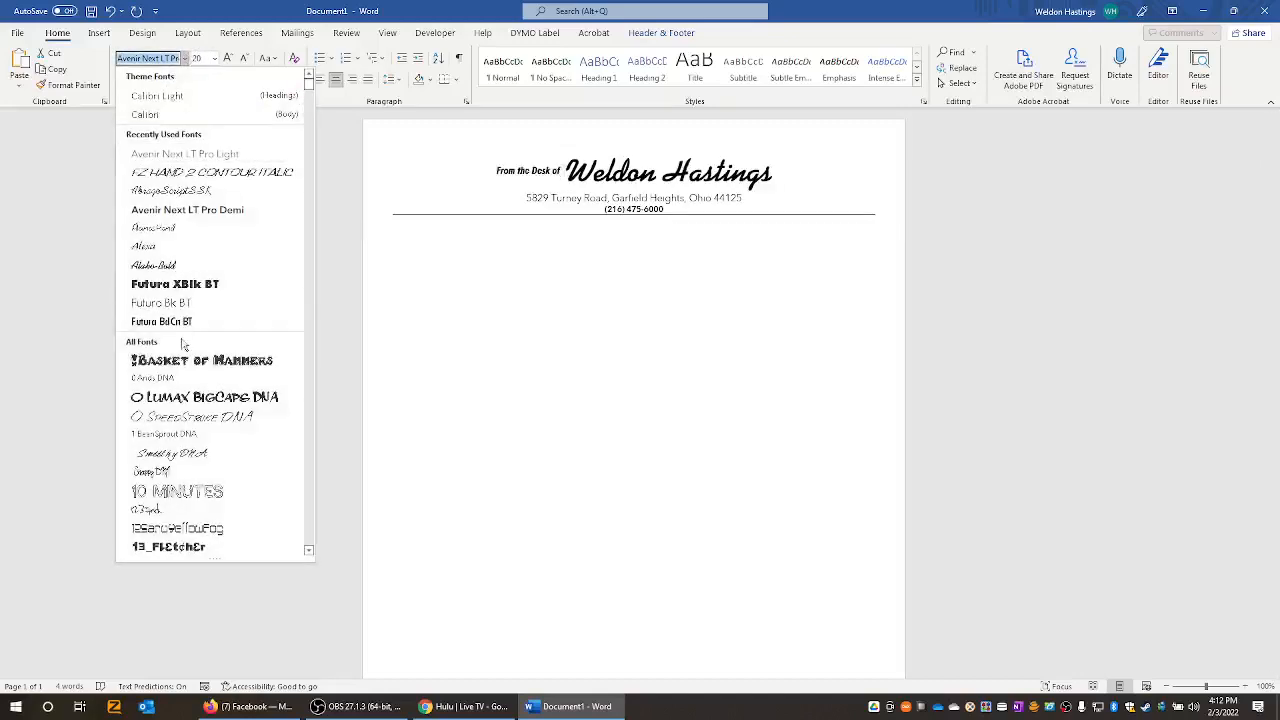
scroll(183, 345, "down", 15)
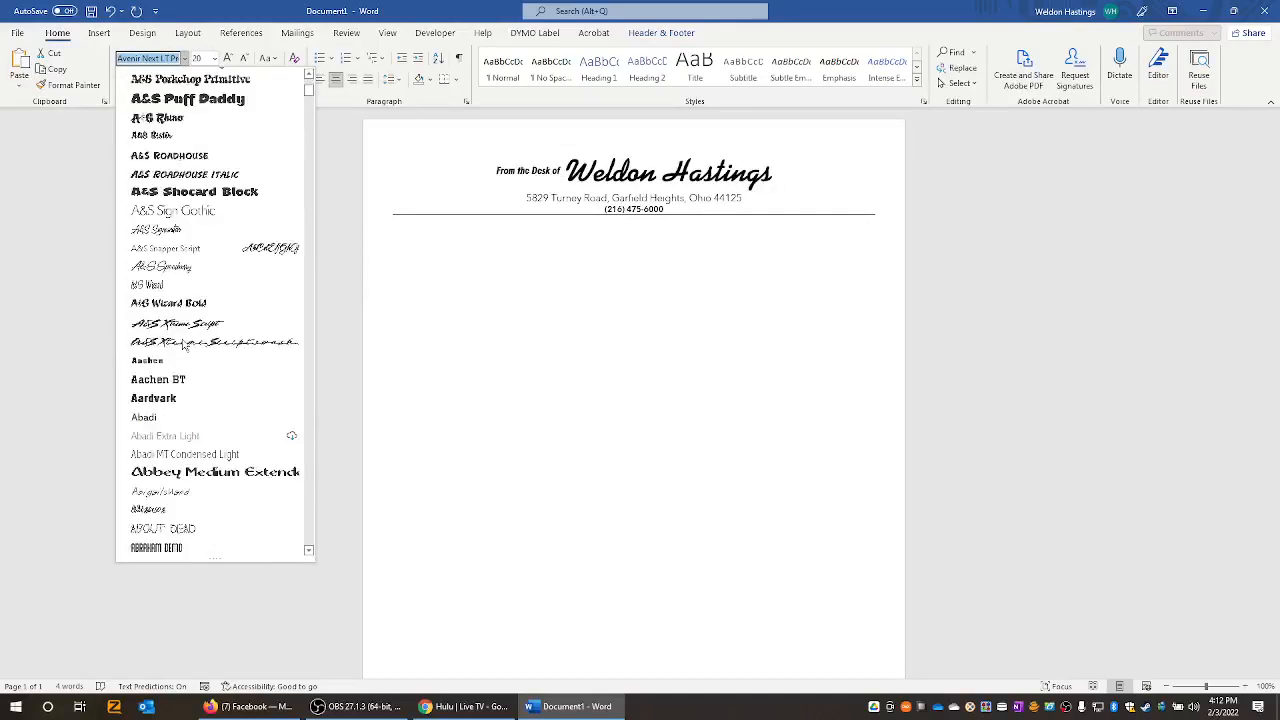
left_click(196, 436)
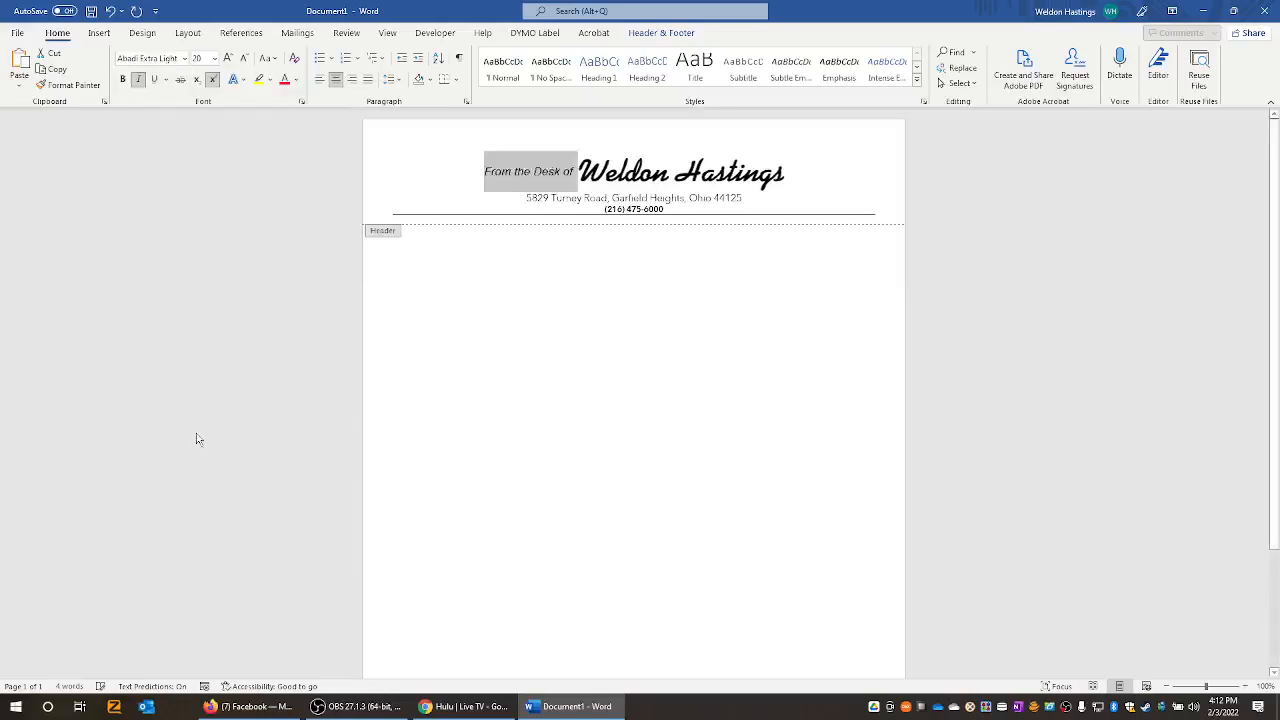
left_click(228, 58)
left_click(228, 58)
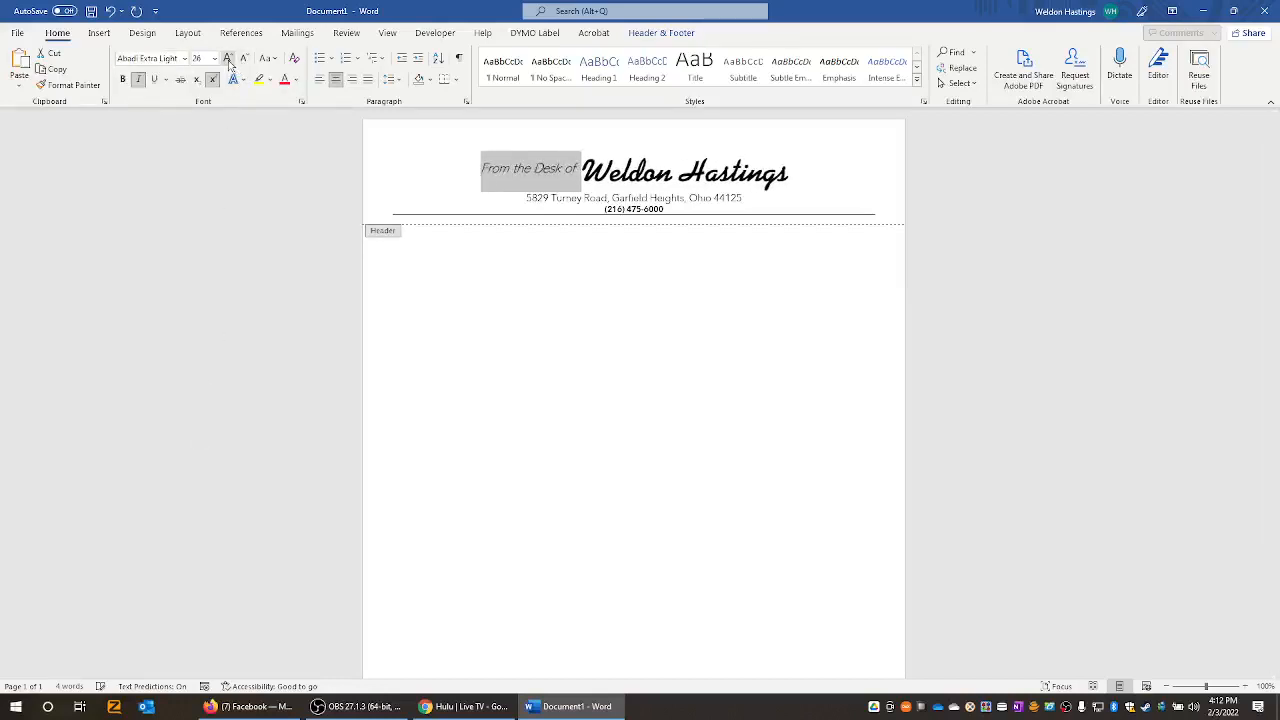
left_click(228, 58)
left_click(228, 58)
left_click(228, 58)
- Make the name bold and reduce the whole header line to 28 pt
left_click(566, 165)
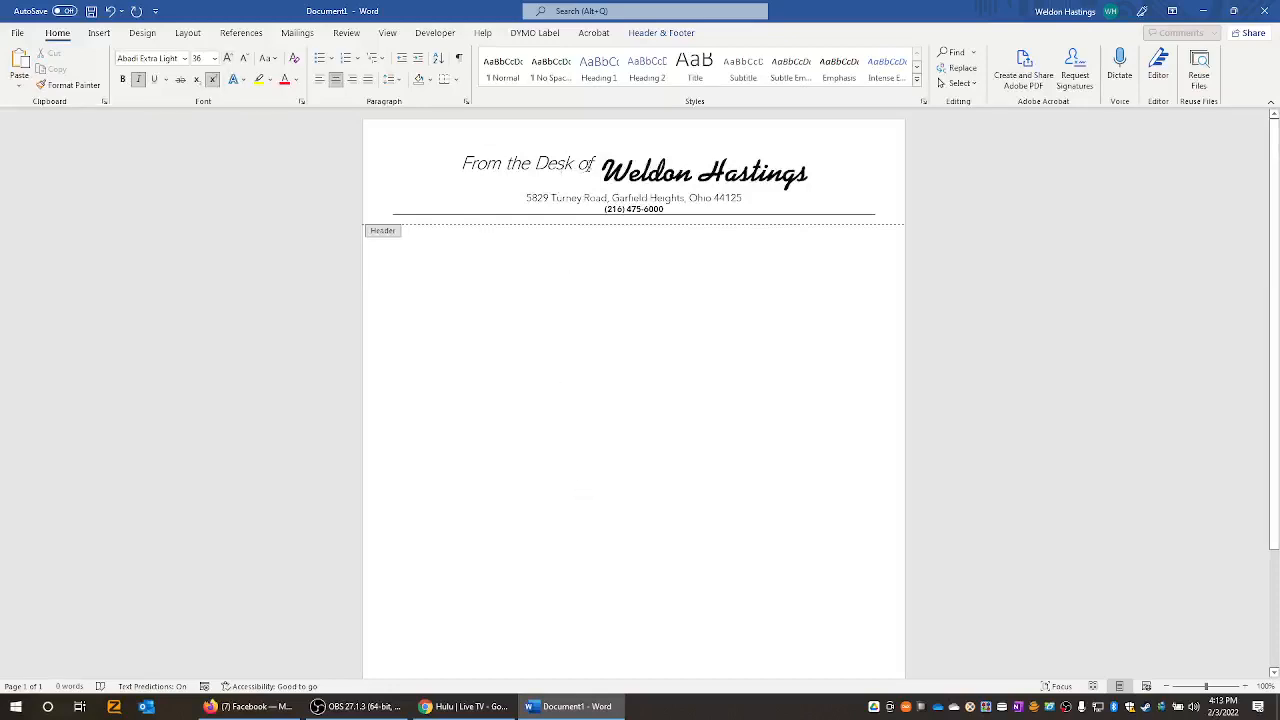
left_click_drag(601, 172, 808, 175)
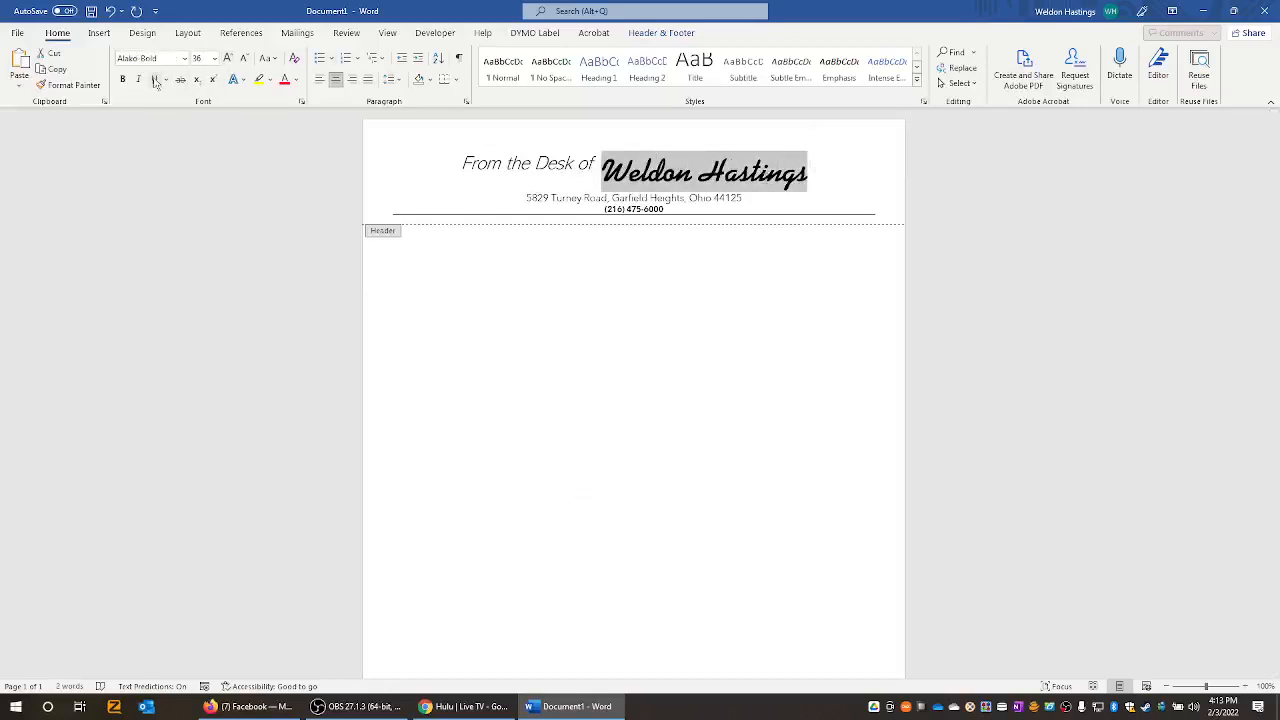
left_click(124, 80)
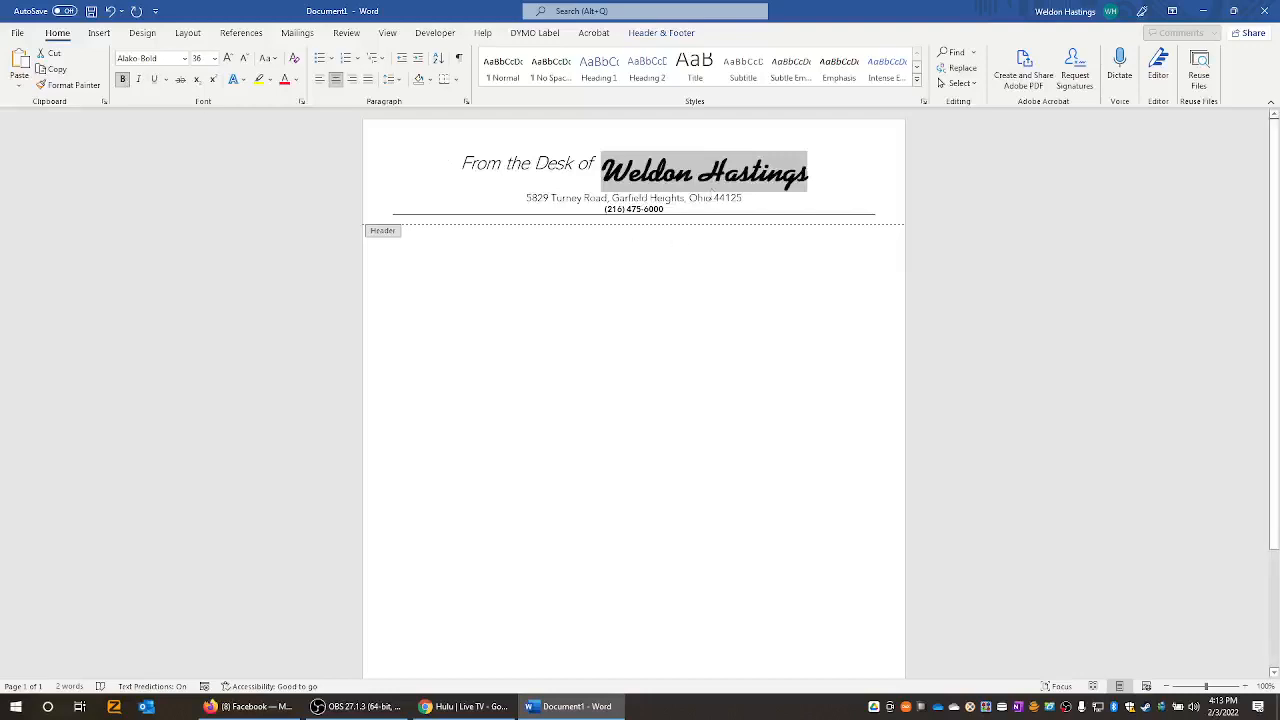
left_click(598, 164)
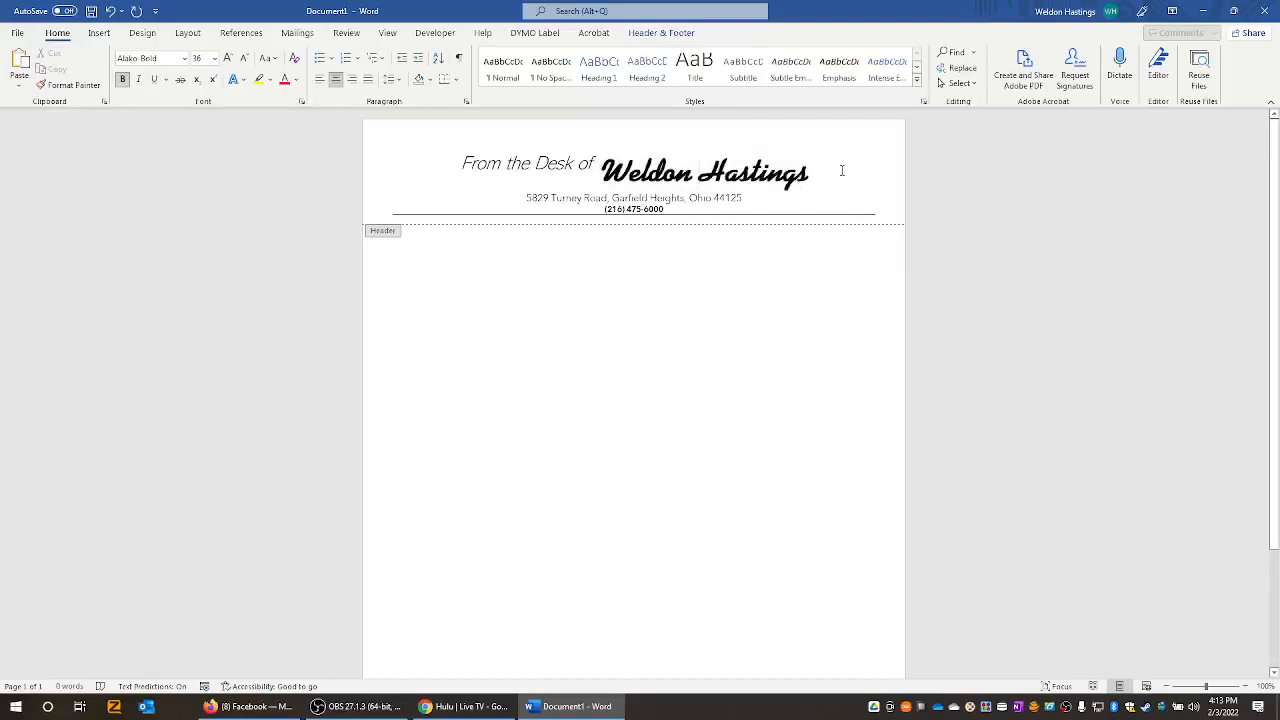
left_click_drag(853, 170, 462, 165)
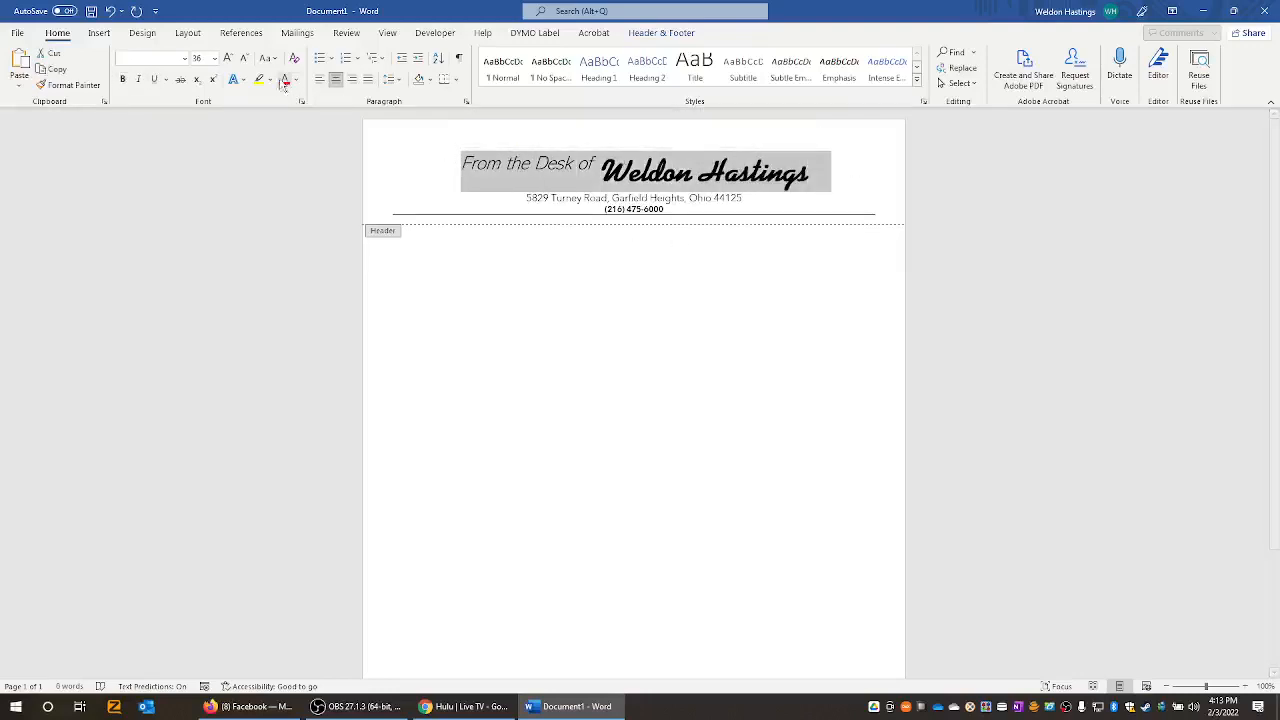
left_click(245, 60)
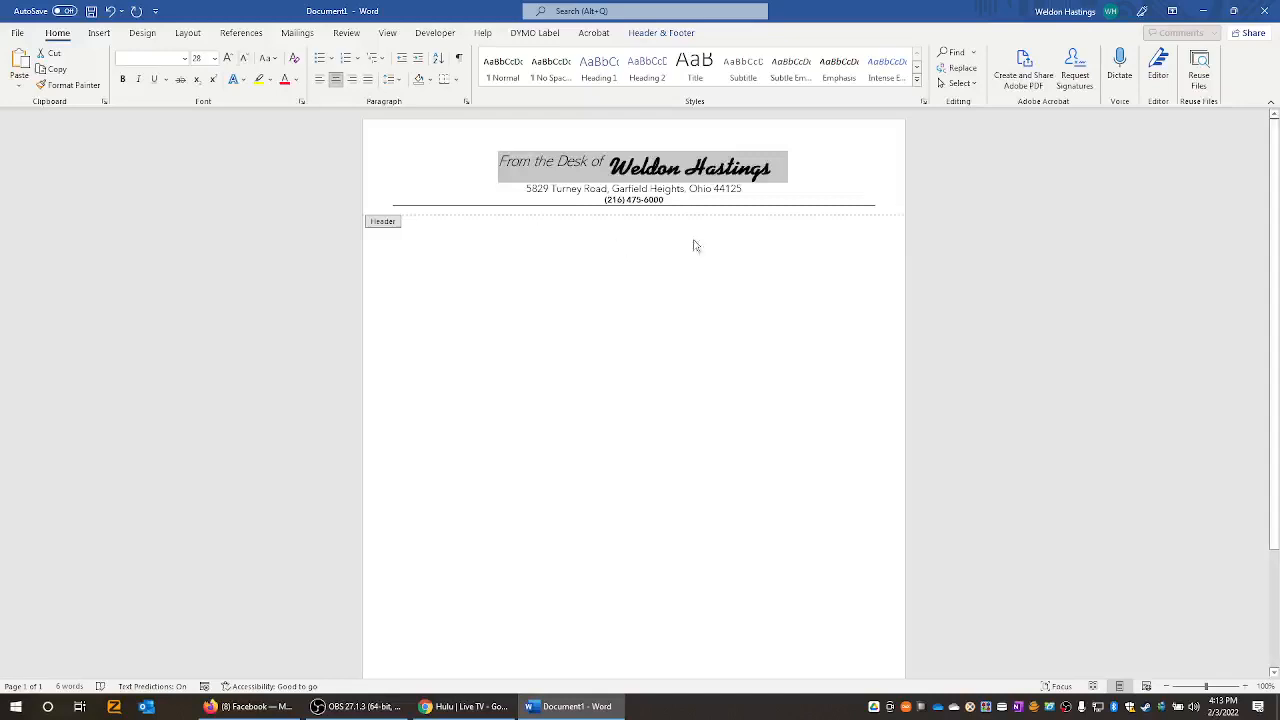
left_click(716, 170)
left_click_drag(606, 163, 512, 168)
- Apply small caps to 'From the Desk of' through the Font dialog
right_click(510, 166)
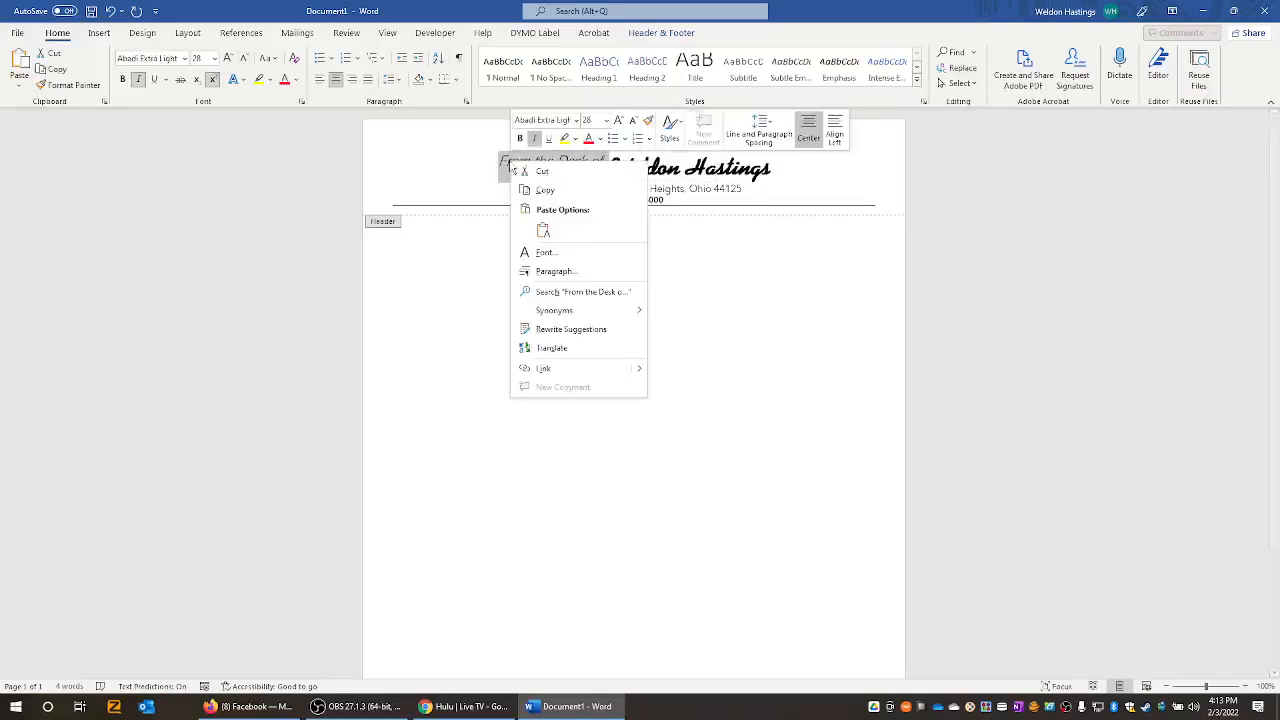
left_click(548, 272)
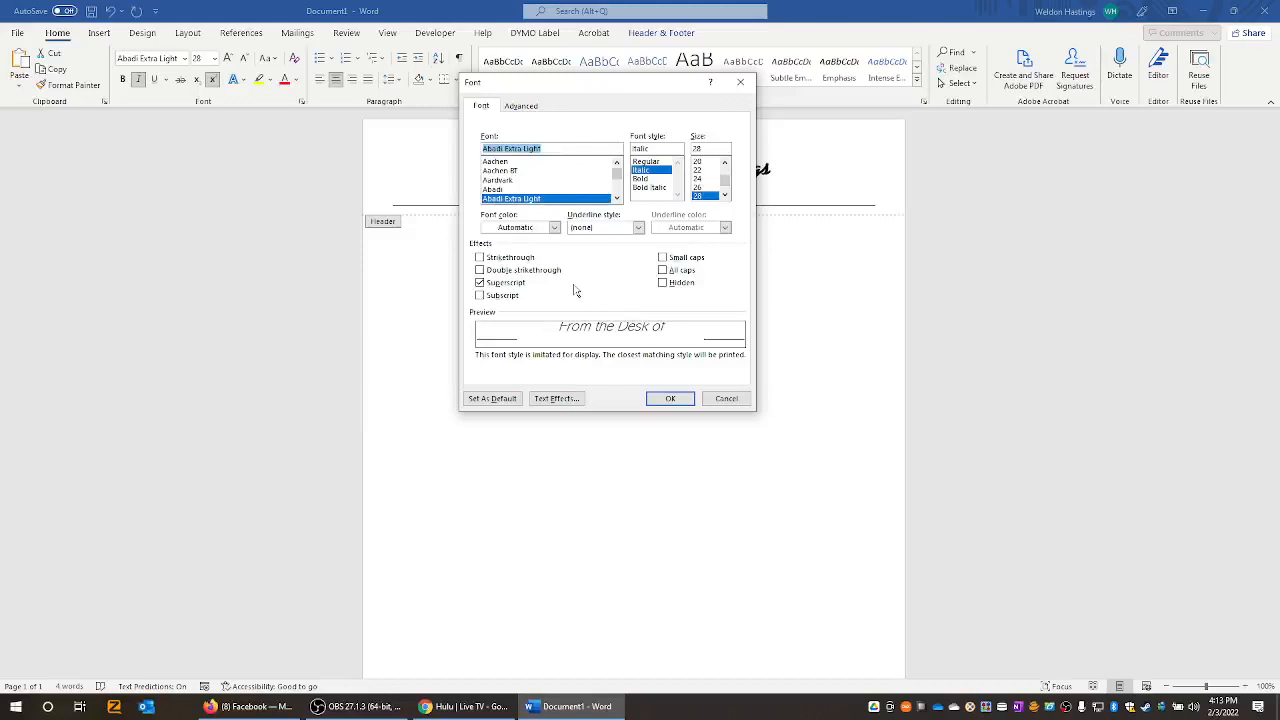
left_click(682, 258)
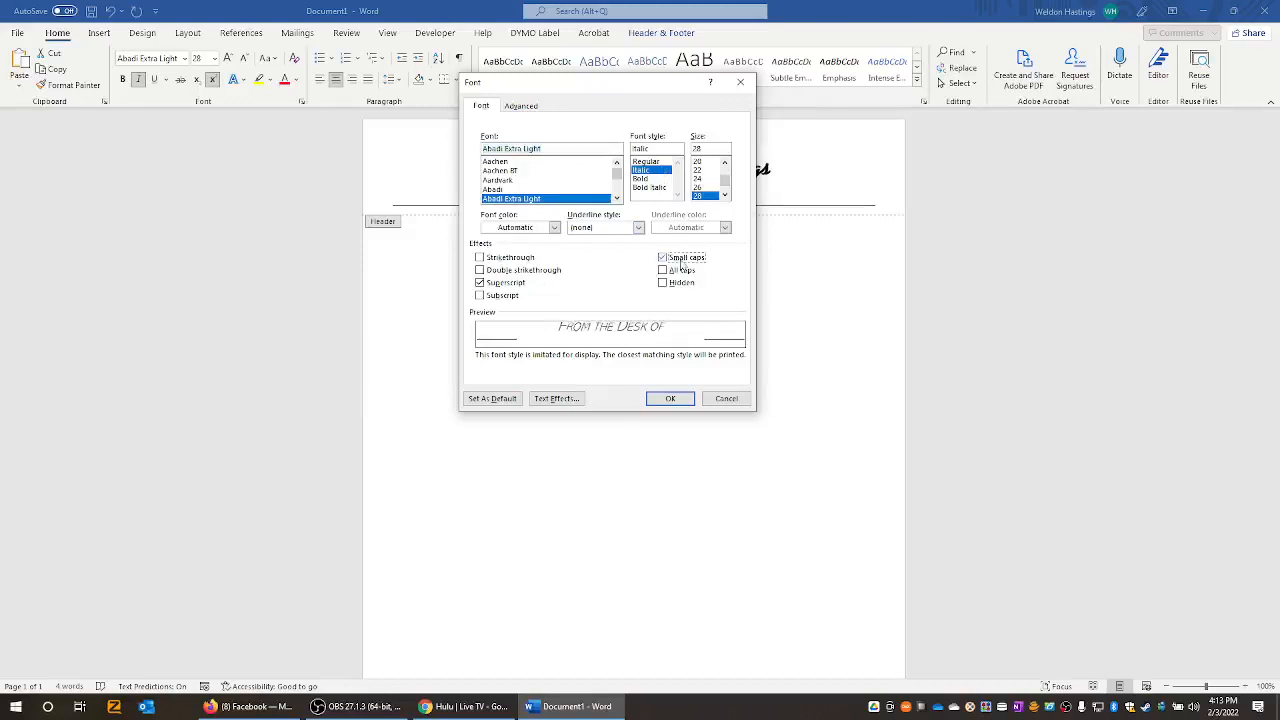
left_click_drag(630, 93, 1012, 210)
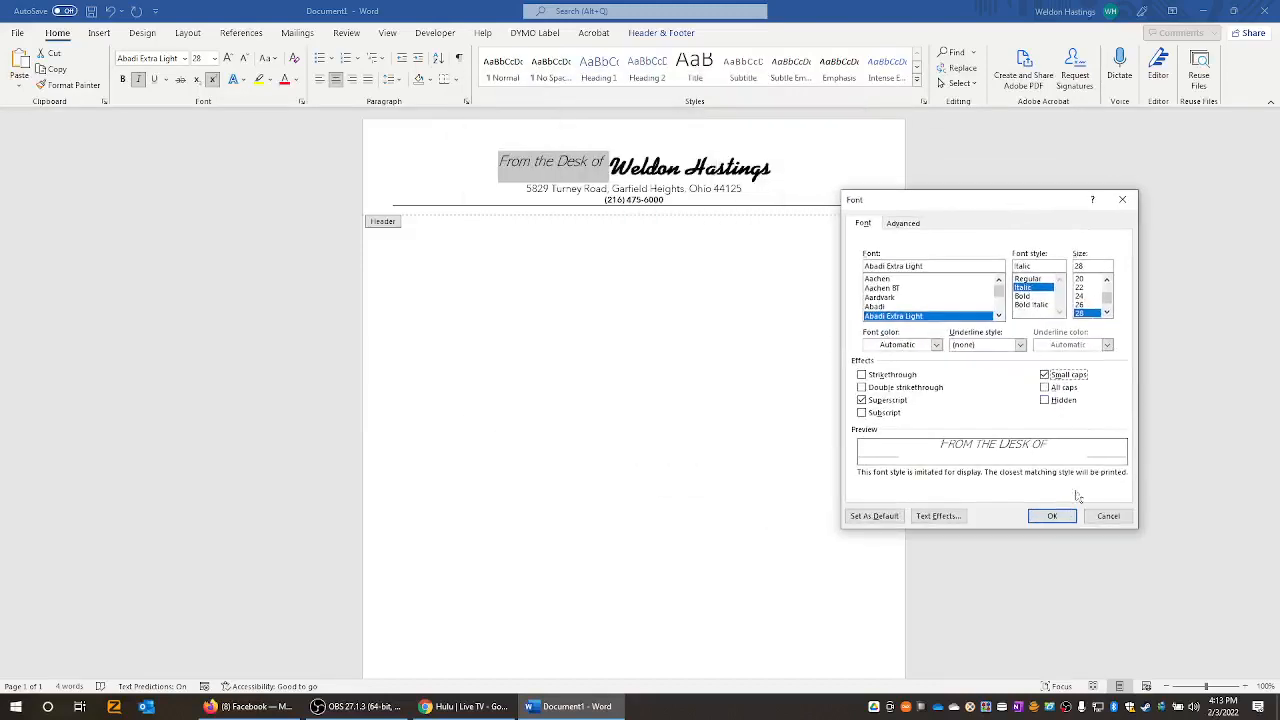
left_click(1052, 516)
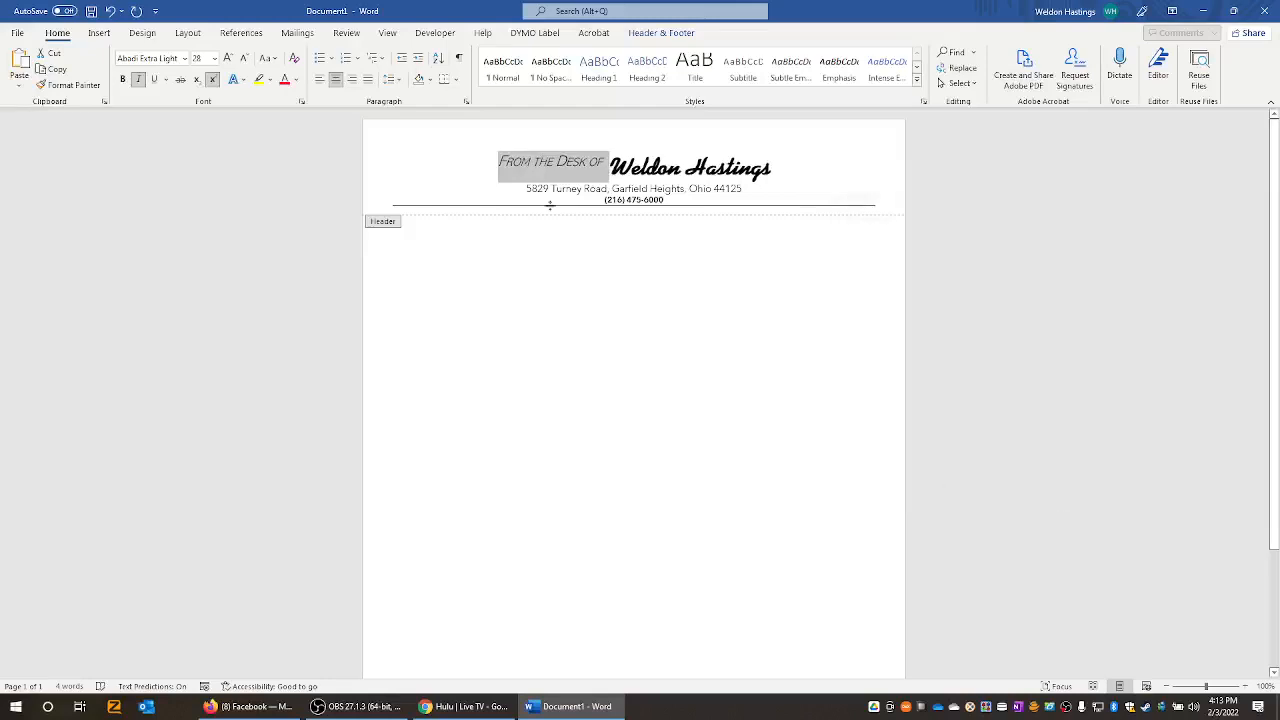
- Reopen Font settings, clear Small caps, leave Hidden unchecked, and go to Text Effects
right_click(583, 172)
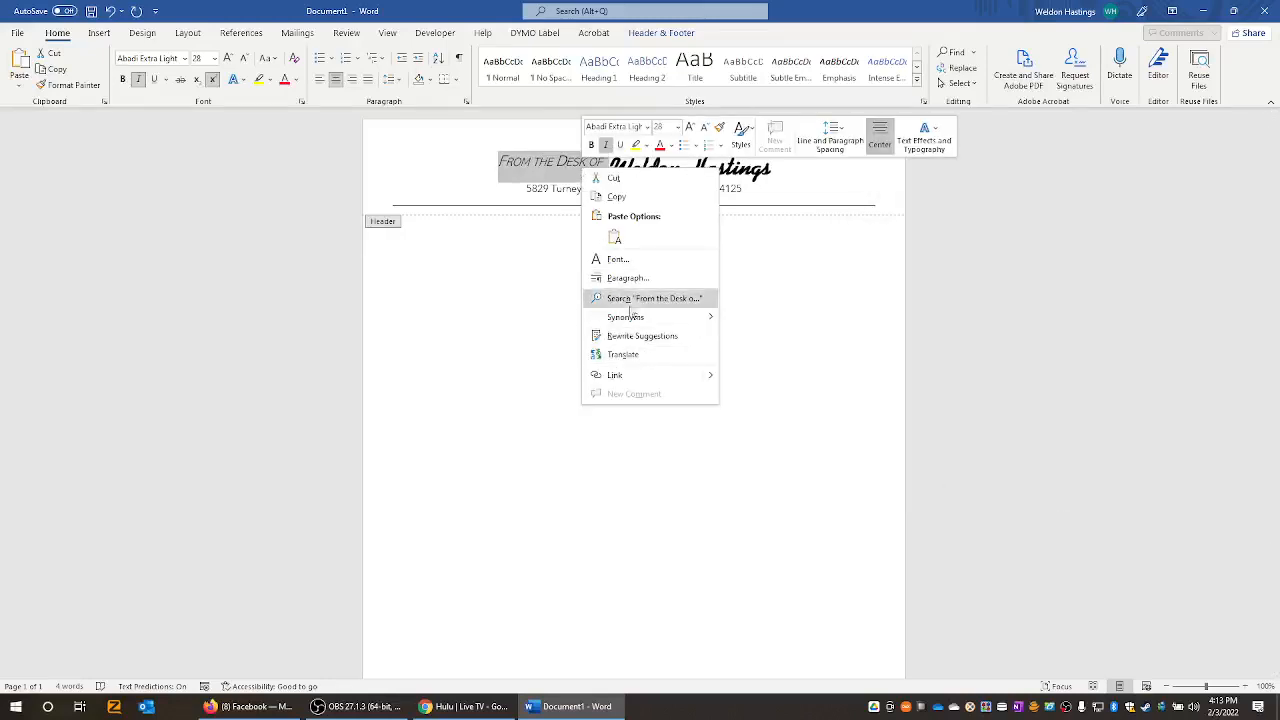
left_click(618, 260)
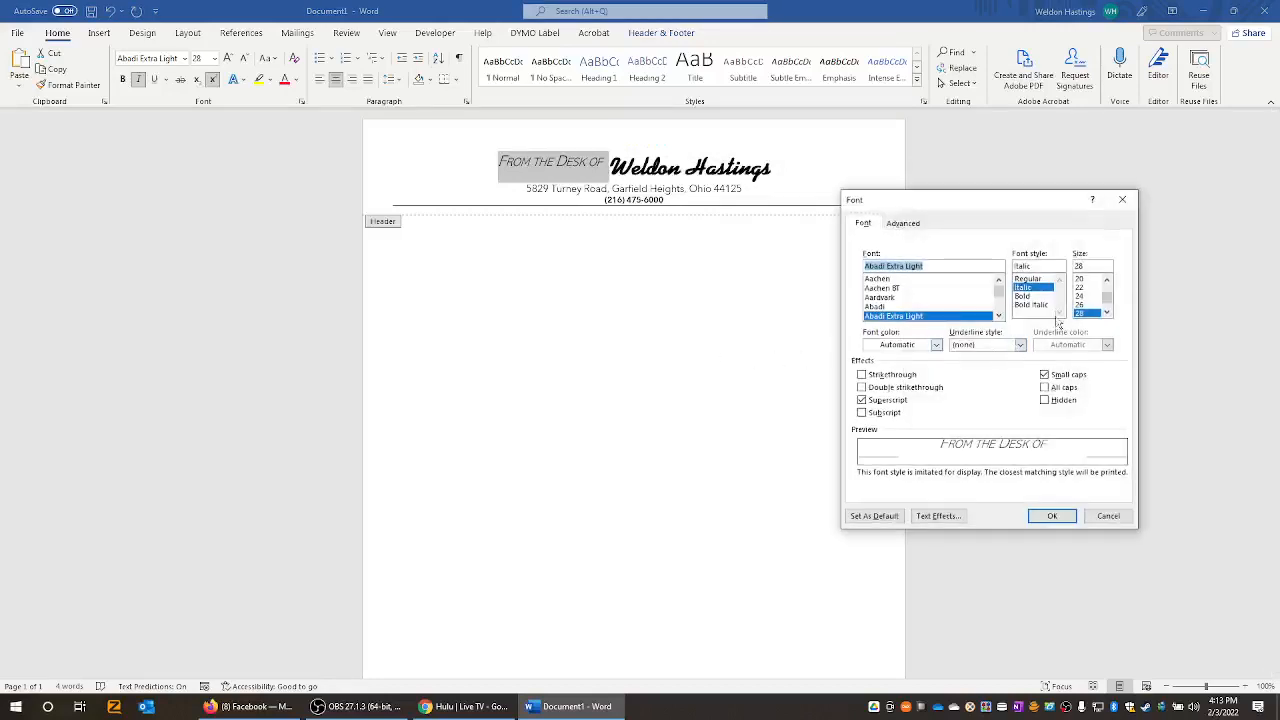
left_click(1054, 377)
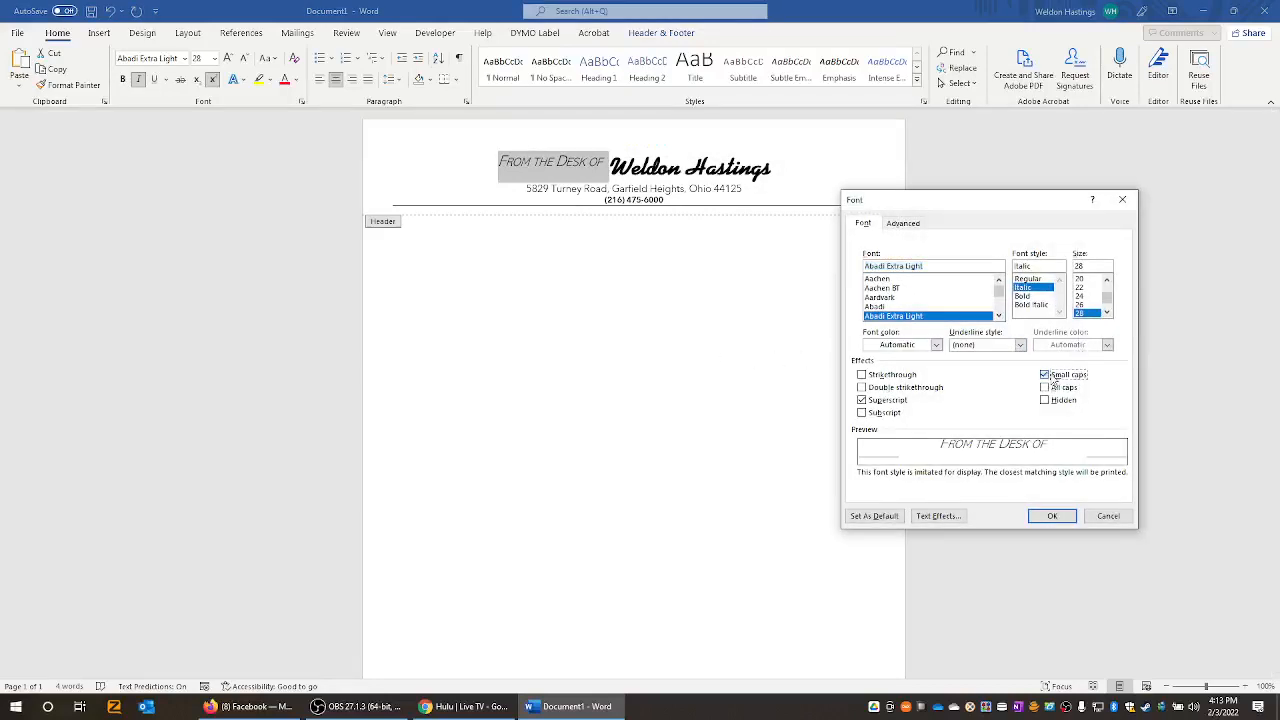
left_click(1053, 378)
left_click(1046, 402)
left_click(1046, 402)
left_click(940, 516)
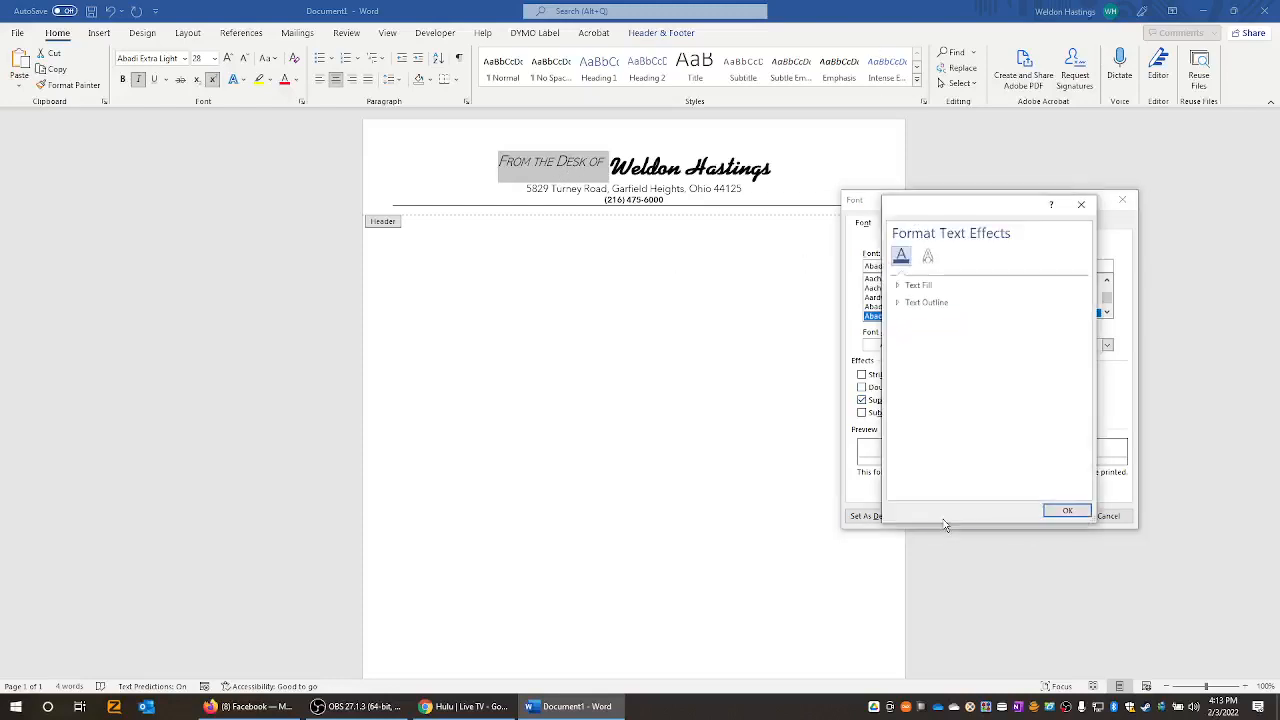
- Give the phrase a solid dark theme-colour text fill and apply the font changes
left_click(905, 286)
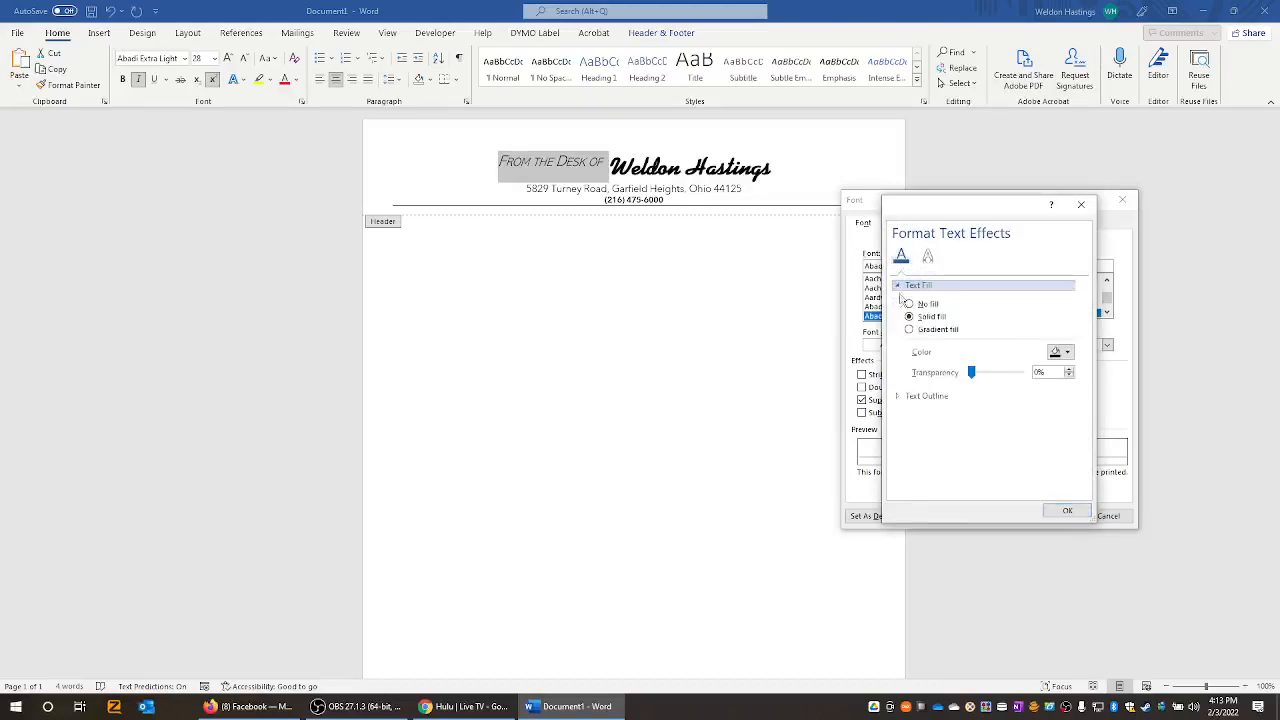
left_click(909, 329)
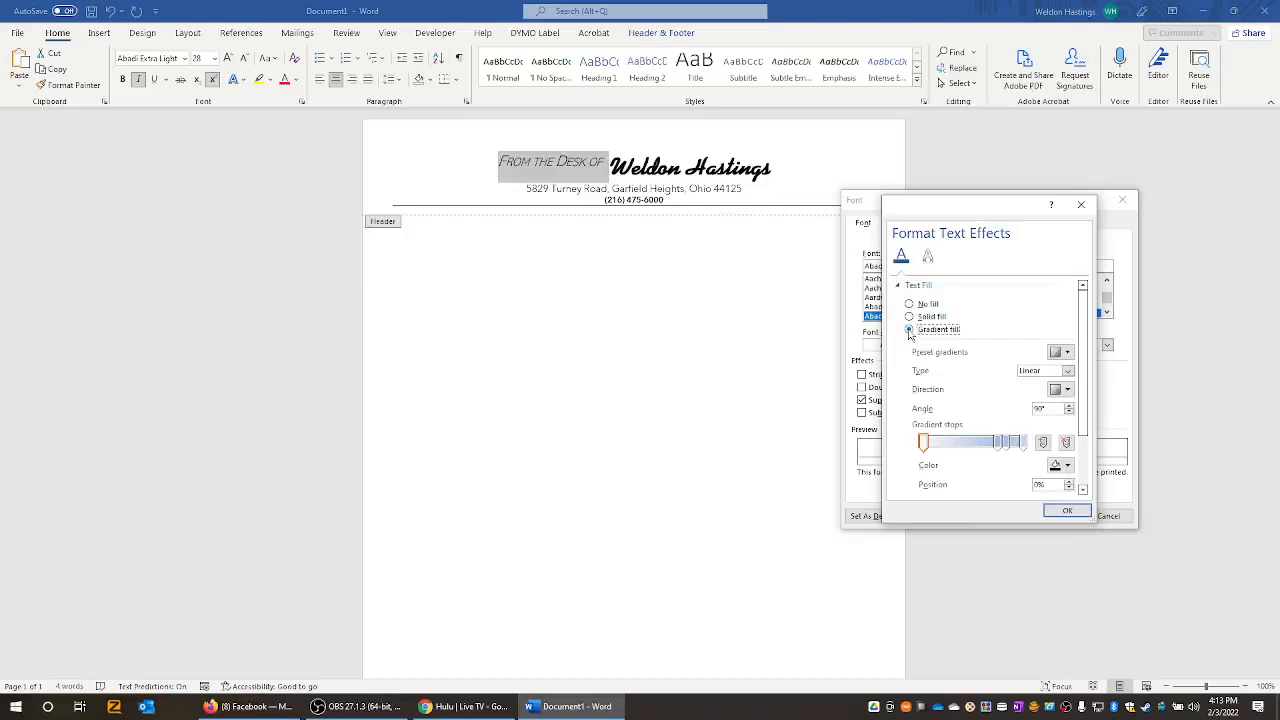
left_click(909, 316)
left_click(909, 303)
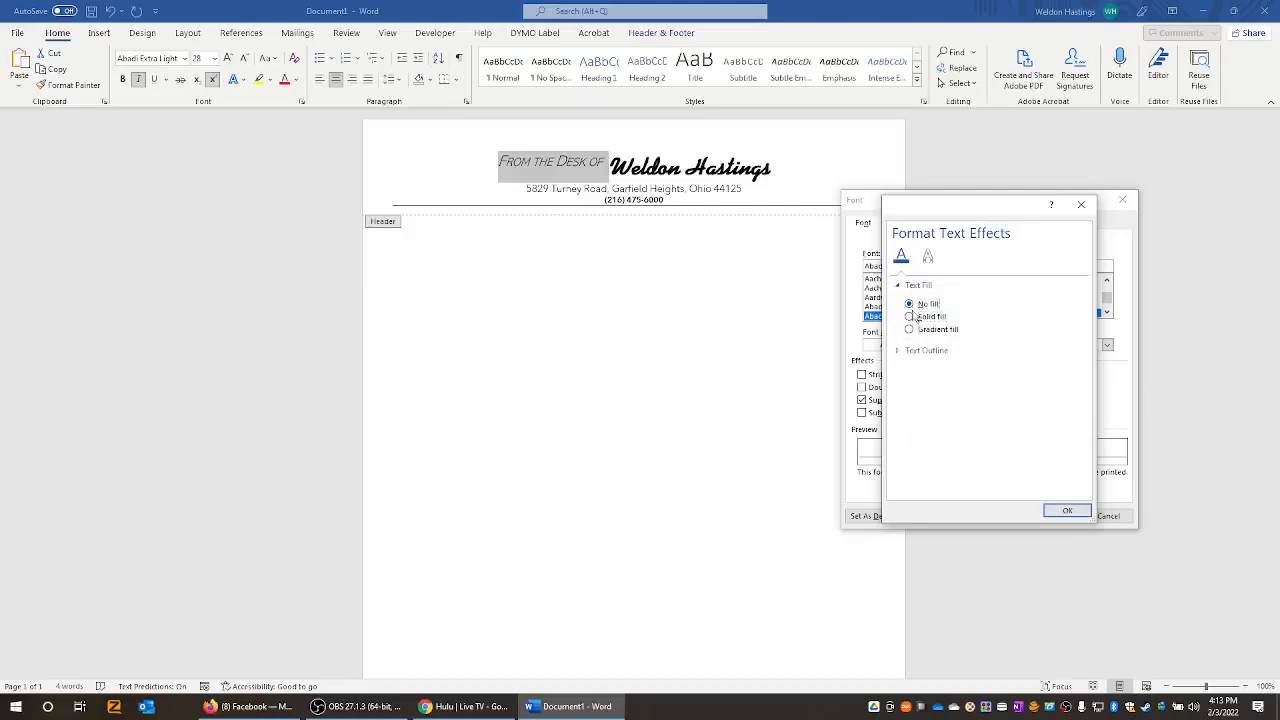
left_click(914, 317)
left_click(1062, 353)
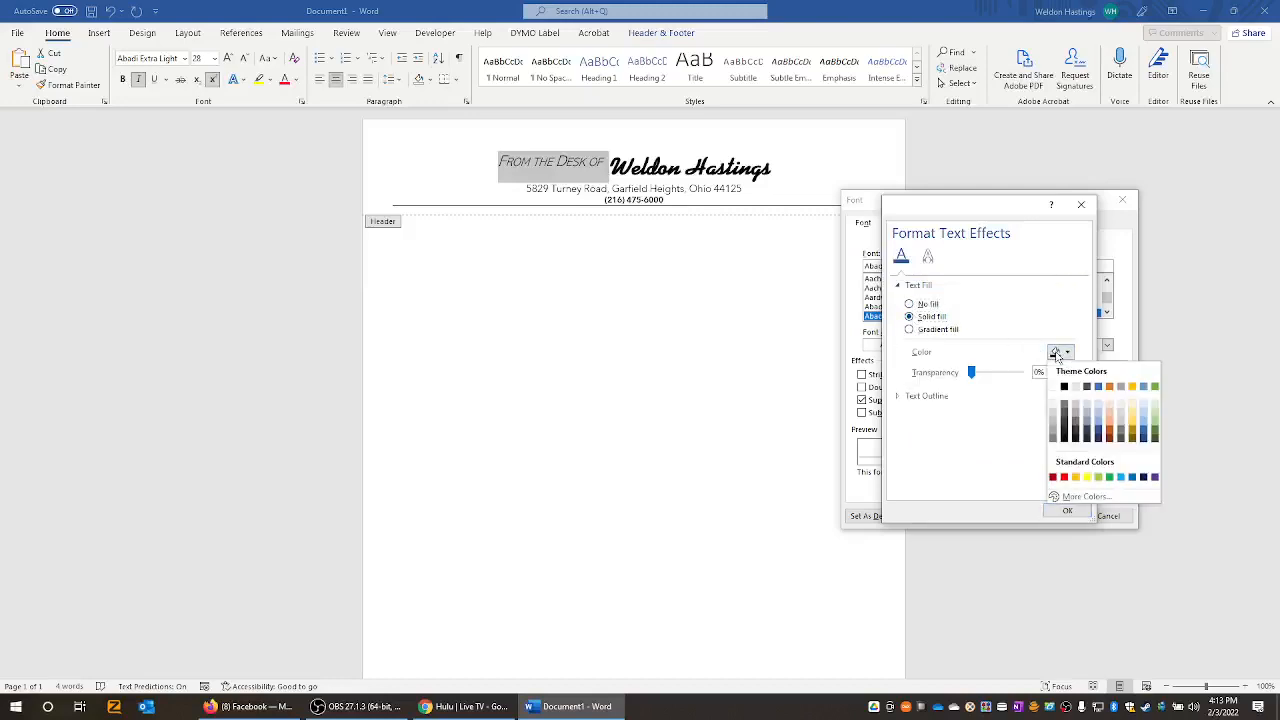
left_click(1066, 418)
left_click(1067, 510)
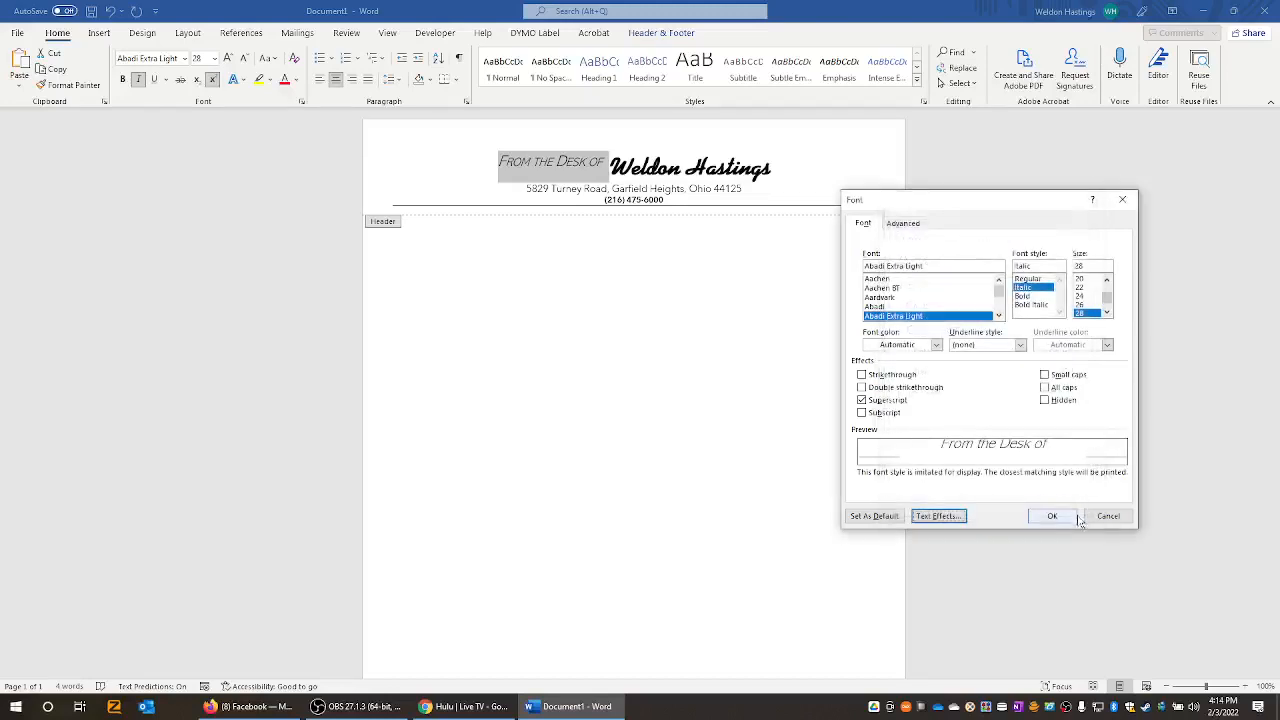
left_click(1064, 516)
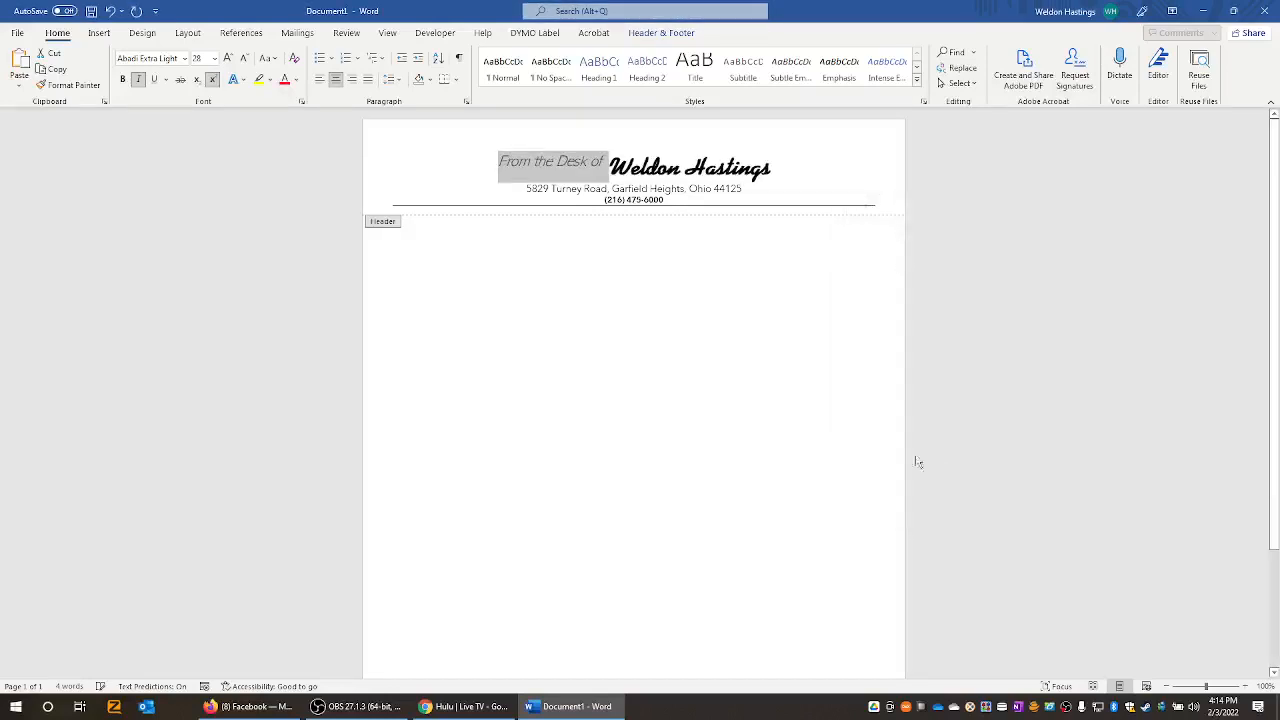
- Click out of the heading and close the header to return to the body
left_click(596, 165)
left_click(727, 188)
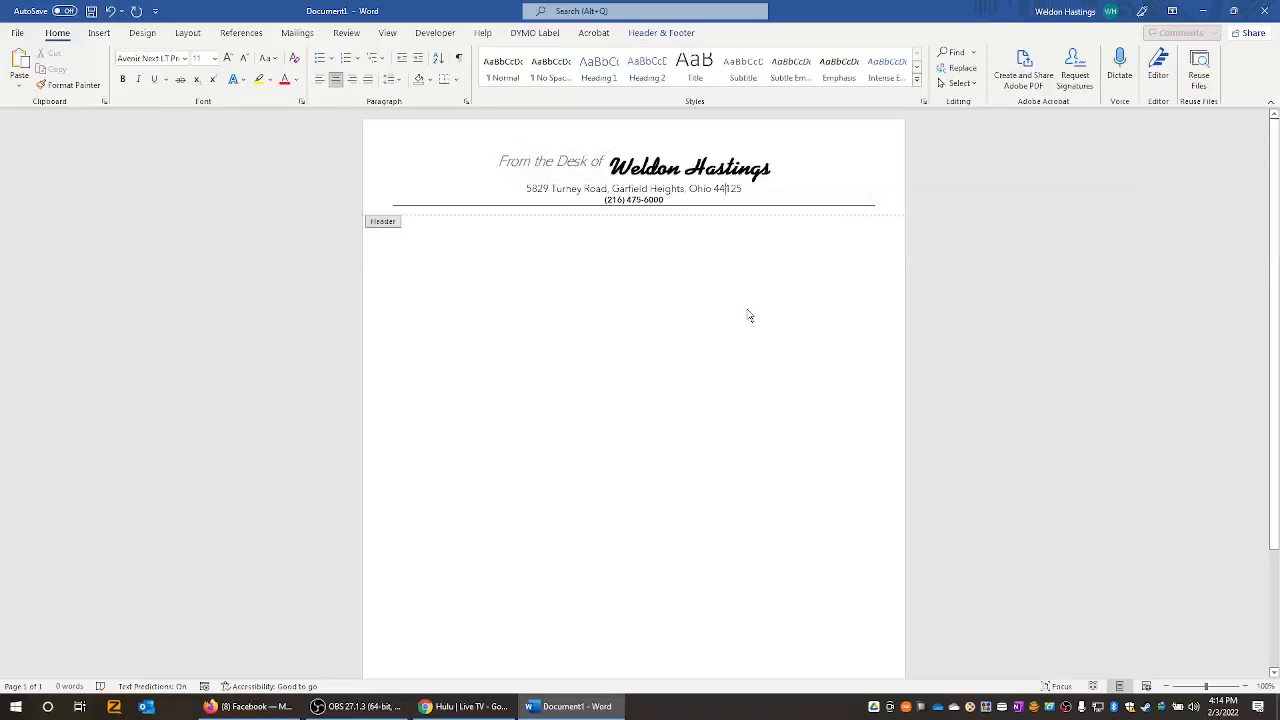
double_click(642, 349)
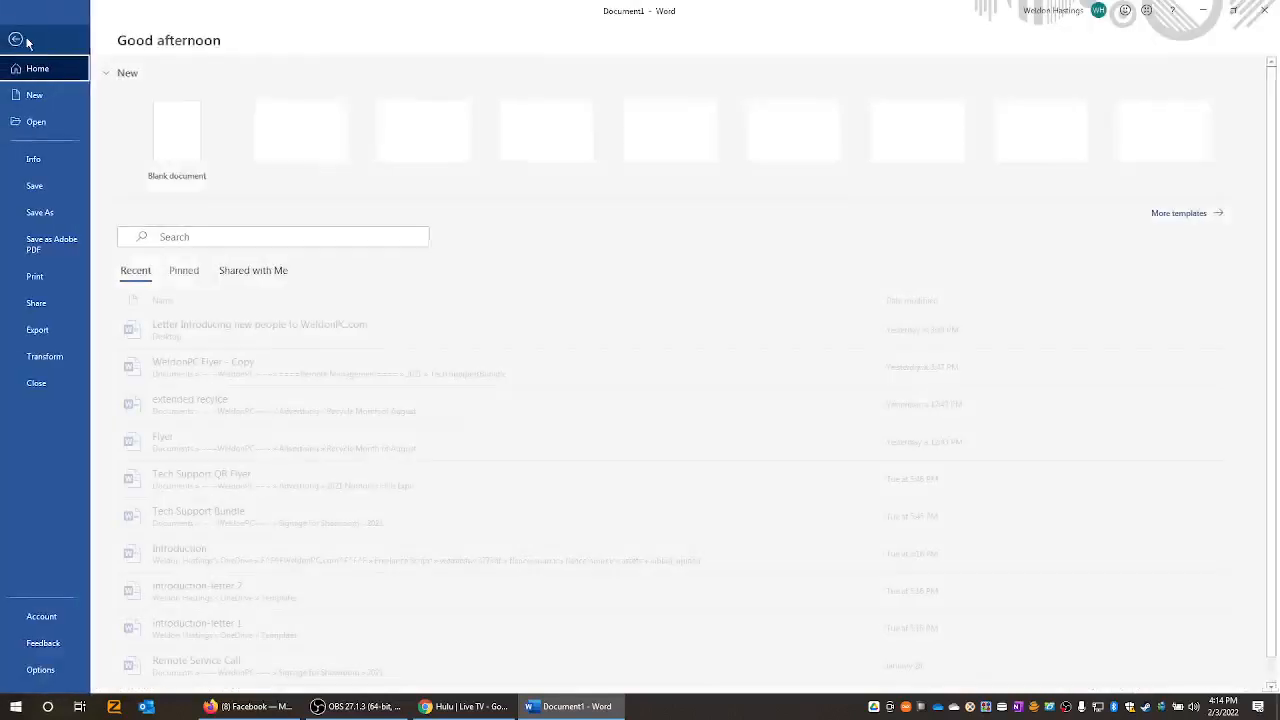
- Save the document to the Desktop as 'Letter Head'
left_click(22, 34)
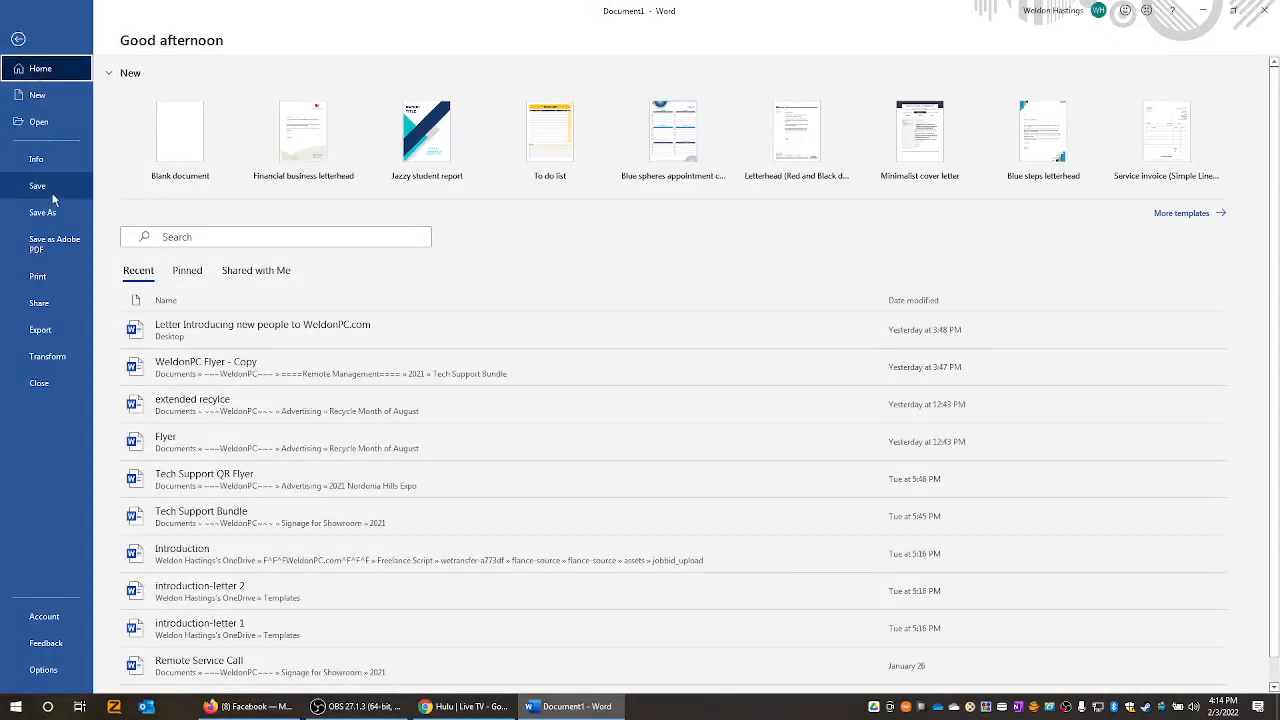
left_click(54, 200)
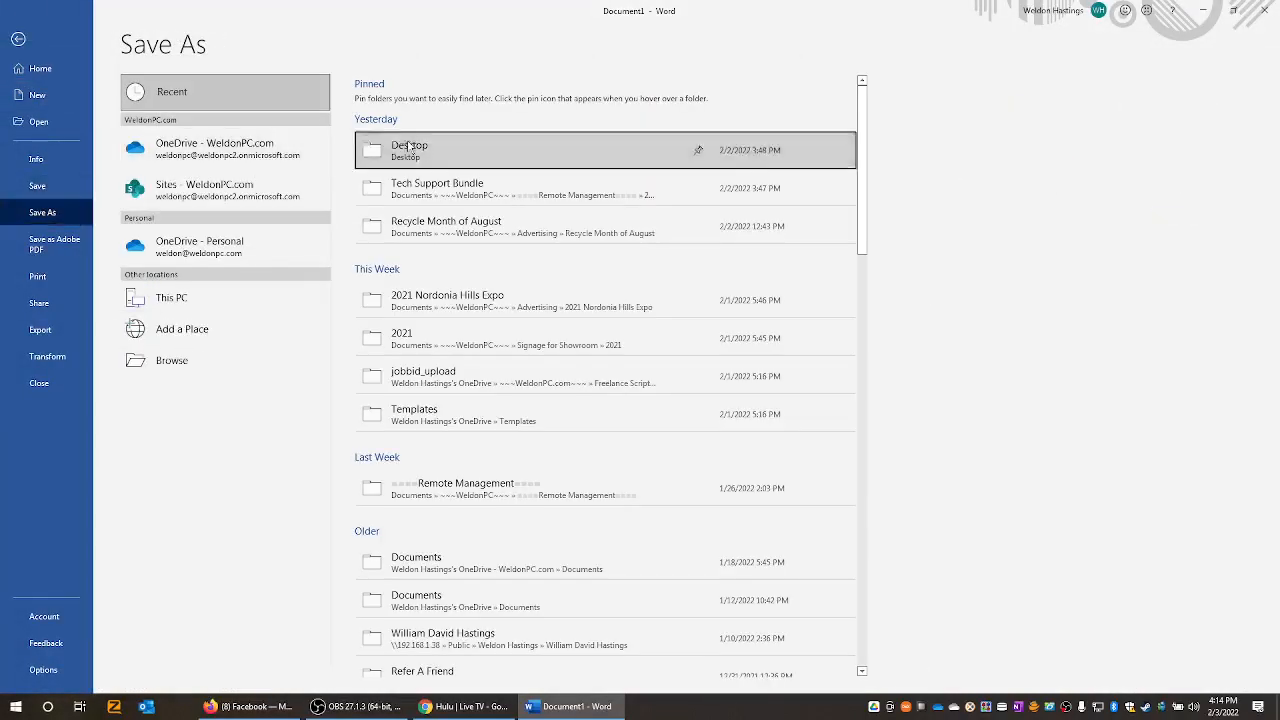
left_click(409, 147)
left_click(412, 100)
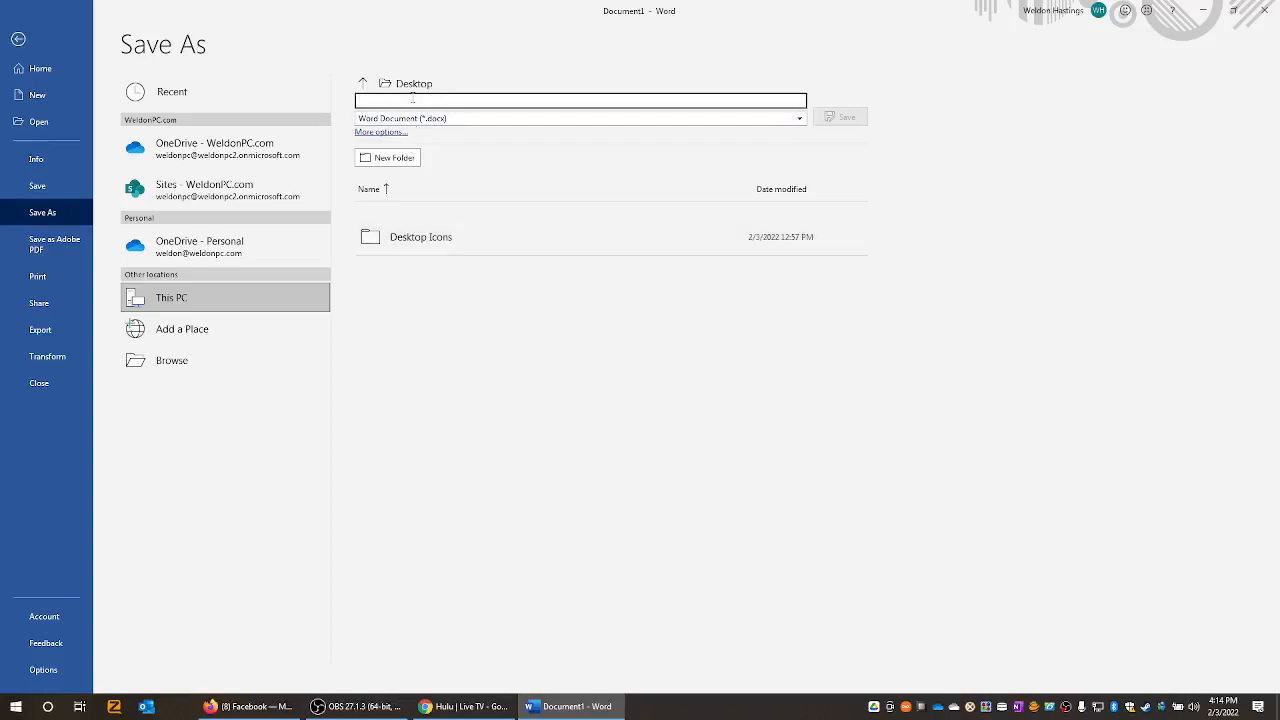
type("Letter Head")
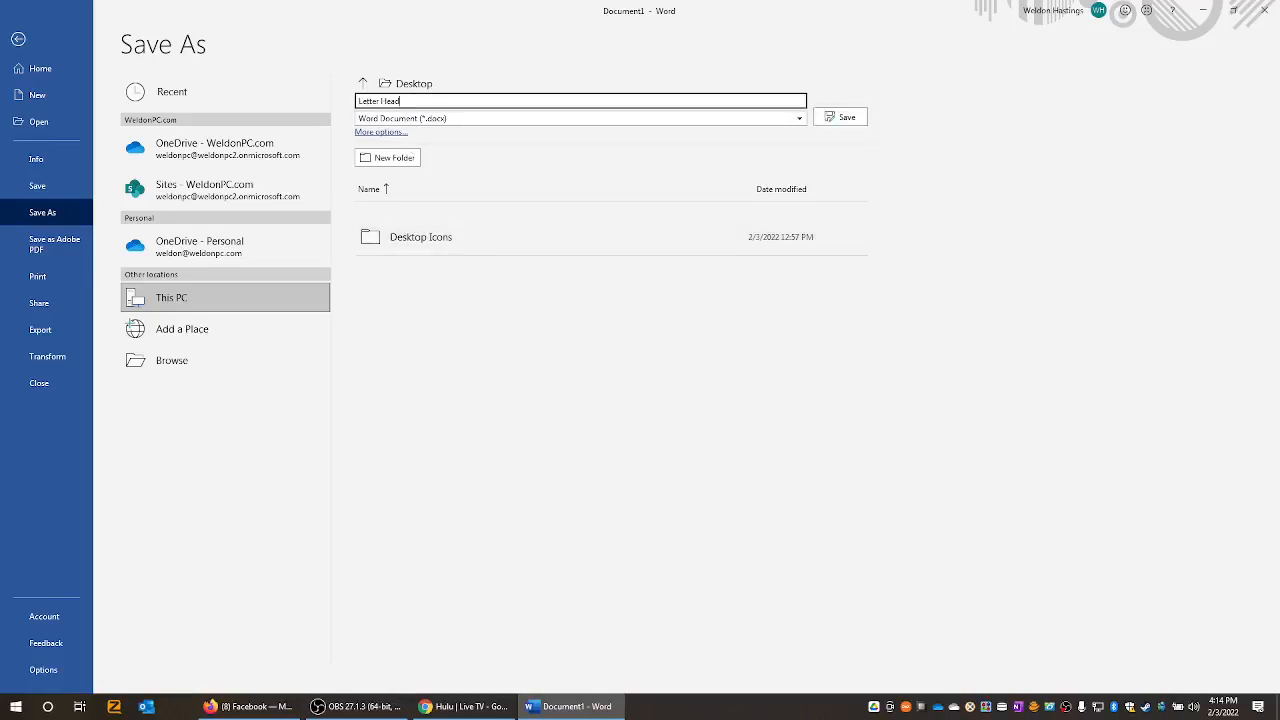
left_click(863, 120)
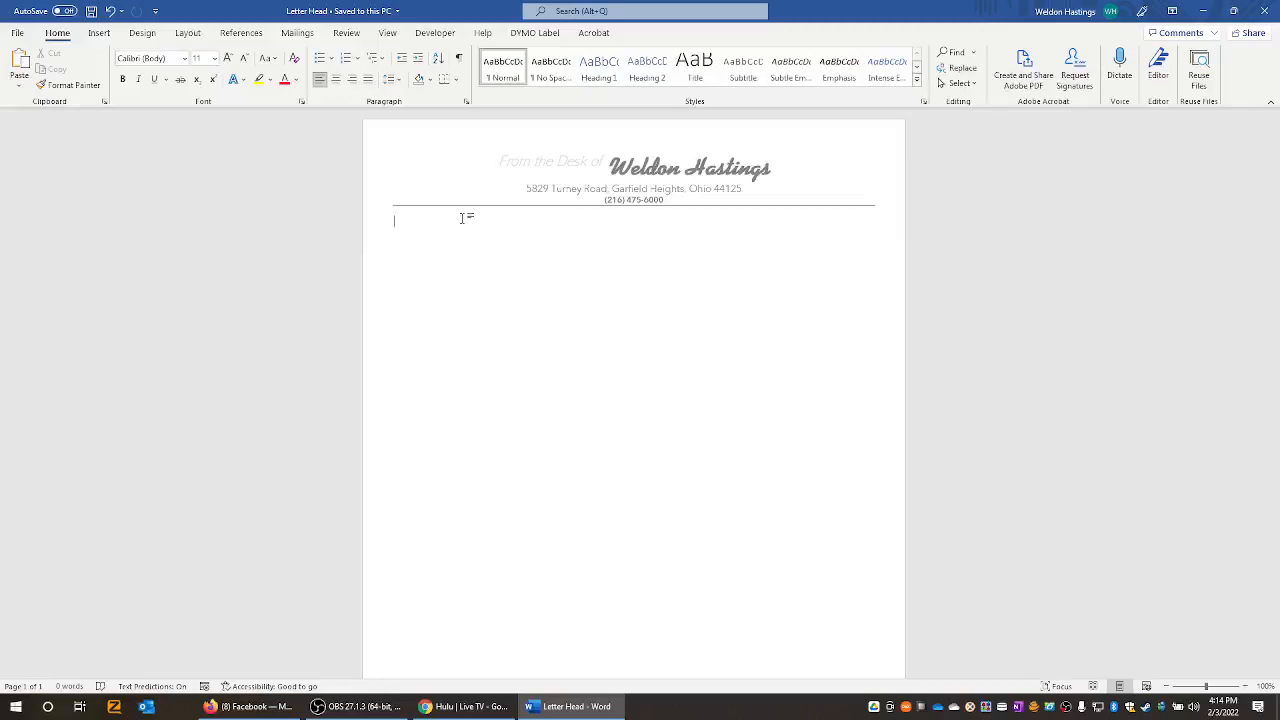
- Save a Word Template copy of the letterhead named 'Letter Head Template' in the Desktop folder
left_click(18, 33)
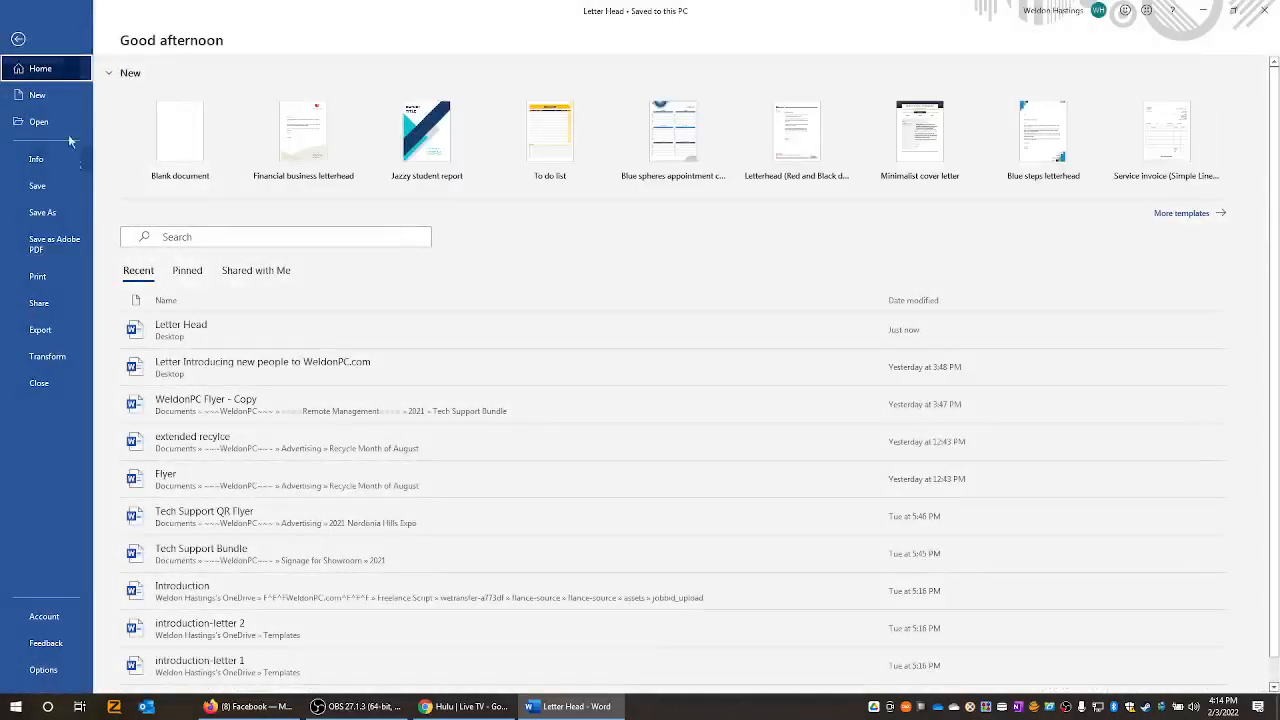
left_click(45, 214)
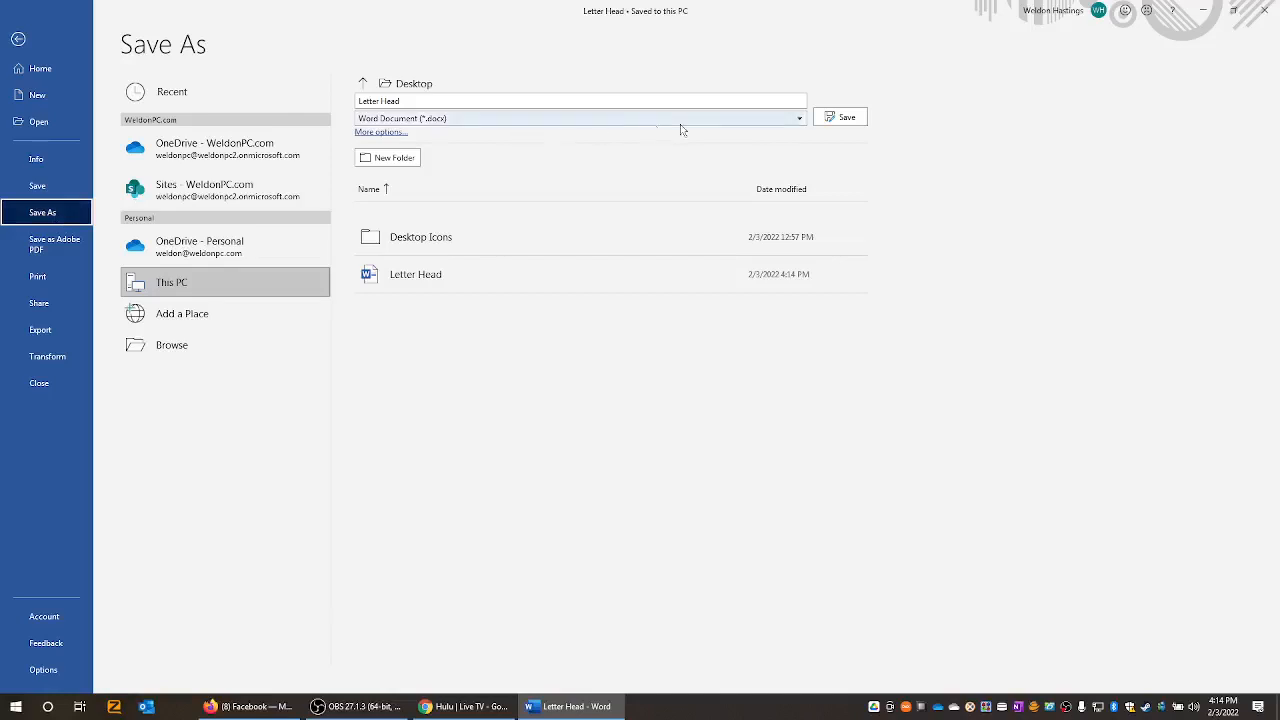
left_click(381, 133)
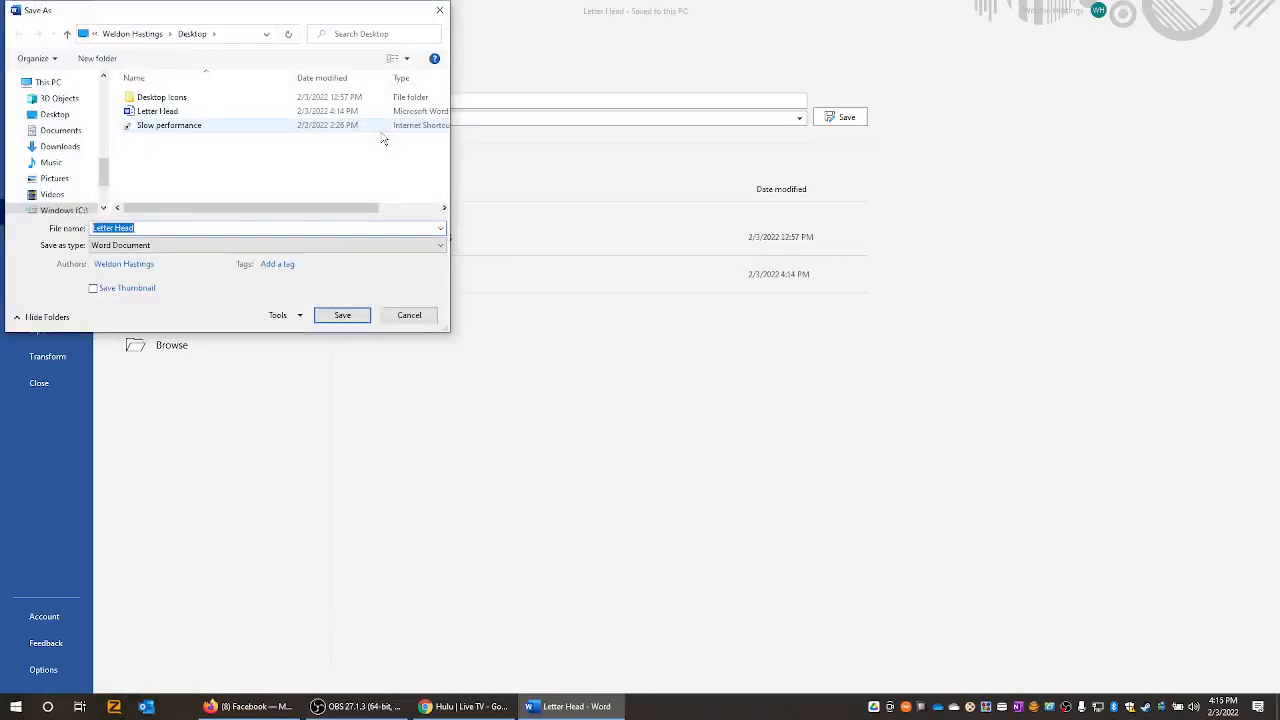
left_click(242, 246)
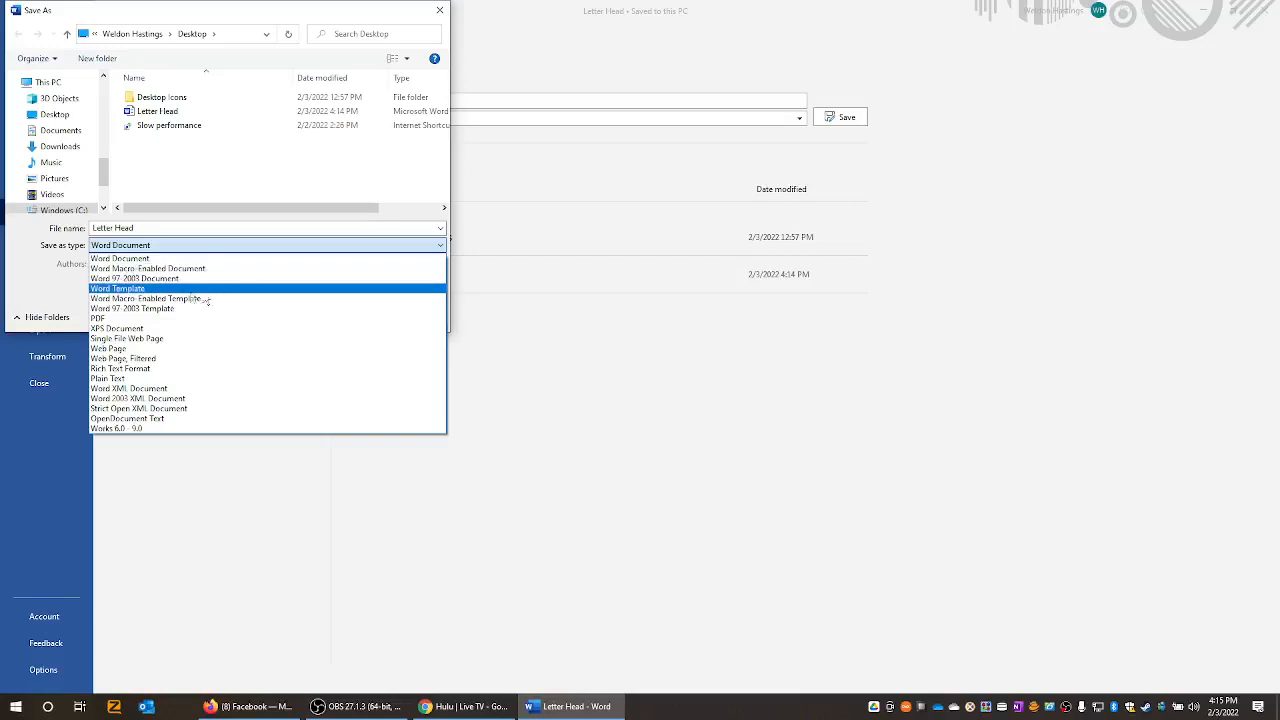
left_click(128, 290)
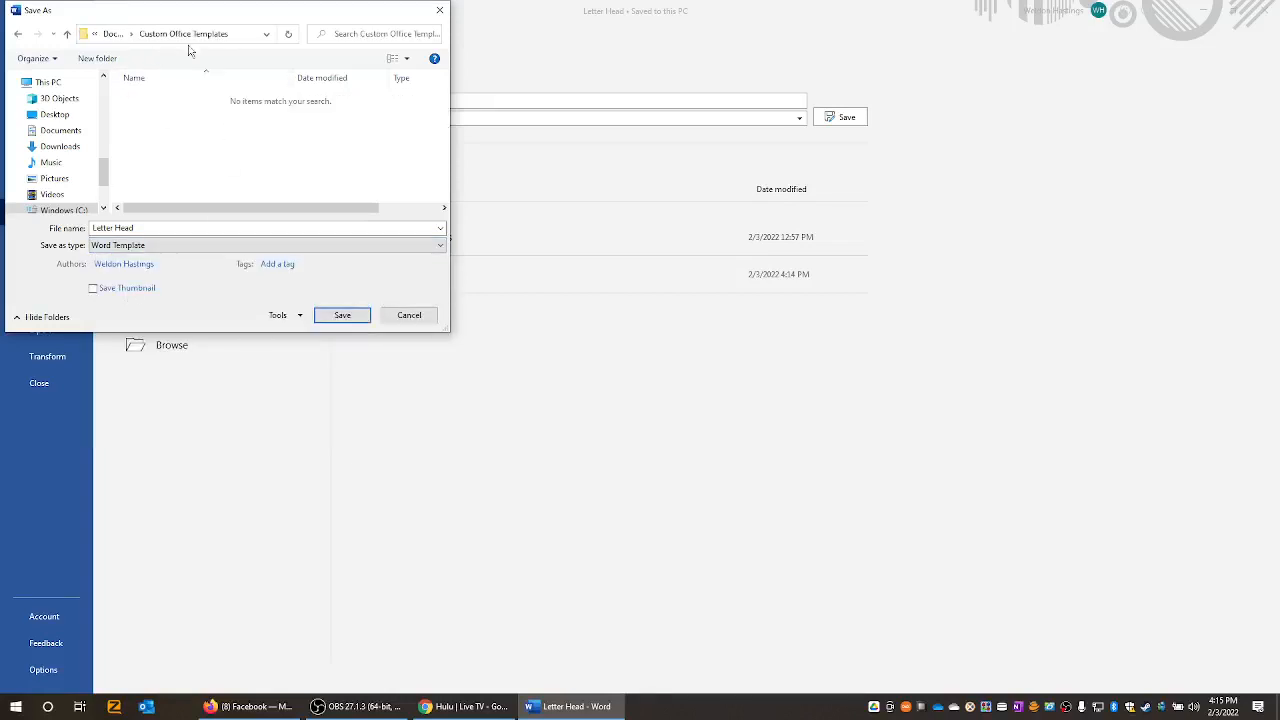
left_click(55, 114)
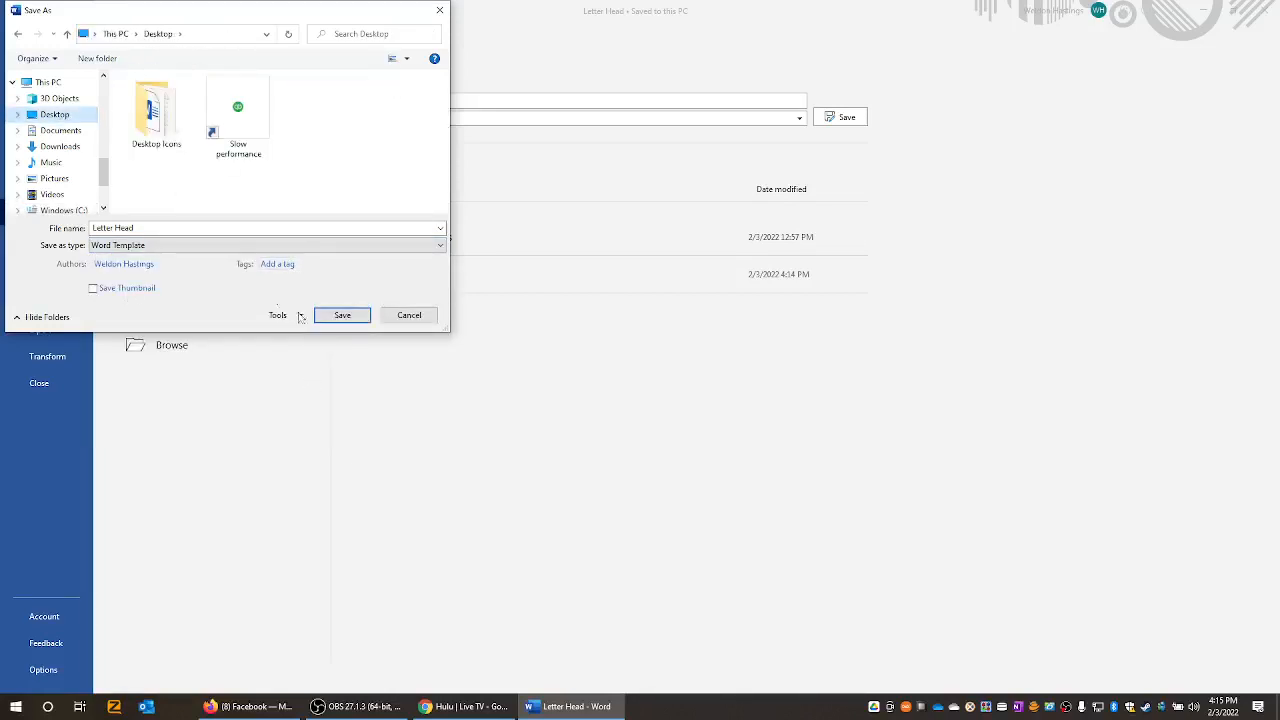
left_click(229, 227)
left_click(229, 227)
type("Template")
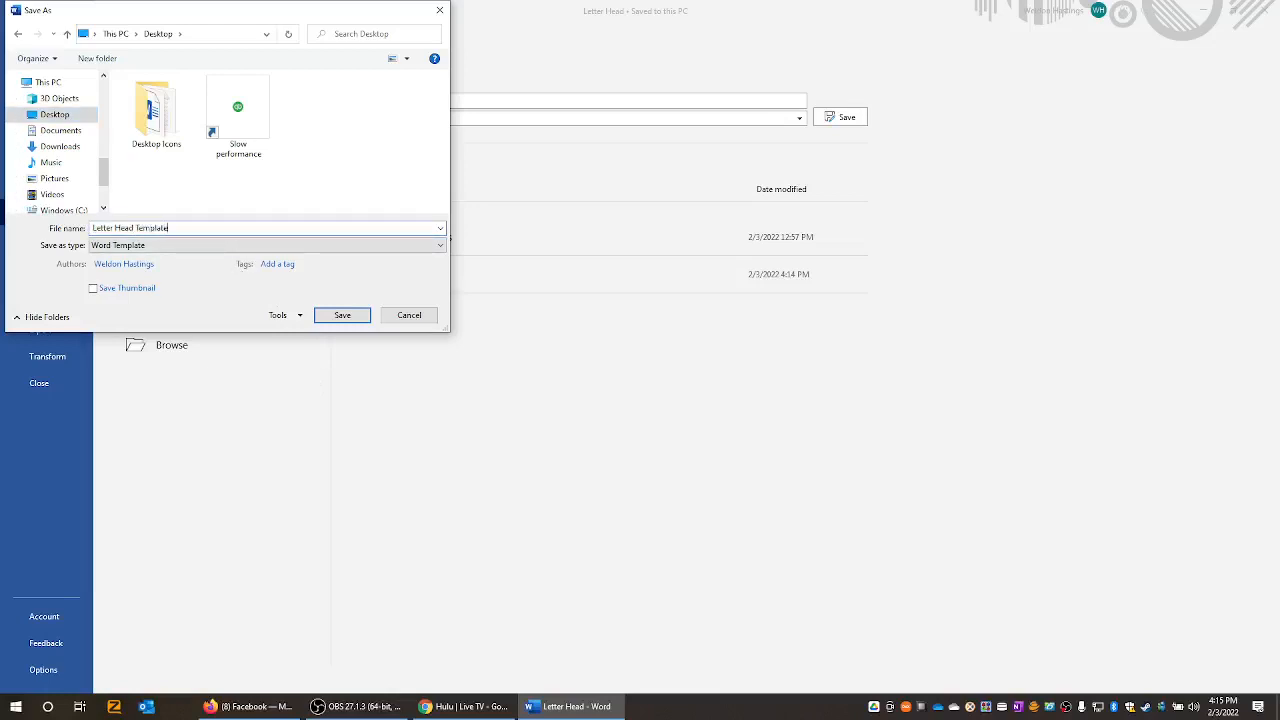
key("Return")
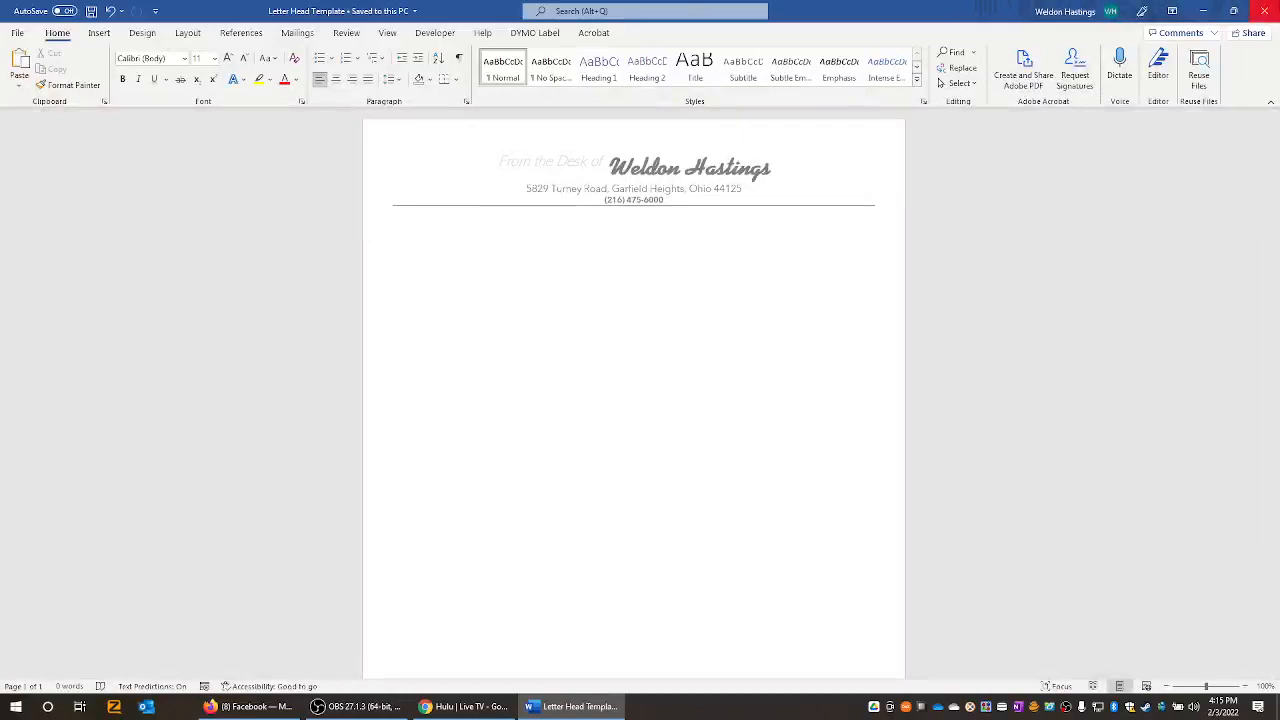
- Close Word, open and close Letter Head, then start Document1 from Letter Head Template
left_click(1258, 11)
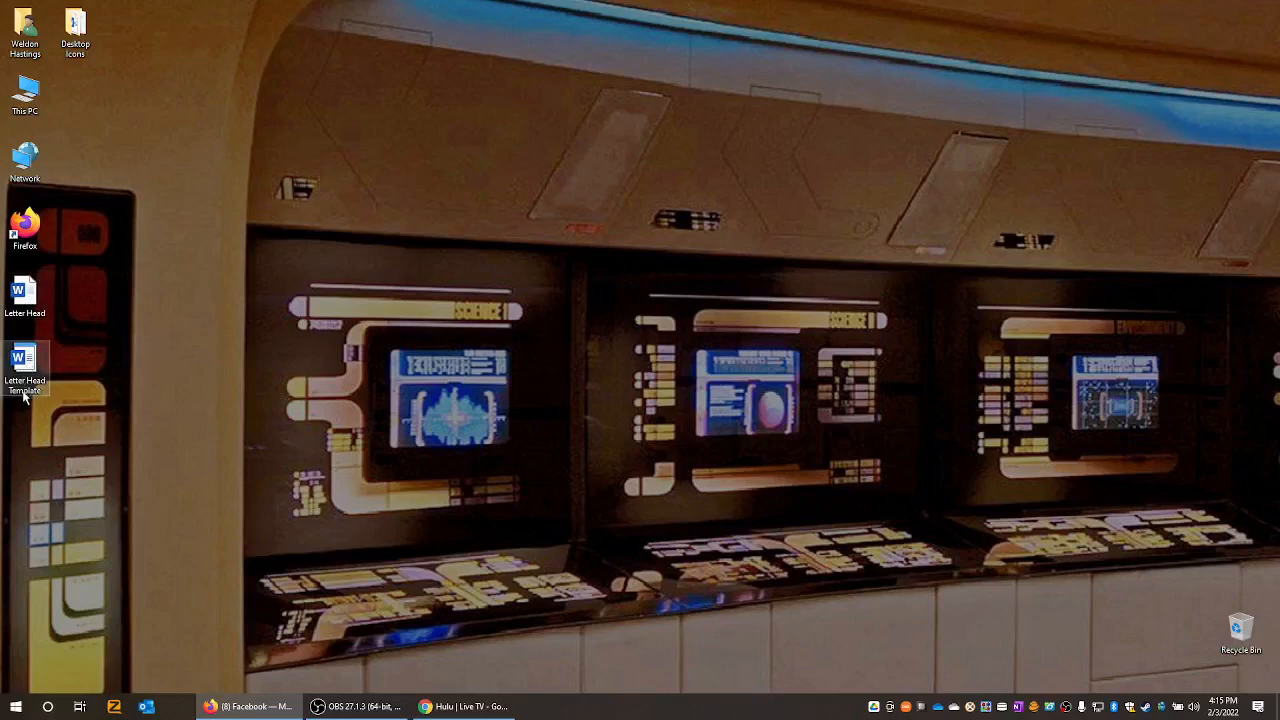
double_click(25, 290)
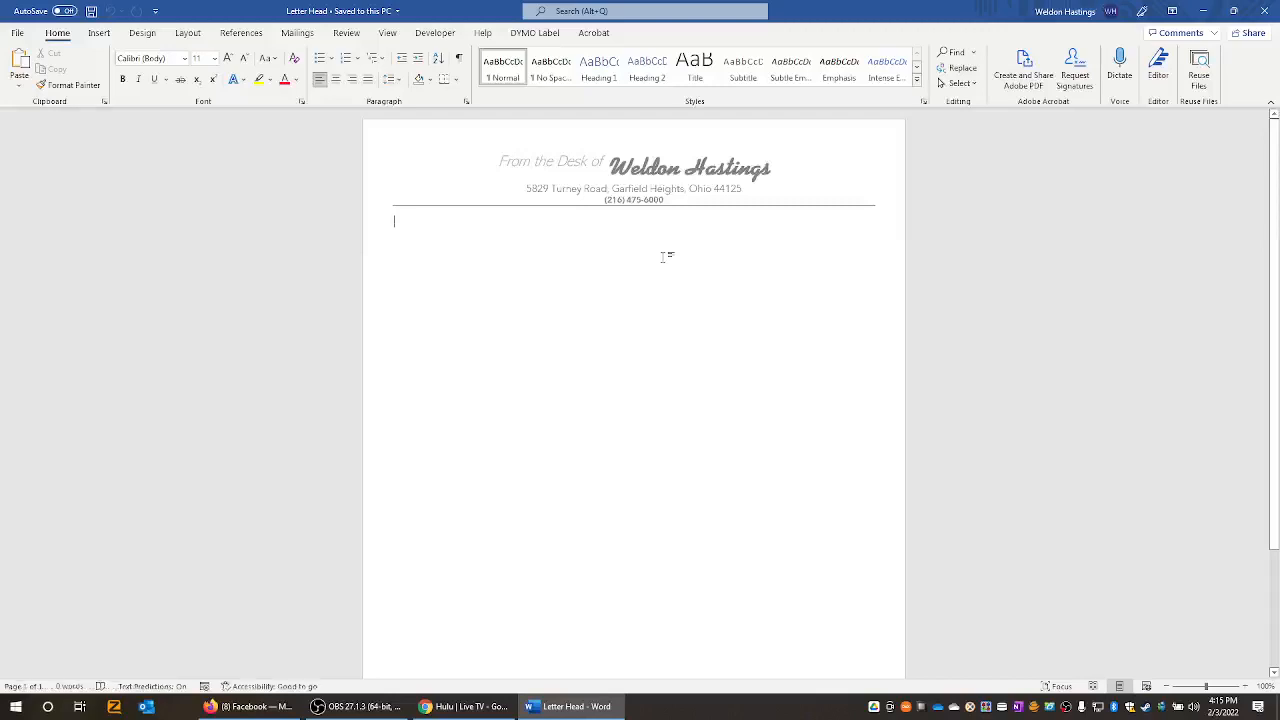
left_click(1264, 10)
double_click(24, 360)
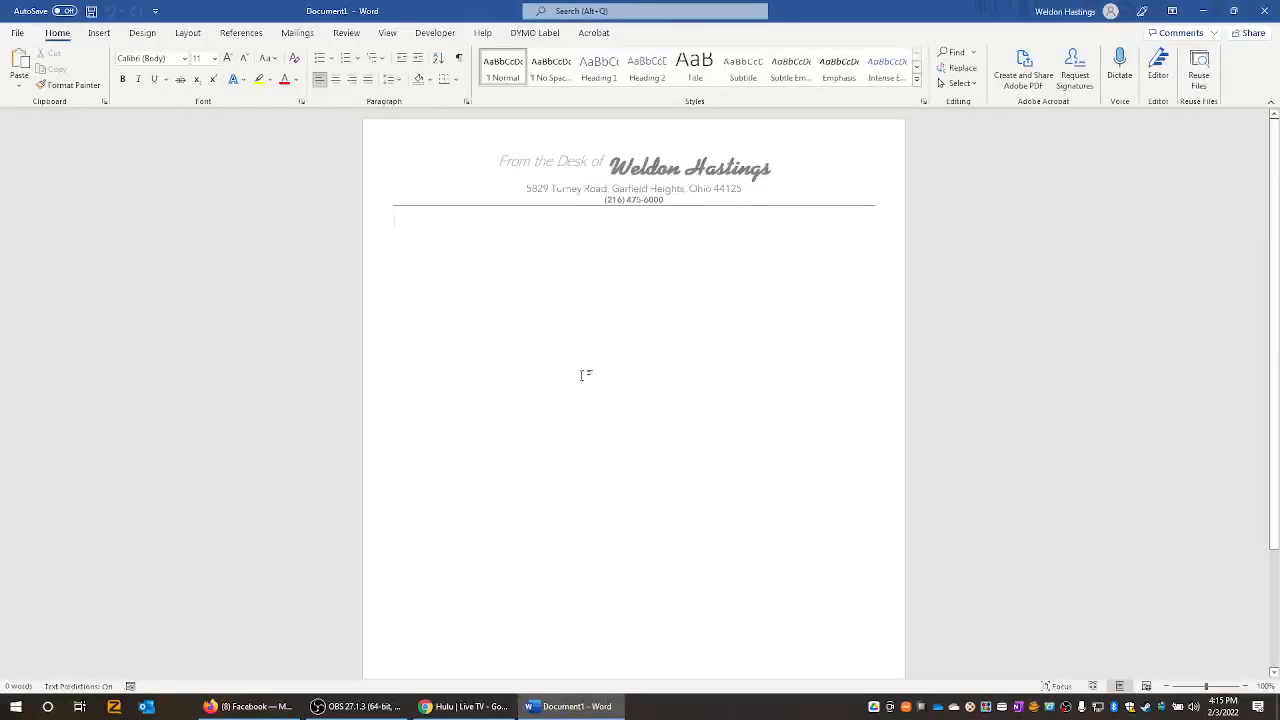
- Cancel closing the new document and delete the stray word 'test' from its body
type("test")
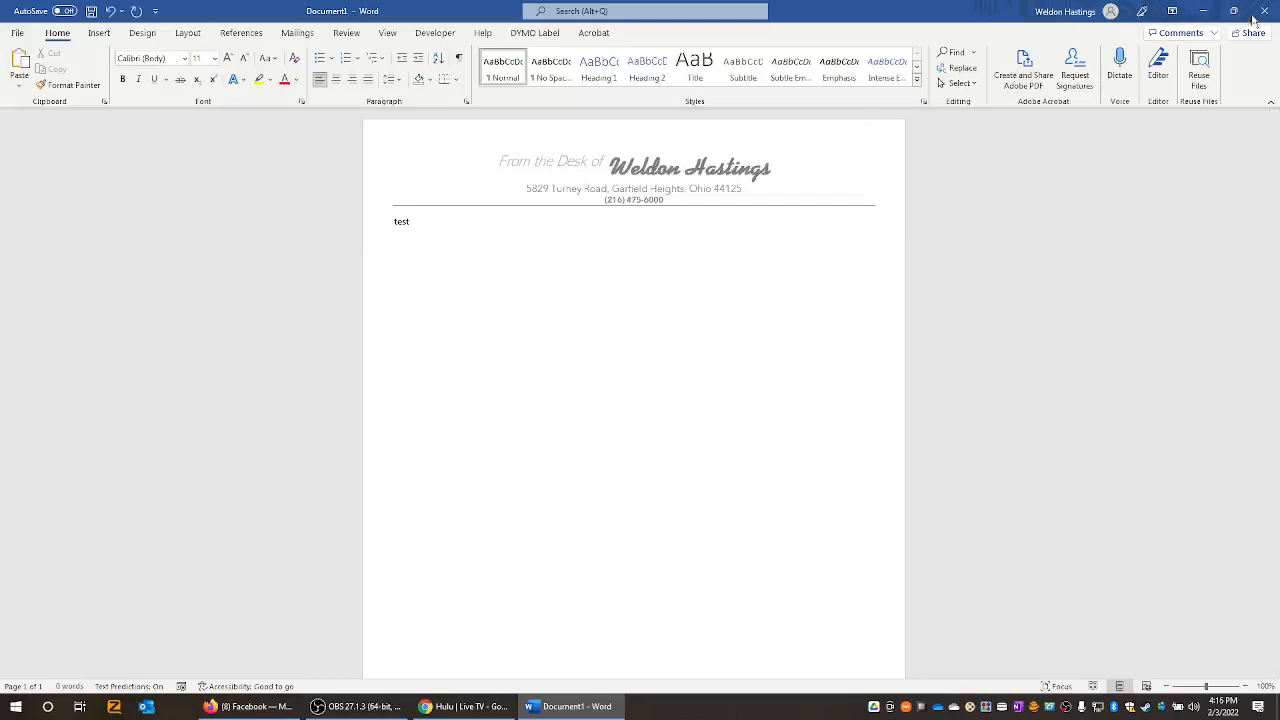
left_click(1264, 10)
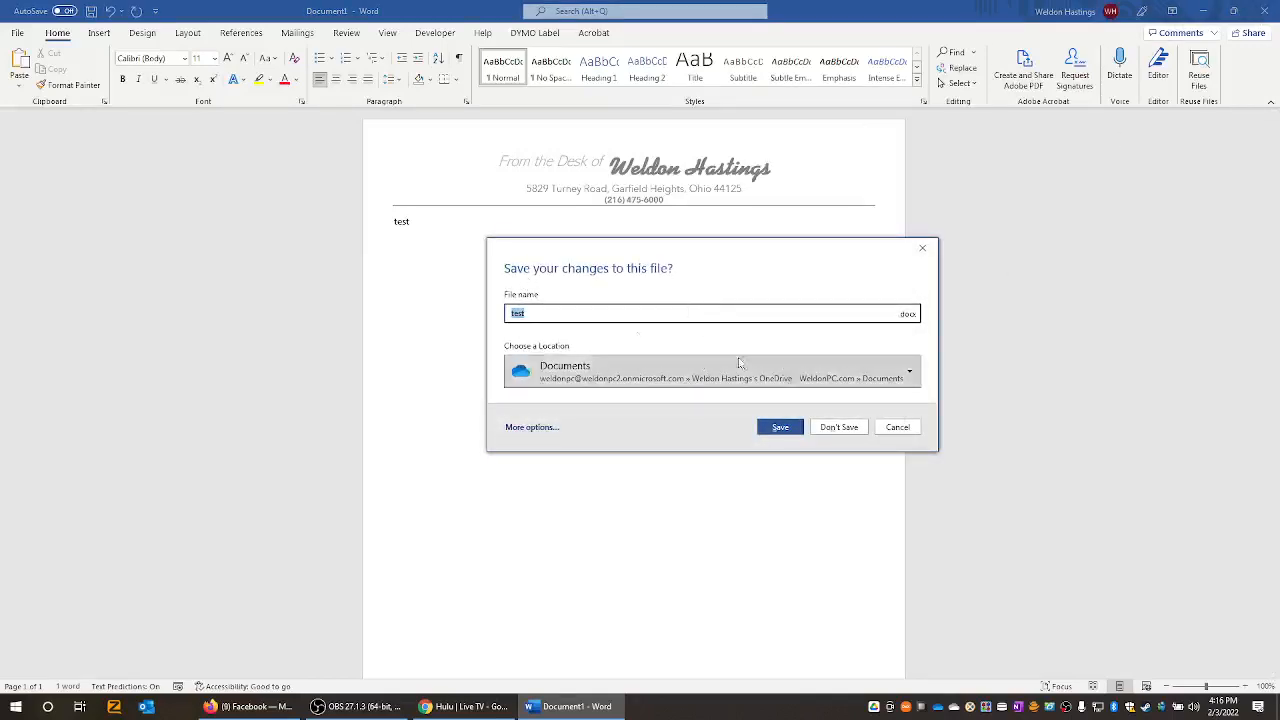
left_click(898, 427)
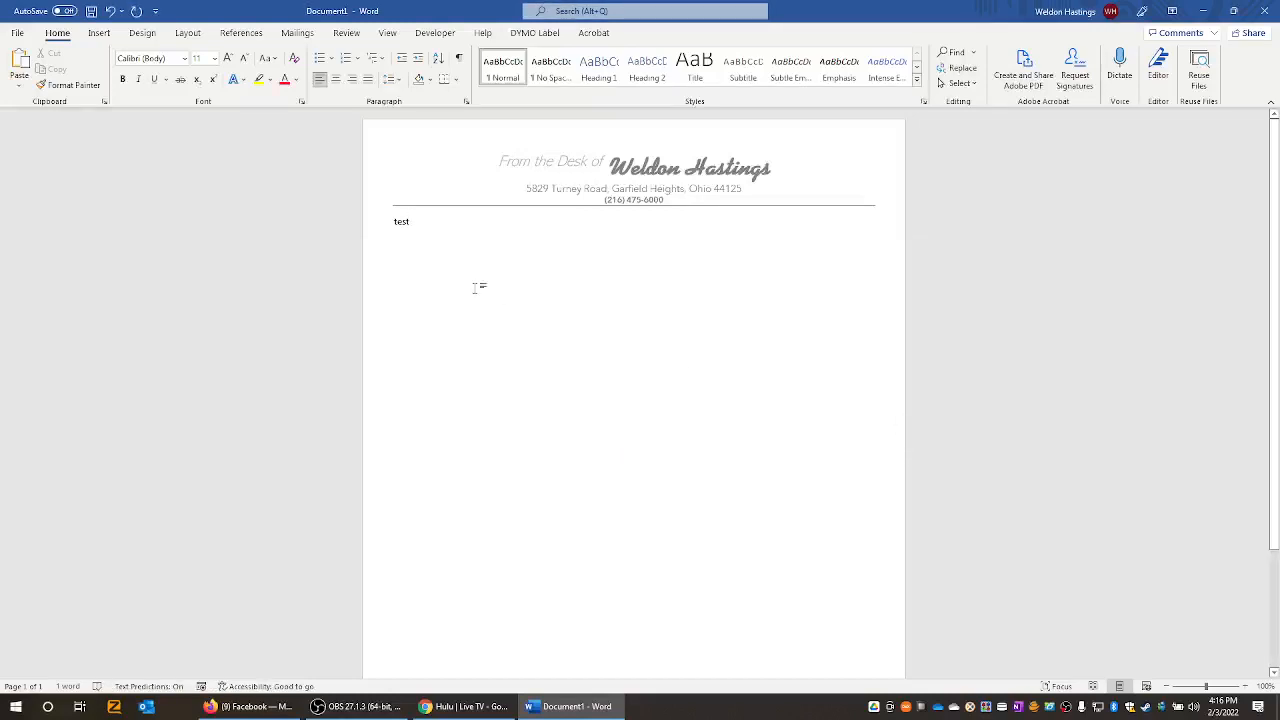
left_click(346, 280)
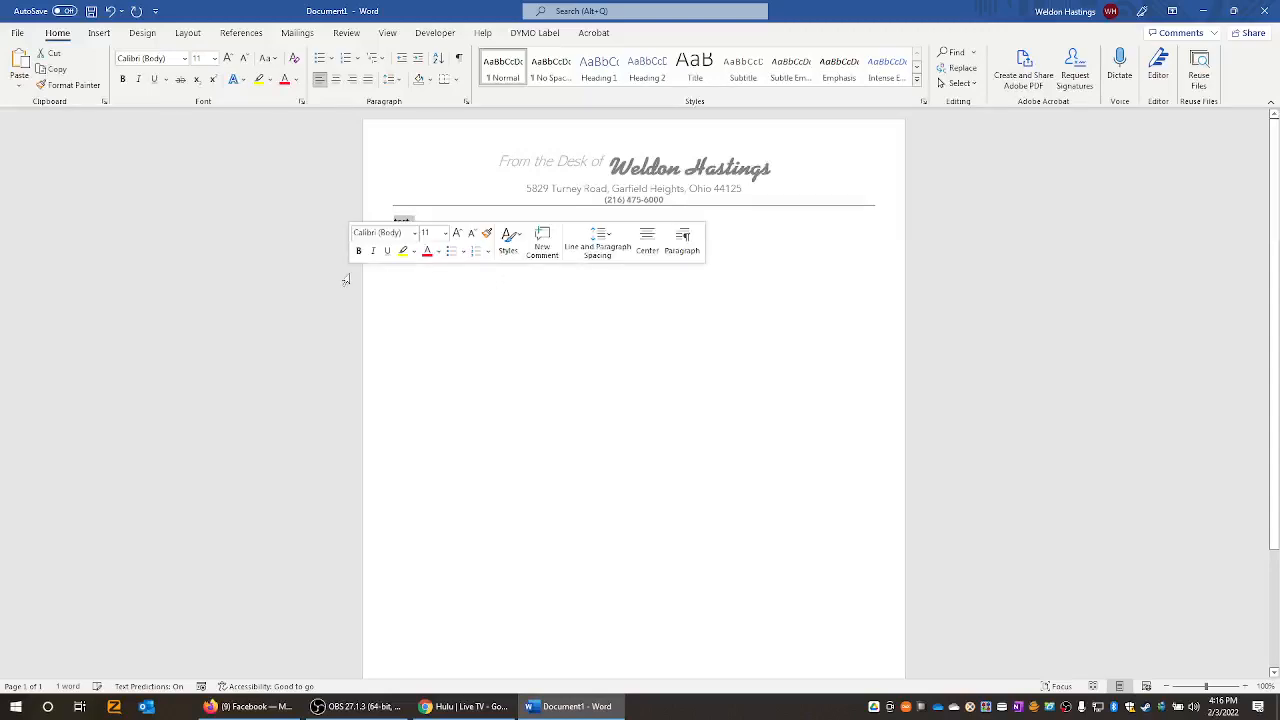
key("BackSpace")
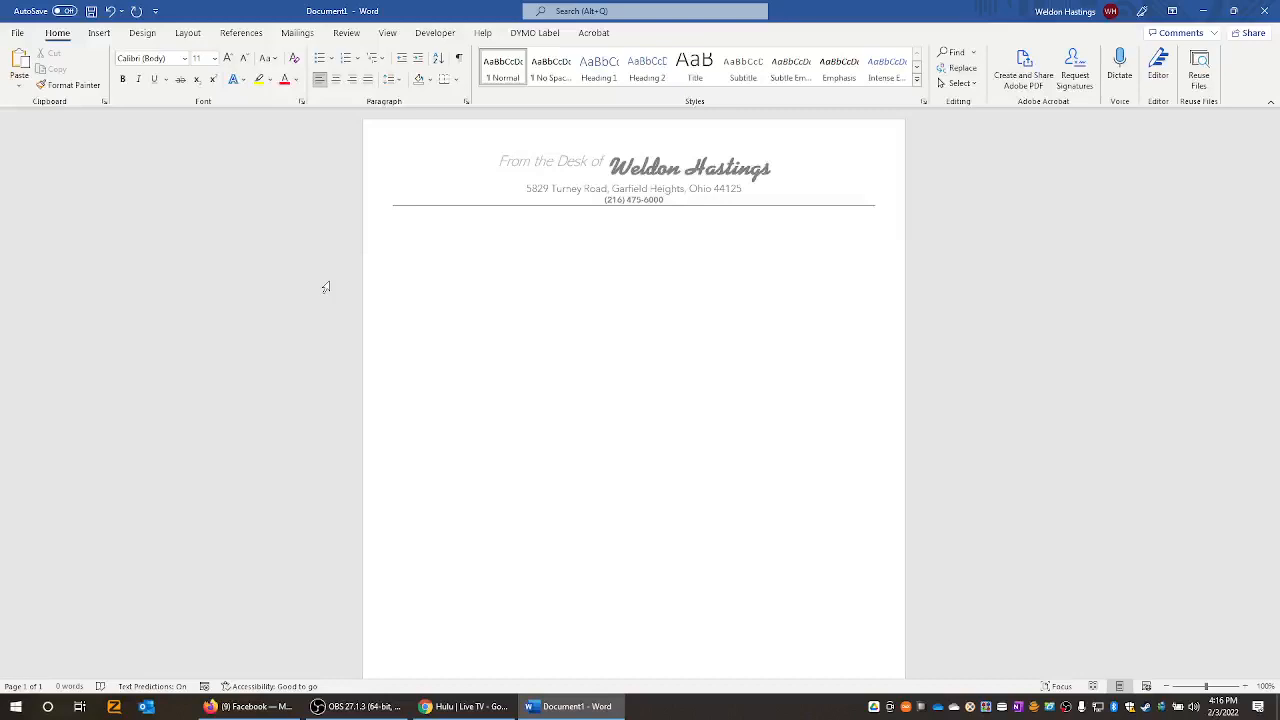
- Delete 'From the Desk of' from the letterhead header, leaving only the script name
double_click(502, 162)
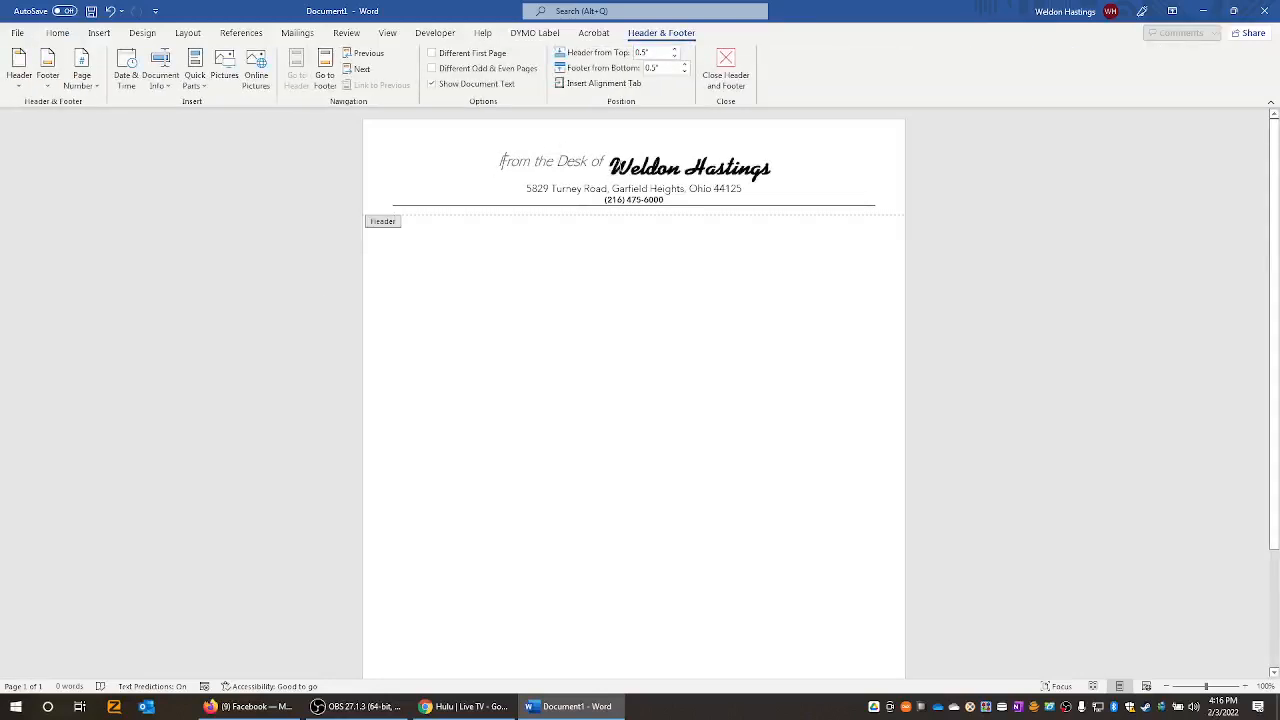
left_click_drag(606, 161, 487, 167)
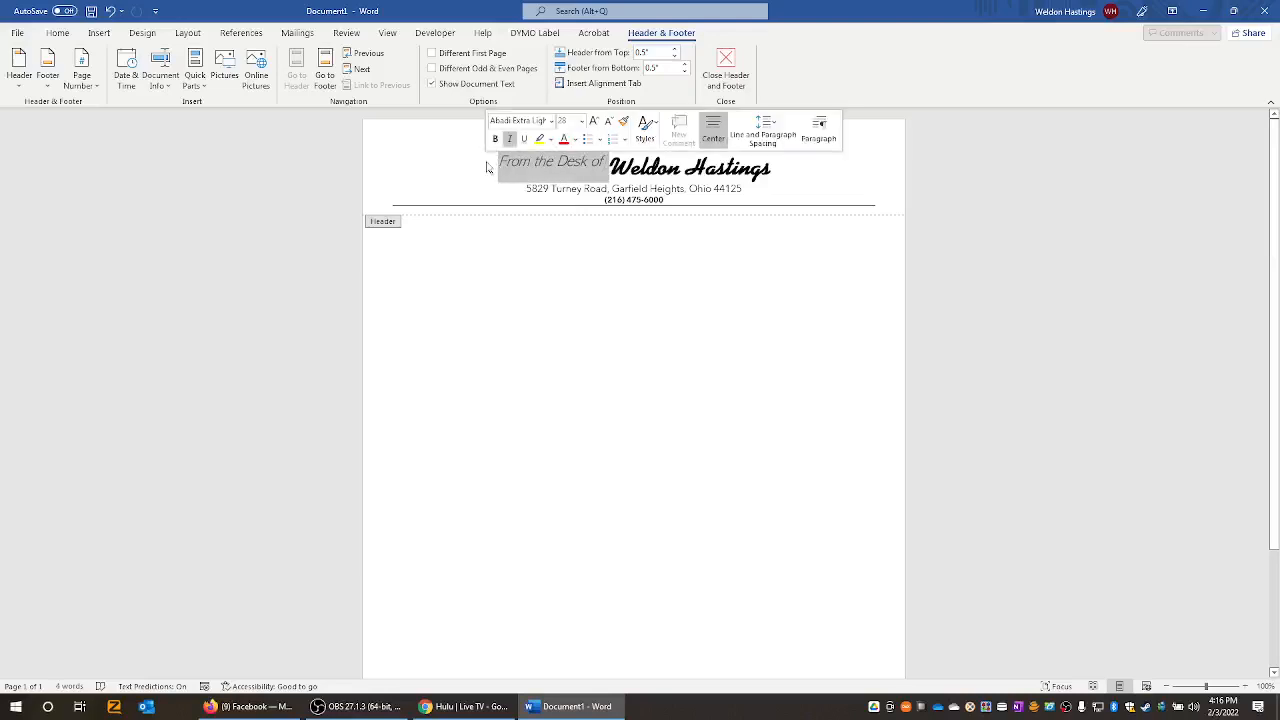
key("Delete")
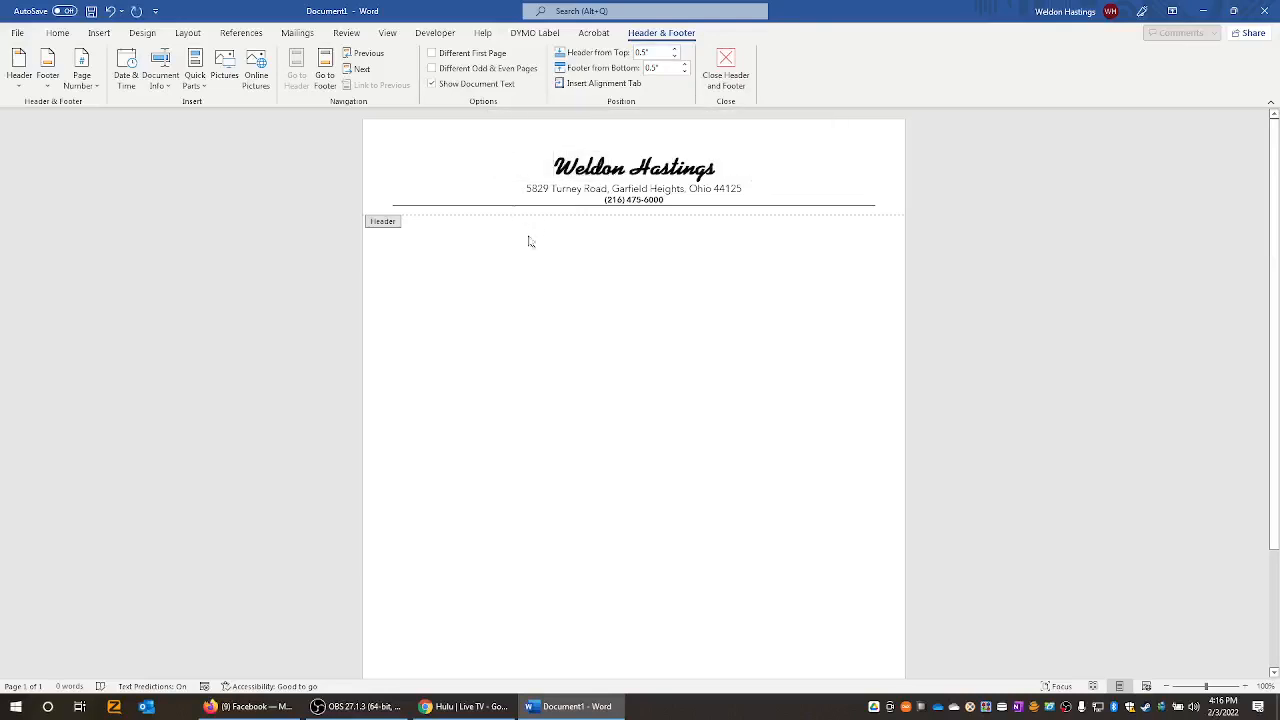
double_click(714, 258)
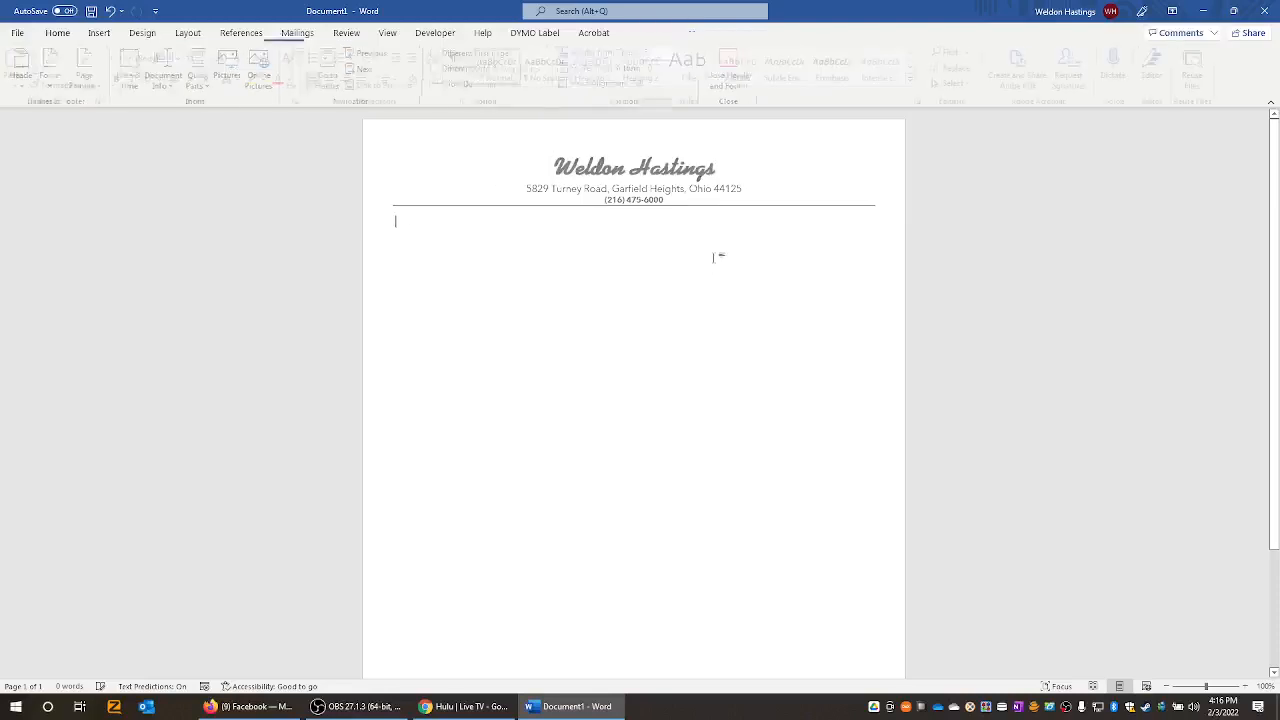
- Save the letterhead as Word Template (*.dotx) 'NEW Template' on the Desktop, then close Word
left_click(17, 32)
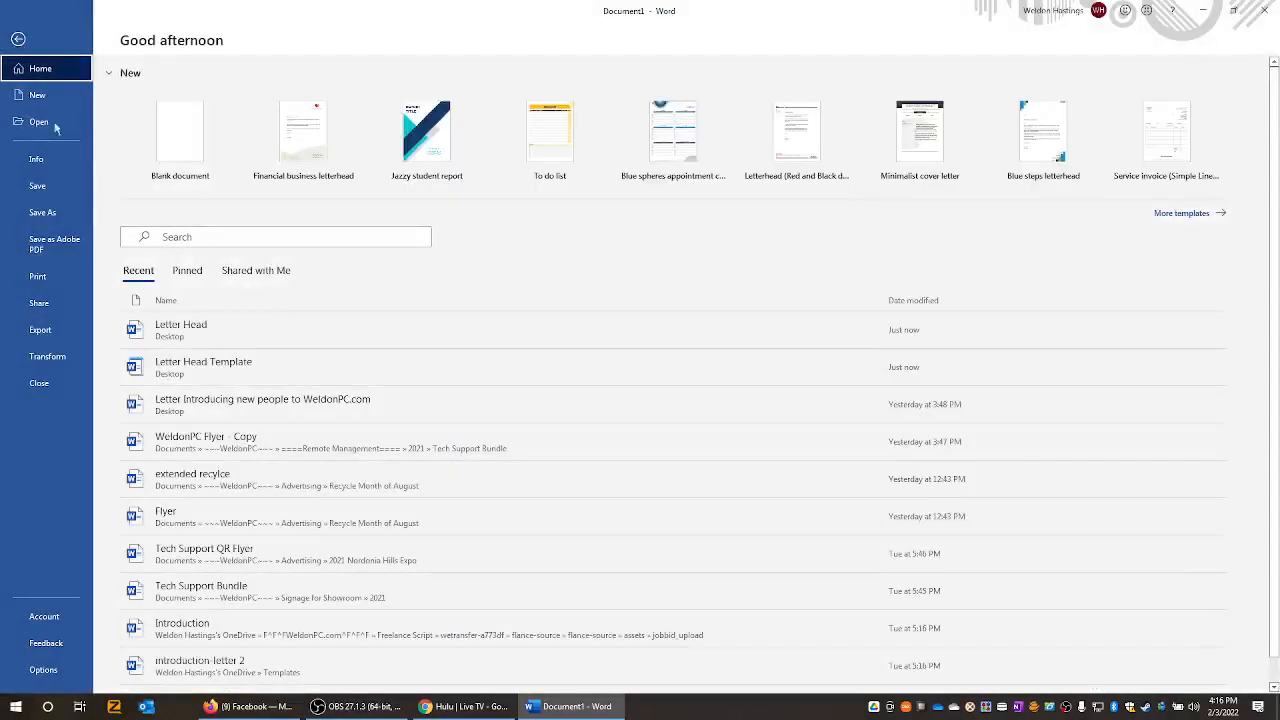
left_click(57, 188)
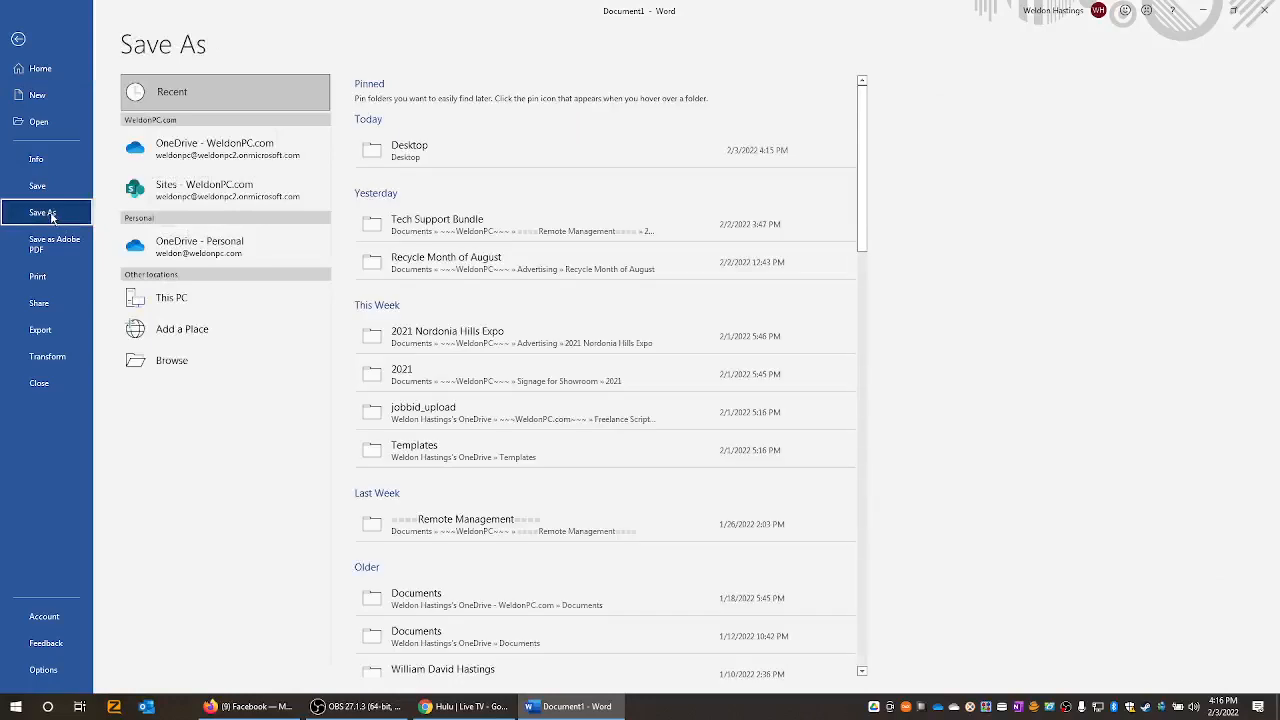
left_click(428, 160)
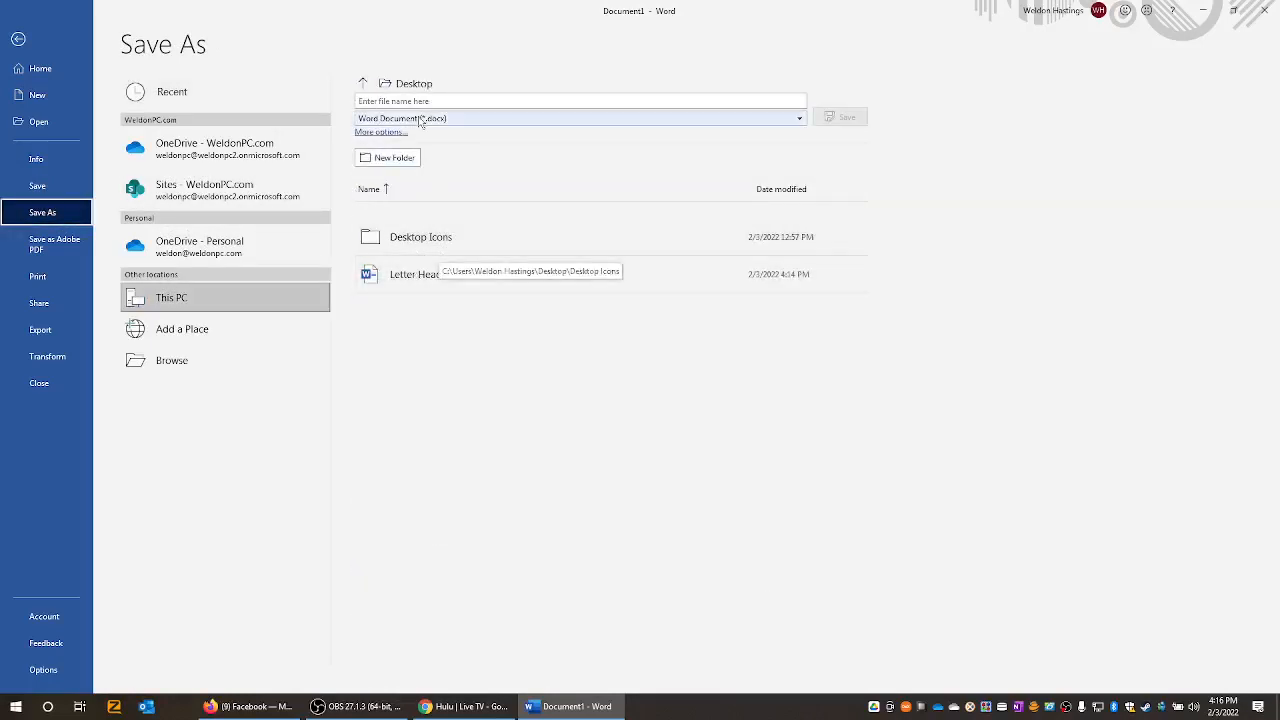
left_click(420, 119)
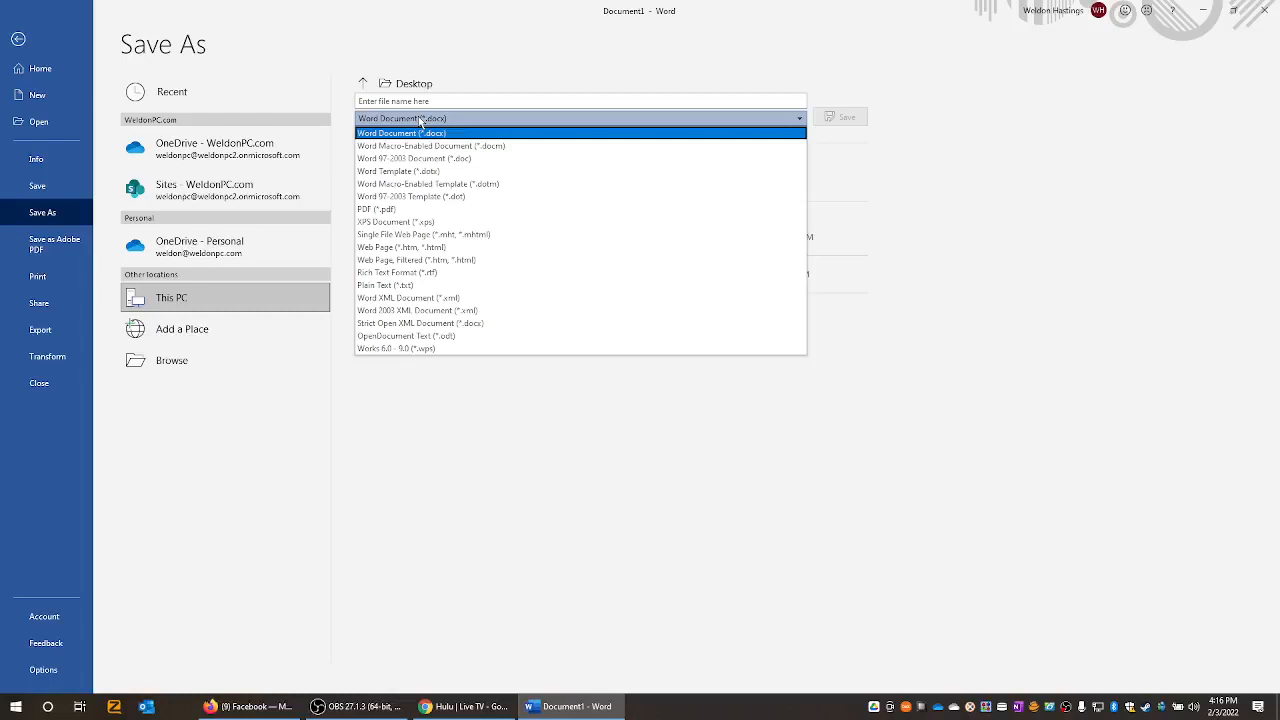
left_click(450, 172)
left_click(448, 101)
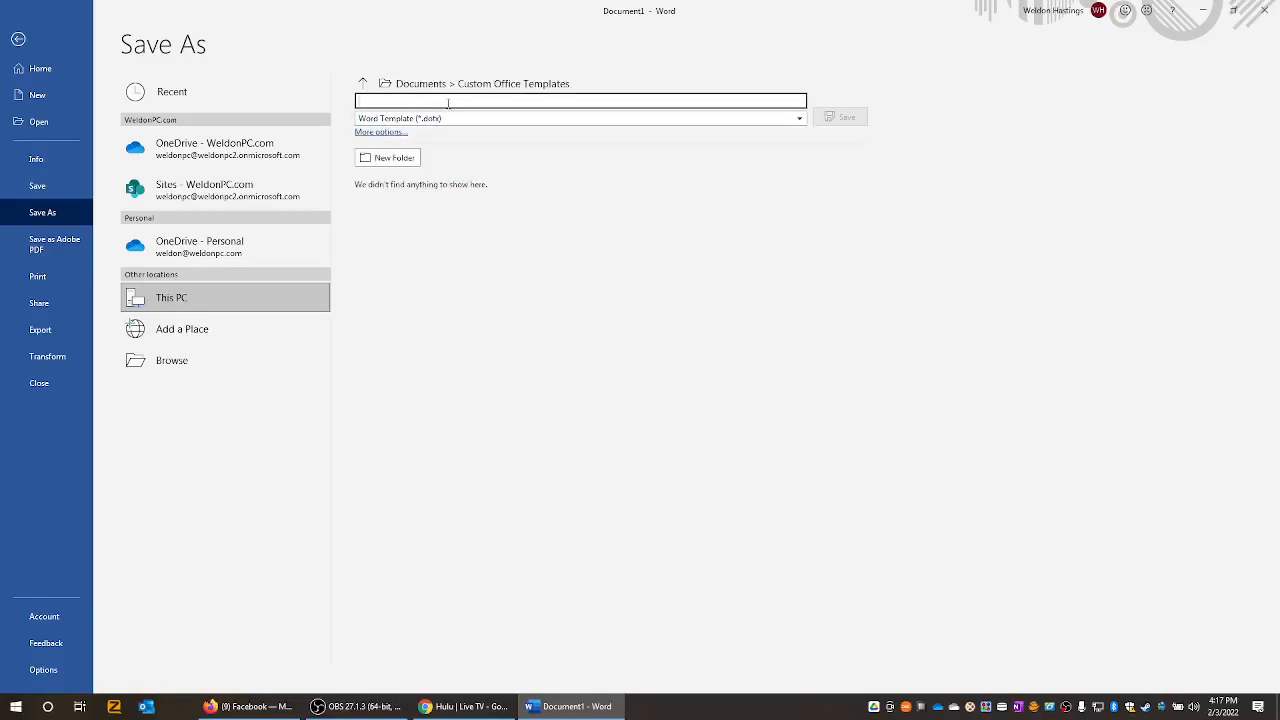
type("NEW")
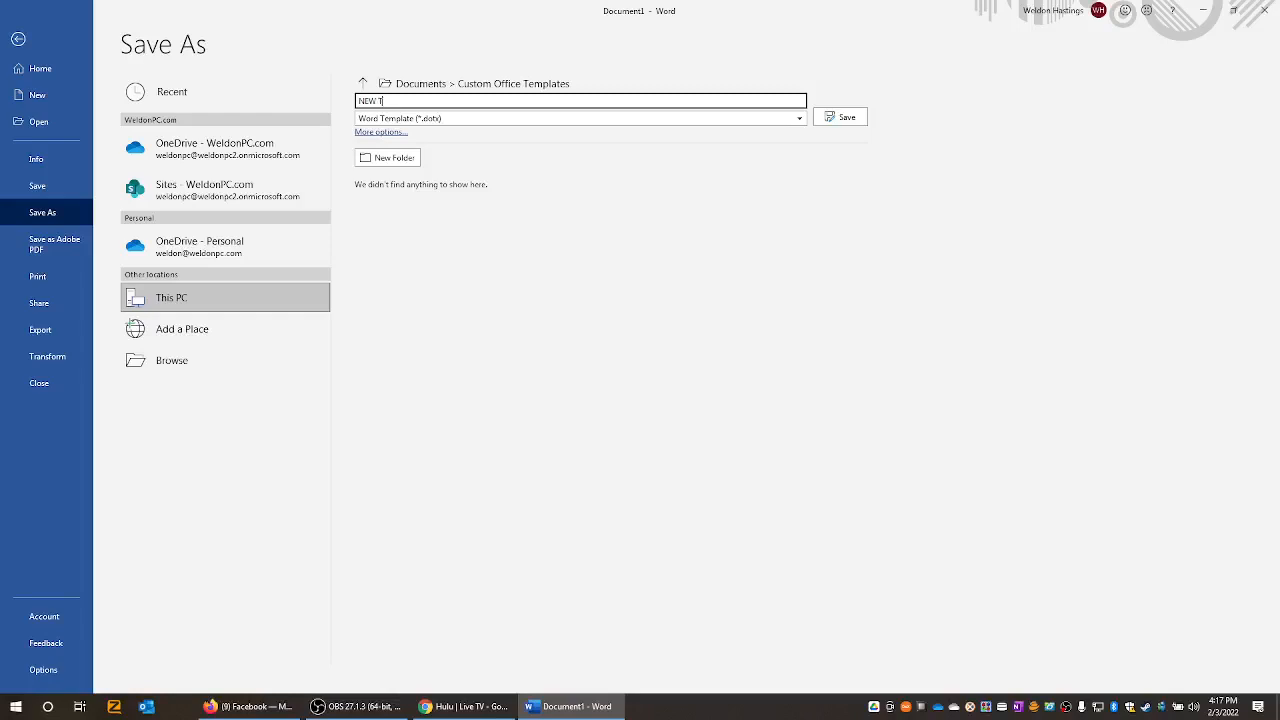
type(" Template")
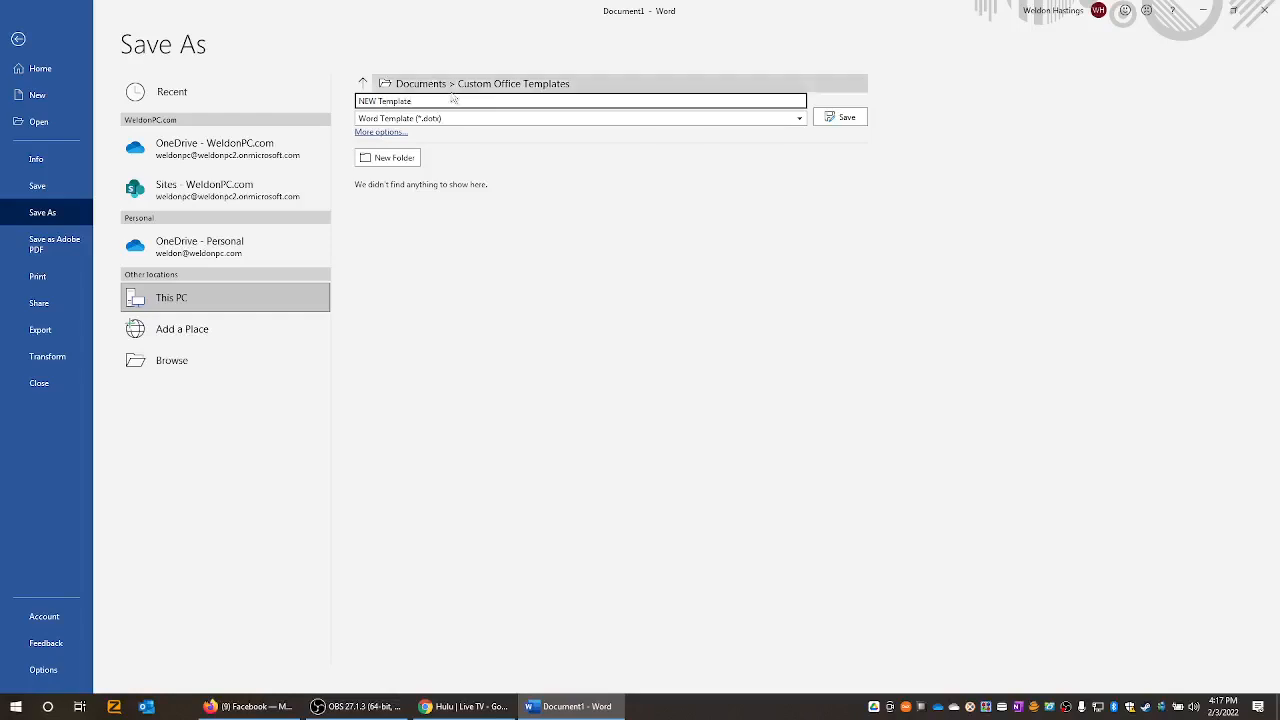
left_click(363, 84)
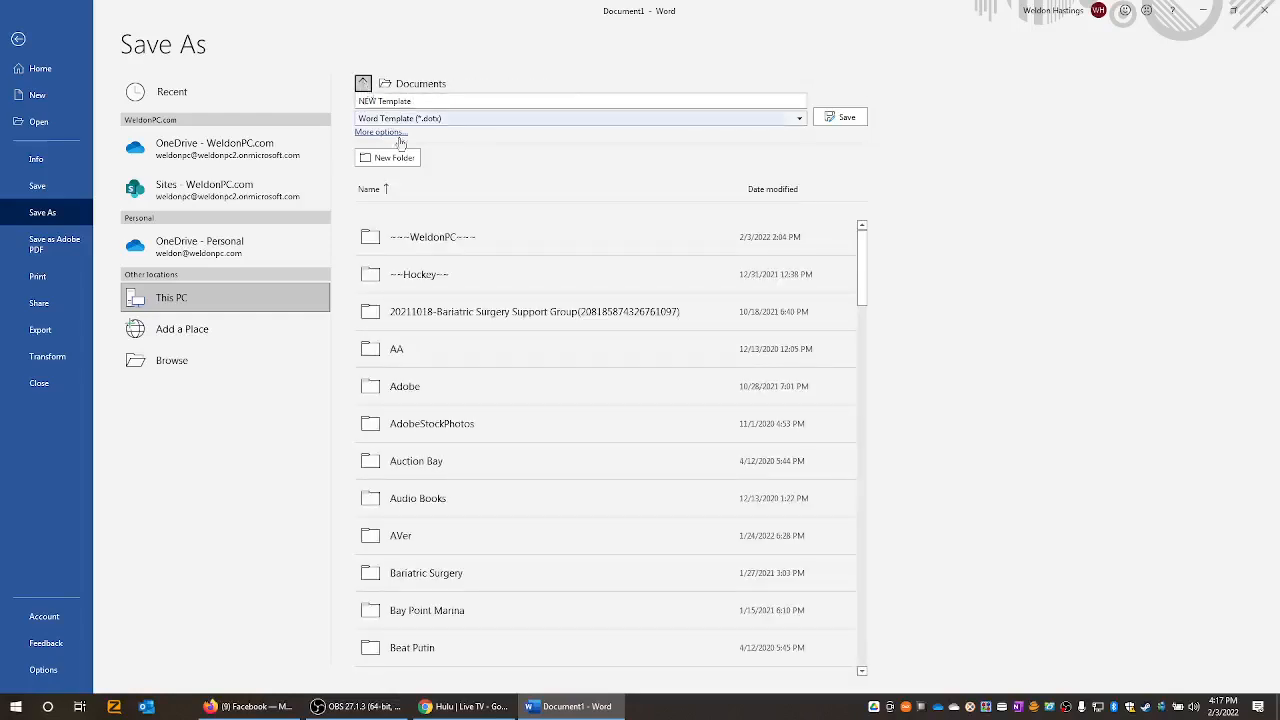
left_click(366, 87)
left_click(390, 181)
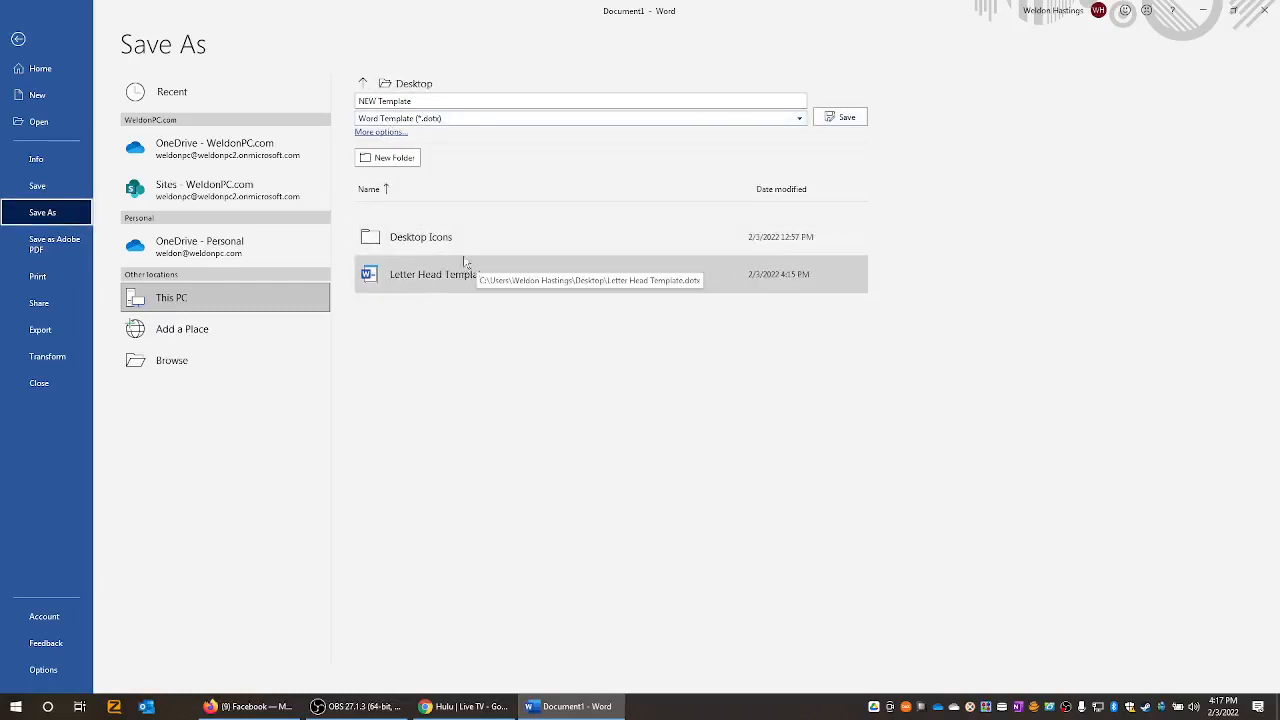
left_click(846, 117)
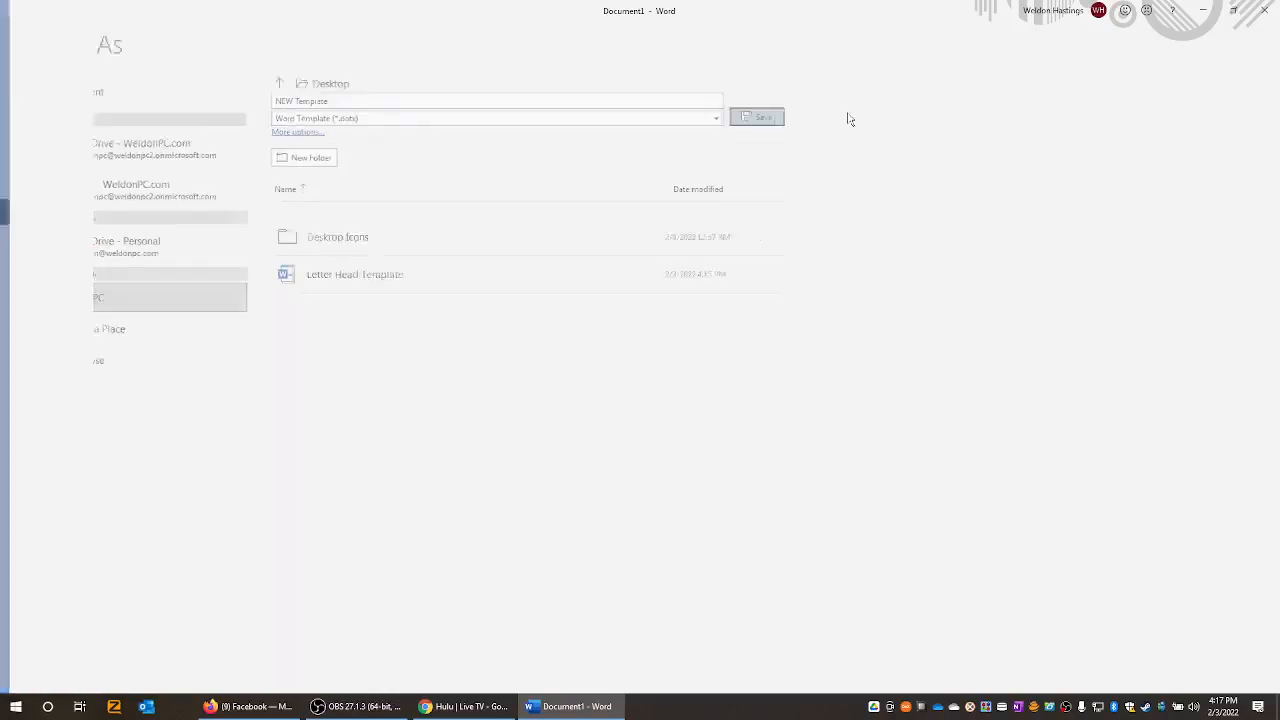
left_click(1266, 14)
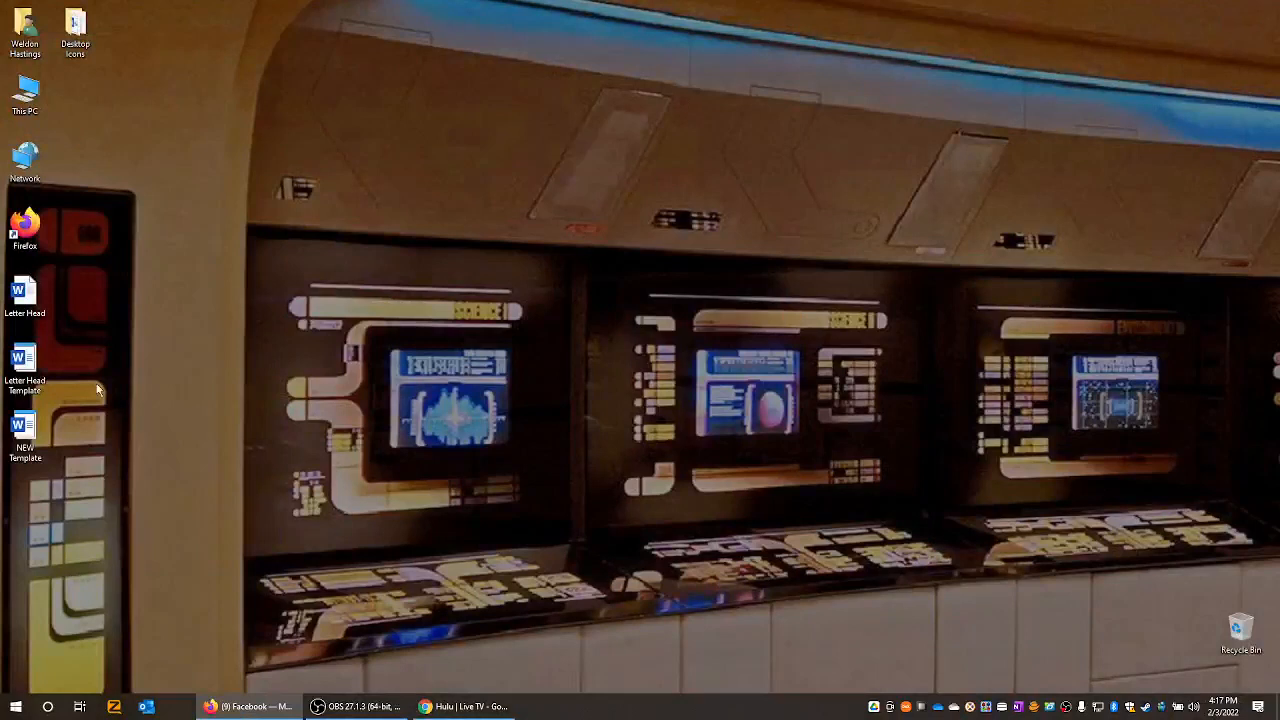
double_click(22, 432)
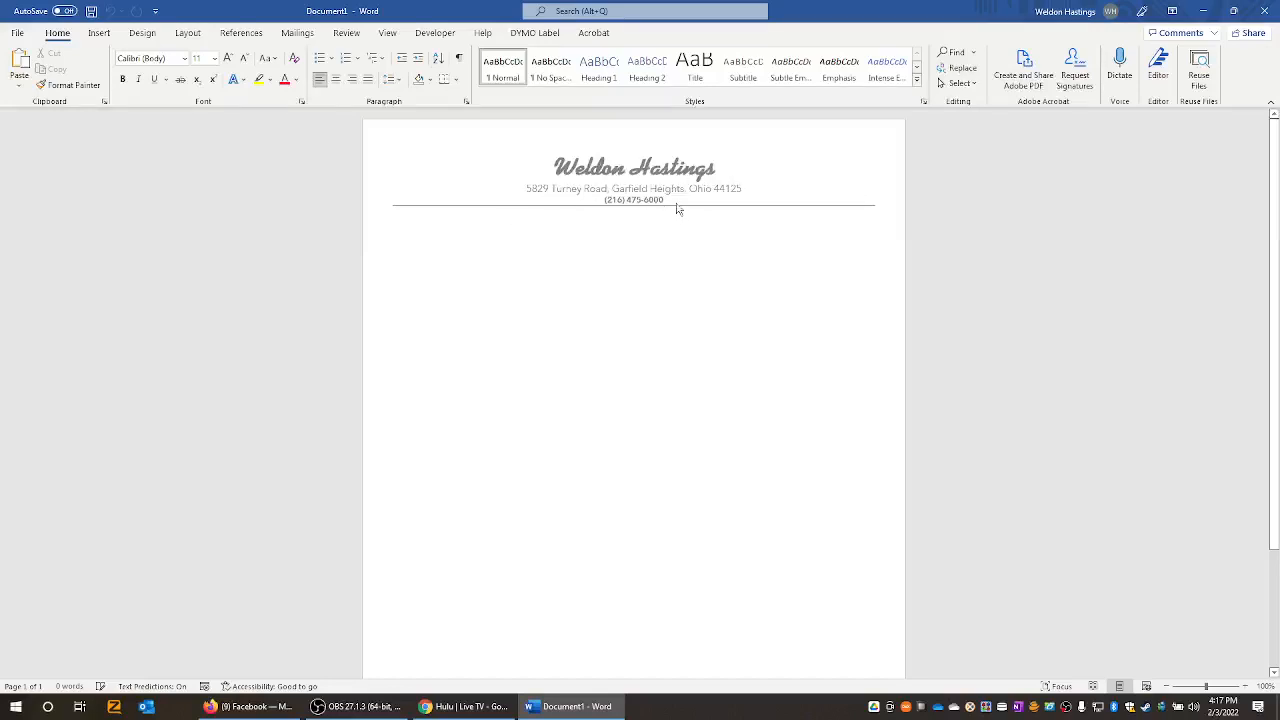
left_click(17, 32)
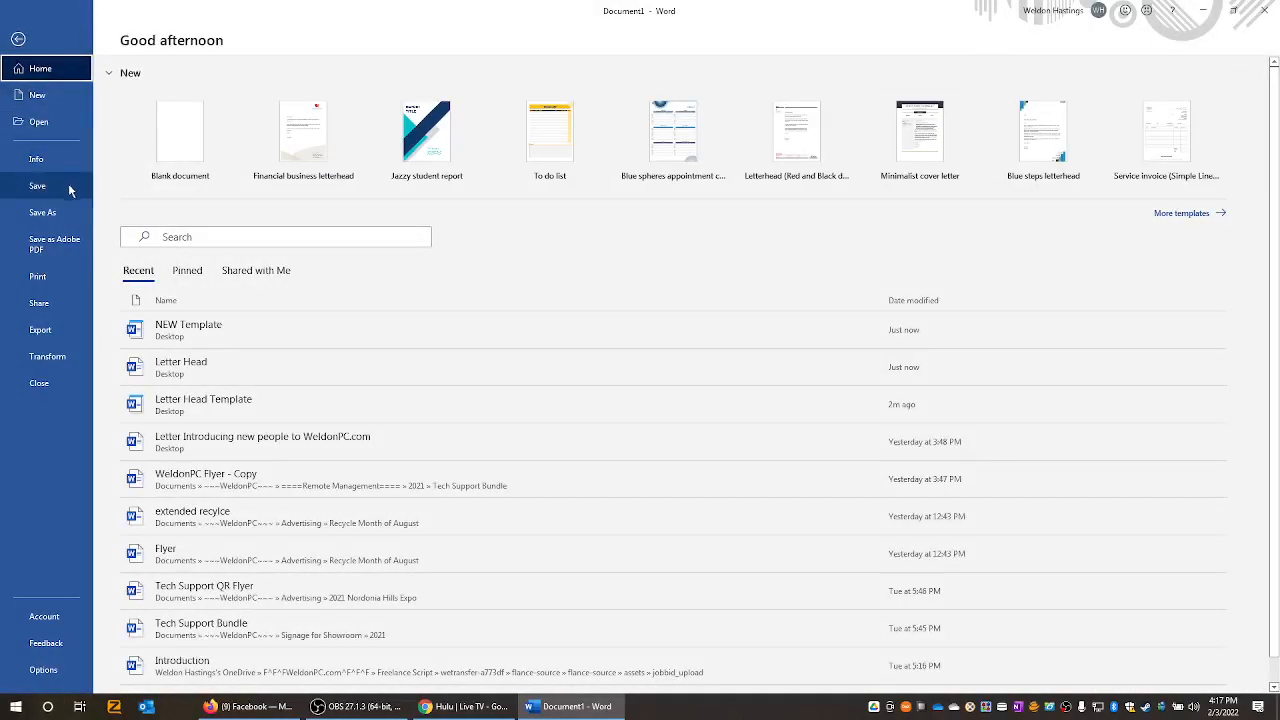
left_click(58, 211)
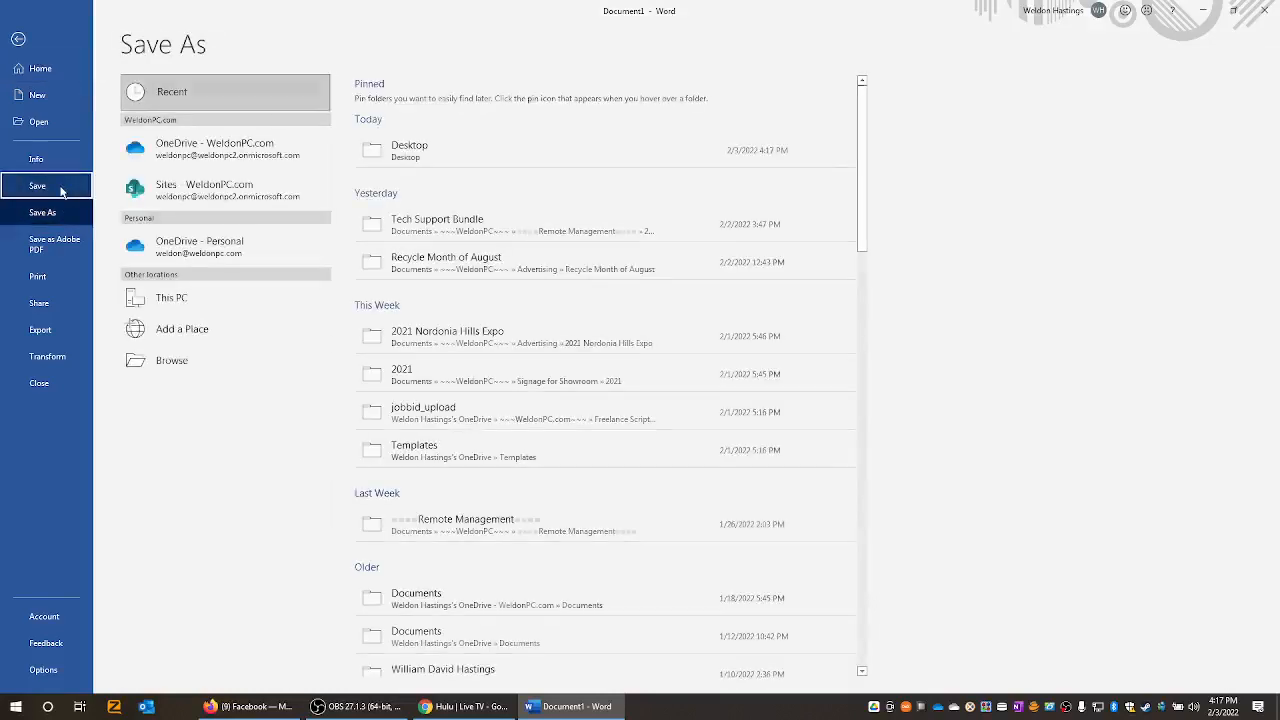
left_click(395, 150)
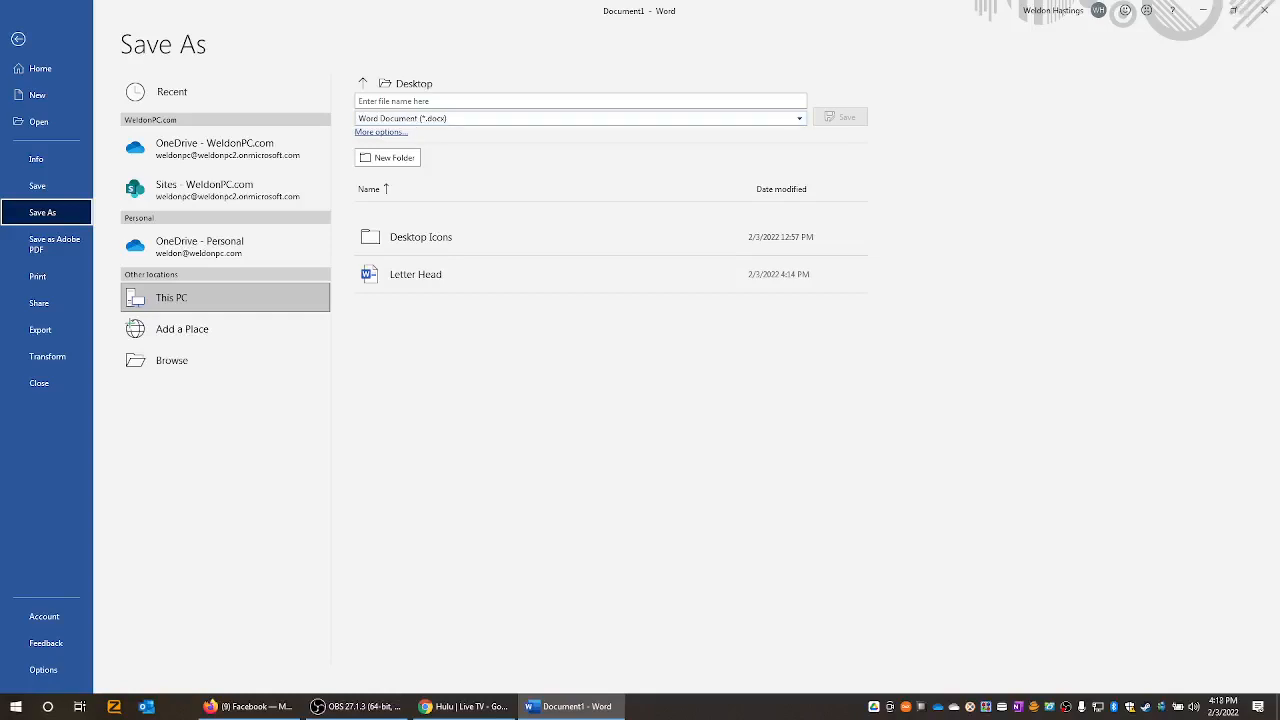
left_click(1265, 11)
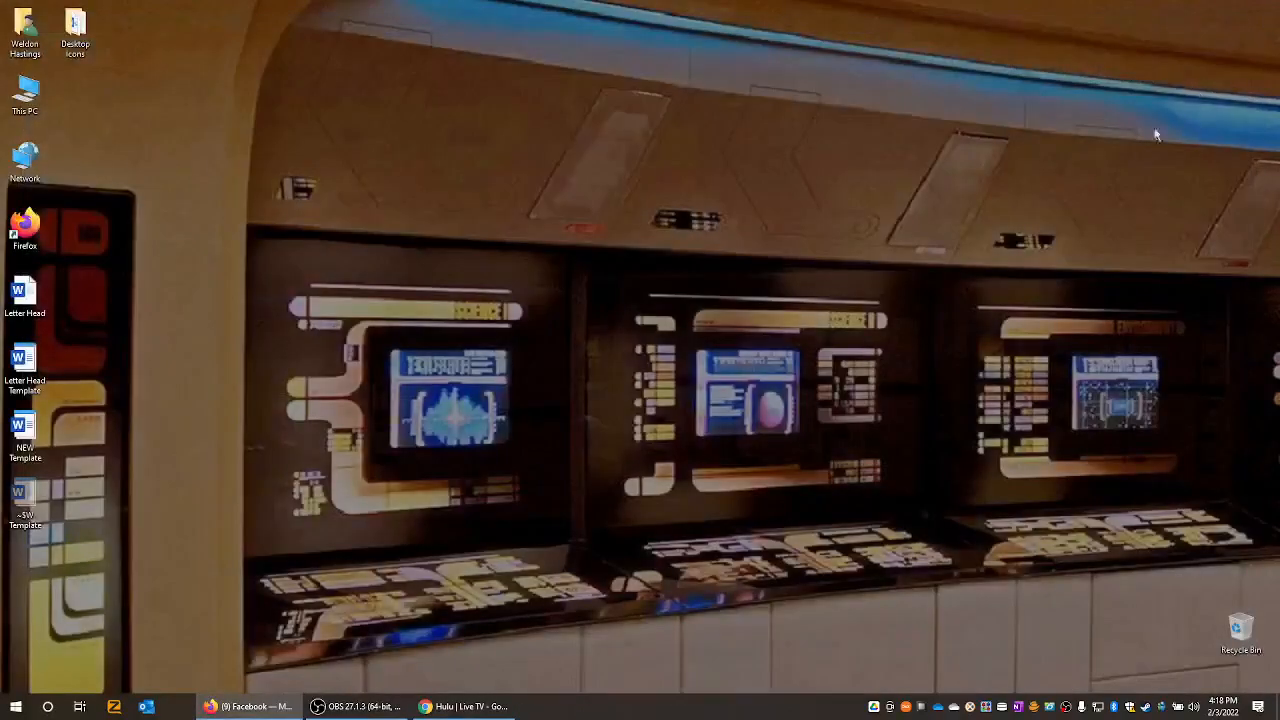